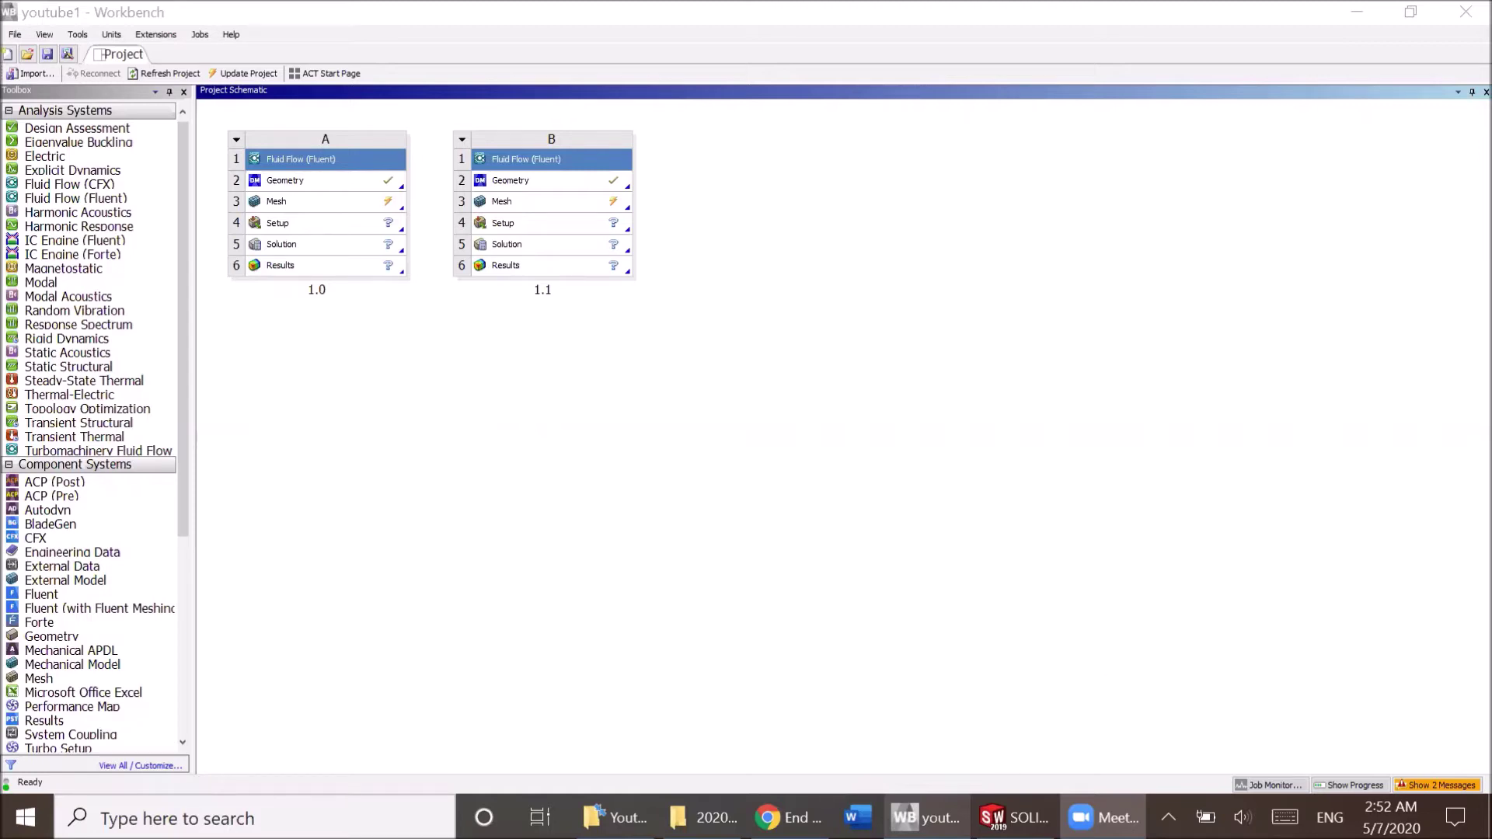
- Switch to SOLIDWORKS and examine the dimensions of Sketch1 and the angled lower corner of the surface
left_click(1013, 818)
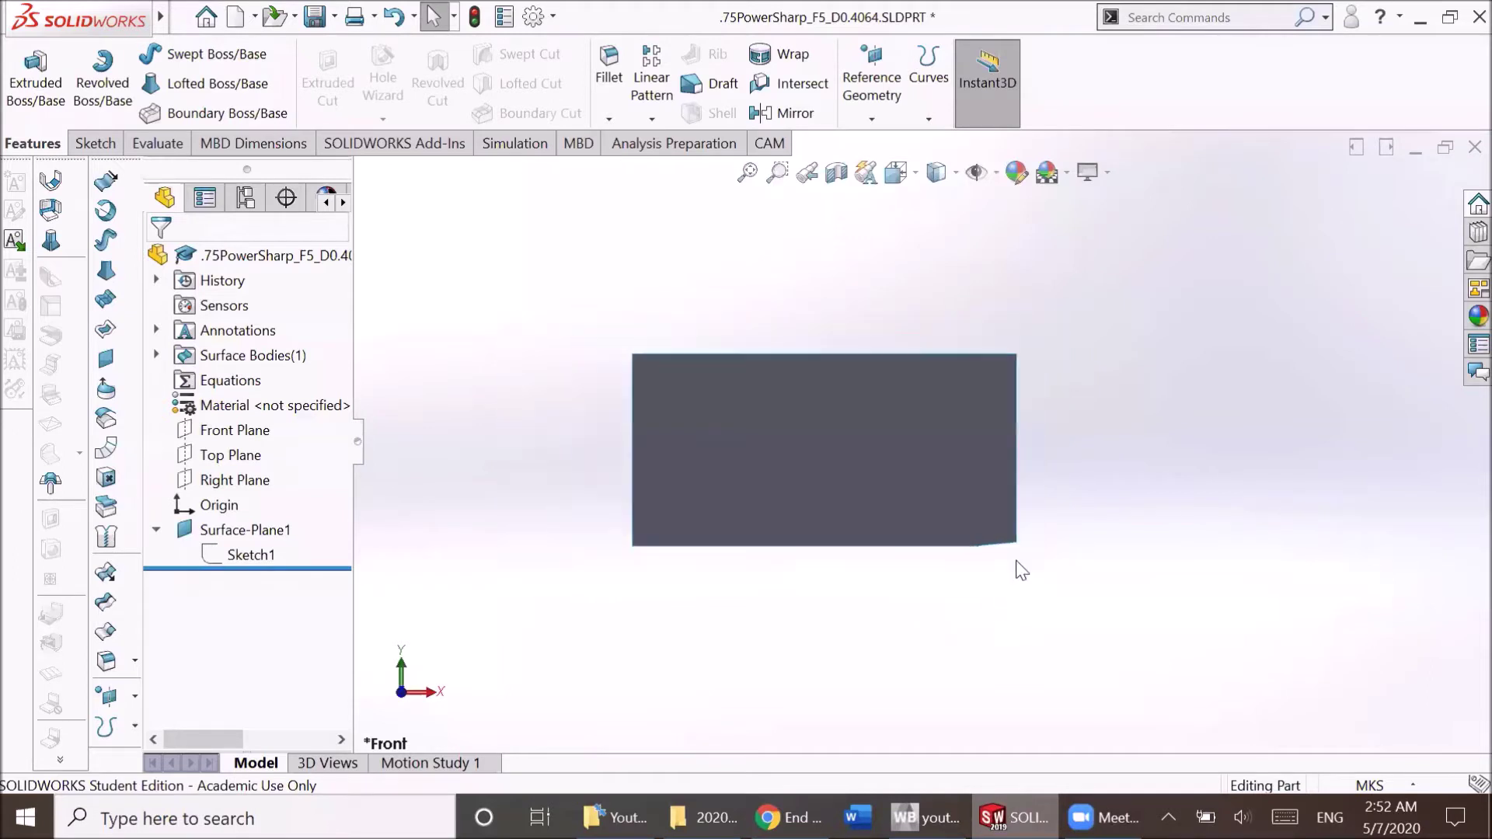
scroll(1010, 556, "down", 5)
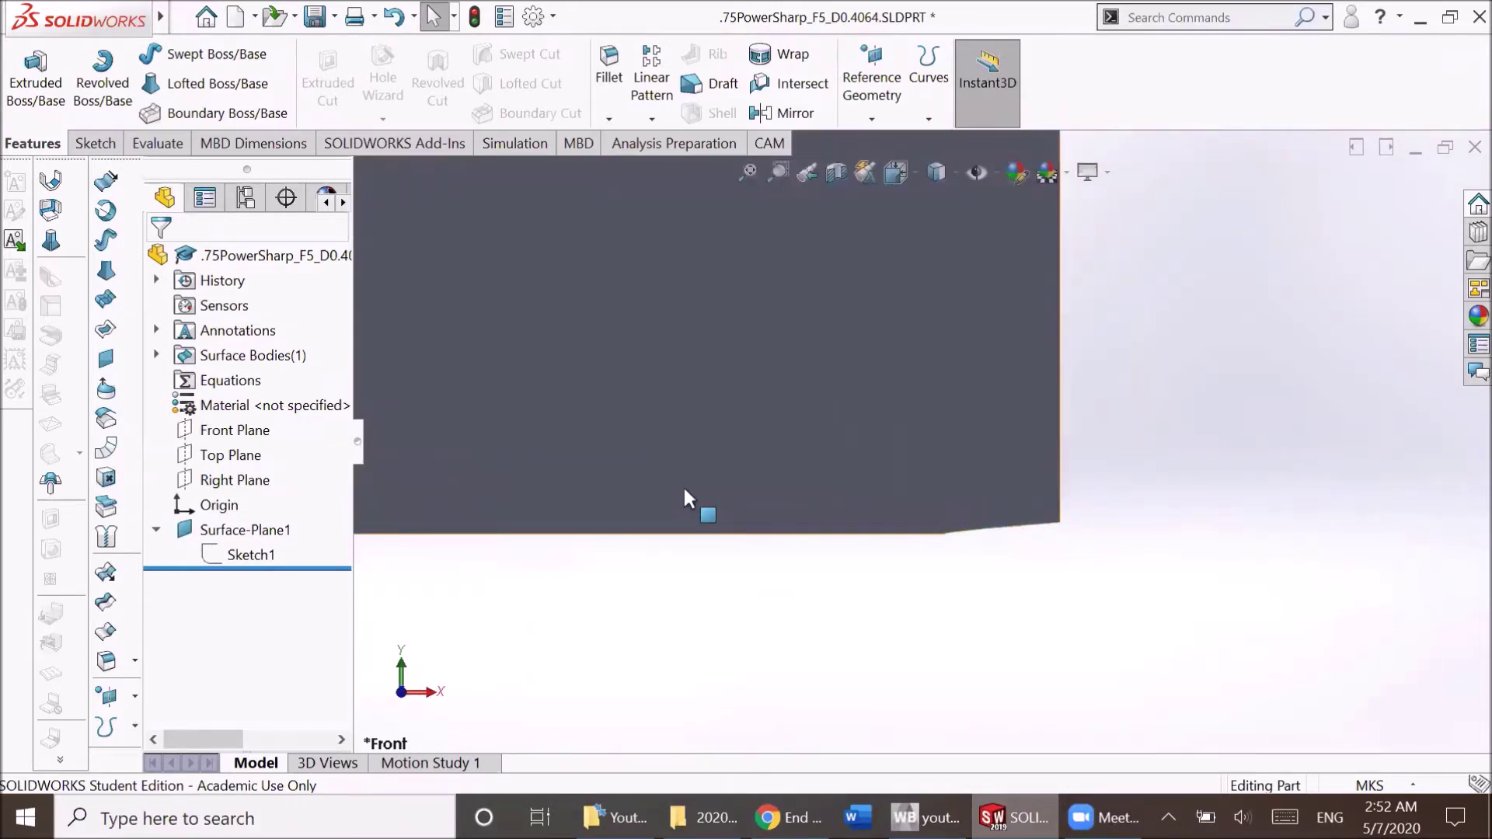
left_click(248, 554)
scroll(729, 417, "down", 2)
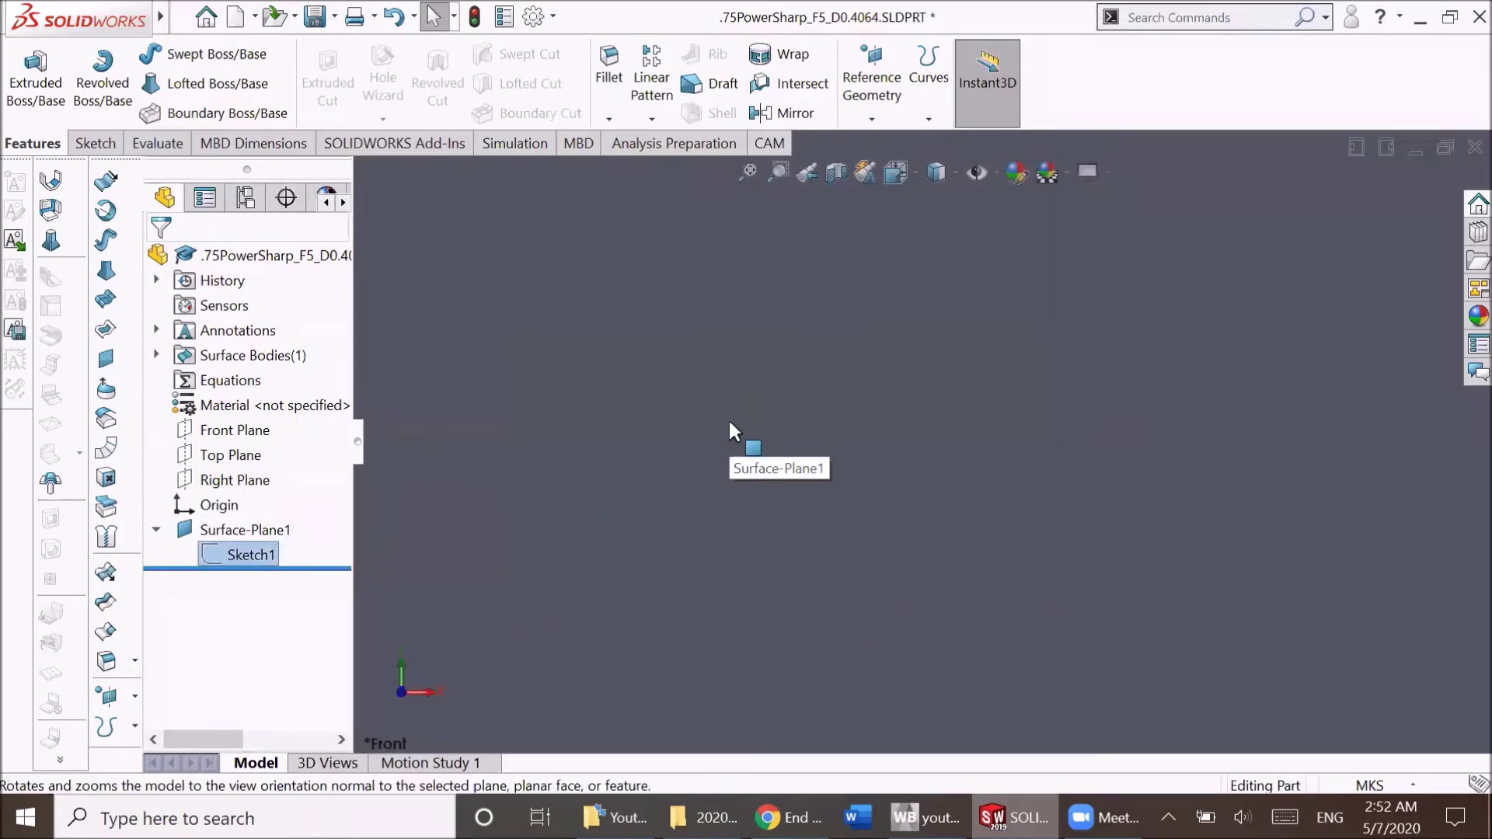
scroll(729, 417, "up", 5)
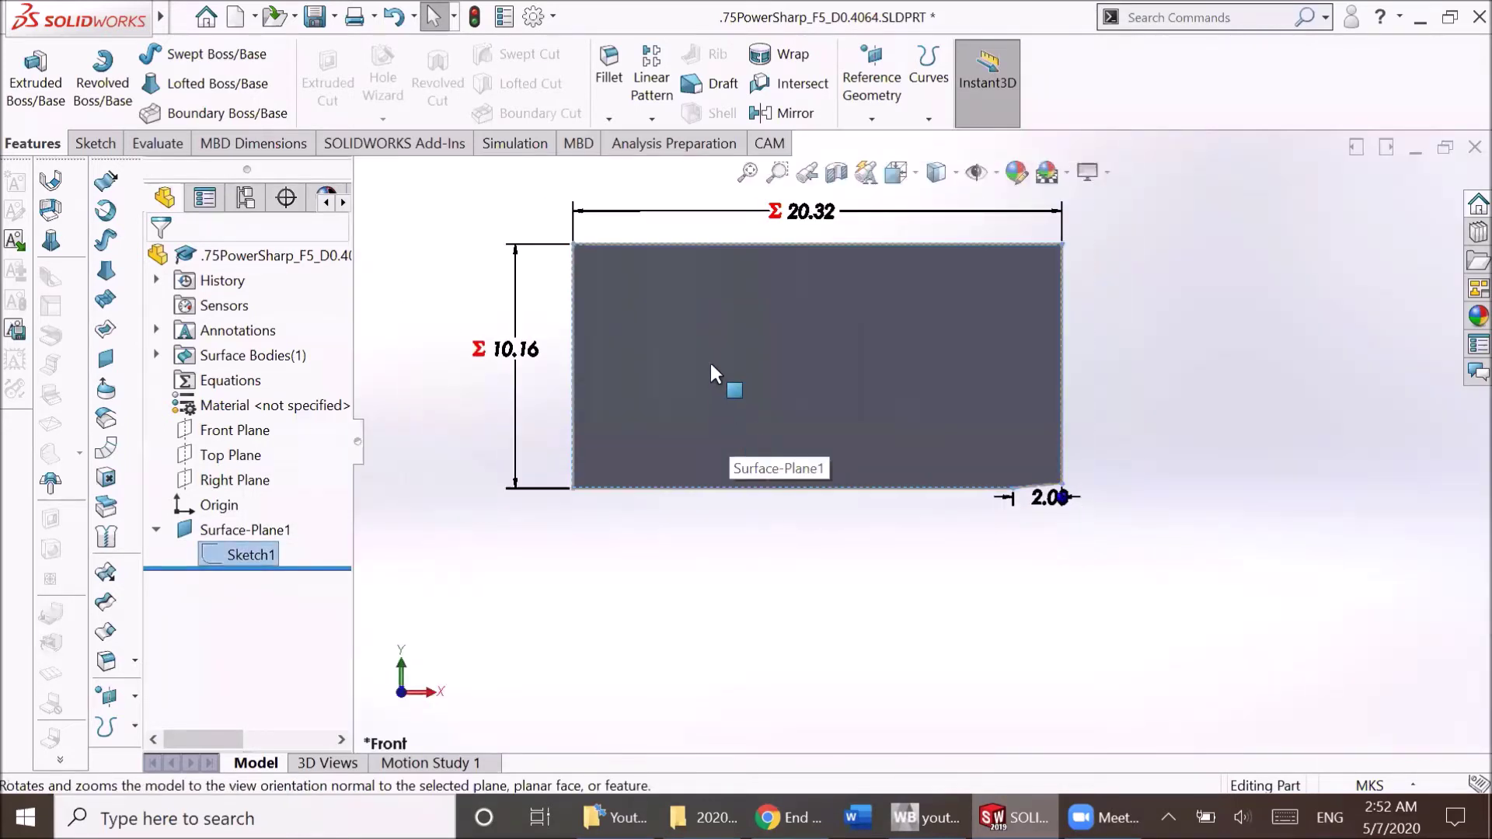
scroll(738, 404, "up", 1)
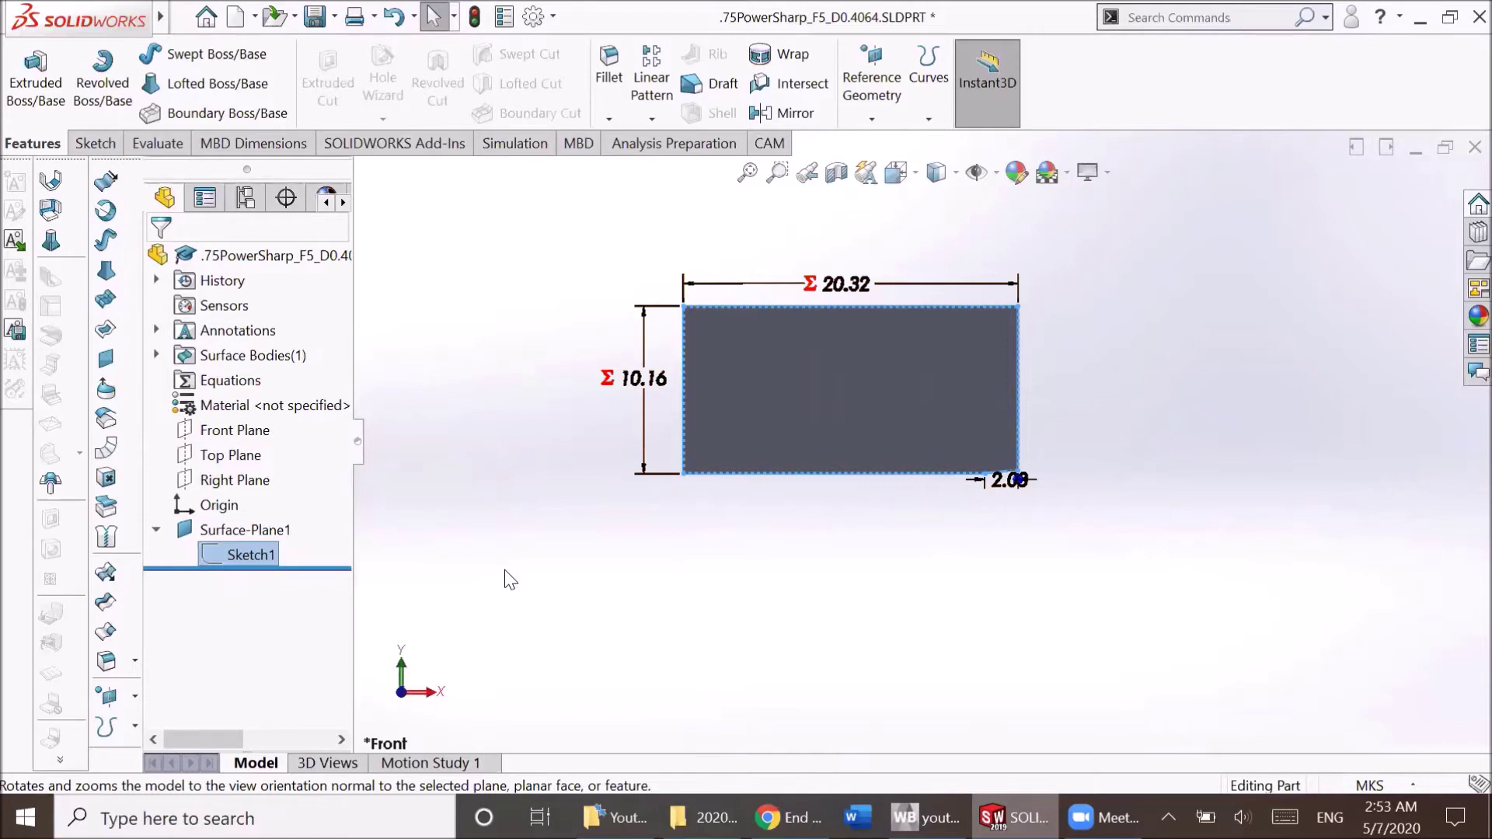
scroll(995, 474, "up", 3)
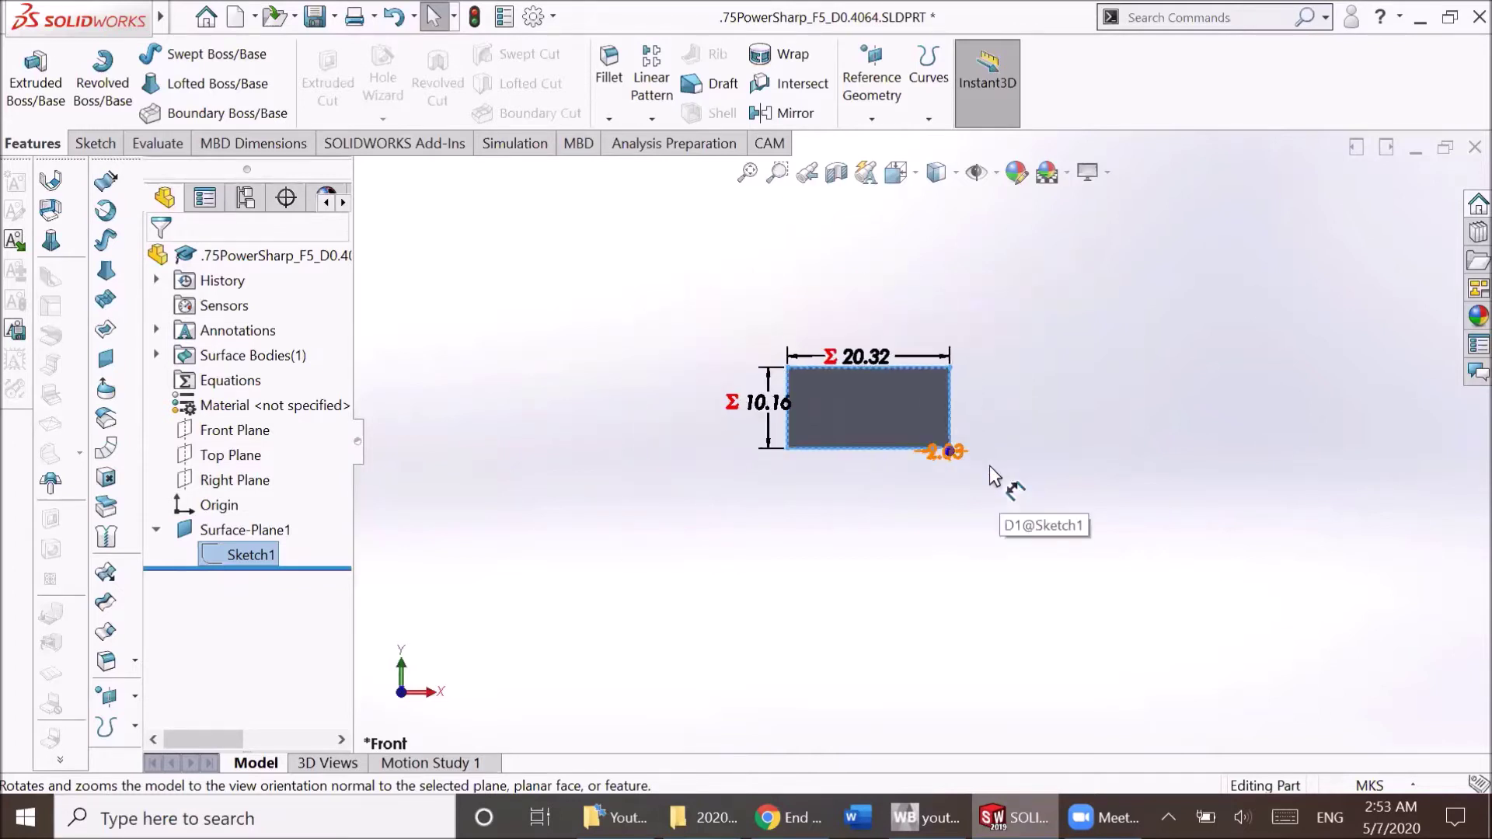
scroll(956, 452, "down", 5)
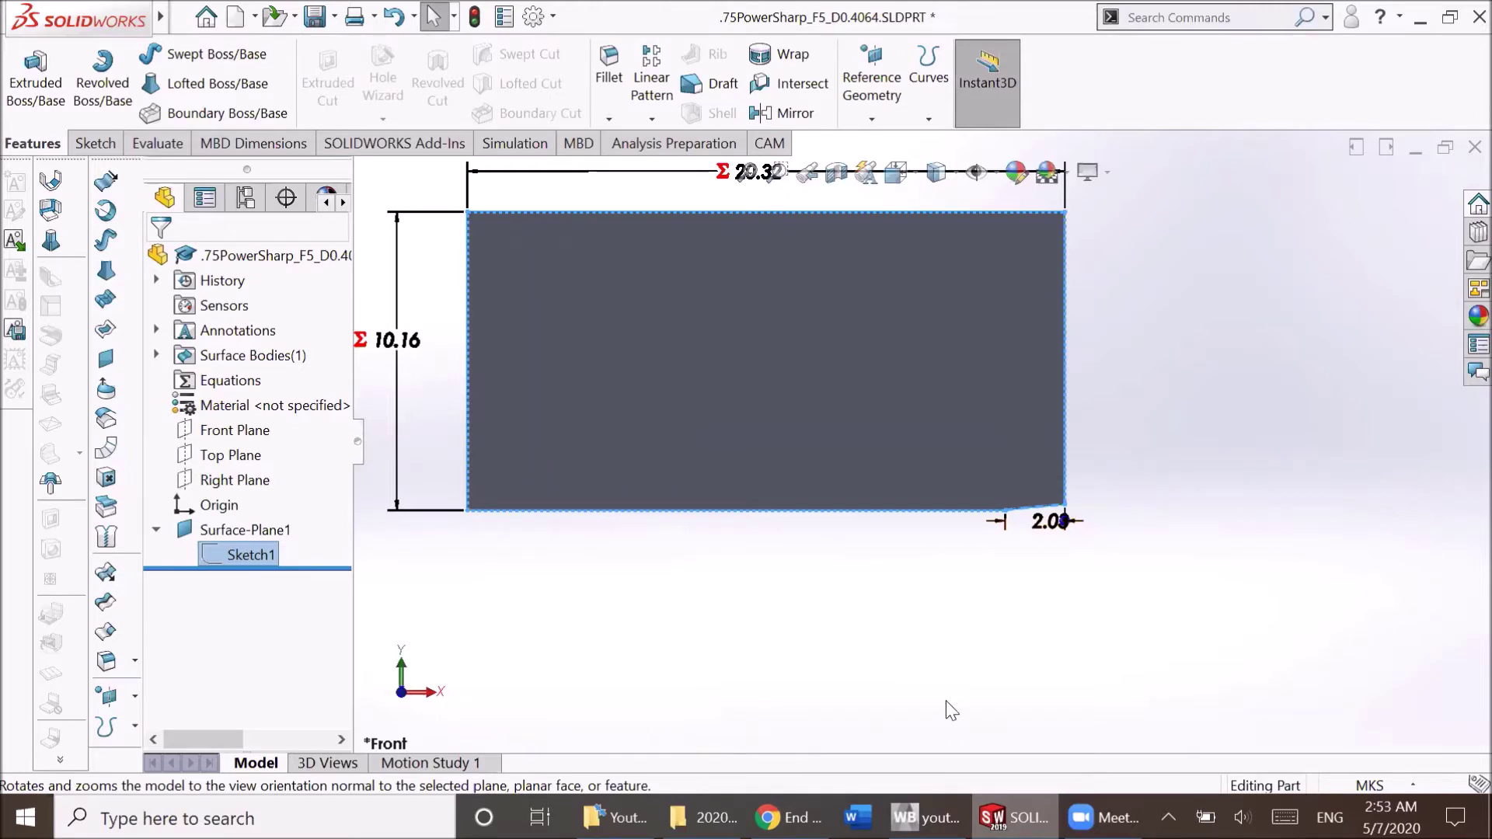
- Switch to Workbench, add a standalone Fluid Flow (Fluent) system below system A, and name it 2.0
left_click(924, 817)
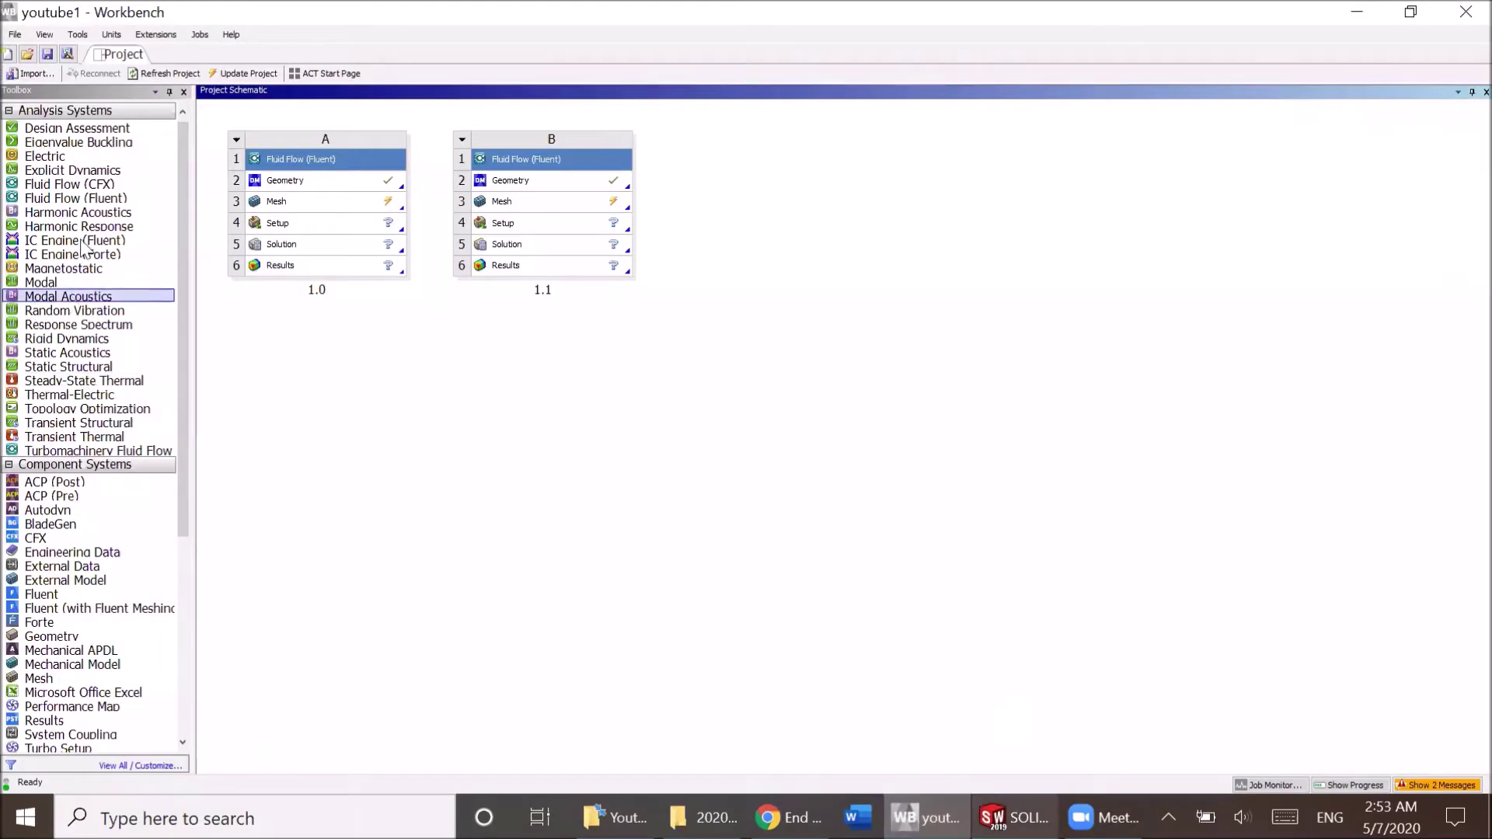
left_click_drag(98, 204, 298, 306)
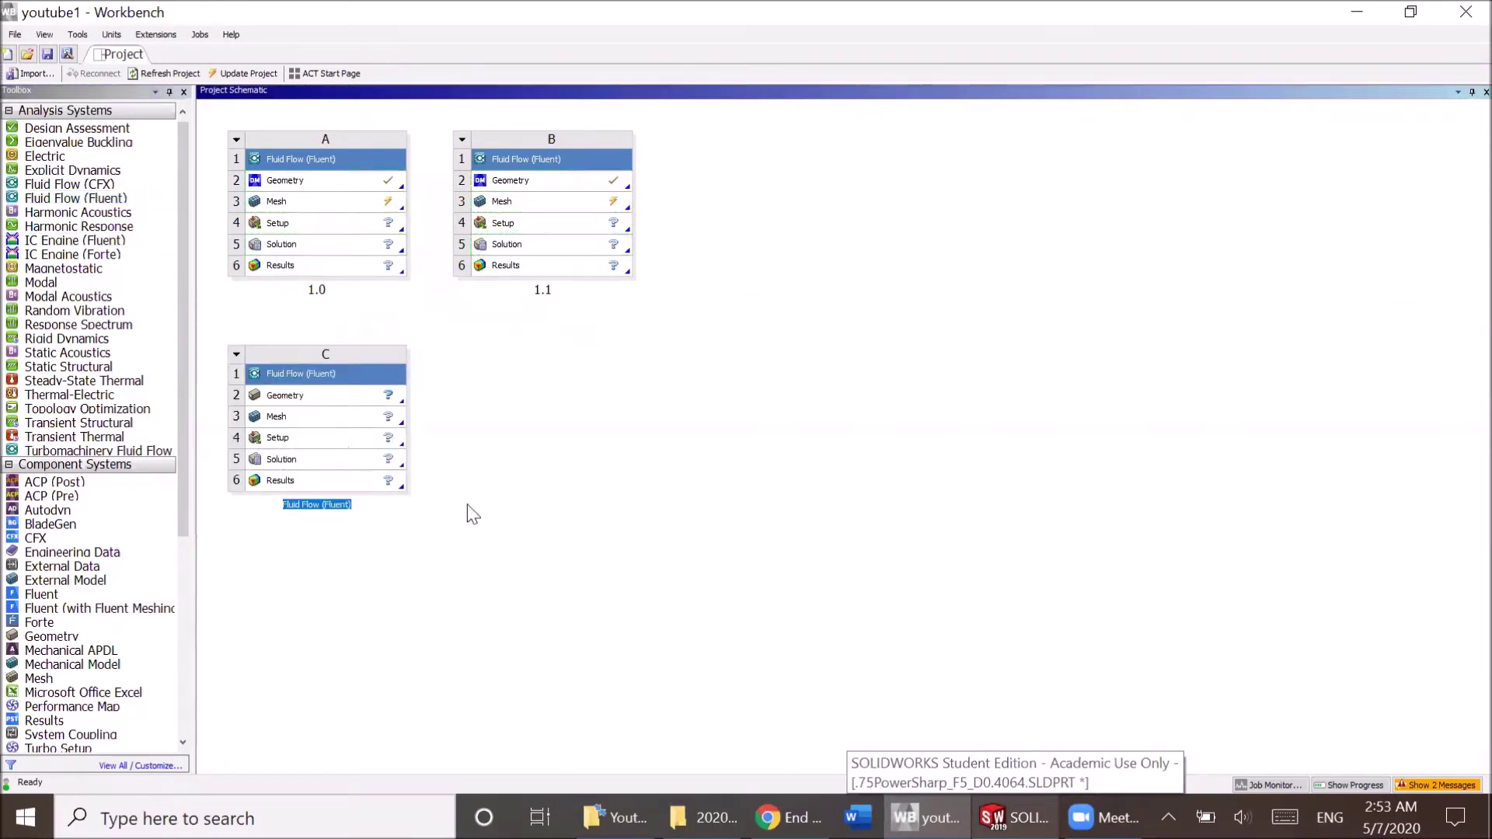
type("2.0")
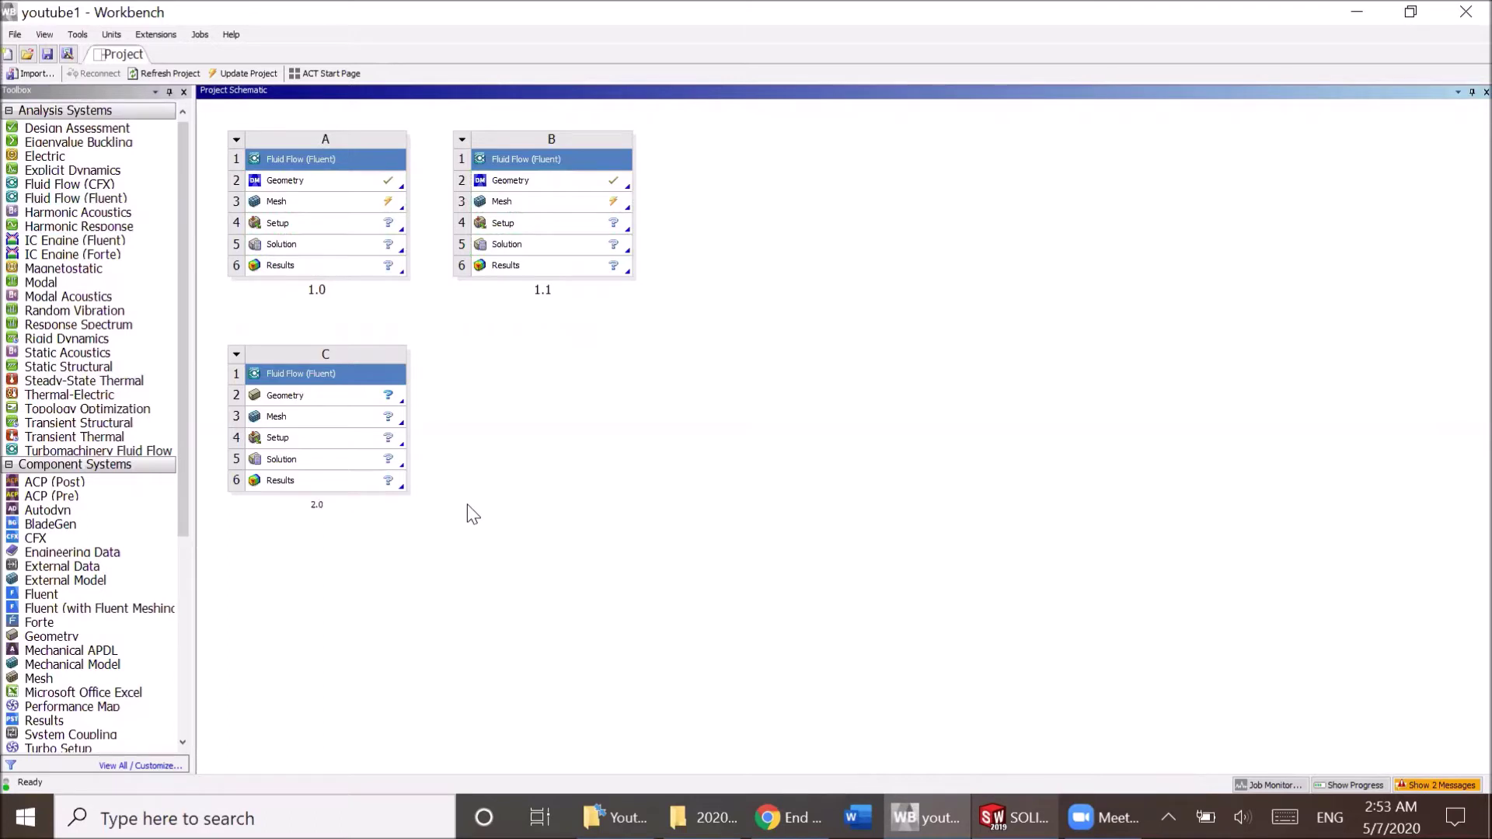
key("Return")
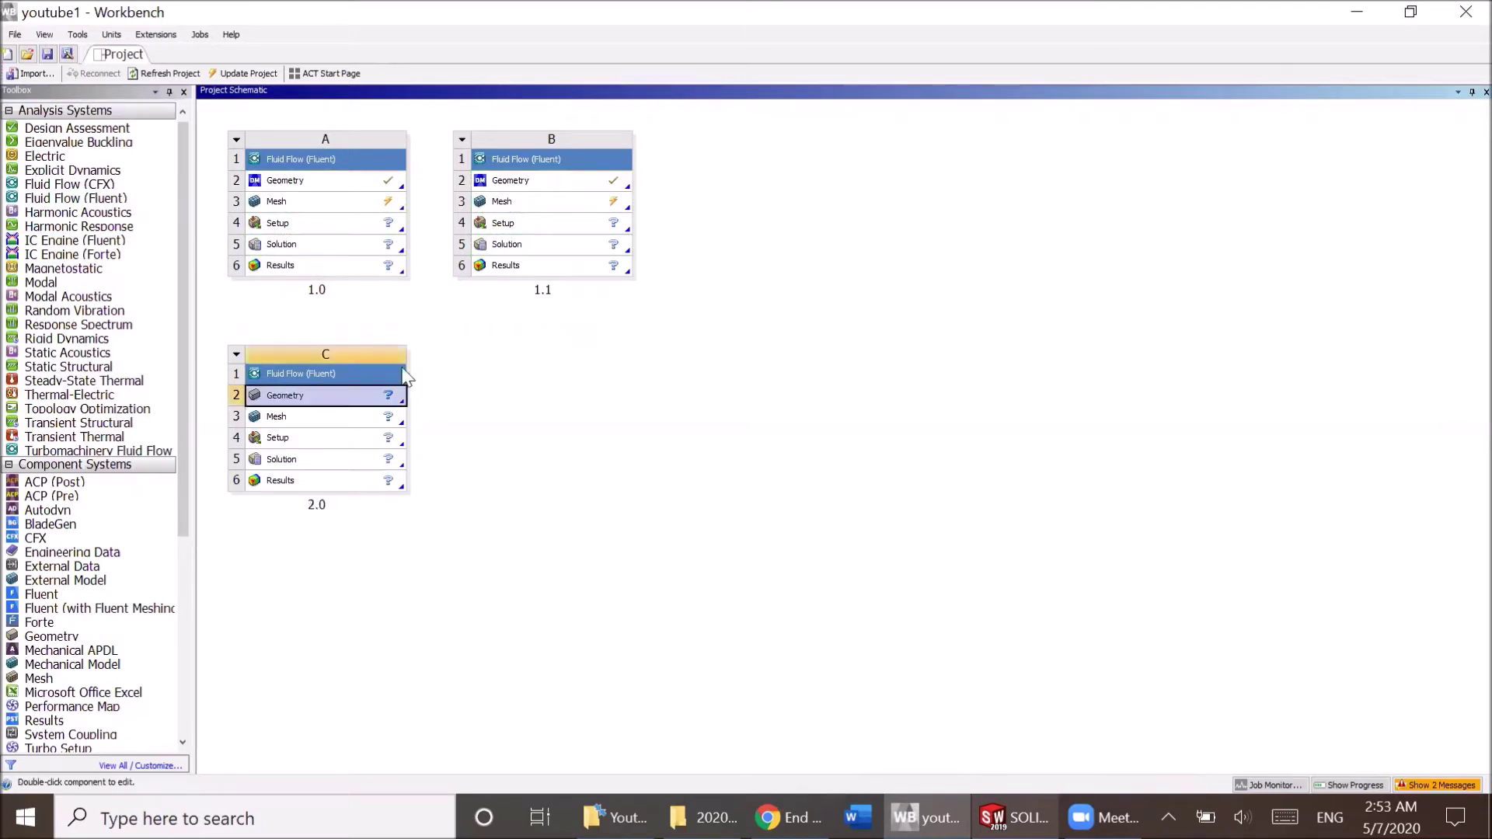
- Check the geometry import options of system 2.0 and the file types SOLIDWORKS offers for saving the part, without saving
right_click(355, 400)
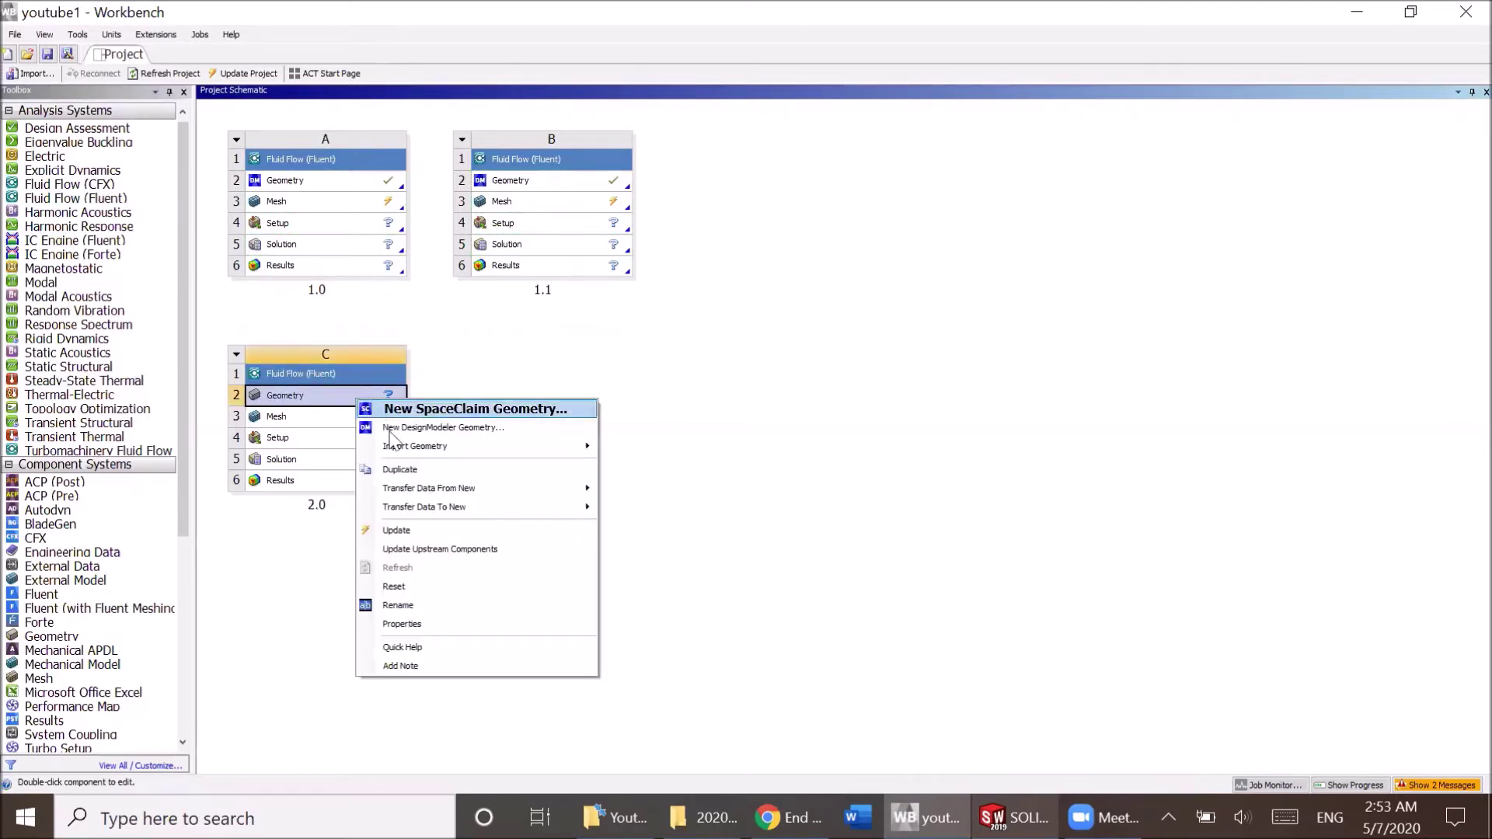
mouse_move(575, 448)
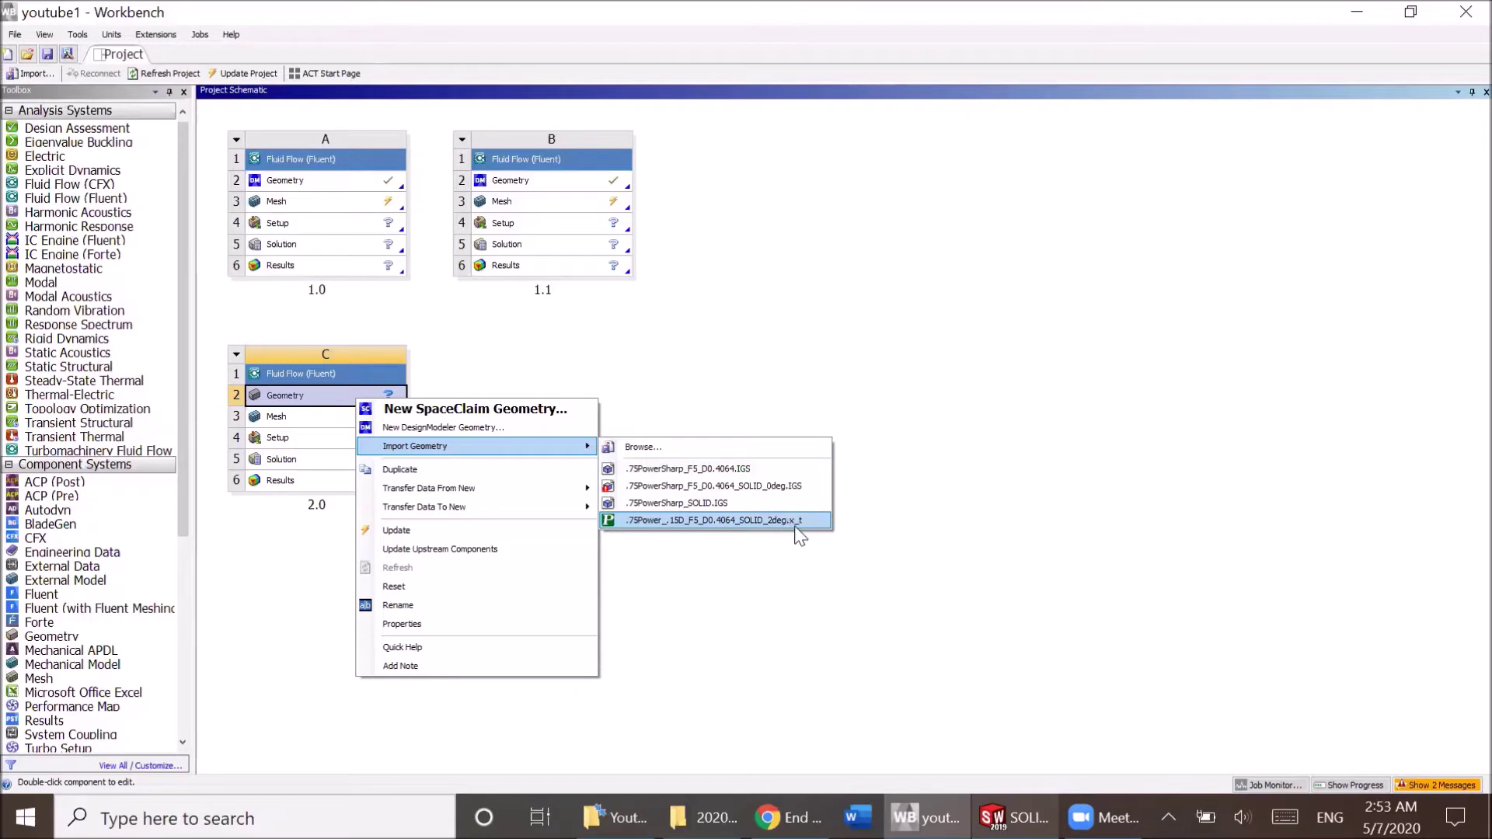
left_click(997, 817)
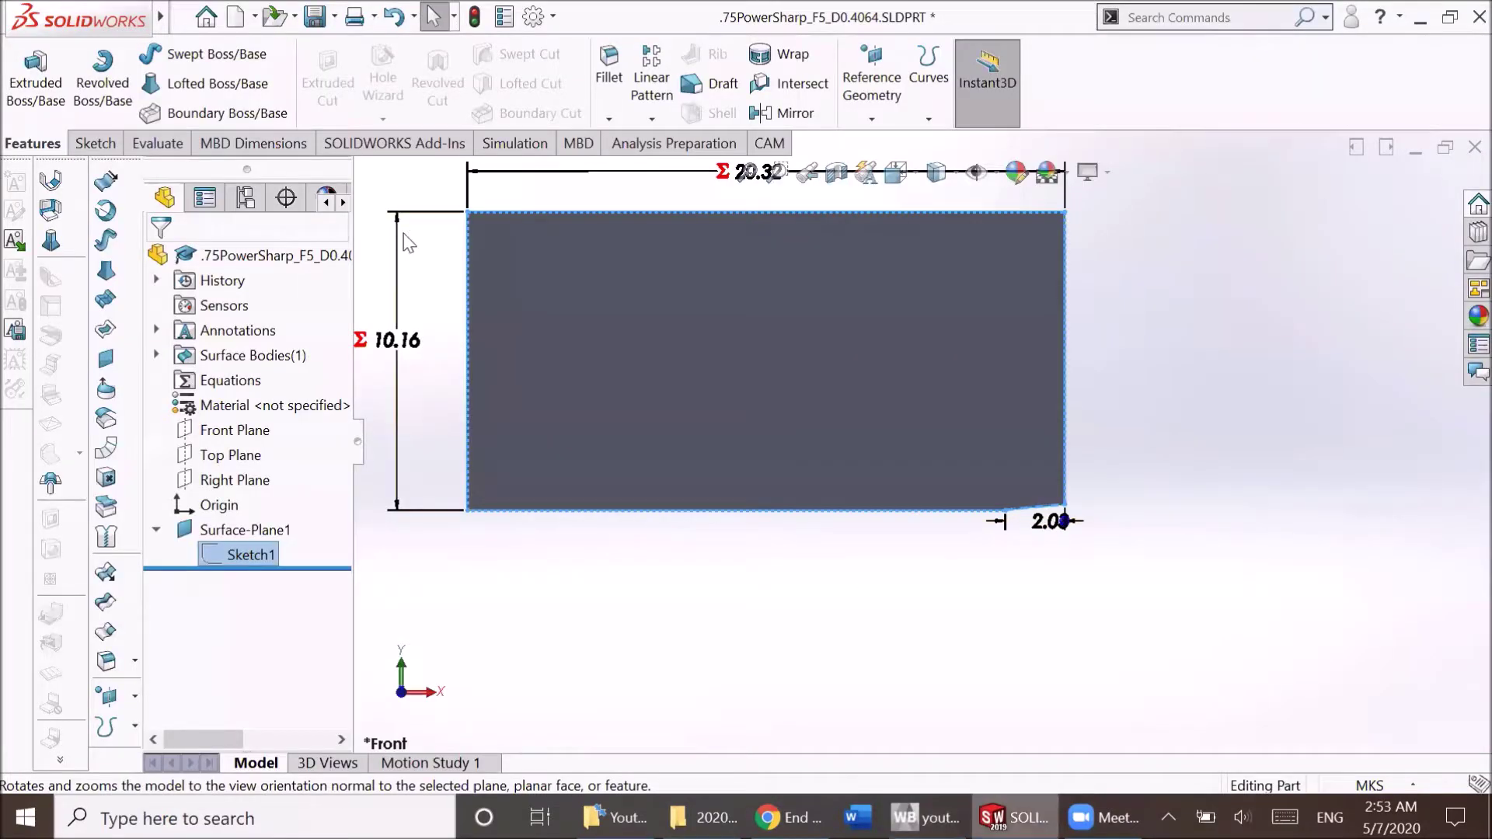
left_click(184, 17)
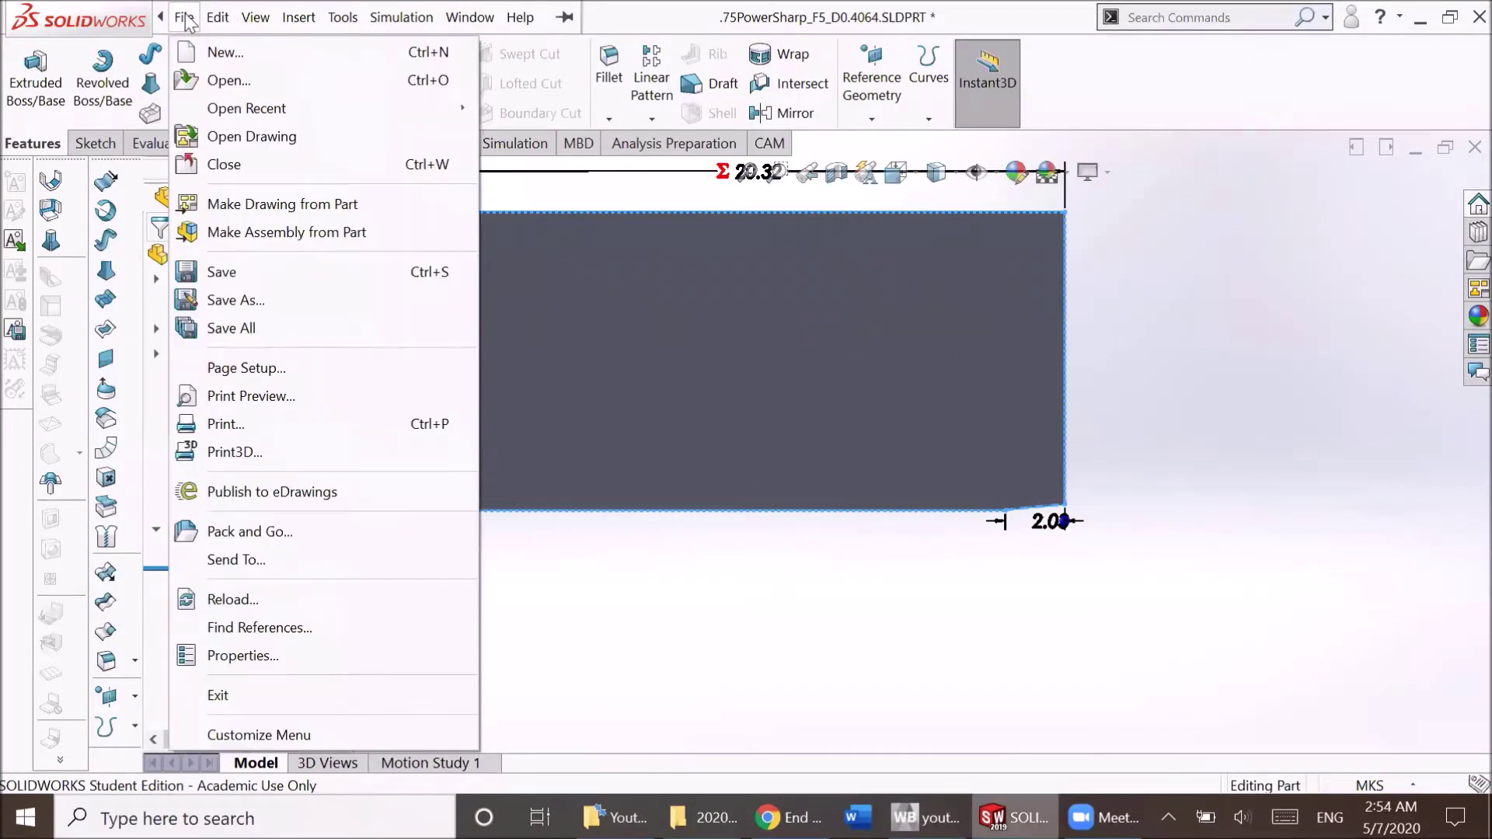
left_click(185, 17)
left_click(184, 17)
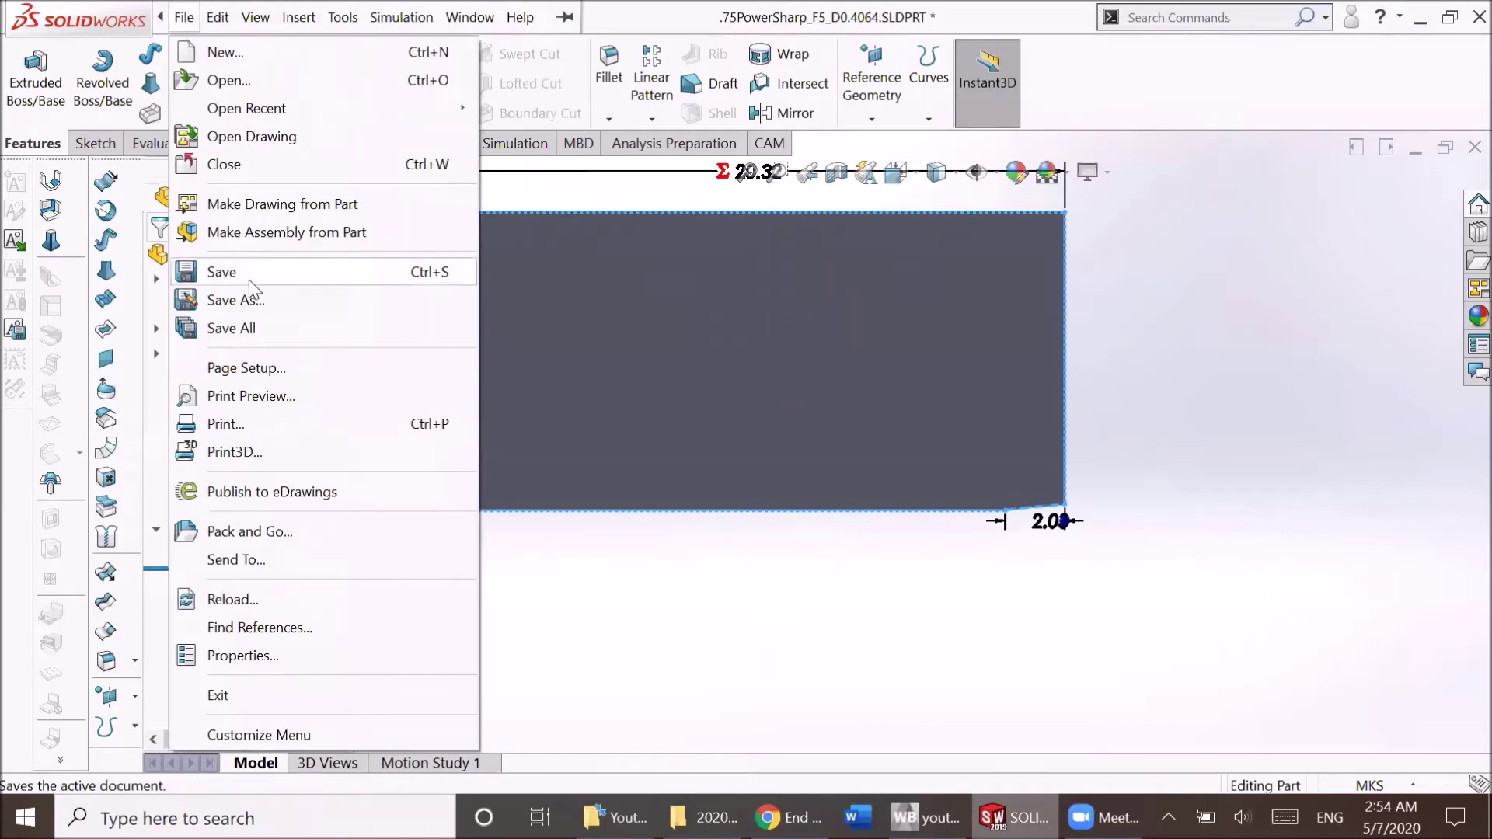
left_click(266, 301)
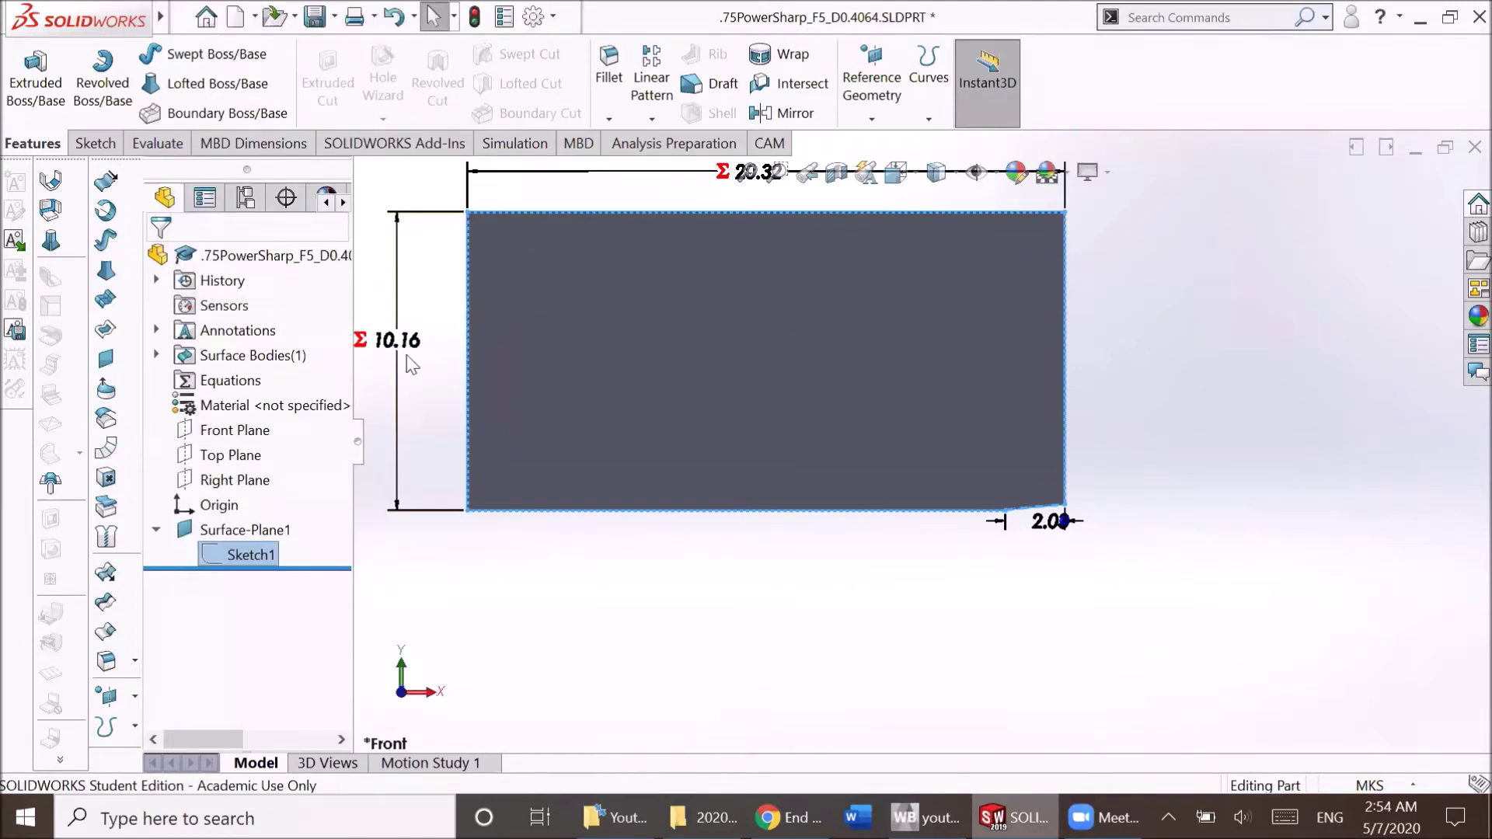
left_click(317, 544)
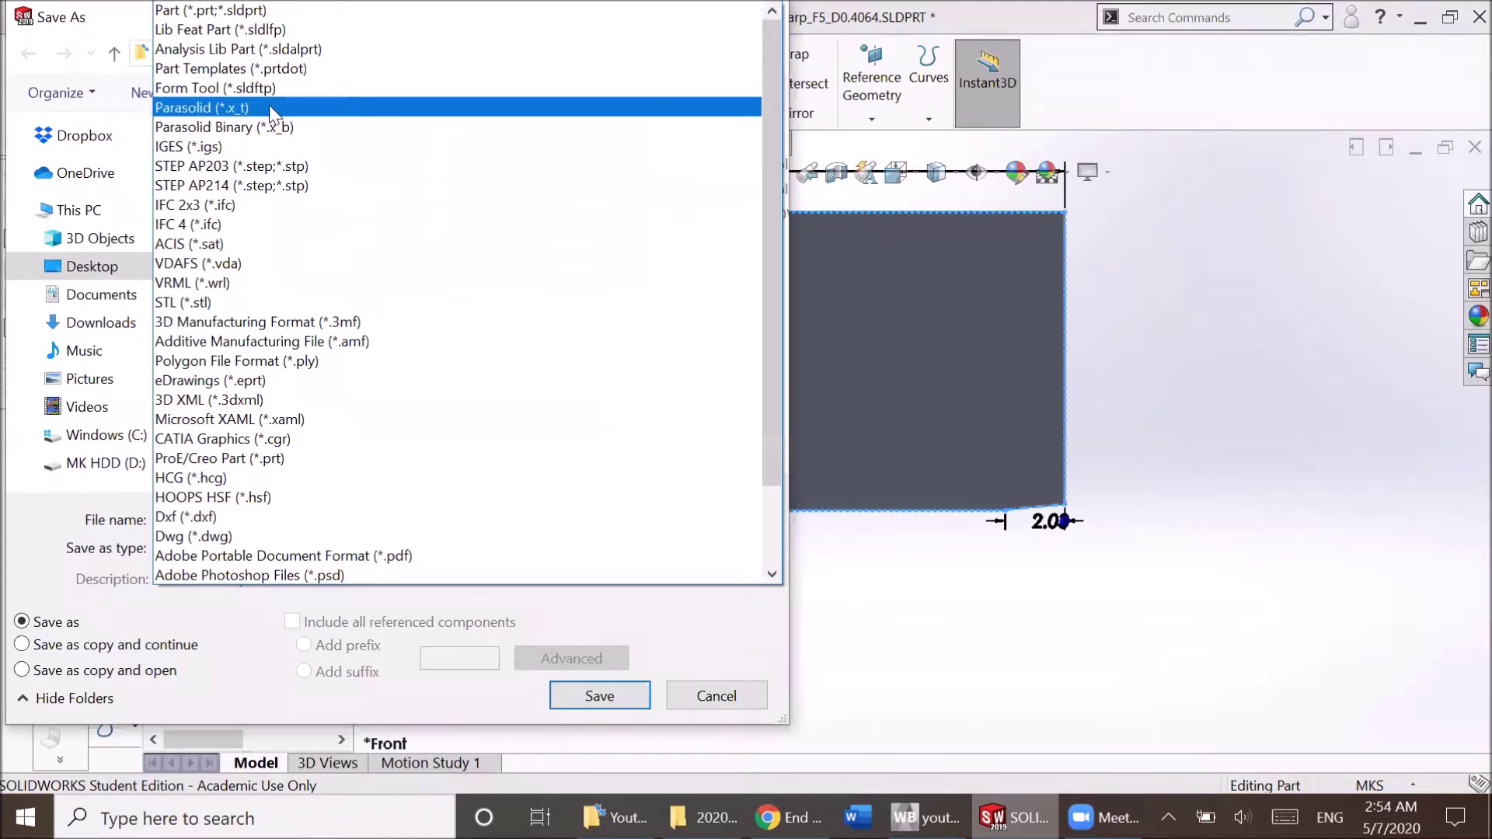
left_click(712, 697)
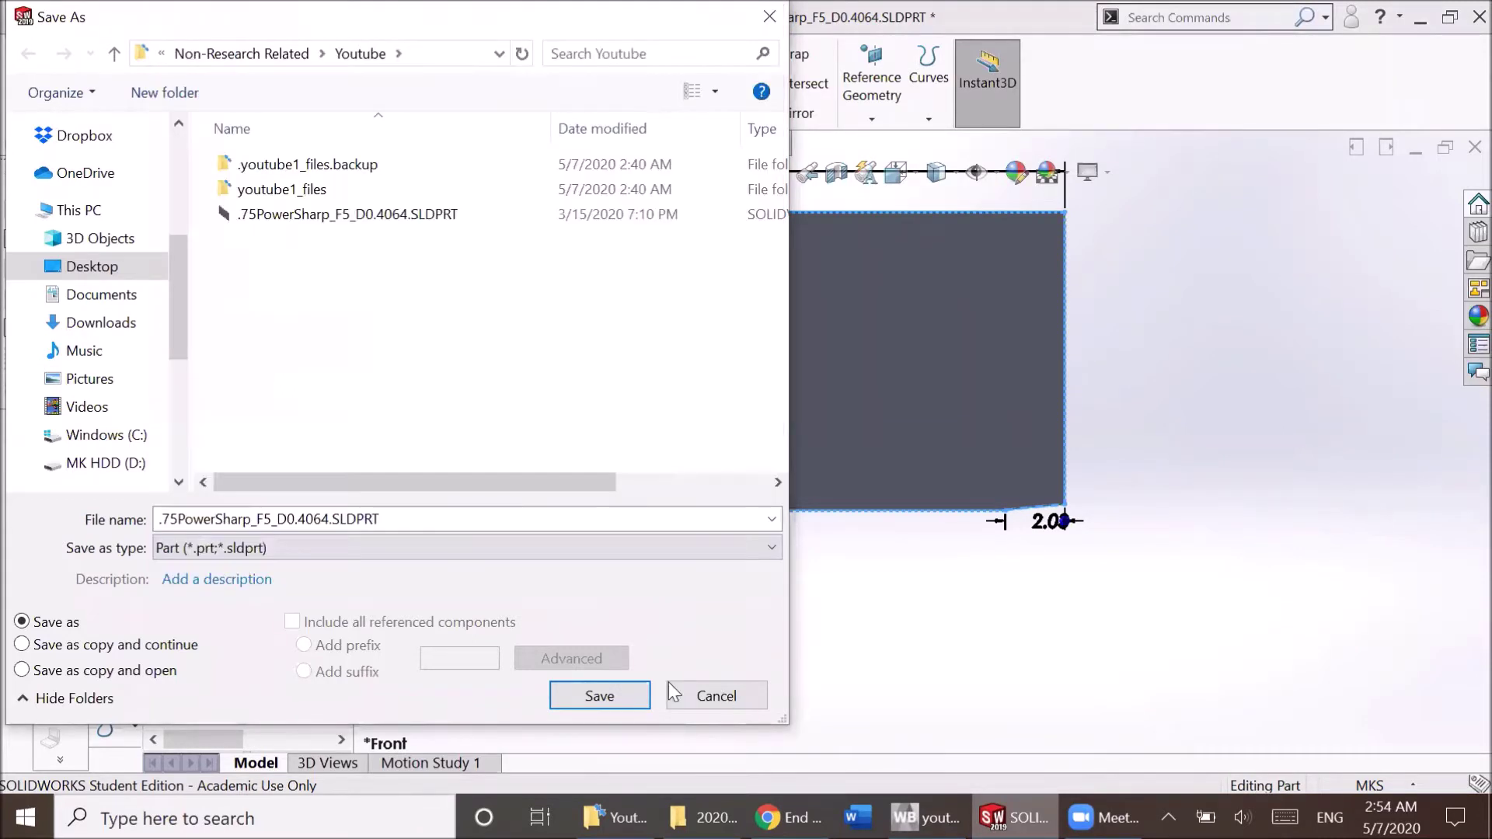
left_click(714, 703)
- Return to Workbench and import .75PowerSharp_F5_D0.4064.IGS as the geometry of system 2.0
left_click(924, 817)
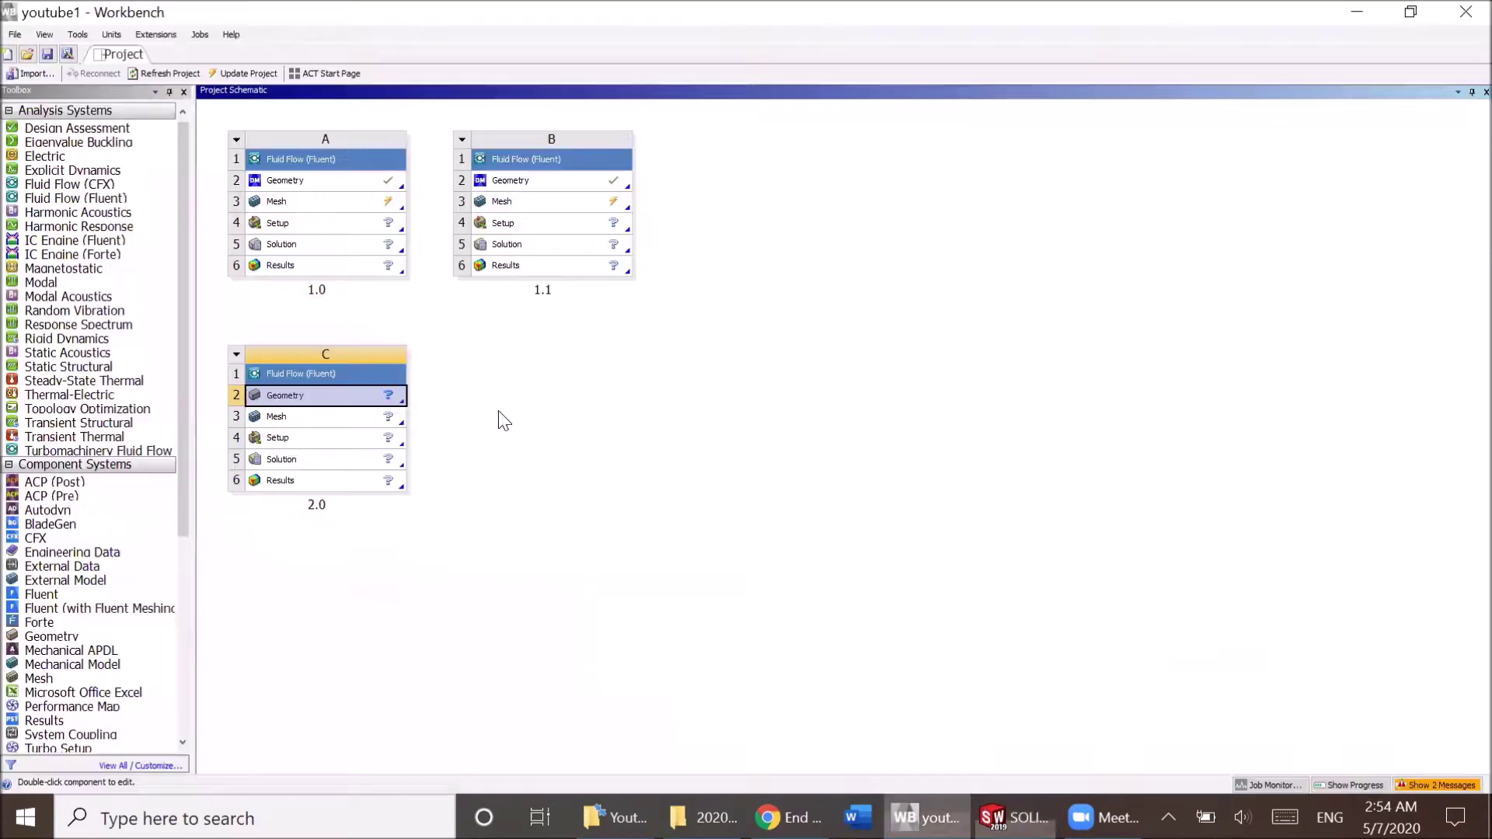
right_click(362, 398)
mouse_move(496, 441)
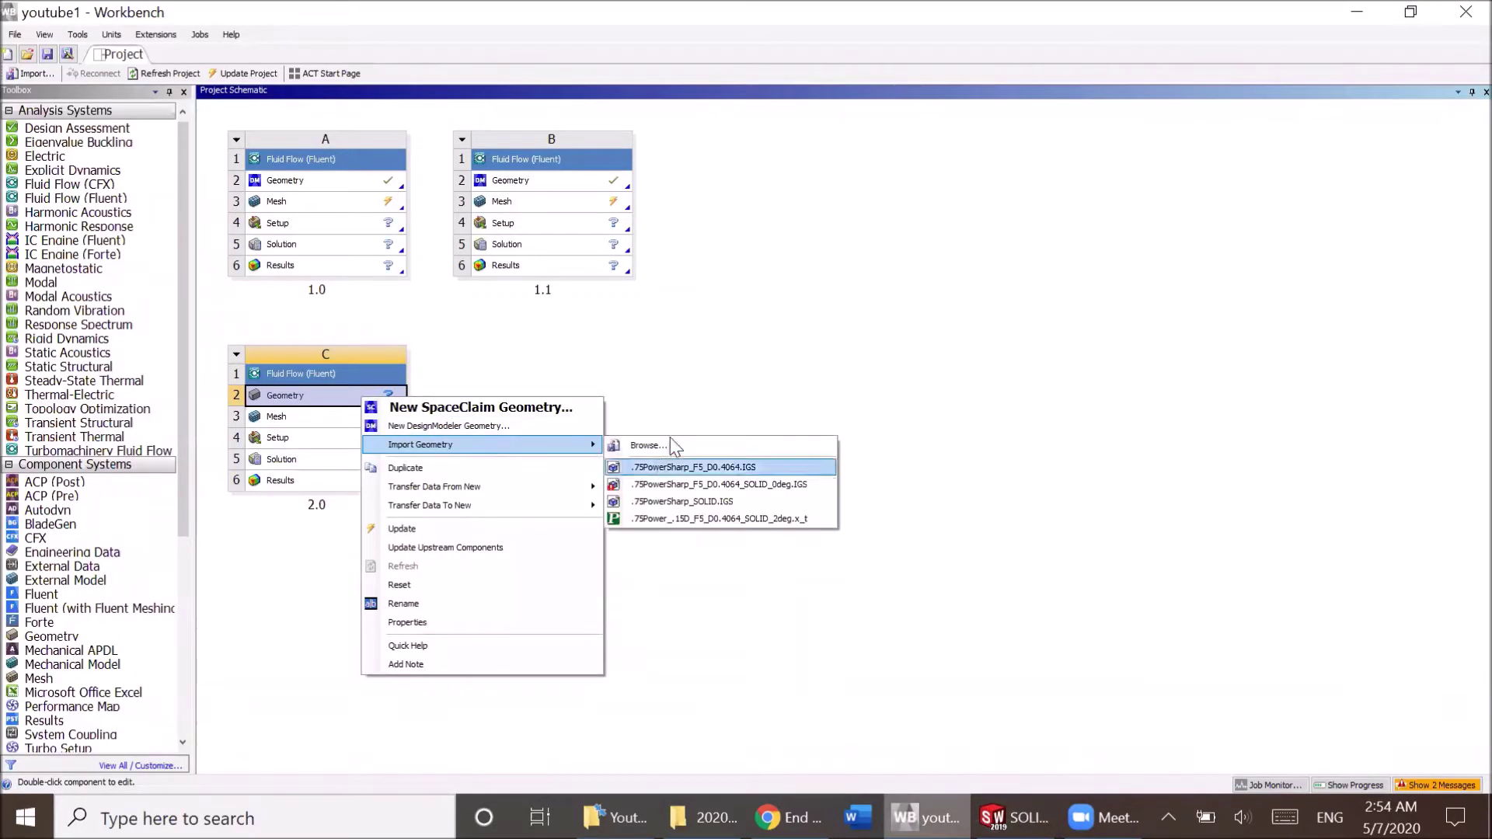
left_click(669, 438)
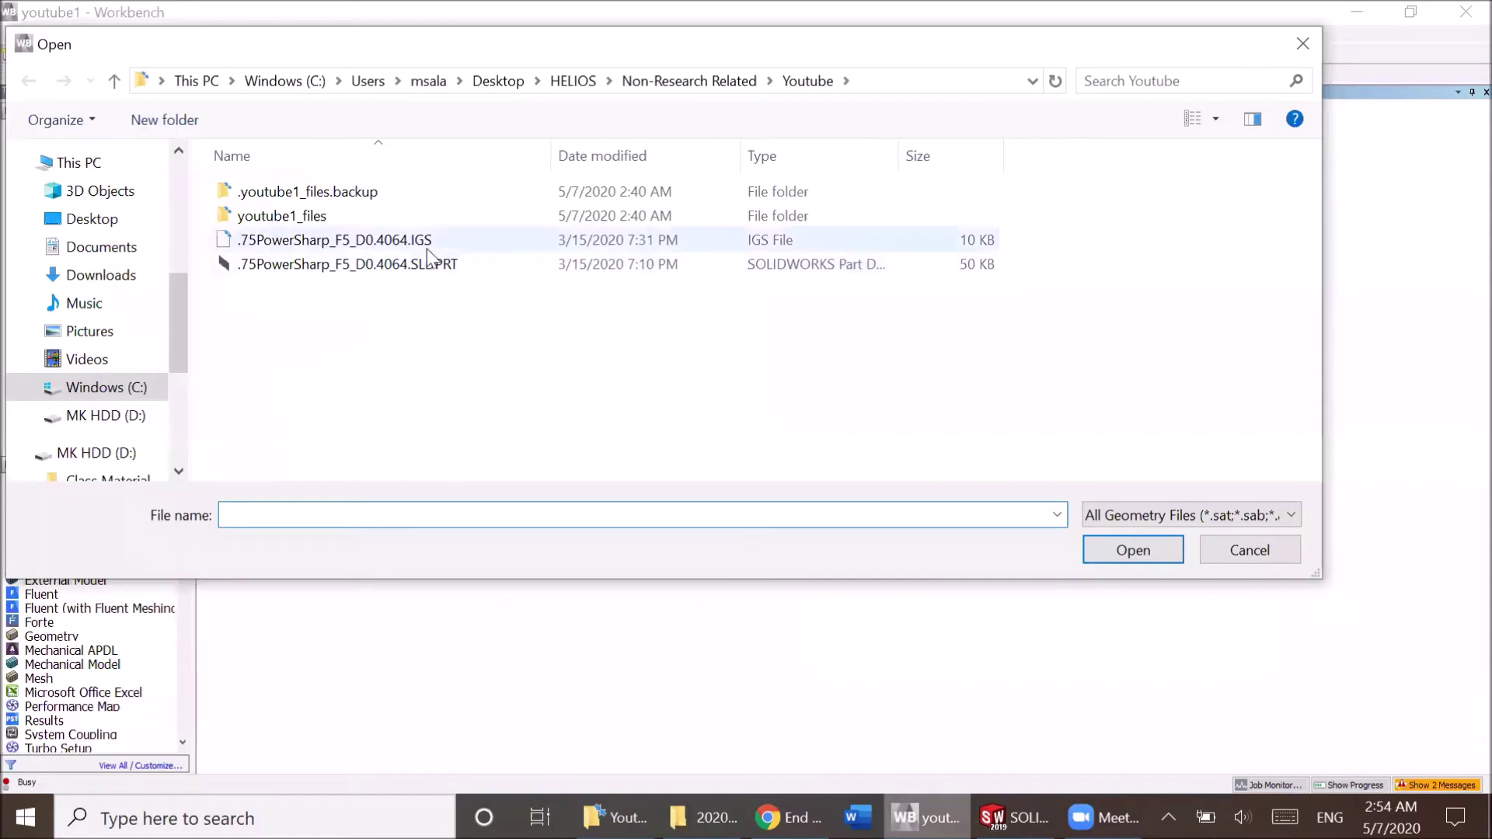
double_click(432, 242)
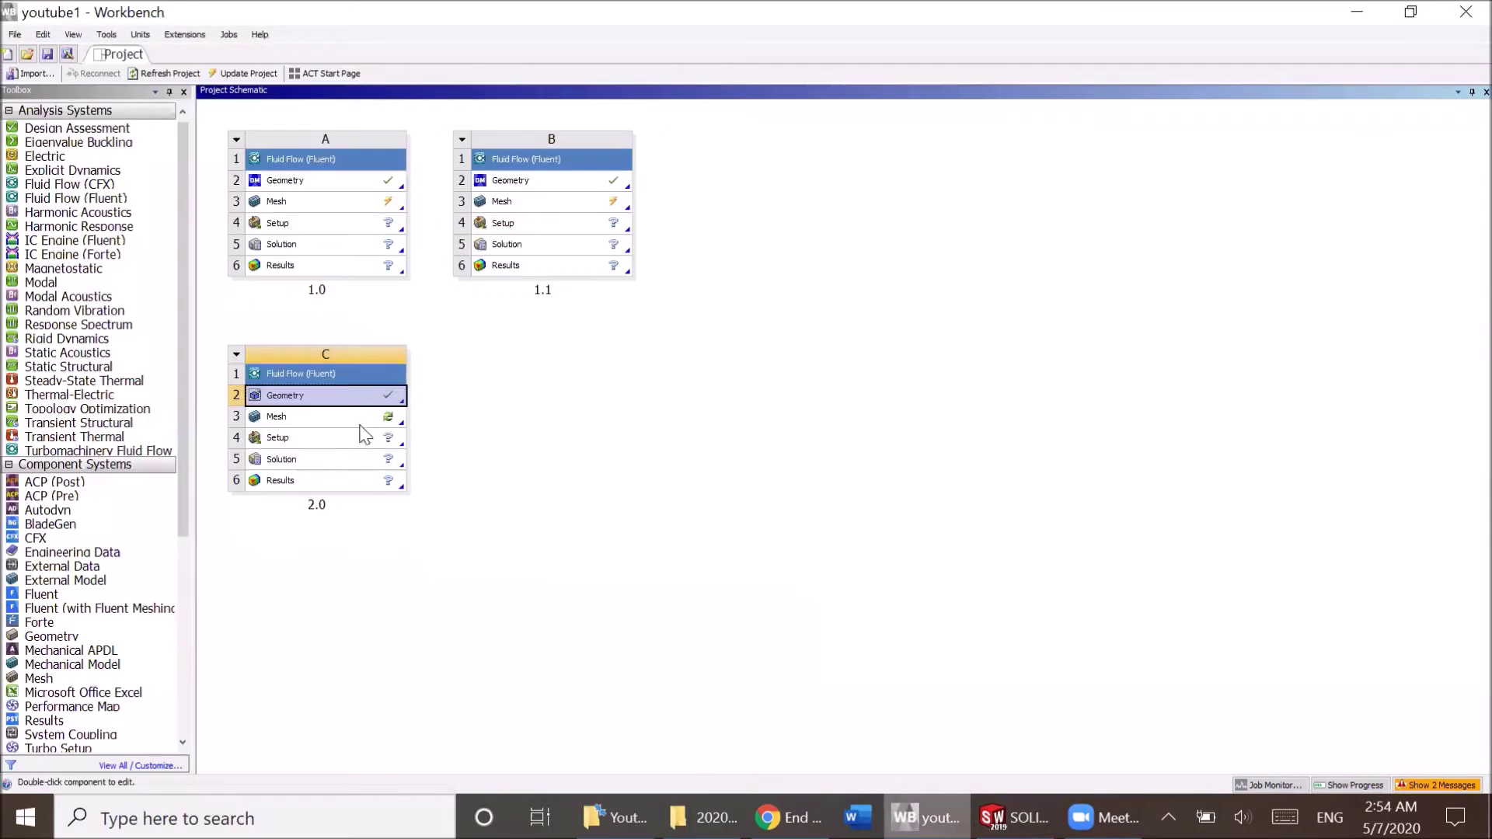
- Open the geometry of system 2.0 in DesignModeler and generate the Import1 feature
right_click(345, 403)
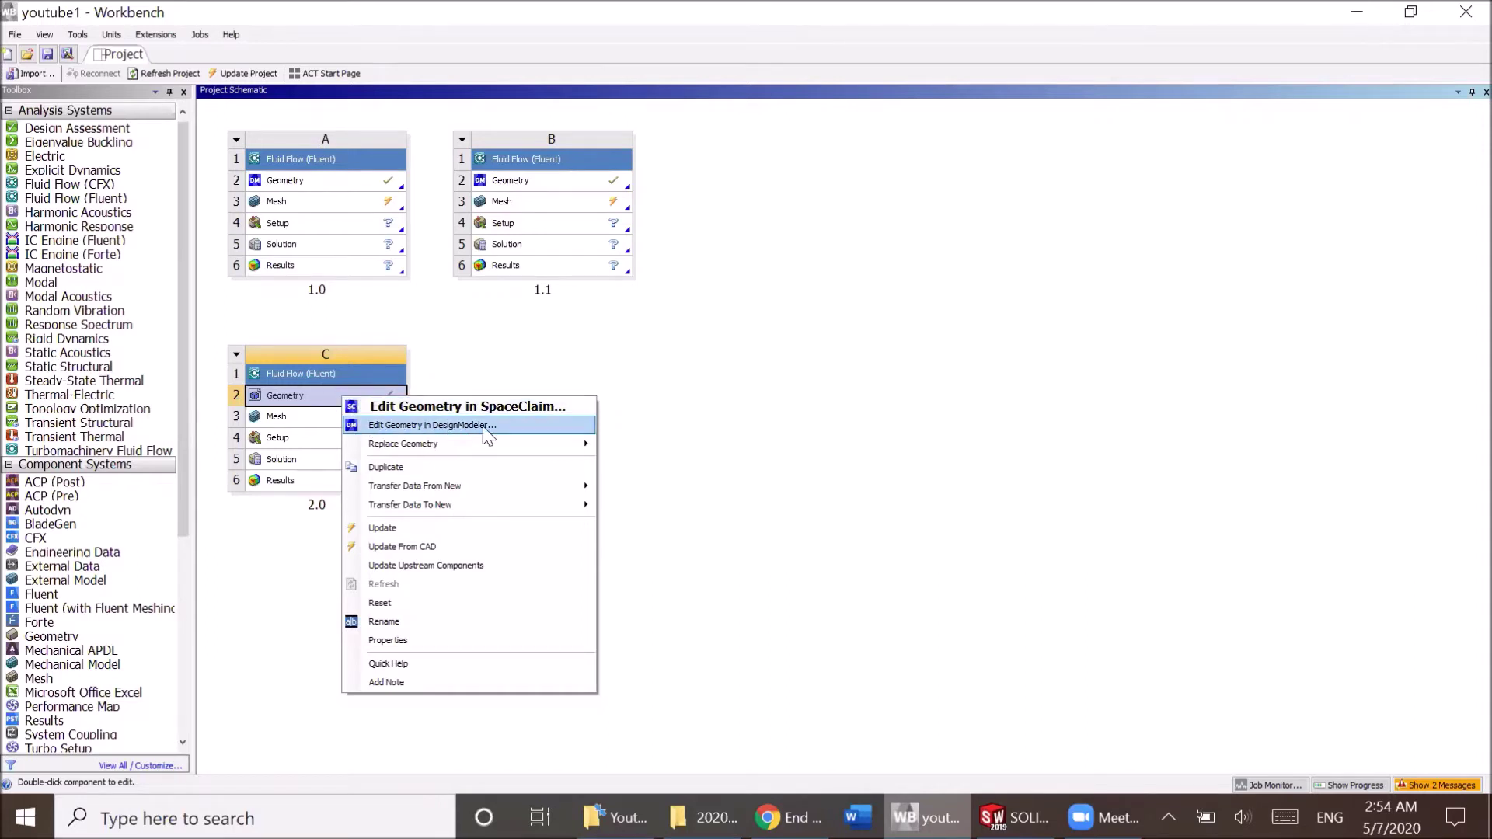
left_click(520, 426)
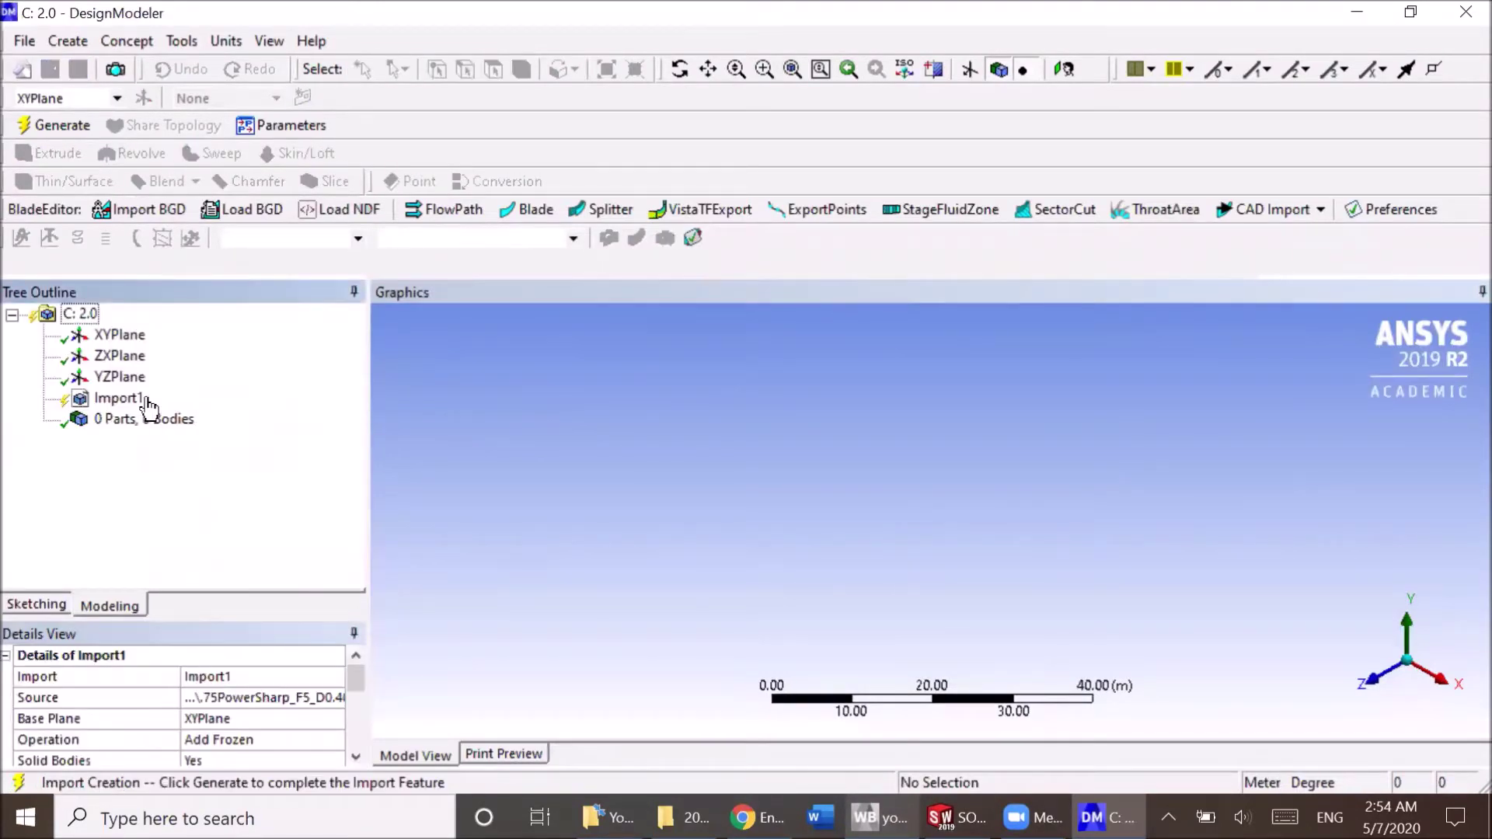
left_click(120, 400)
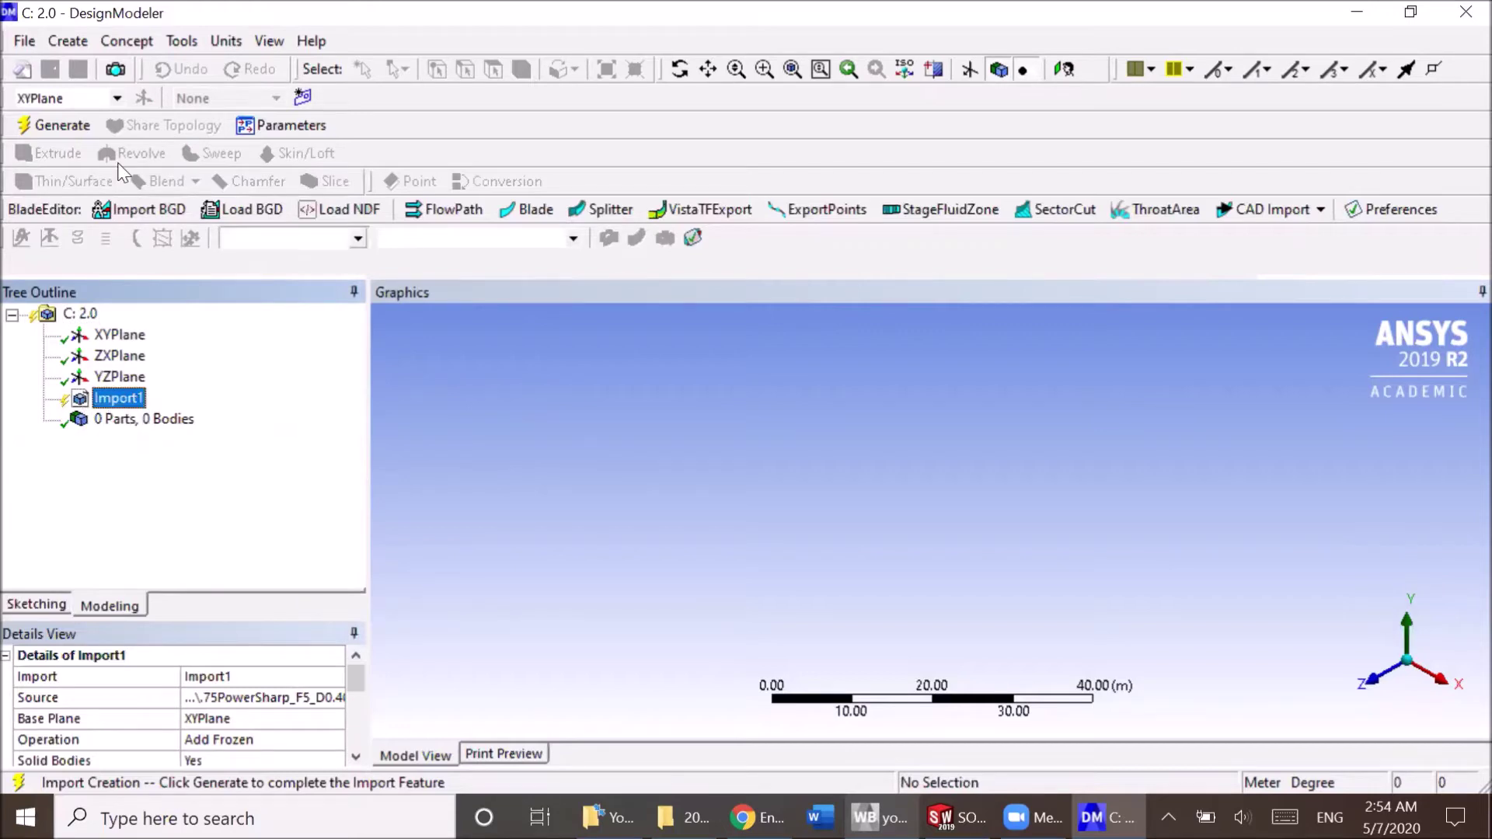
left_click(84, 129)
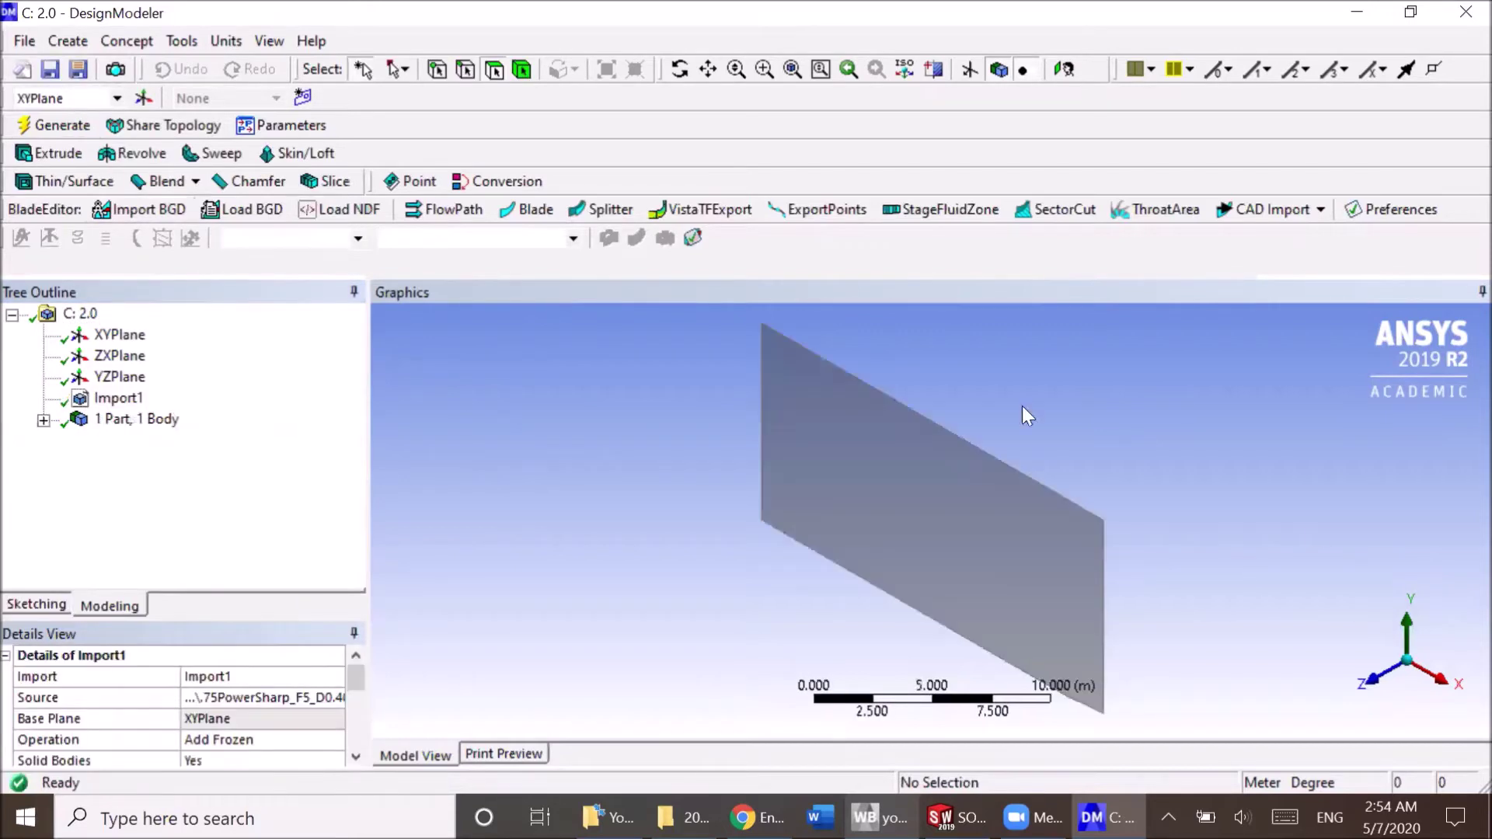
- Create a new sketch on the XYPlane of the imported surface and enter sketching mode
left_click(1378, 674)
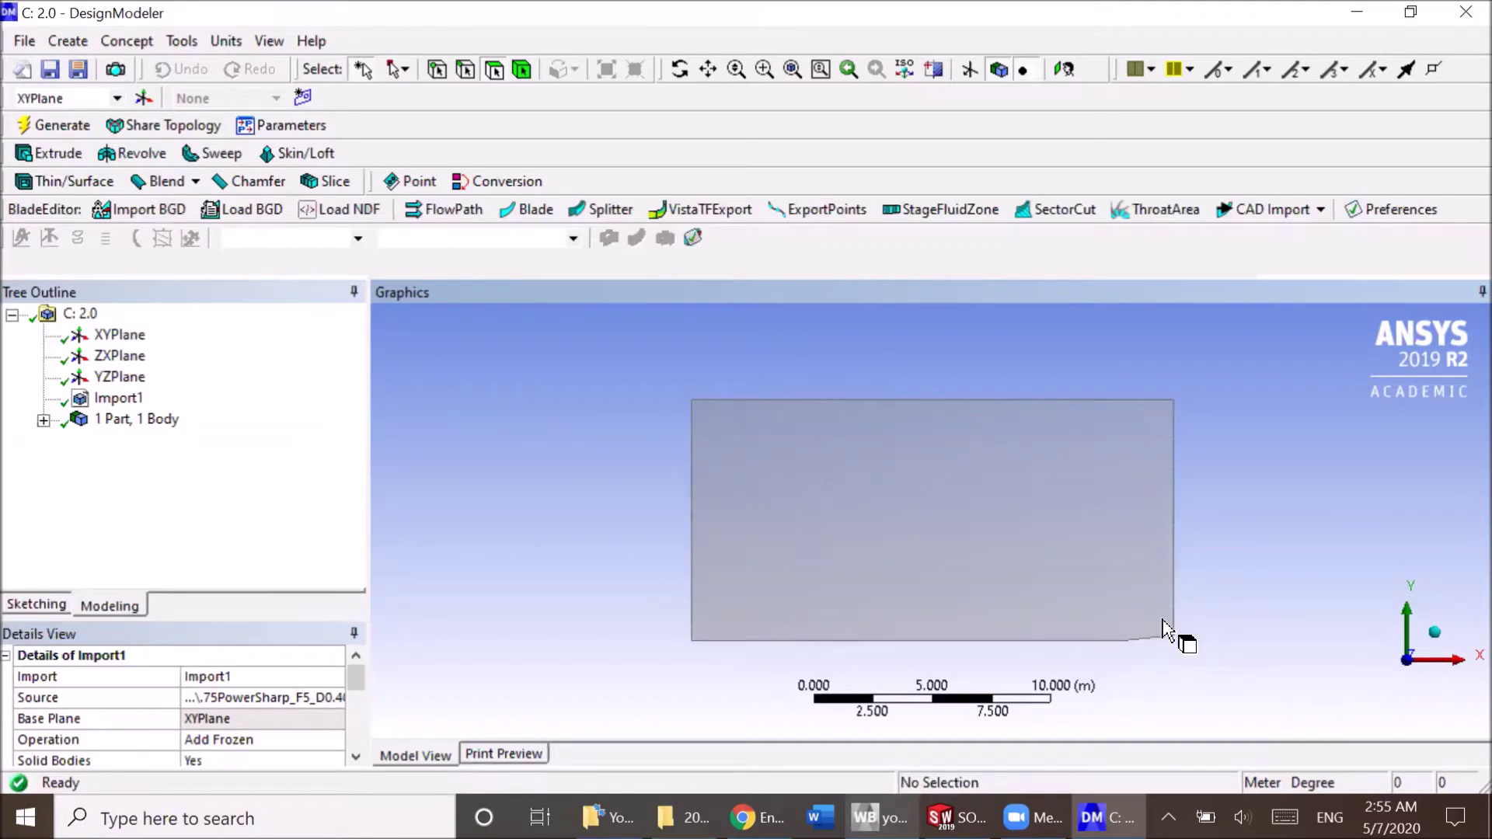
left_click(95, 338)
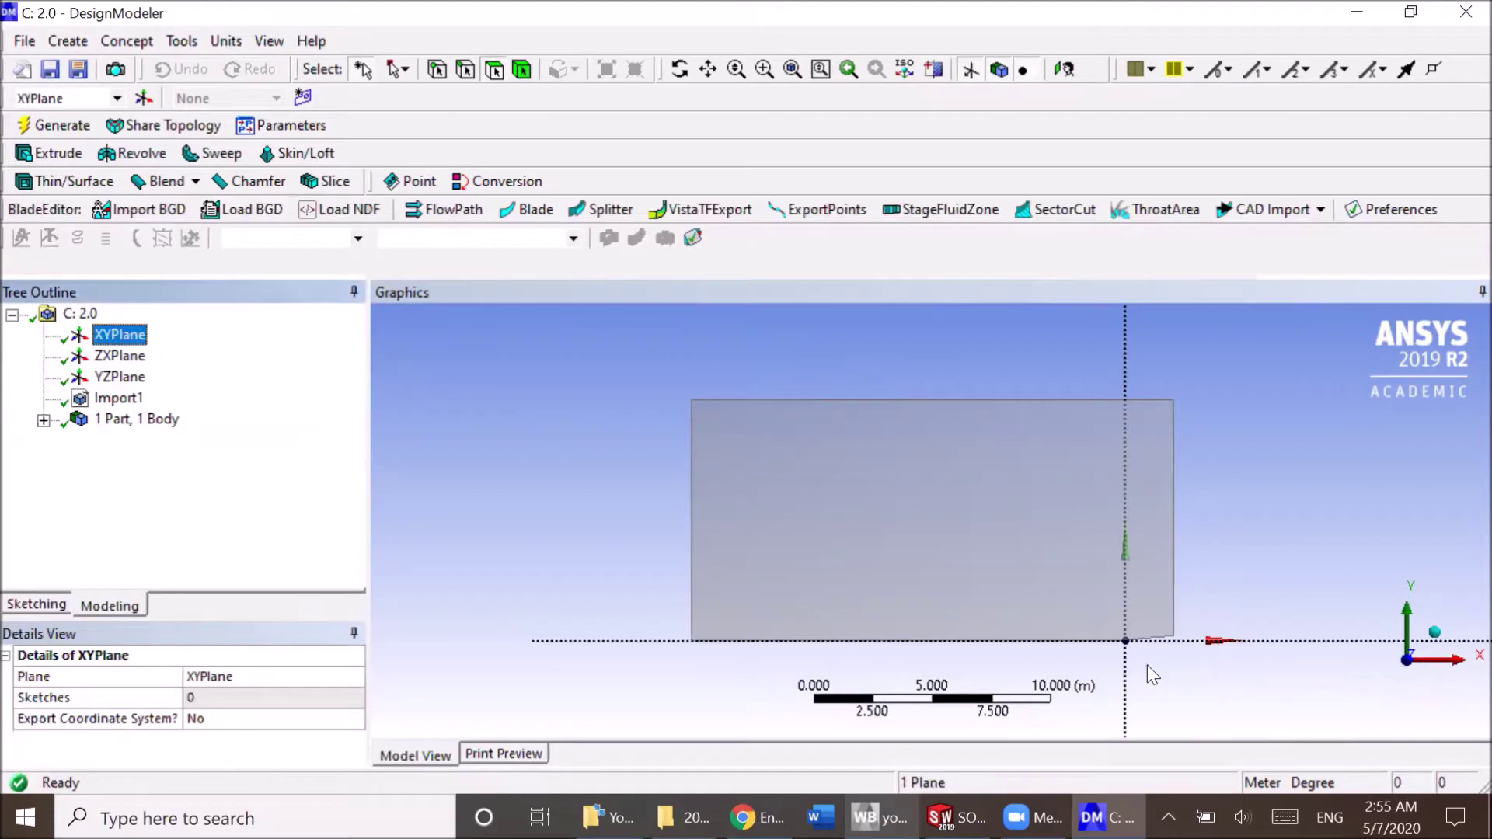
scroll(1119, 646, "up", 2)
middle_click_drag(1133, 631, 908, 533, "shift")
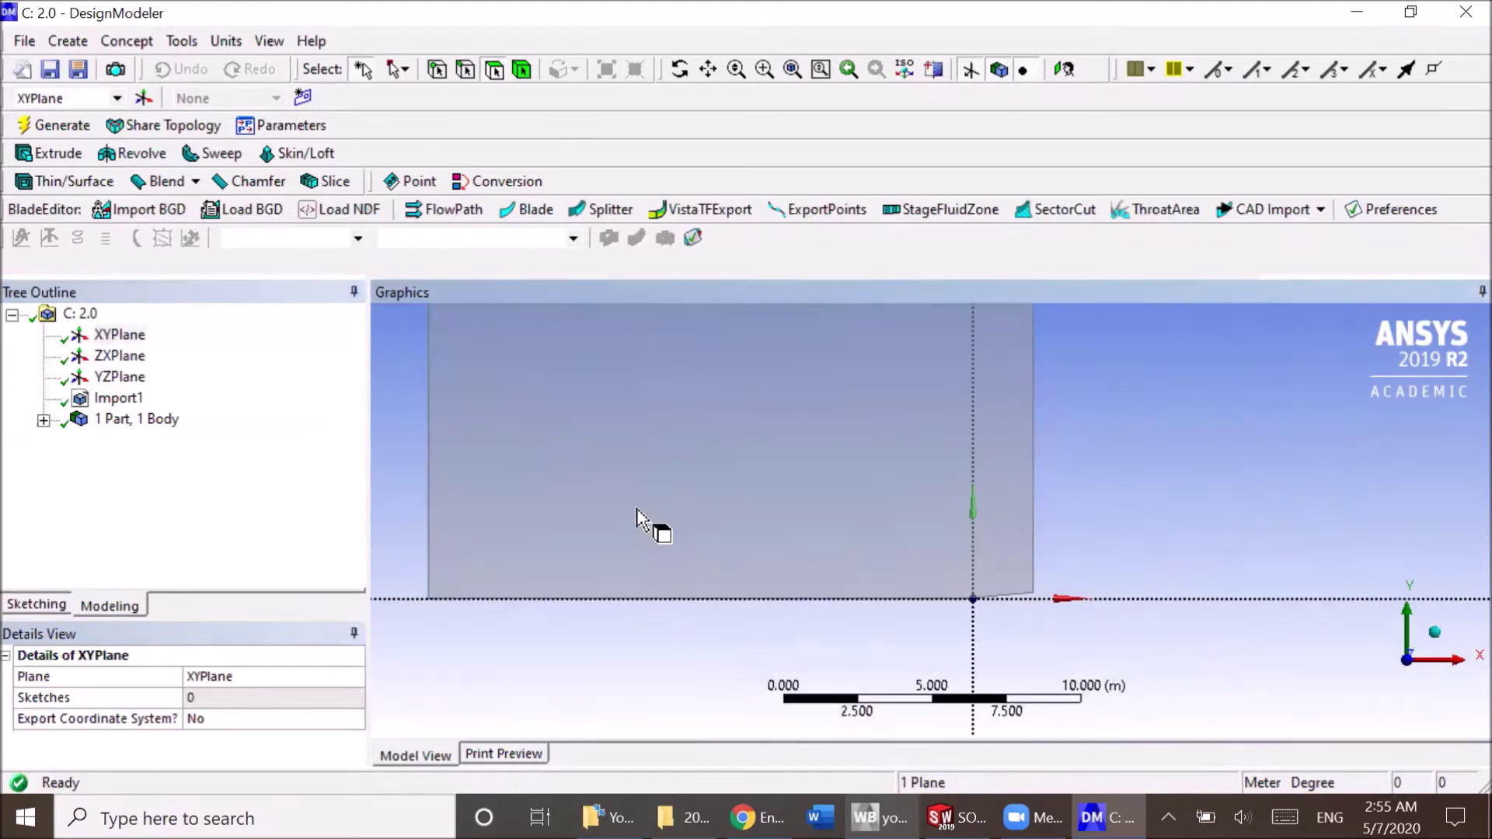
left_click(124, 335)
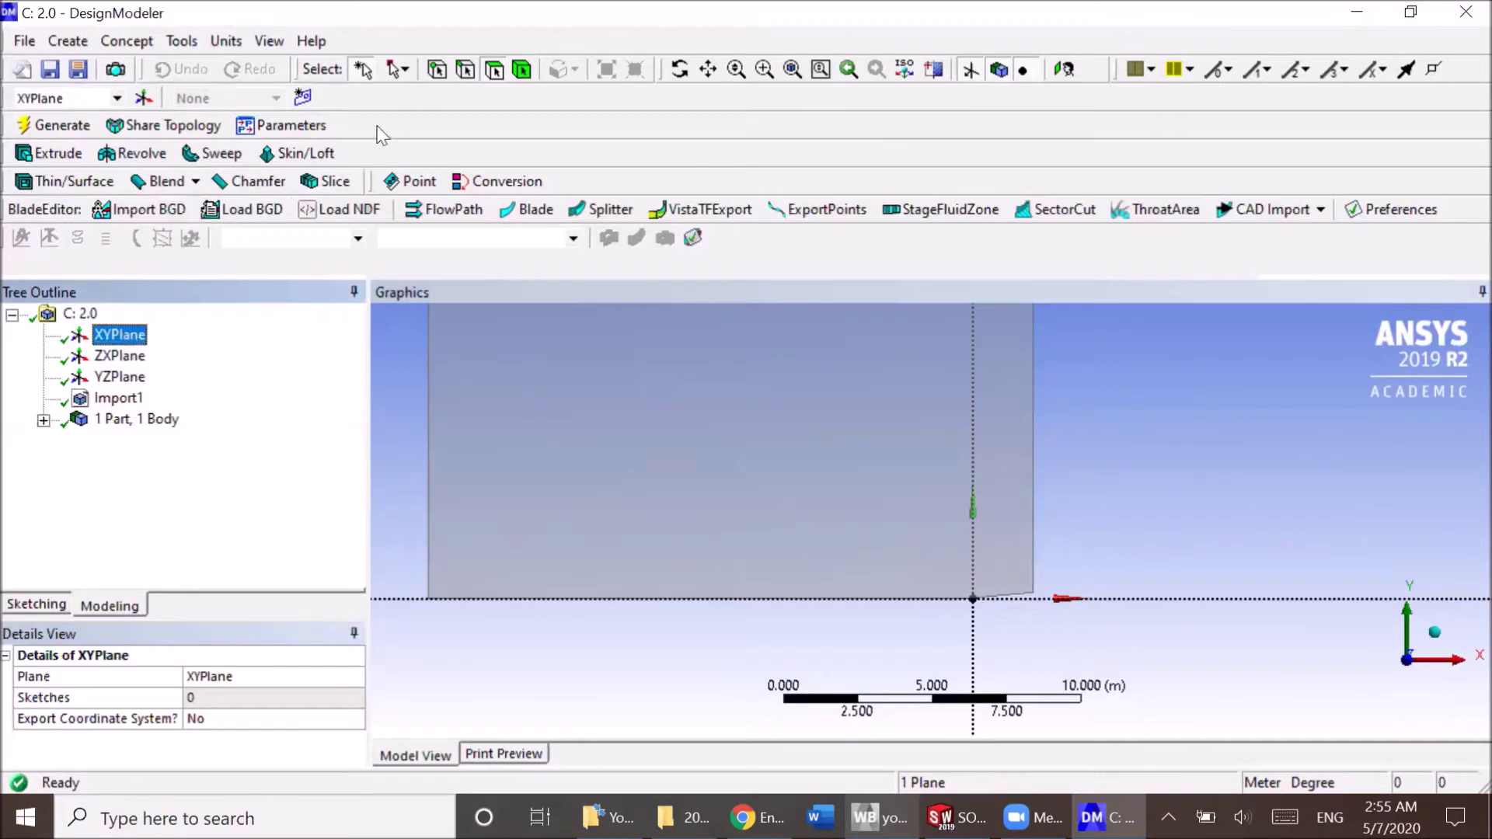
left_click(303, 97)
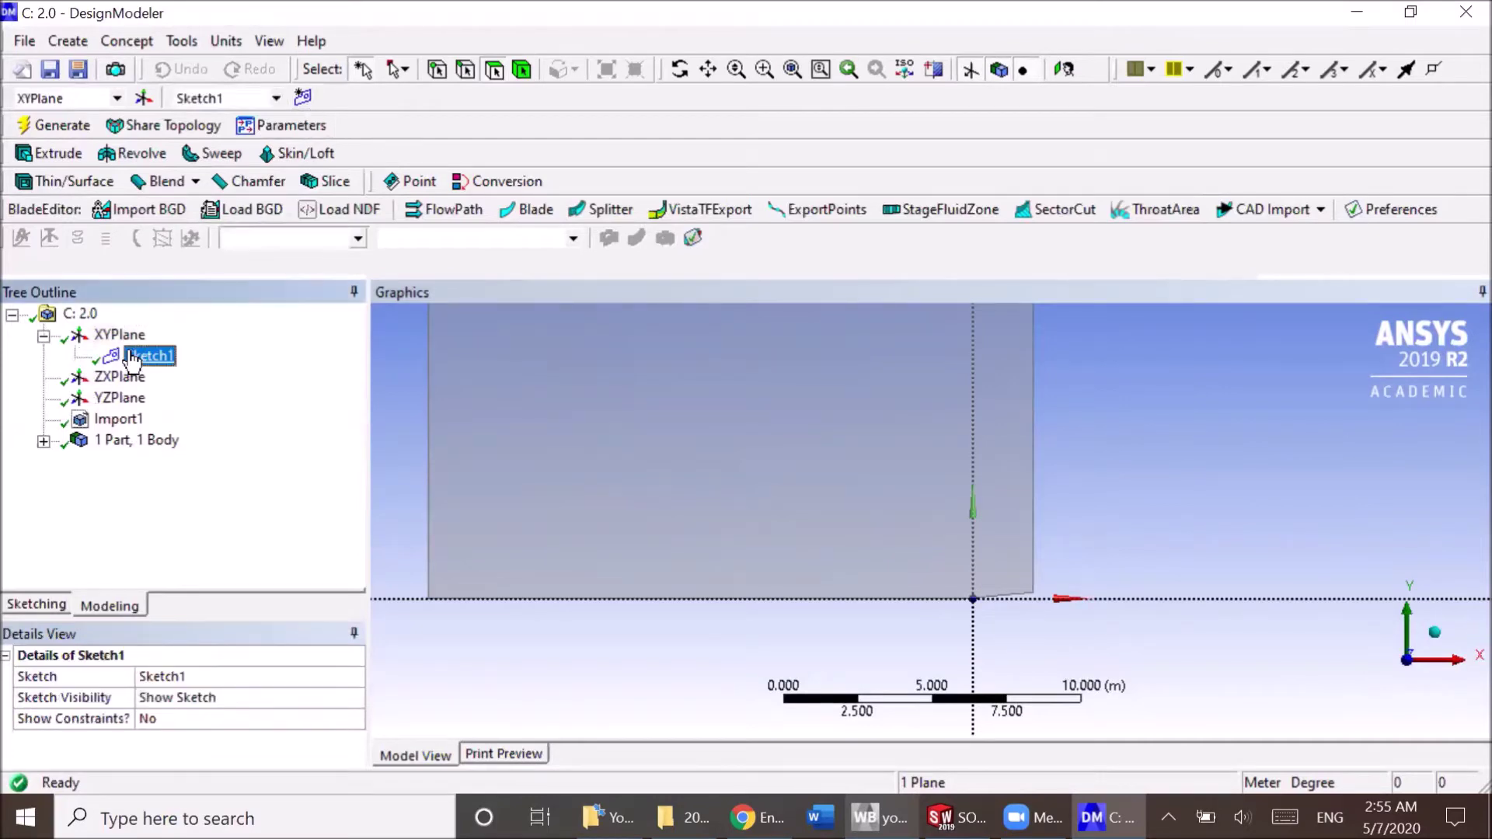
left_click(55, 589)
- Sketch a vertical line about 1 m tall from the X axis, about 0.9 m left of the origin, and a sloped line past the right edge
left_click(43, 344)
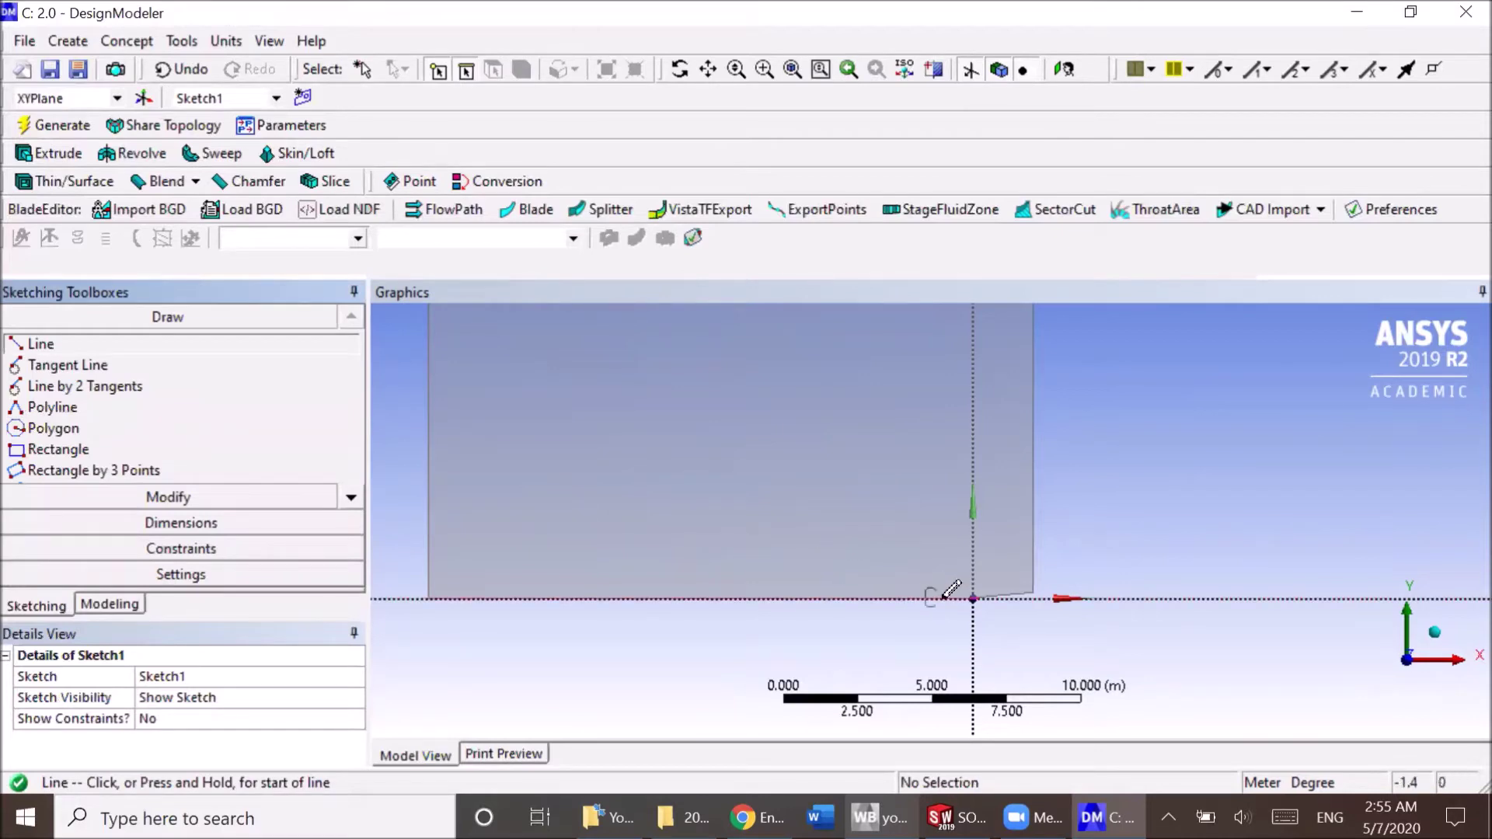
scroll(1002, 610, "up", 3)
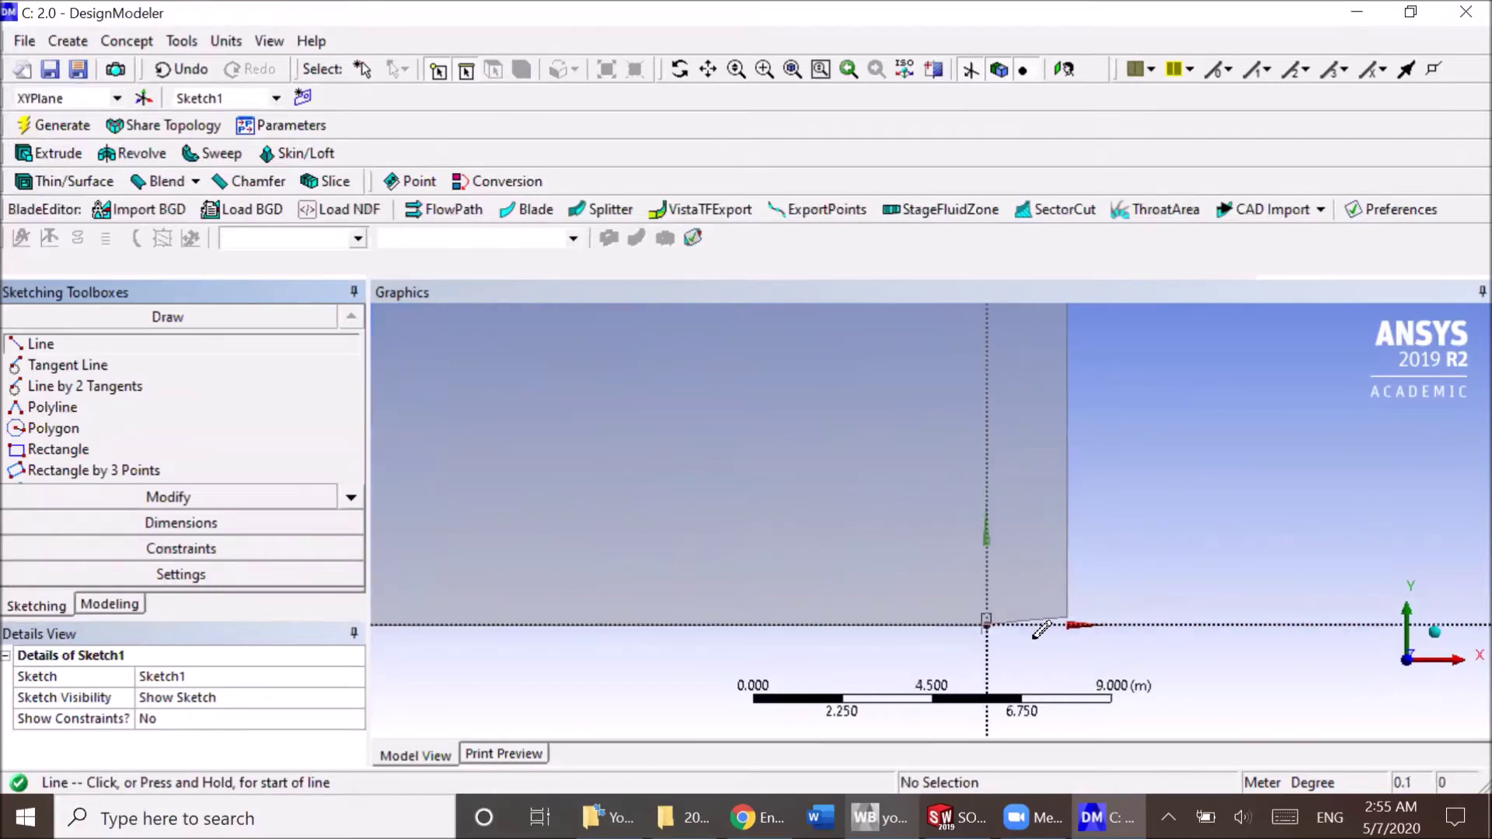
left_click(954, 659)
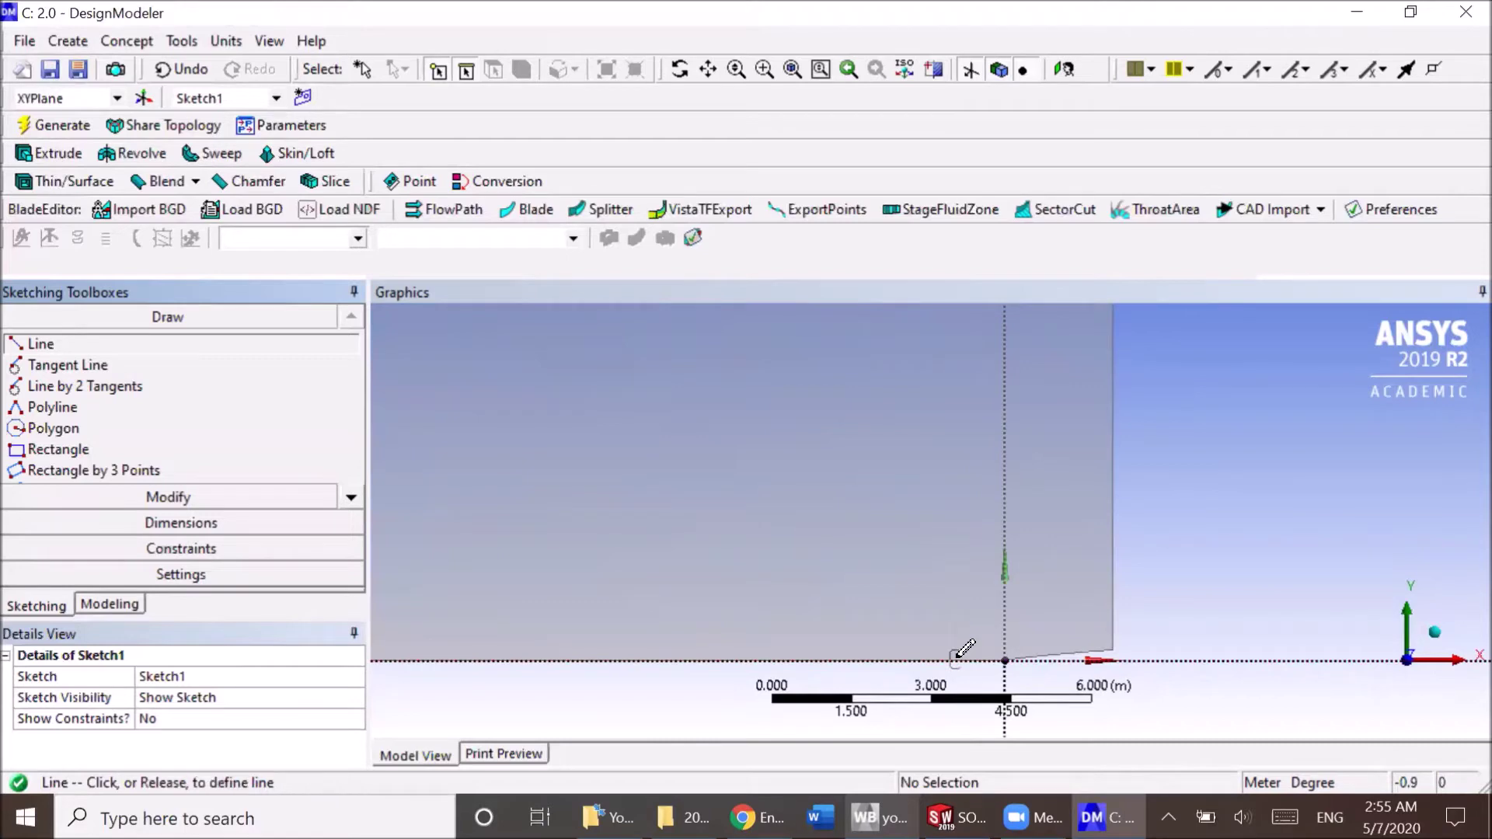
left_click(956, 602)
left_click(955, 607)
left_click(1157, 573)
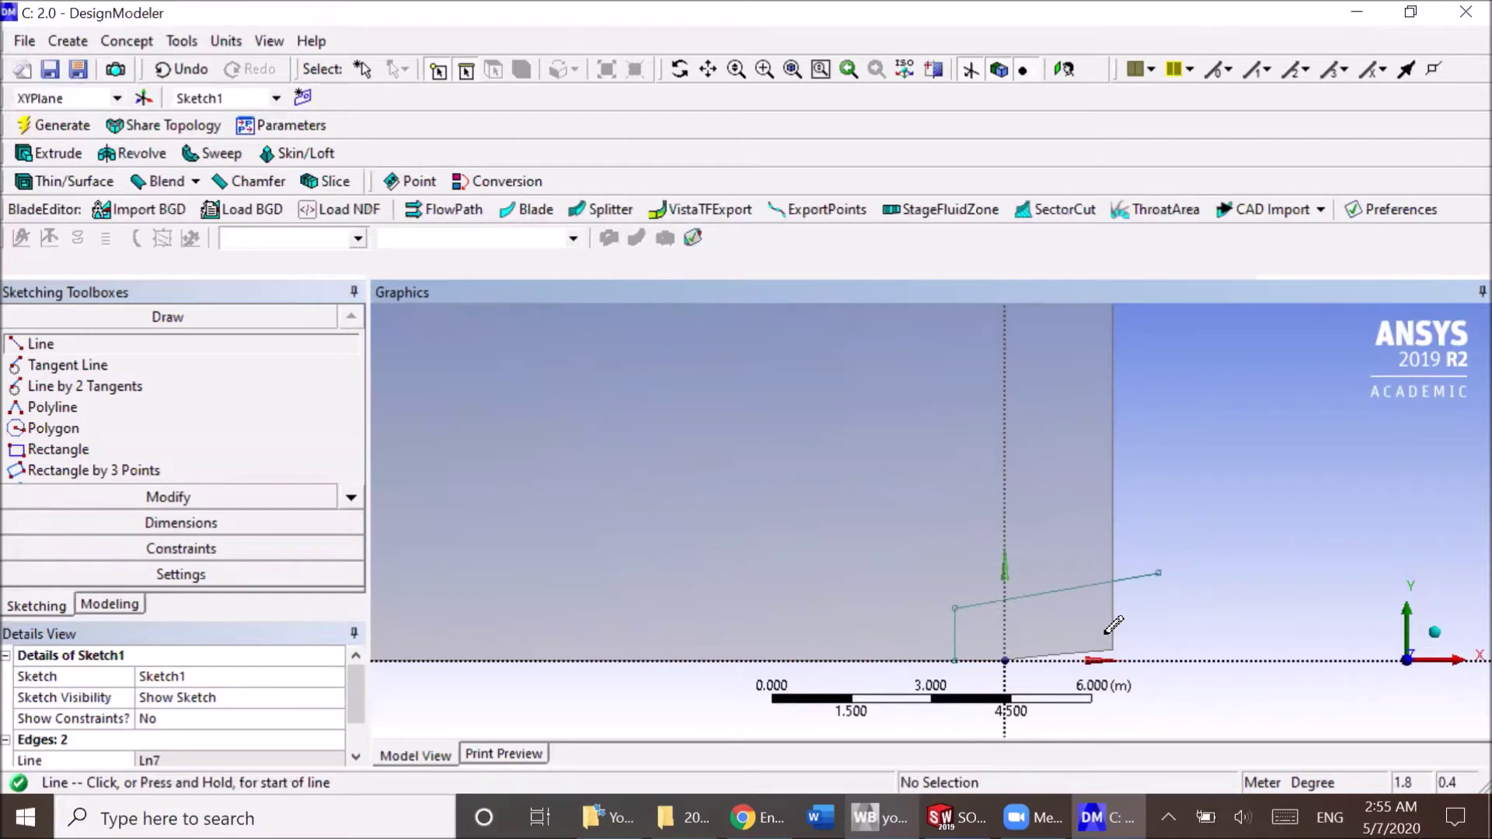
key("Escape")
mouse_move(1119, 643)
middle_mouse_down("shift")
mouse_move(1103, 613)
mouse_move(1116, 632)
mouse_move(1103, 641)
middle_mouse_up("shift")
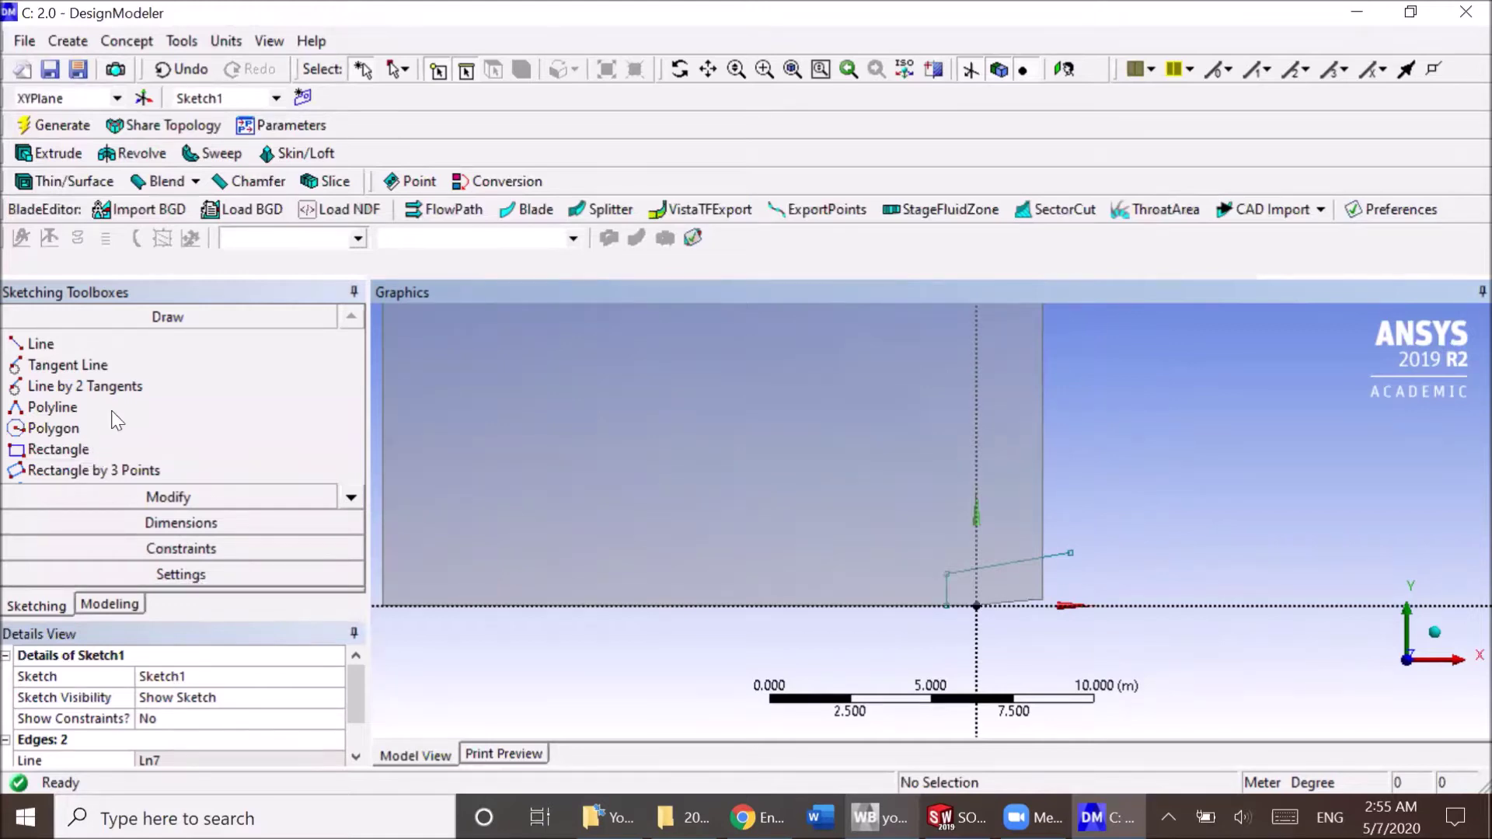
- Dimension the horizontal distance between the vertical line and the origin and set it to 0.5 m
left_click(181, 523)
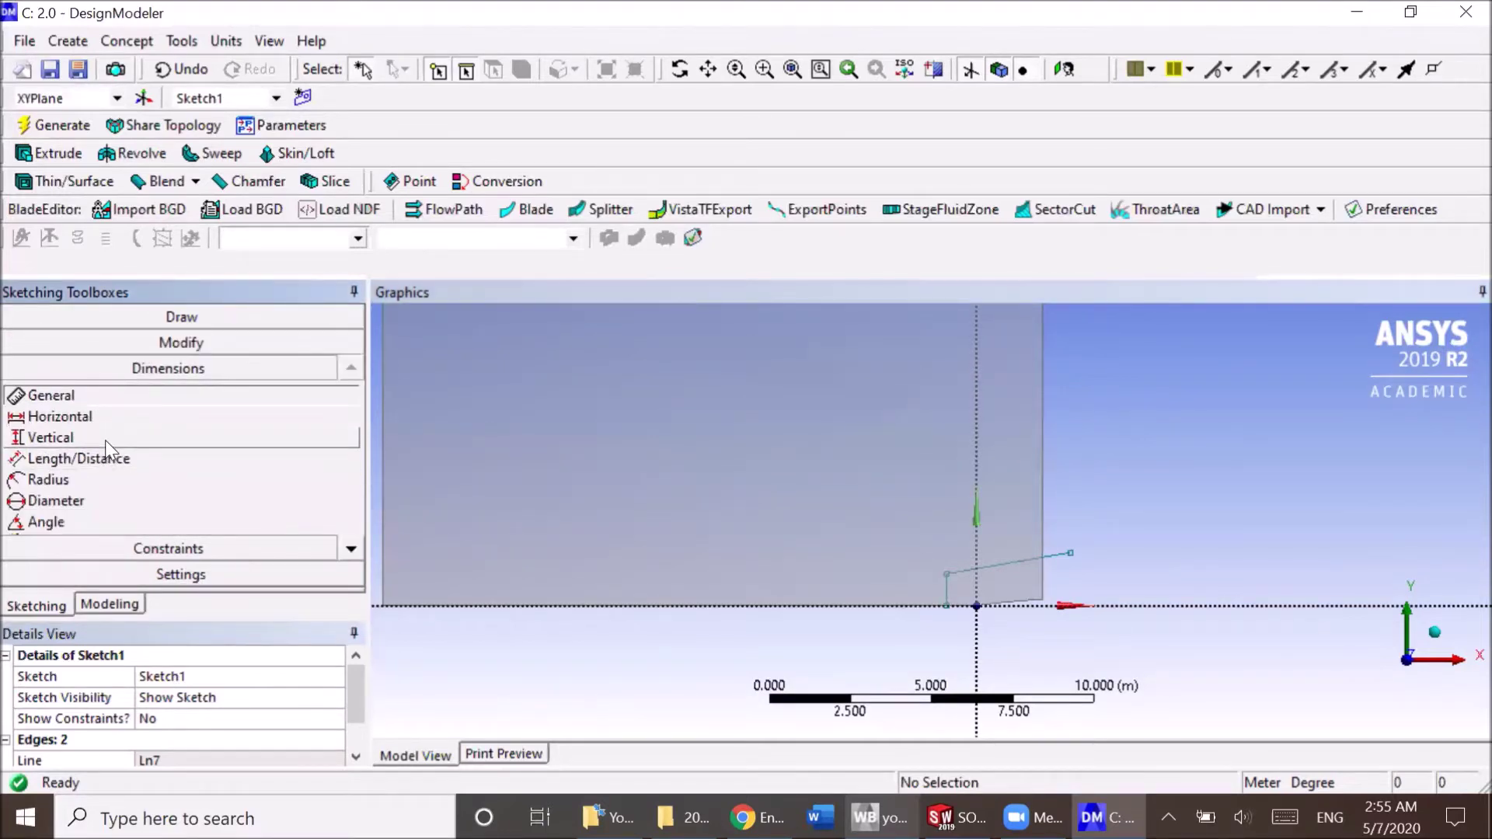
left_click(101, 419)
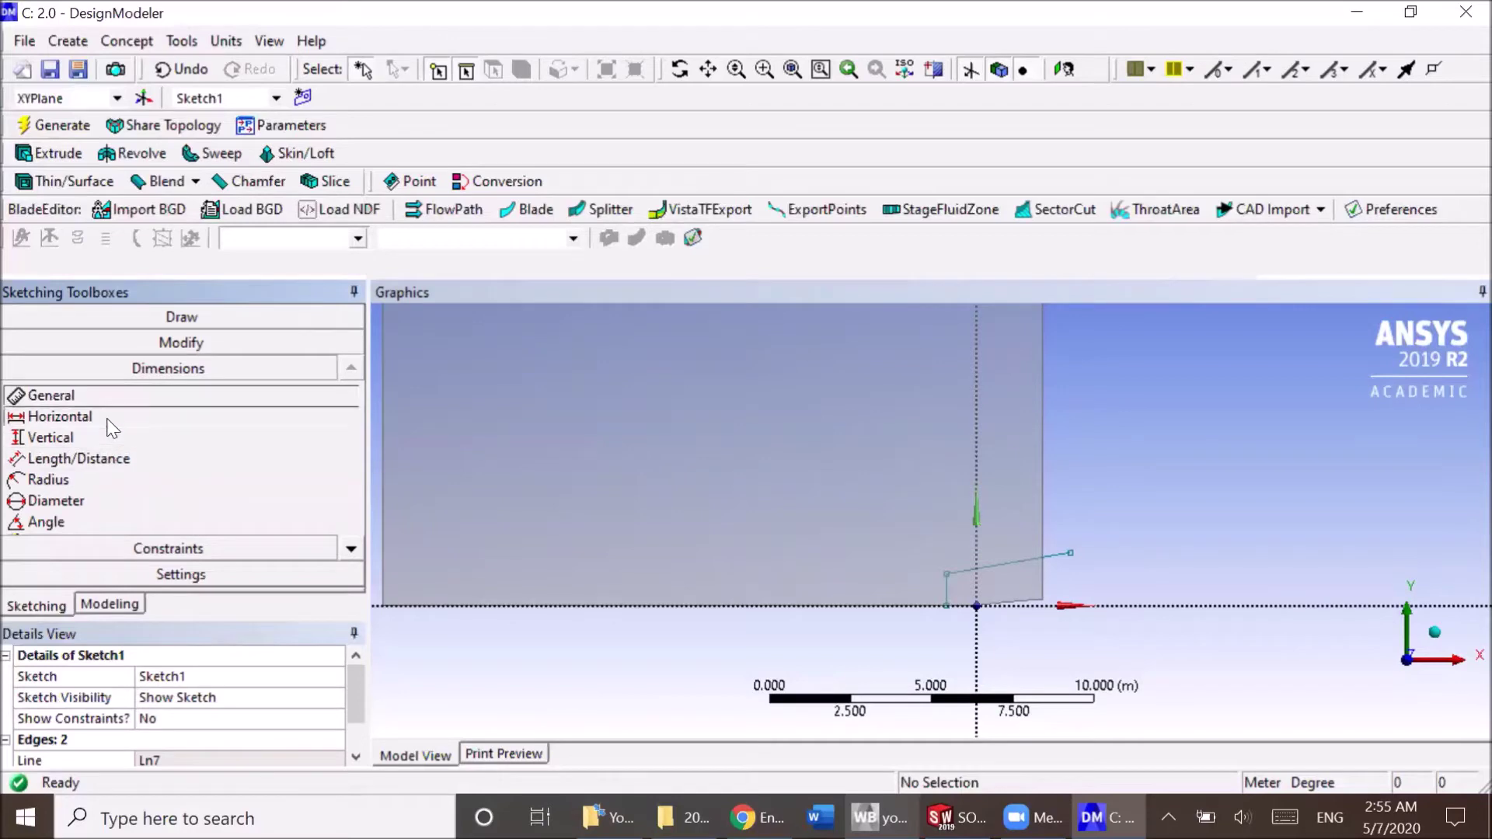
left_click(977, 605)
left_click(925, 649)
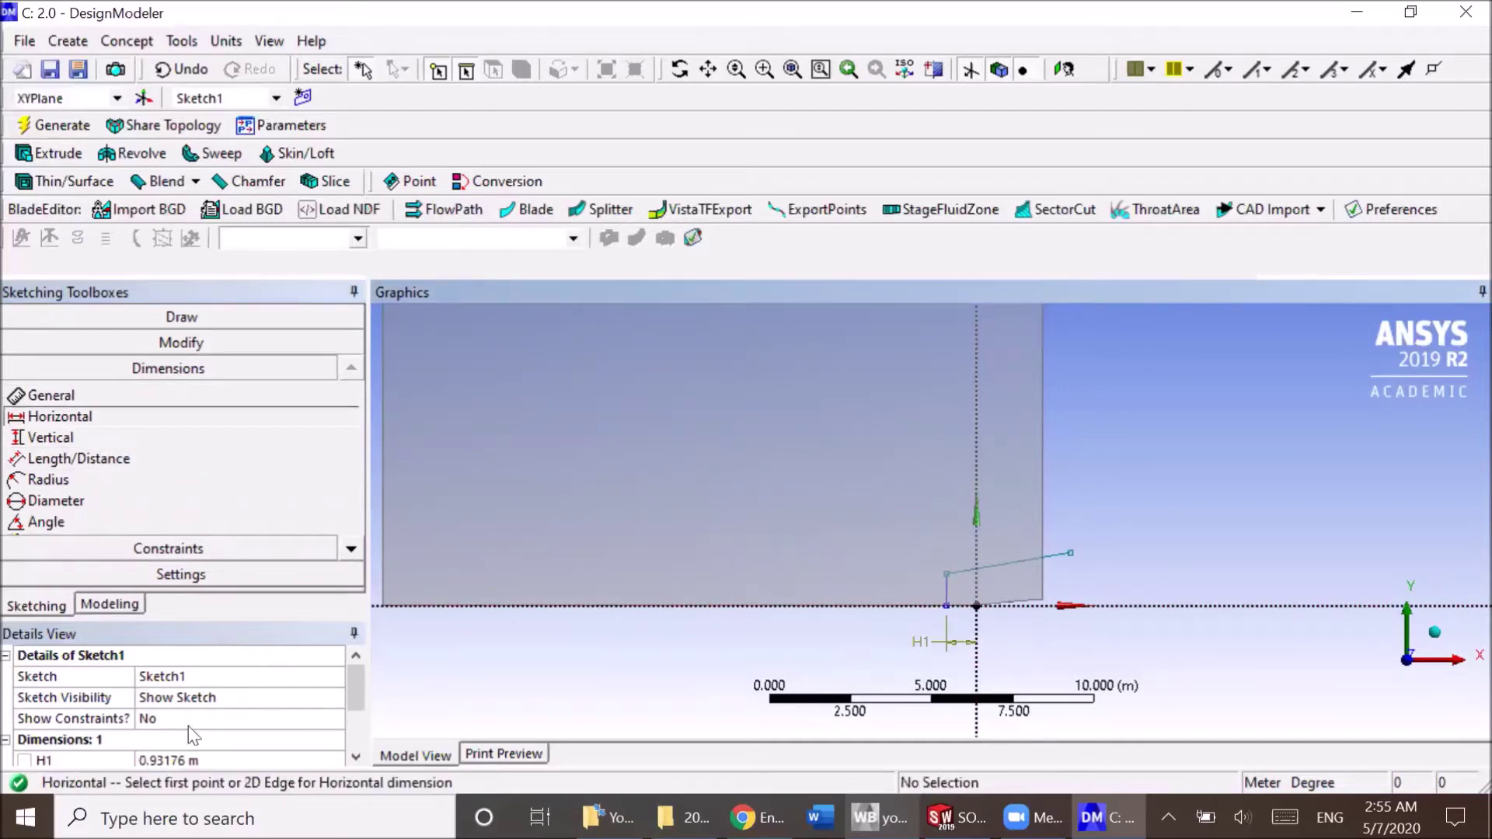
left_click(191, 759)
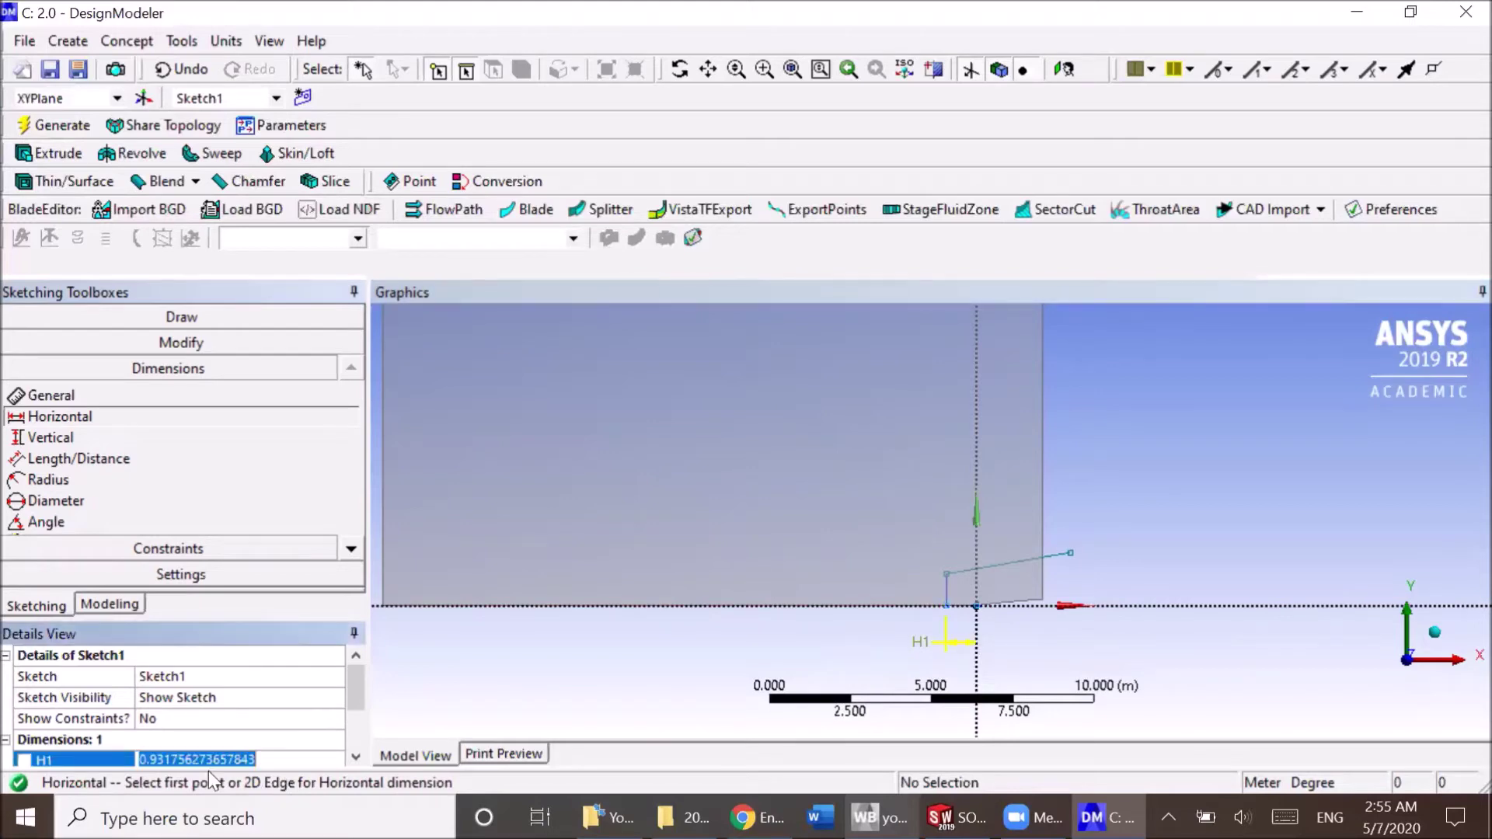
type("0.5")
key("Return")
- Dimension the height of the vertical line's upper endpoint above the X axis and set it to 0.5 m
left_click(62, 437)
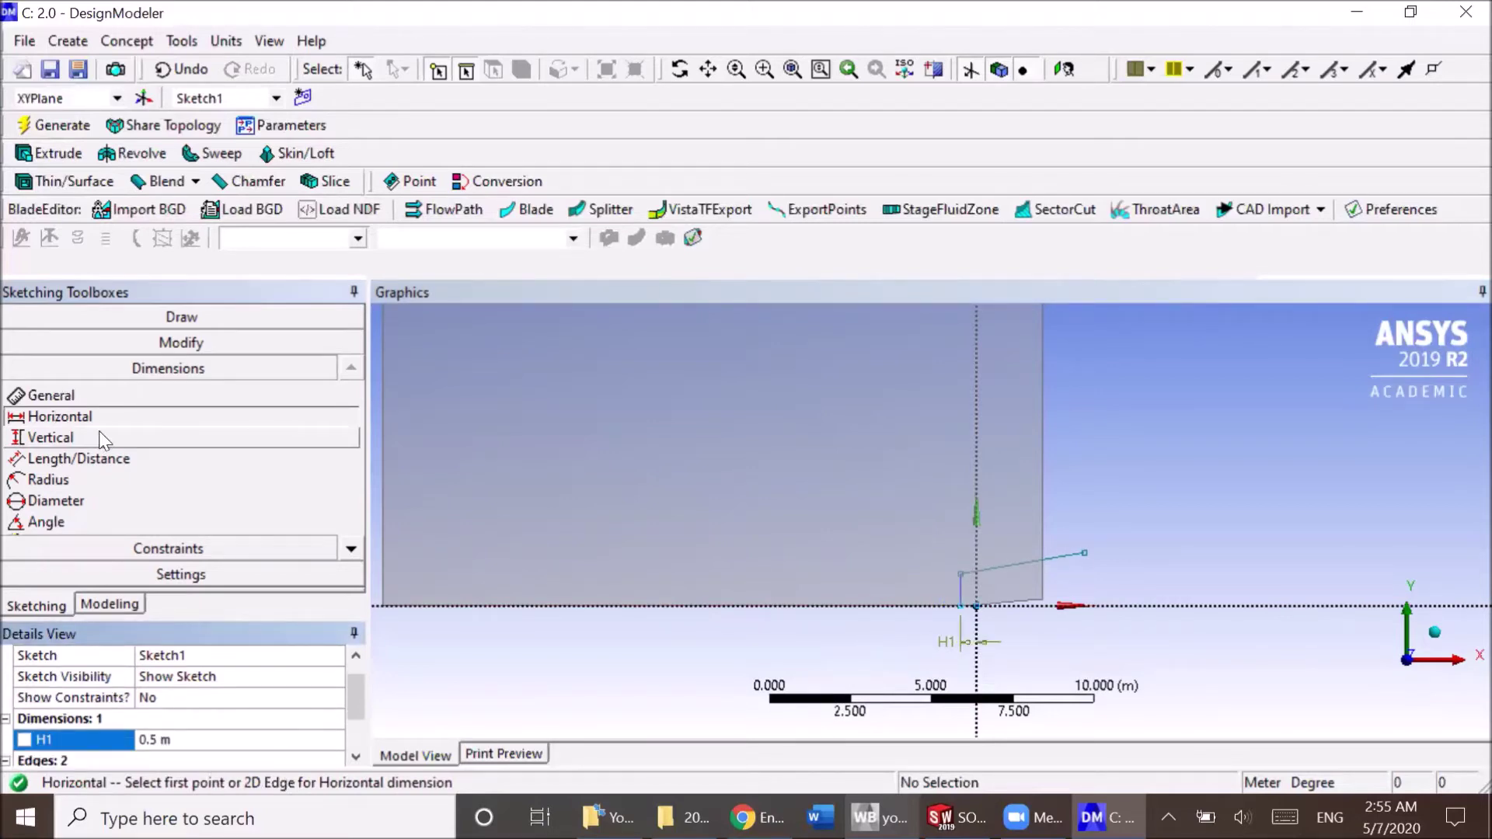
left_click(962, 574)
left_click(1157, 606)
left_click(1163, 589)
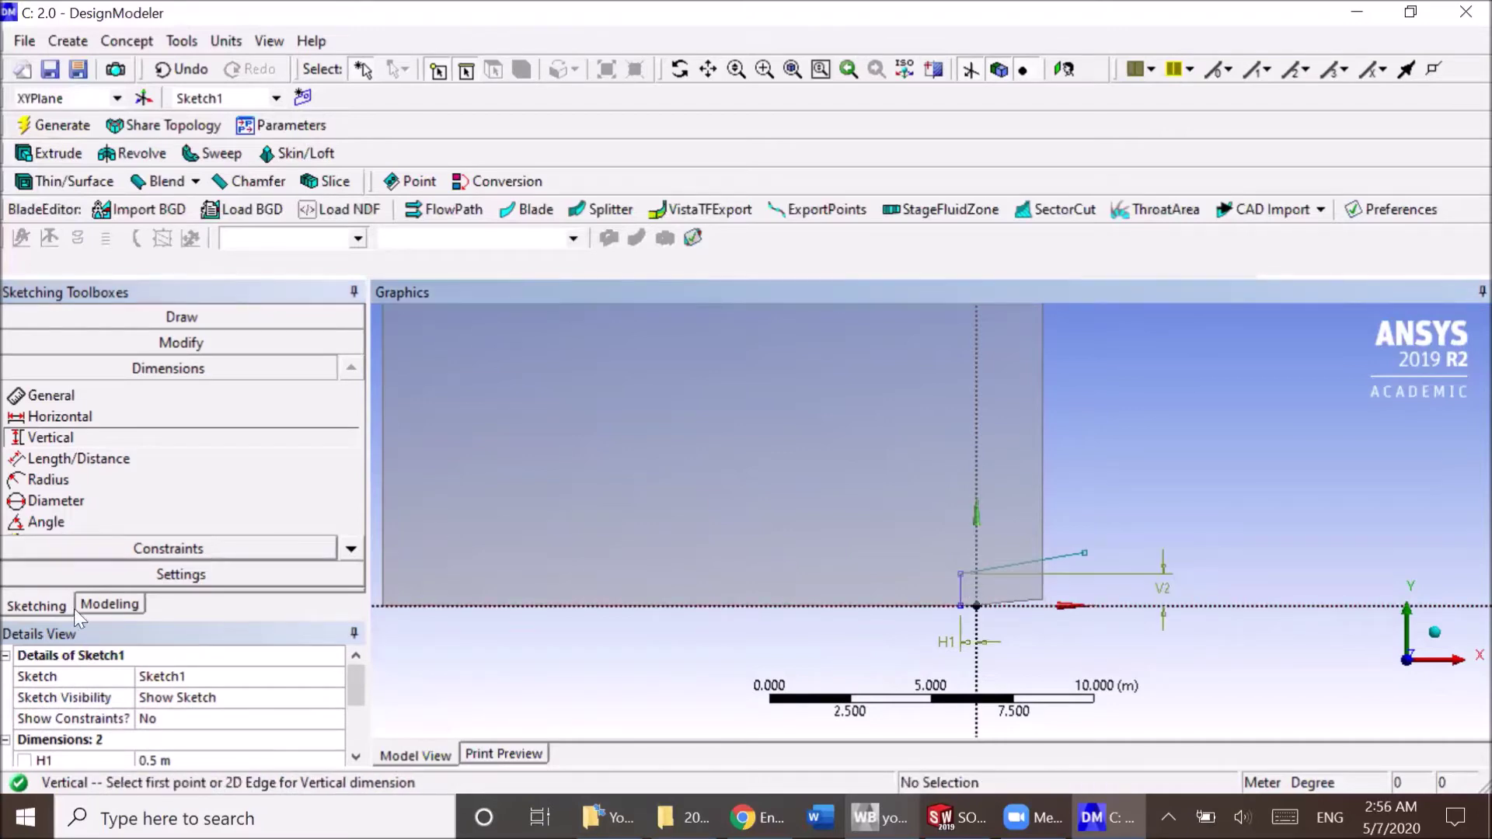
scroll(170, 727, "down", 2)
left_click(173, 695)
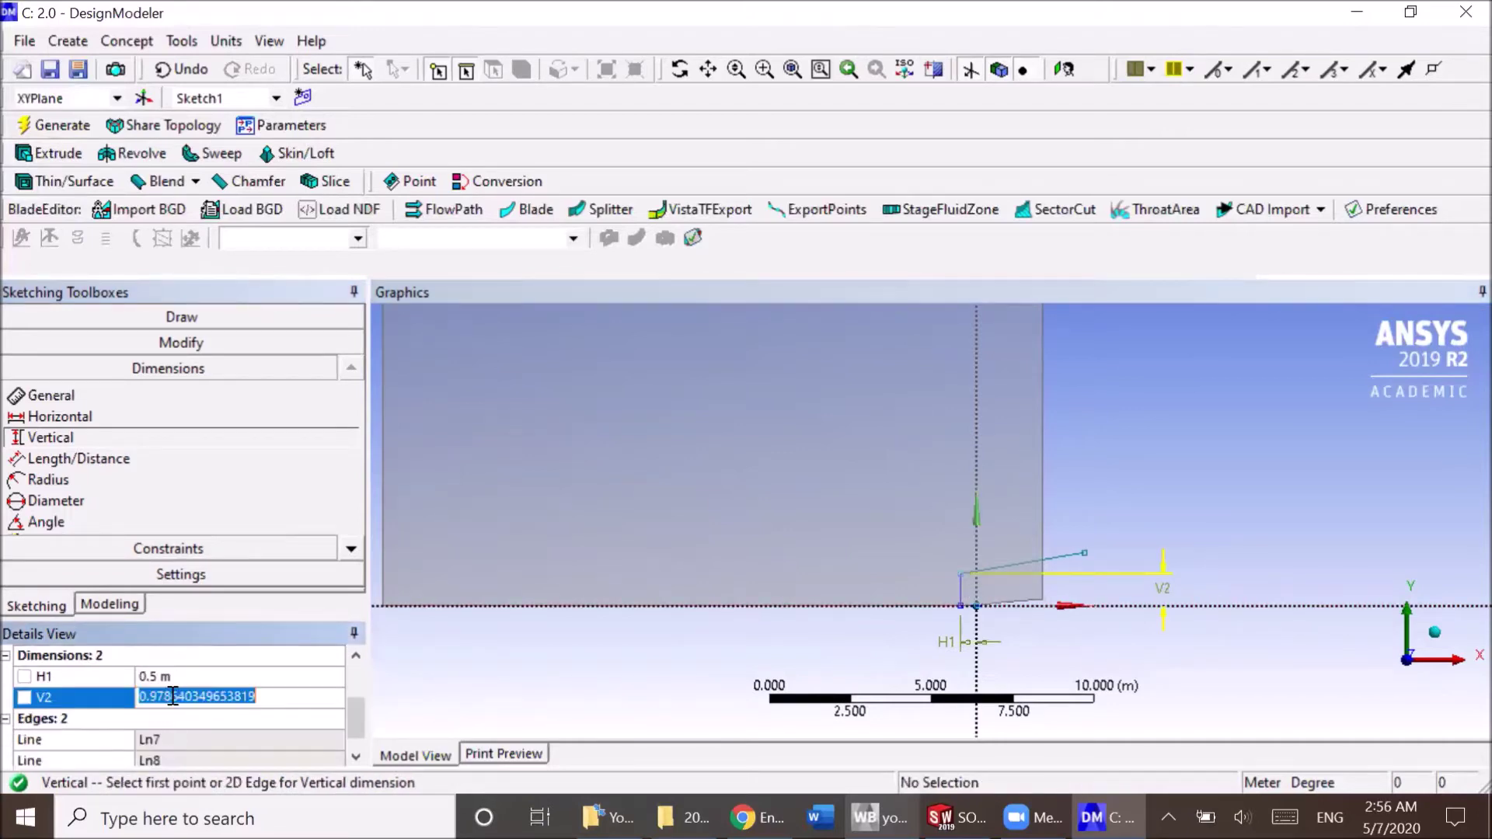
type("0.5")
key("Return")
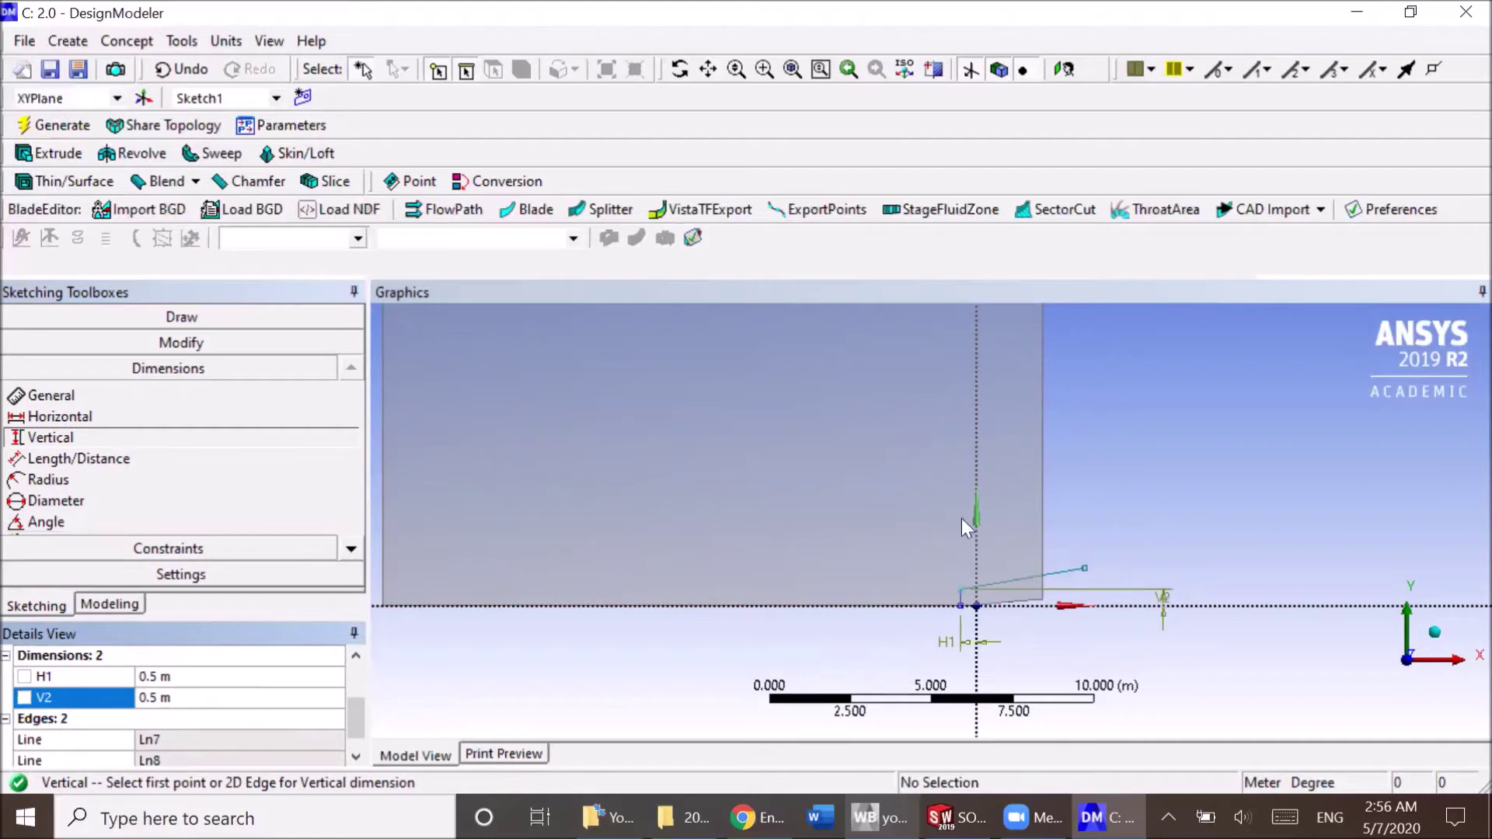
- Create a Lines From Sketches feature with Sketch1 as the base object and generate it
scroll(982, 567, "up", 3)
scroll(955, 596, "down", 1)
middle_click_drag(1014, 611, 915, 508, "ctrl")
scroll(923, 542, "up", 3)
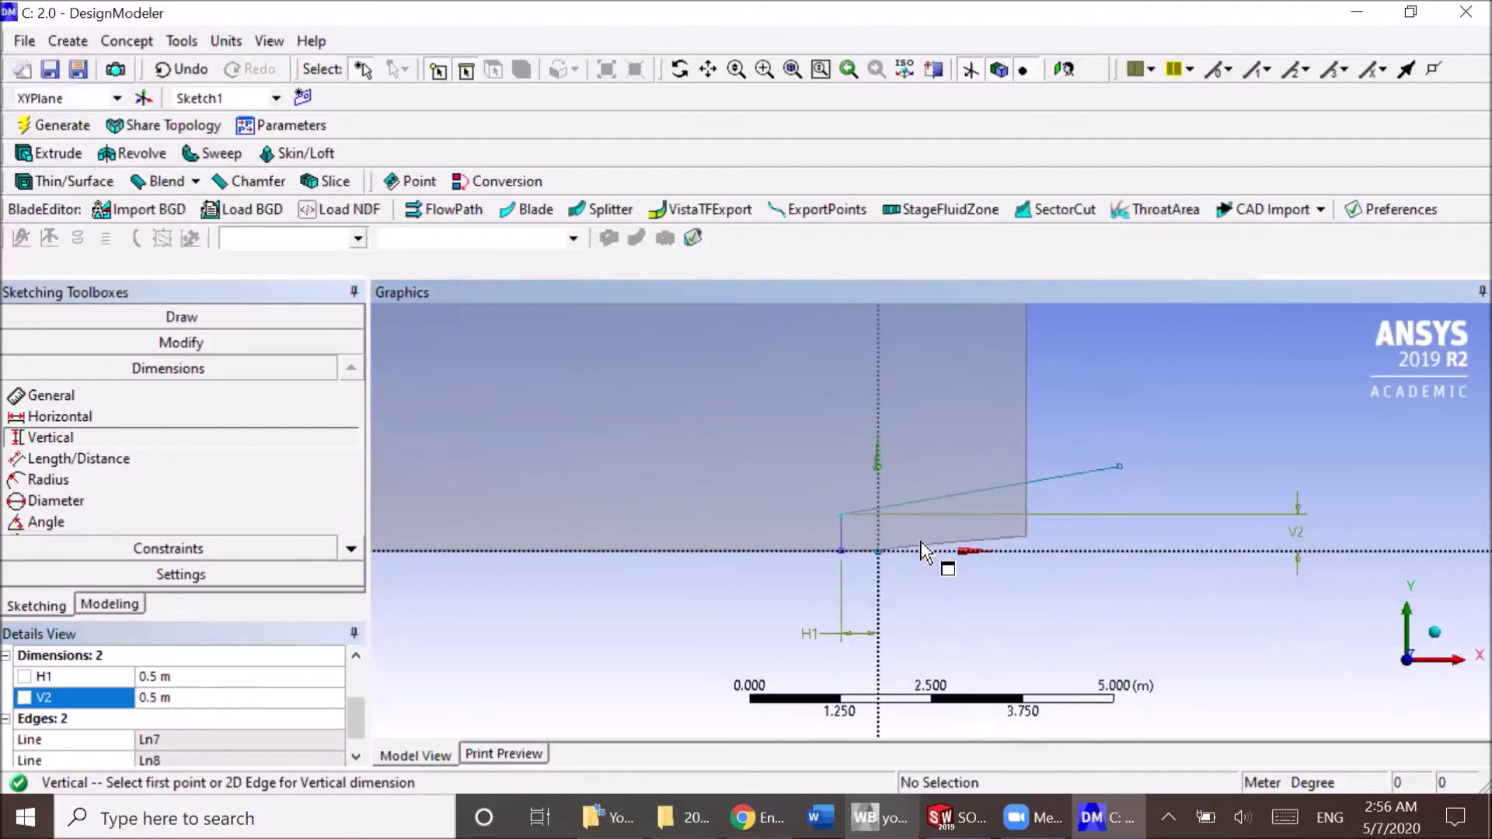
scroll(922, 550, "up", 5)
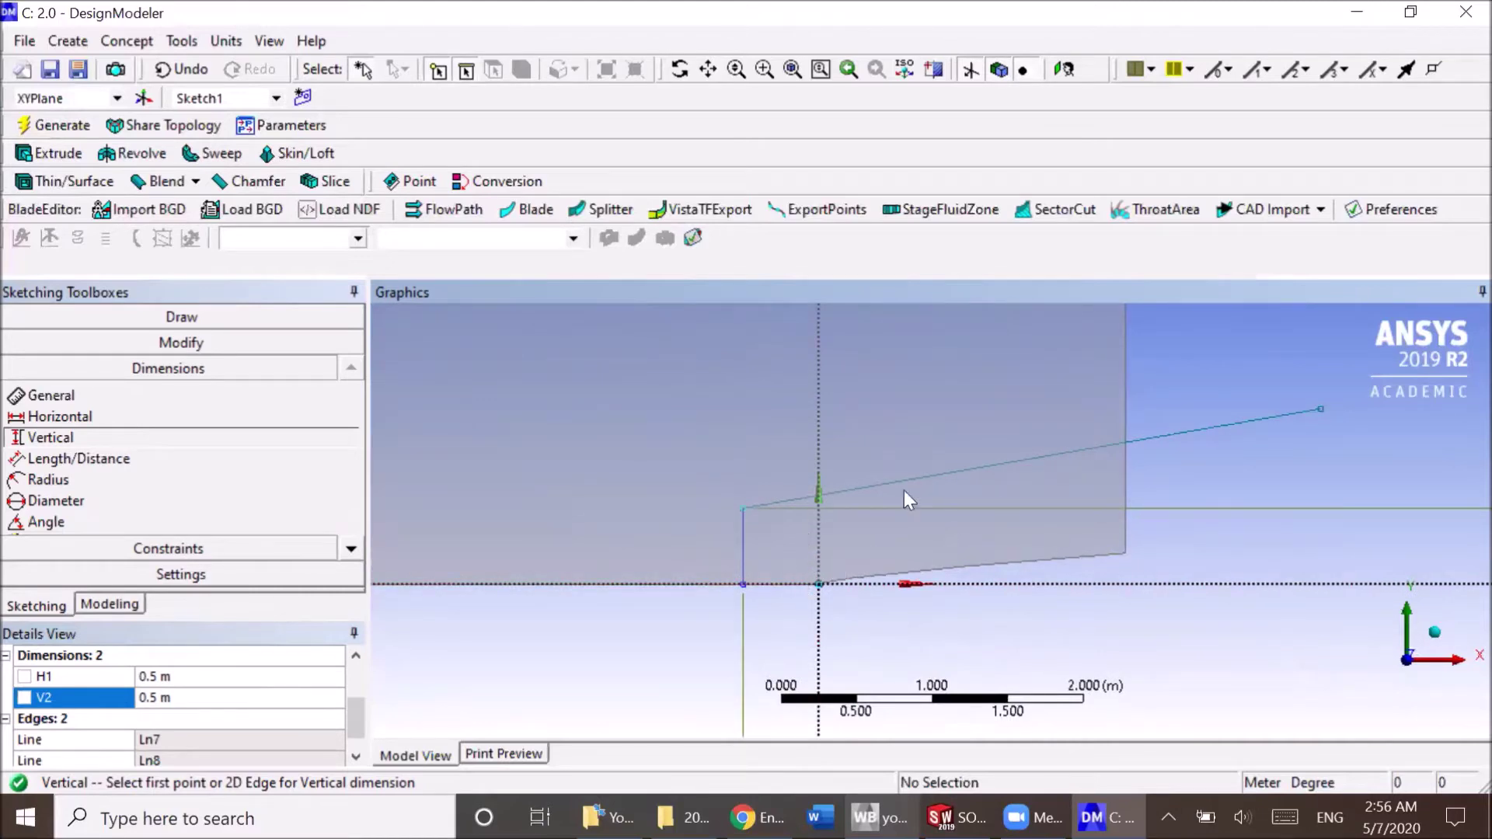
left_click(117, 605)
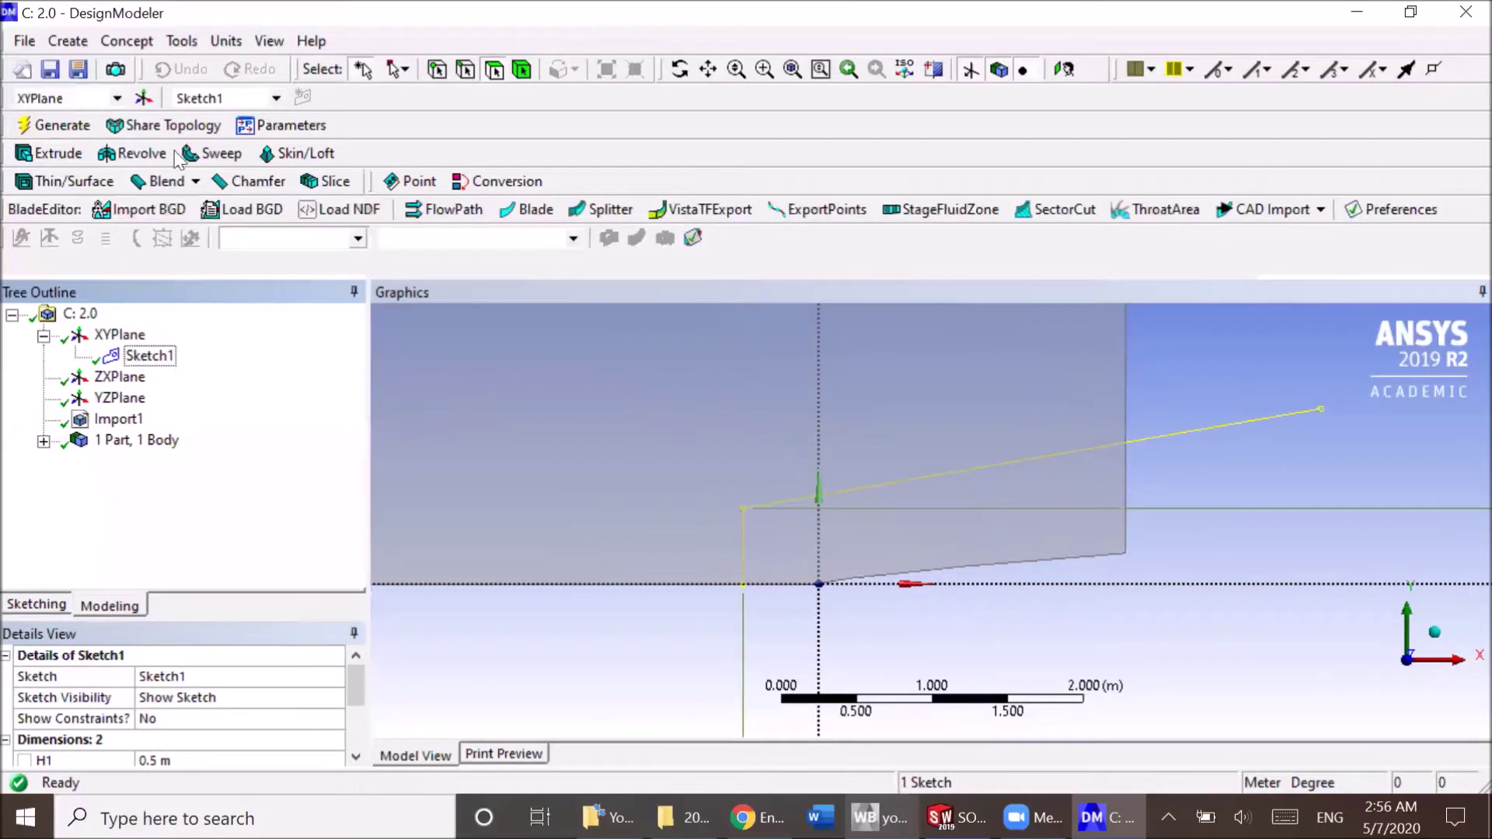
left_click(128, 42)
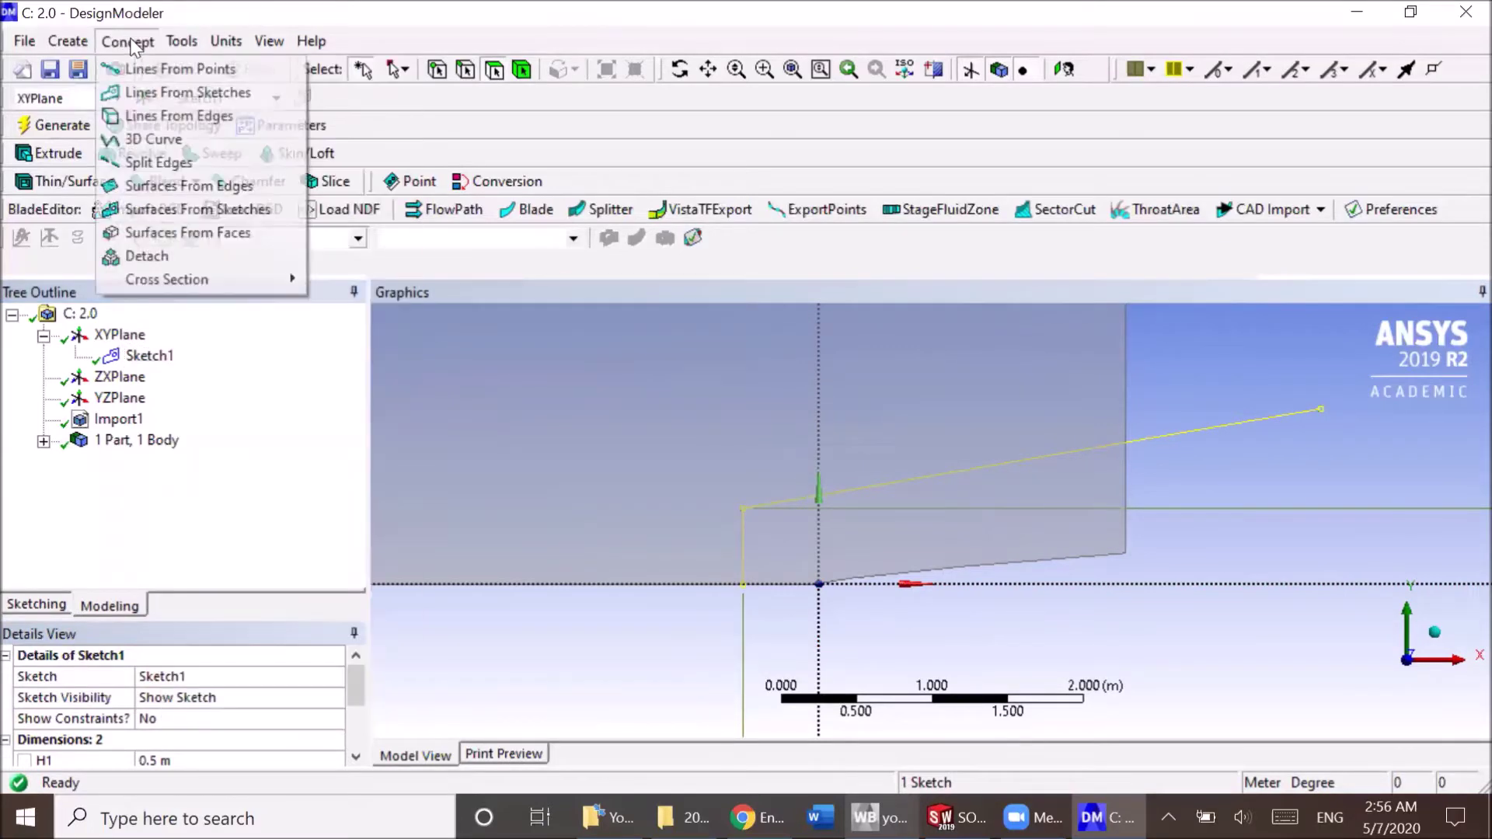
left_click(178, 91)
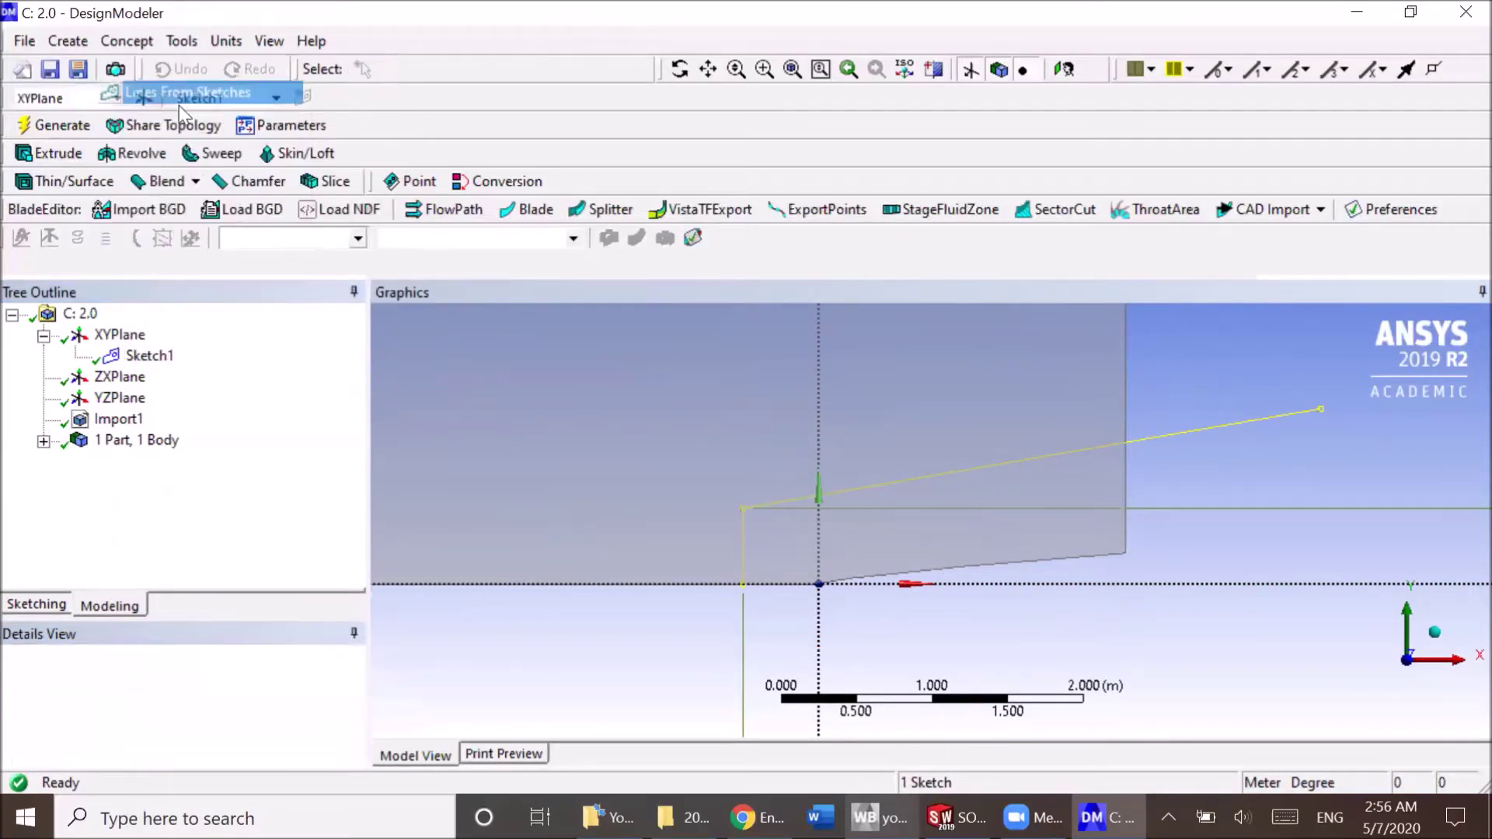
left_click(148, 355)
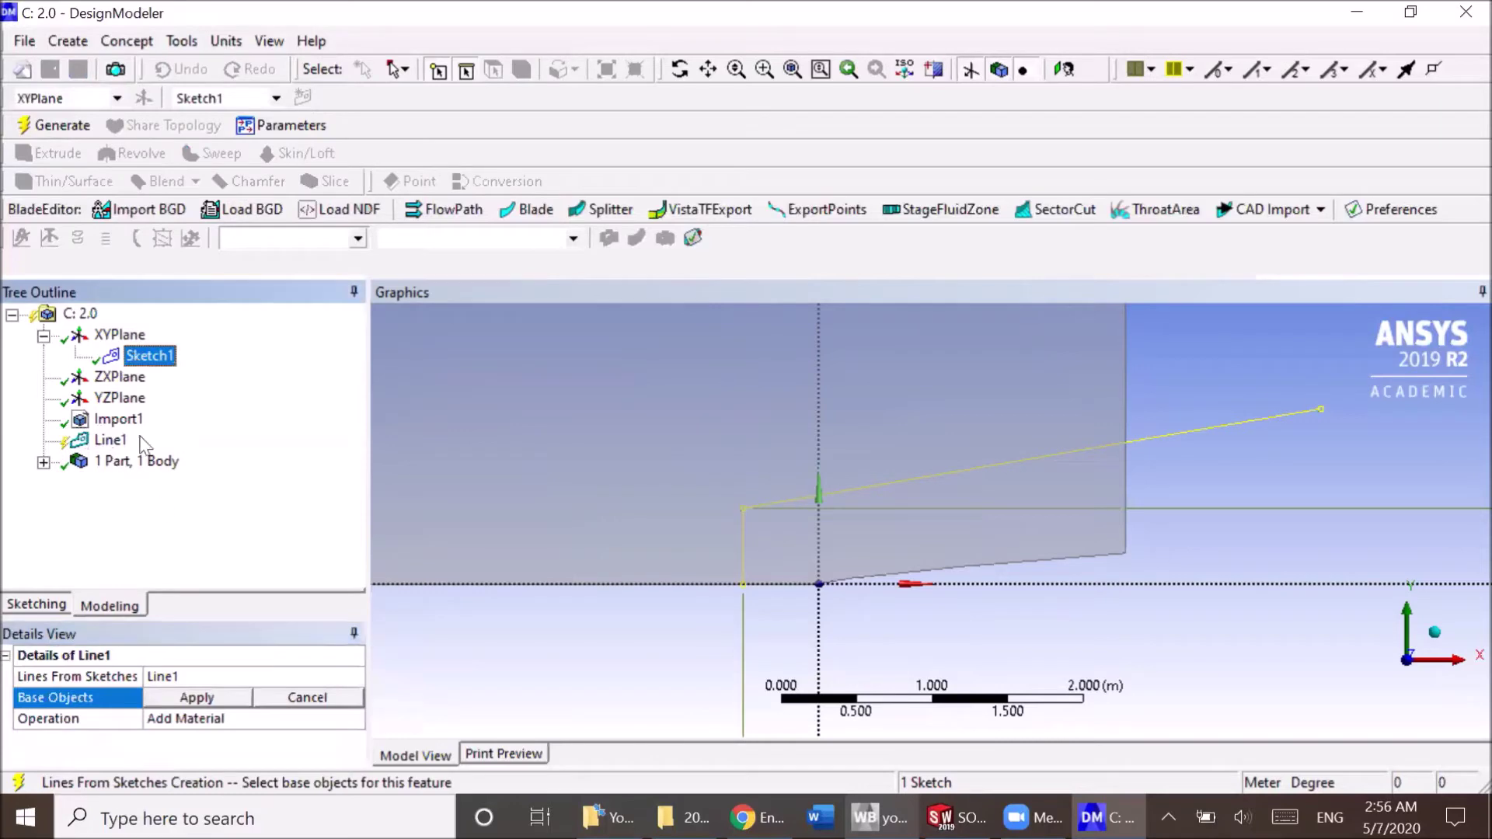
left_click(186, 698)
left_click(56, 125)
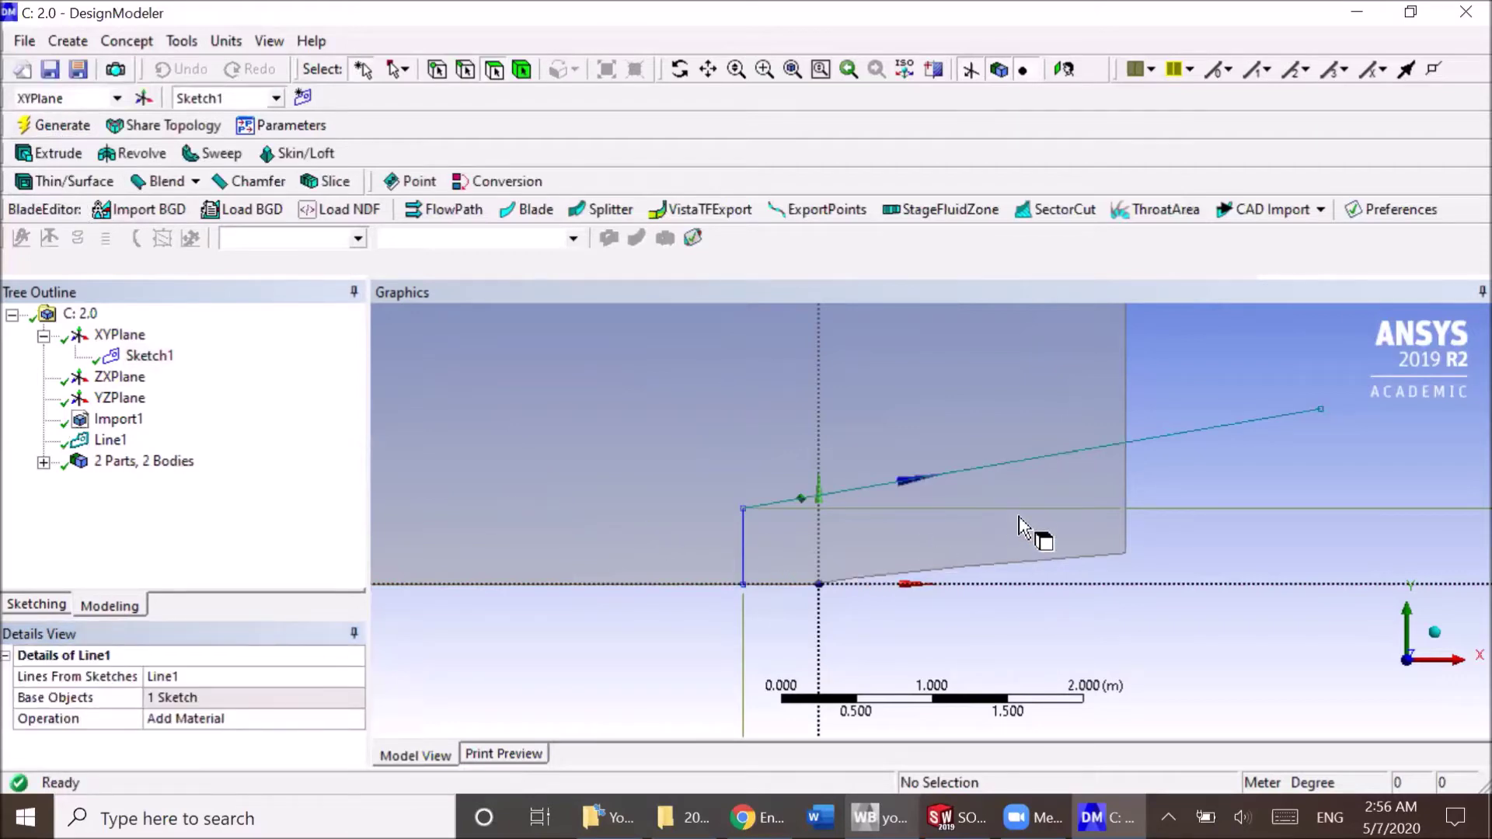
- Start a Face Split feature and apply the imported surface as its target face
left_click(185, 42)
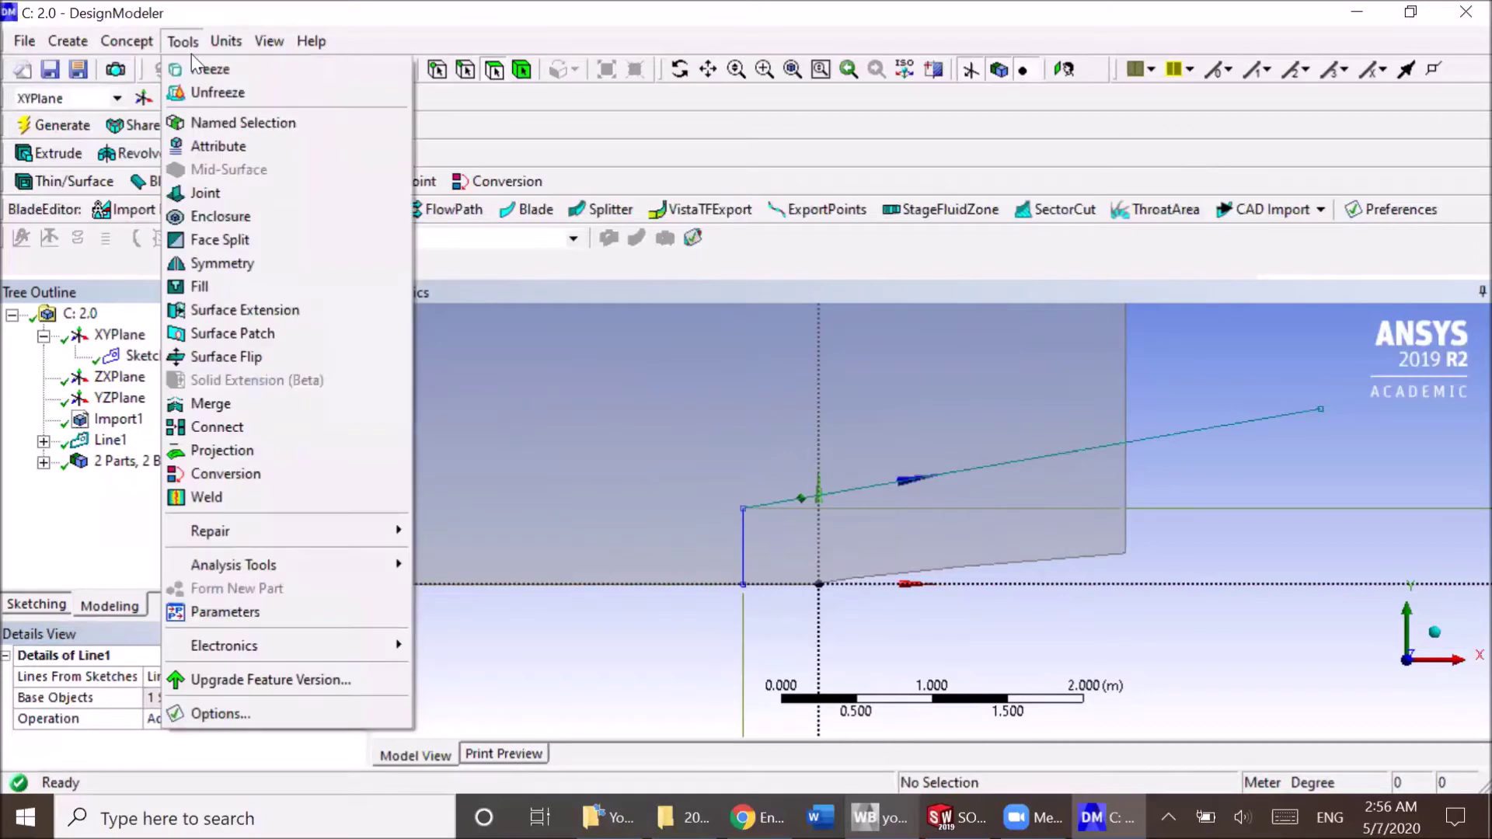
left_click(272, 236)
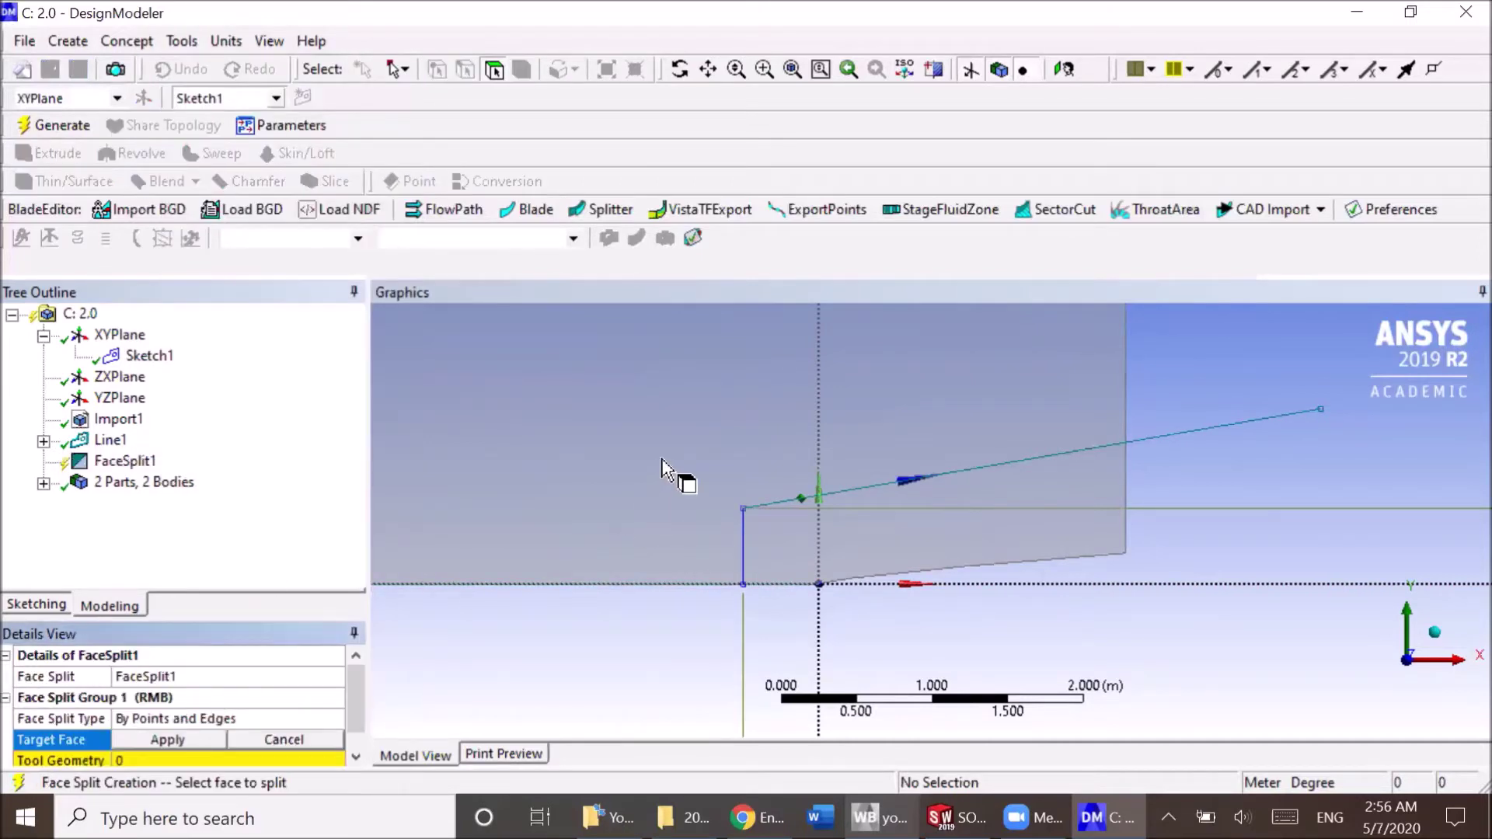
left_click(661, 468)
scroll(666, 476, "down", 8)
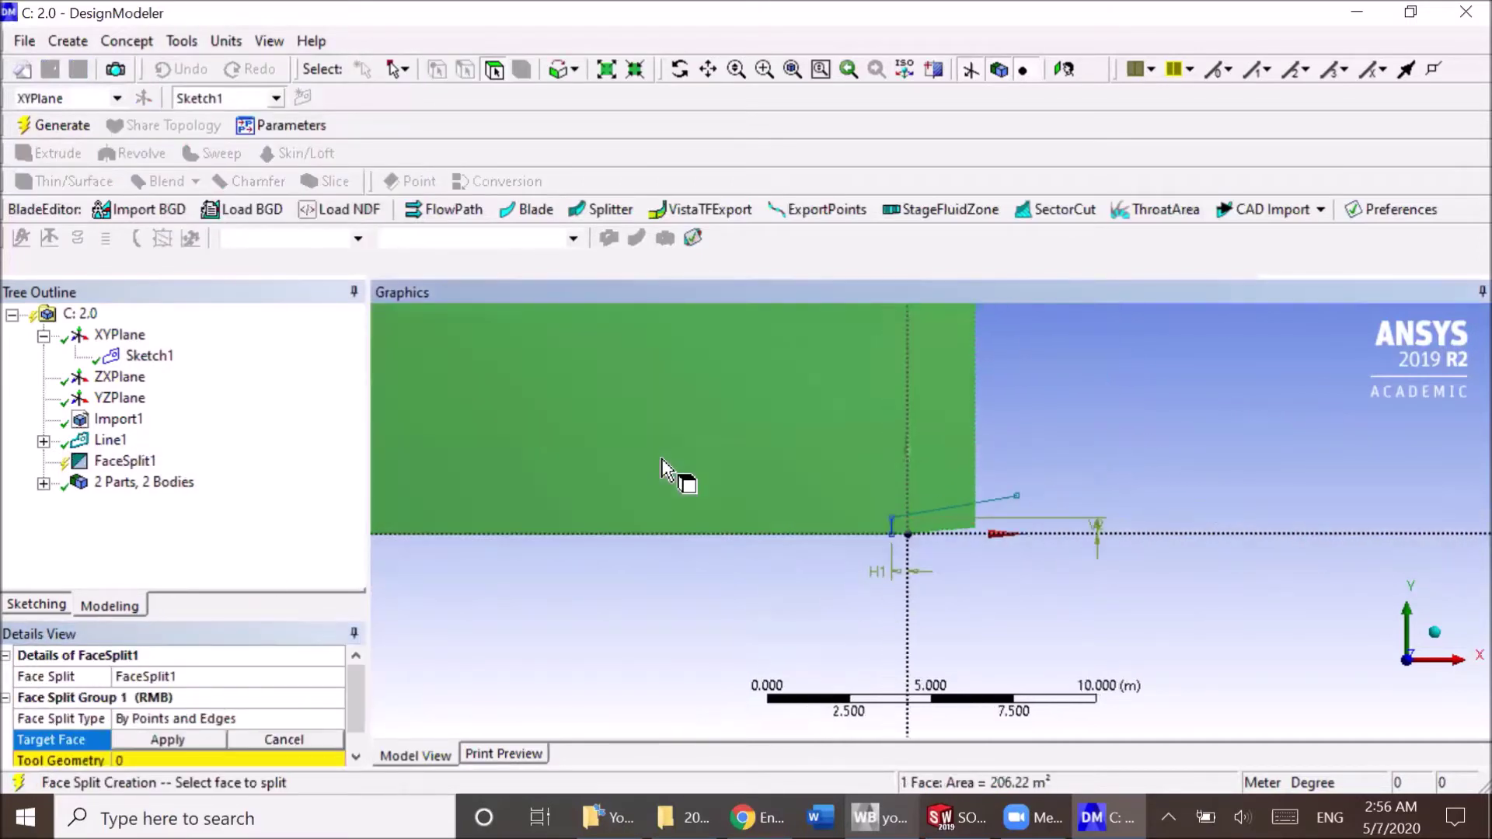
left_click(196, 735)
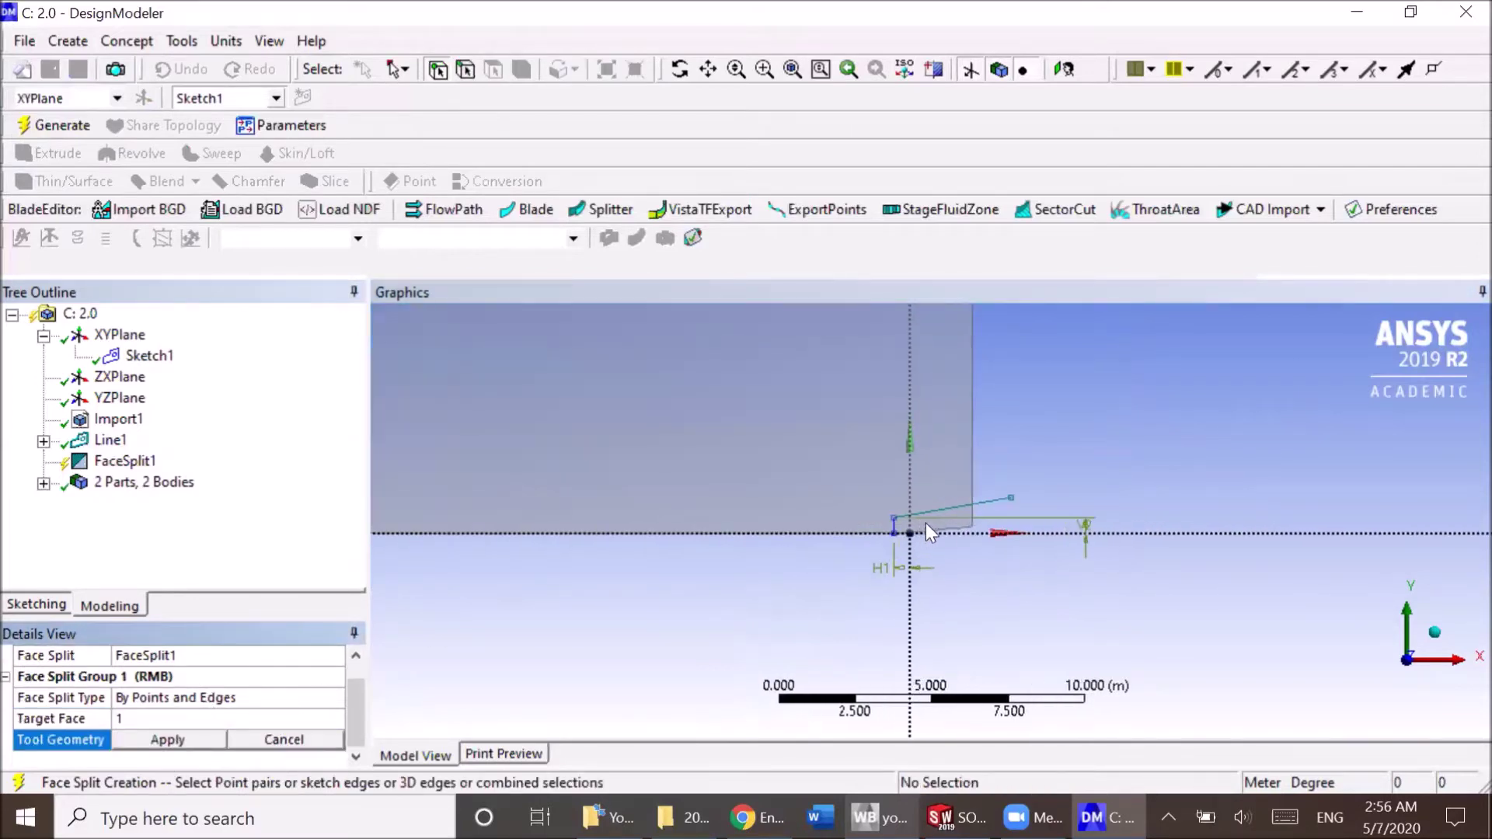
- Apply the vertical and sloped line edges as the face split's tool geometry, generate it, and check the resulting faces
scroll(911, 530, "up", 5)
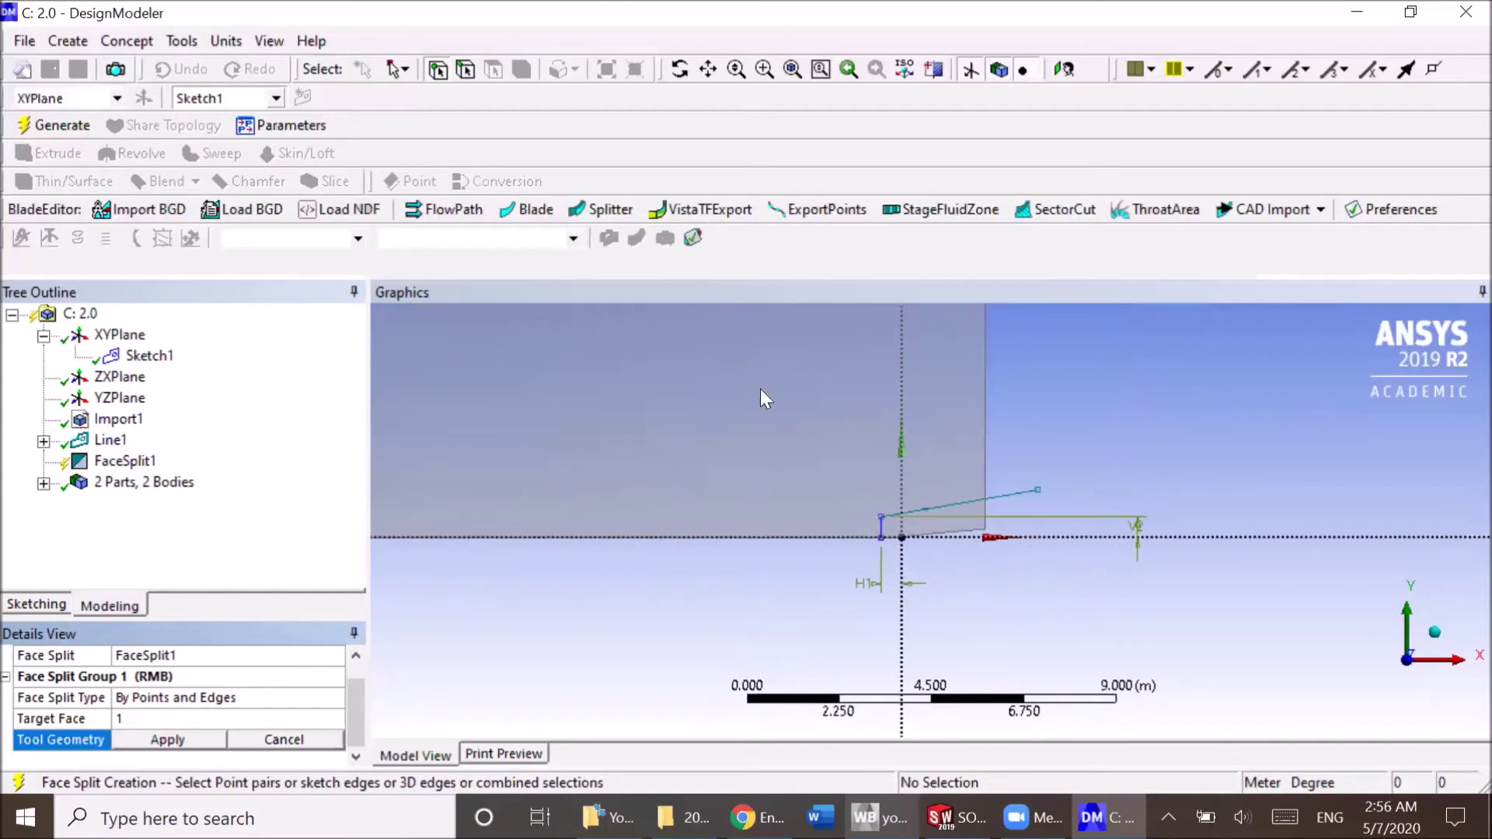
left_click(466, 69)
scroll(883, 538, "up", 1)
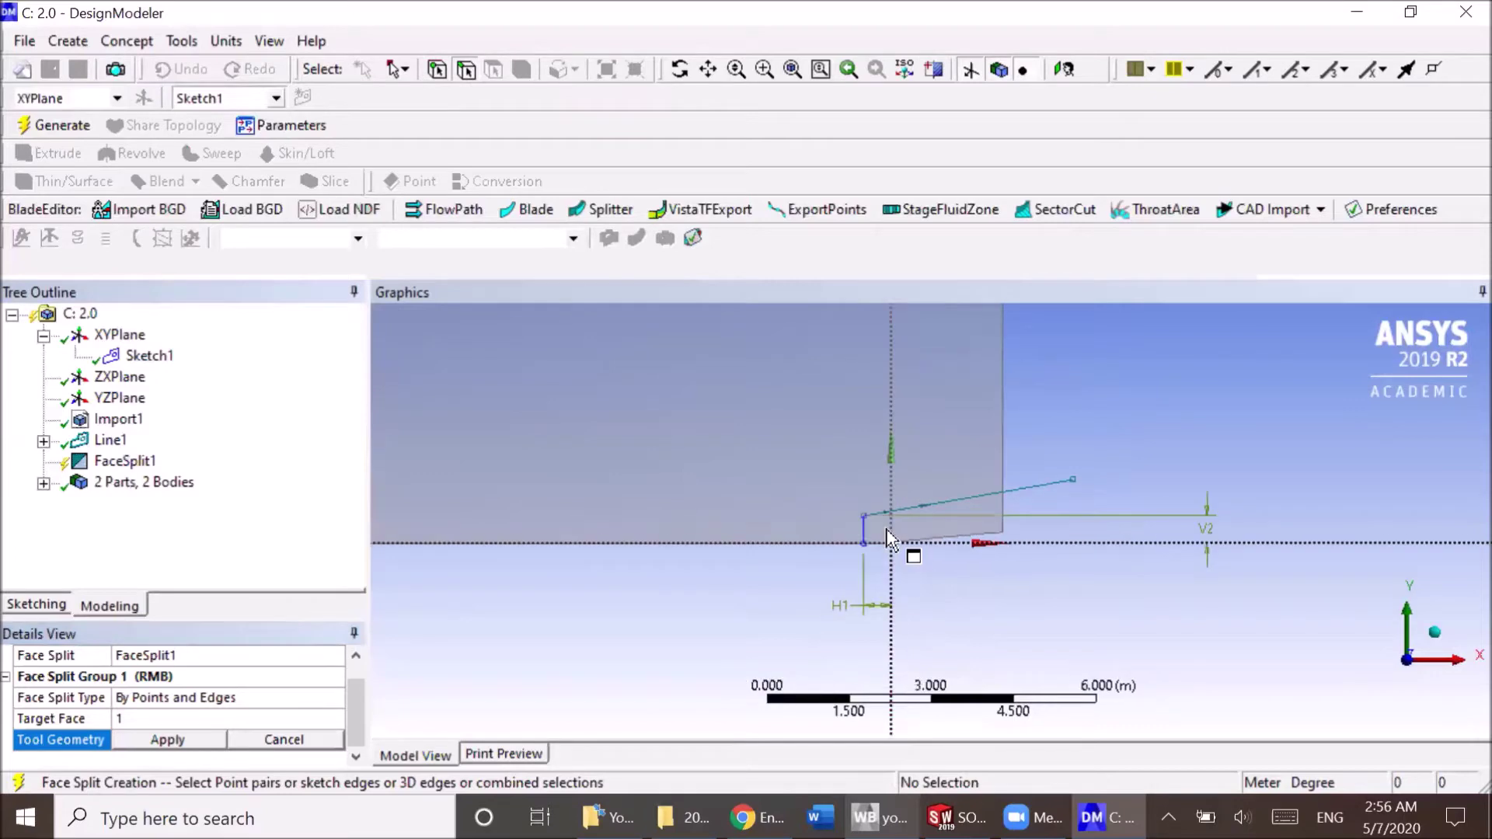
left_click(863, 532)
left_click(933, 504, "ctrl")
left_click(167, 740)
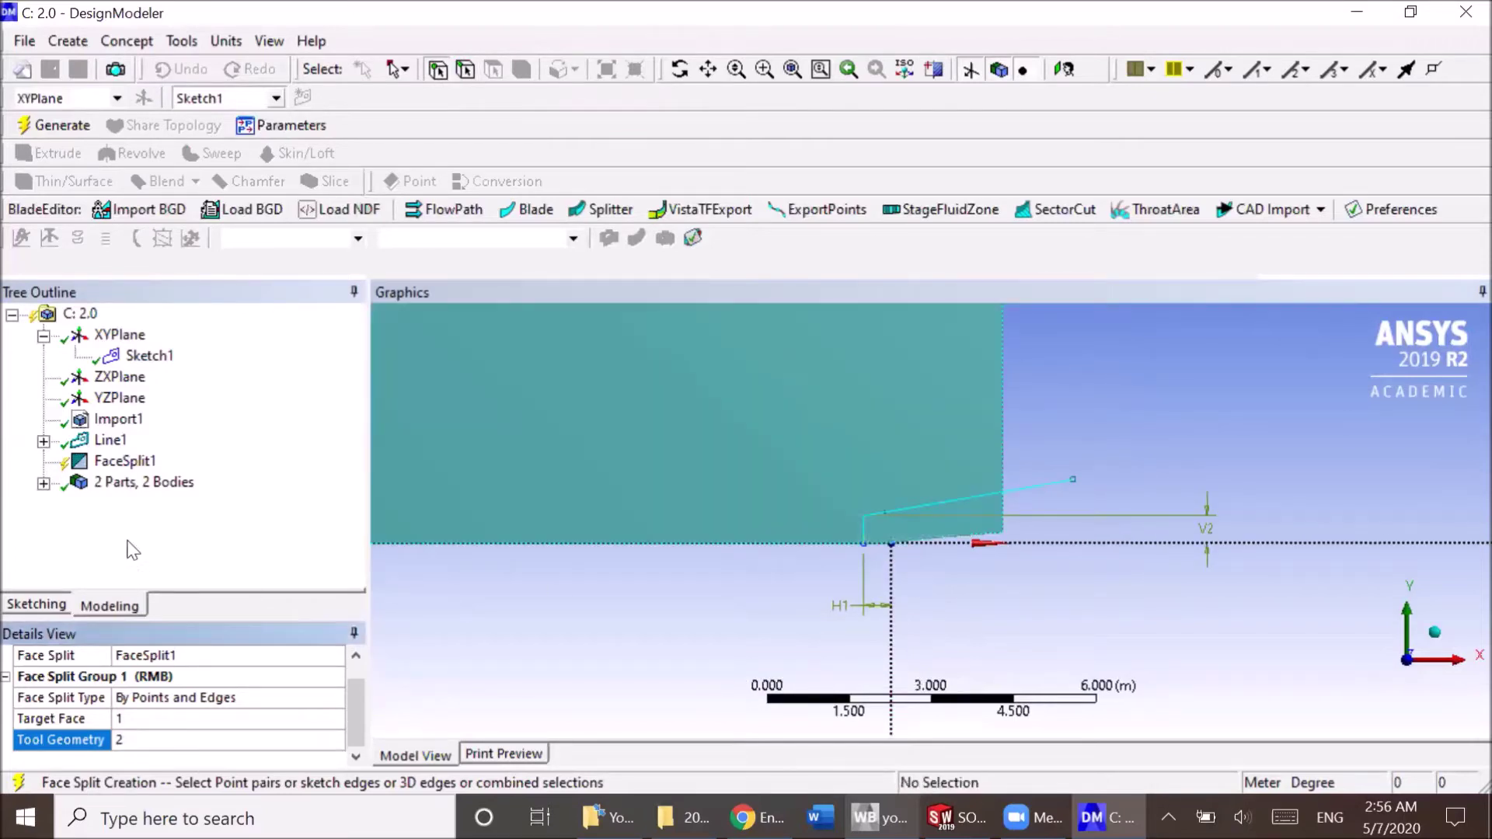
left_click(49, 127)
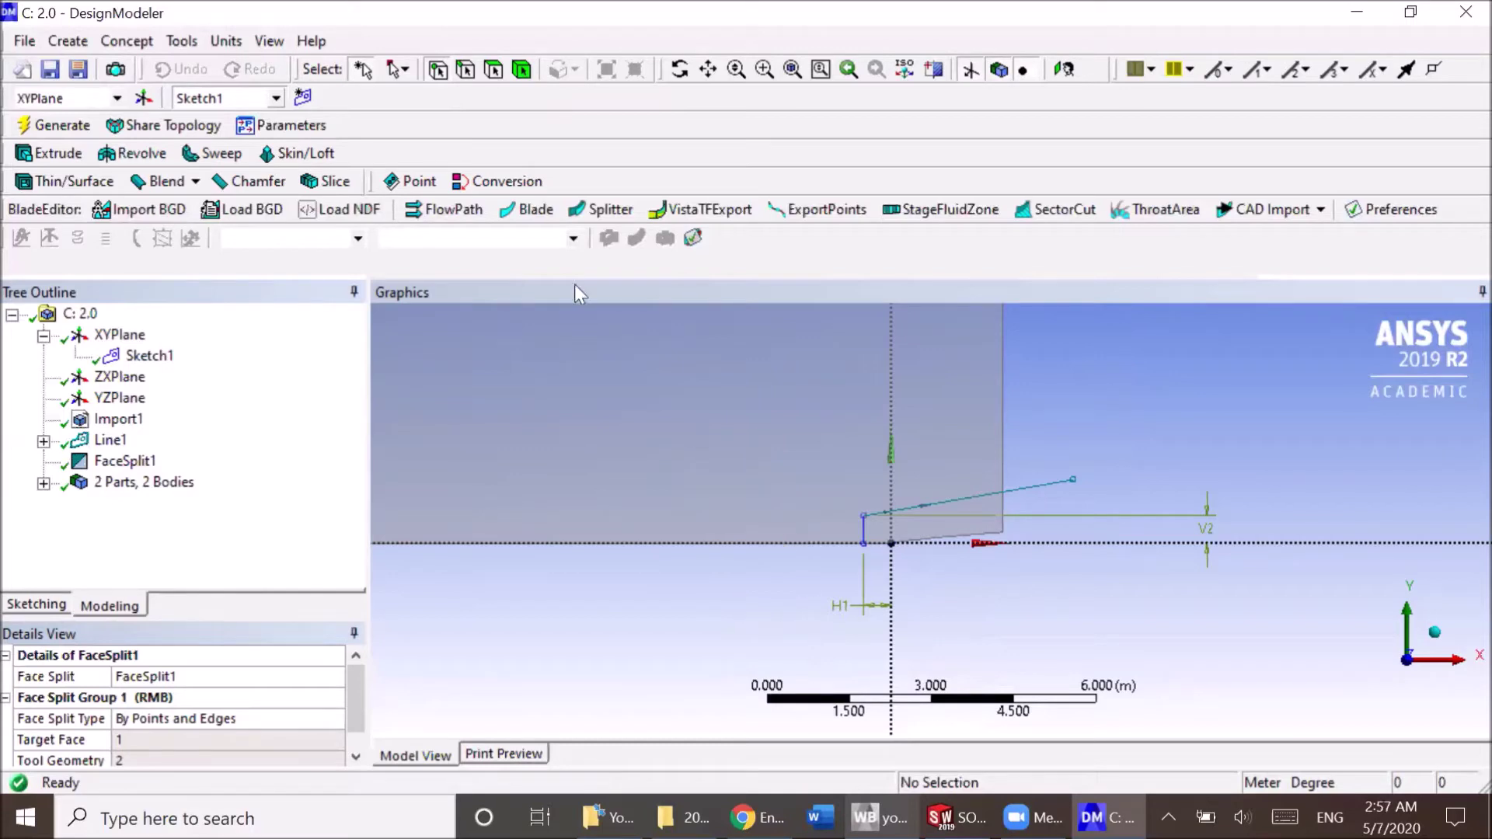
left_click(494, 72)
left_click(789, 476)
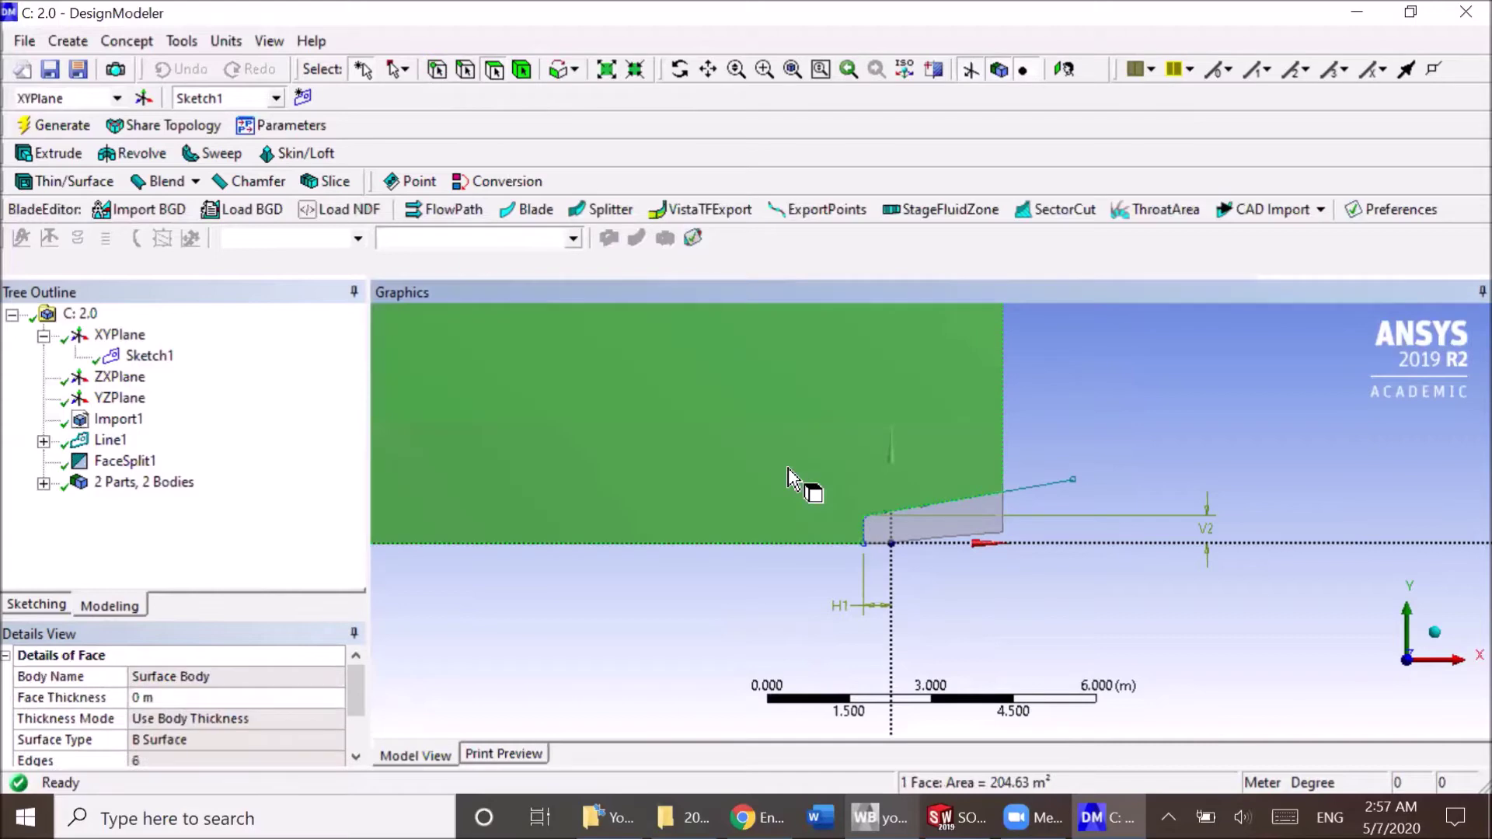
left_click(946, 536)
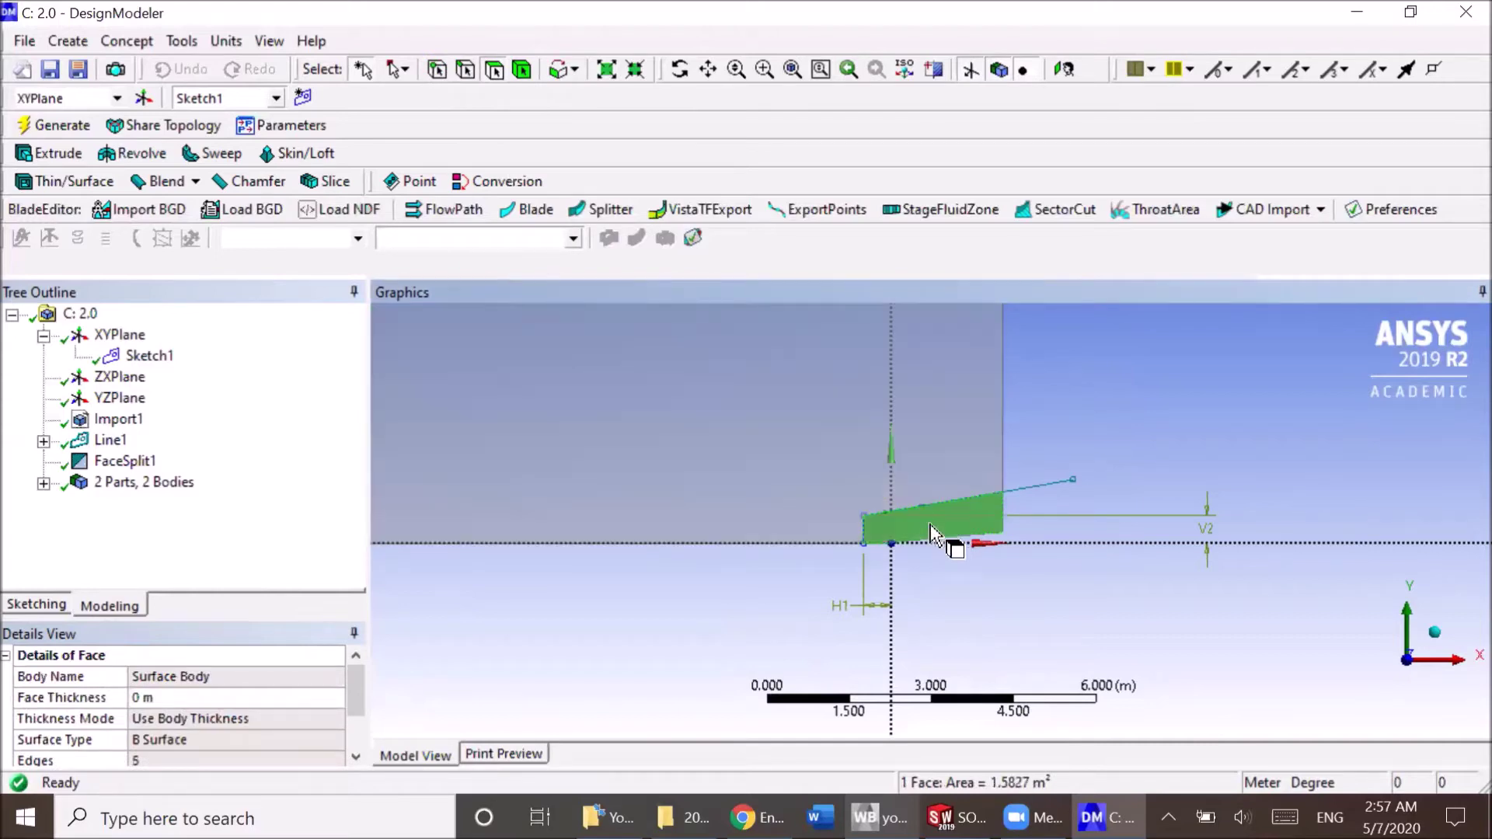
left_click(589, 480)
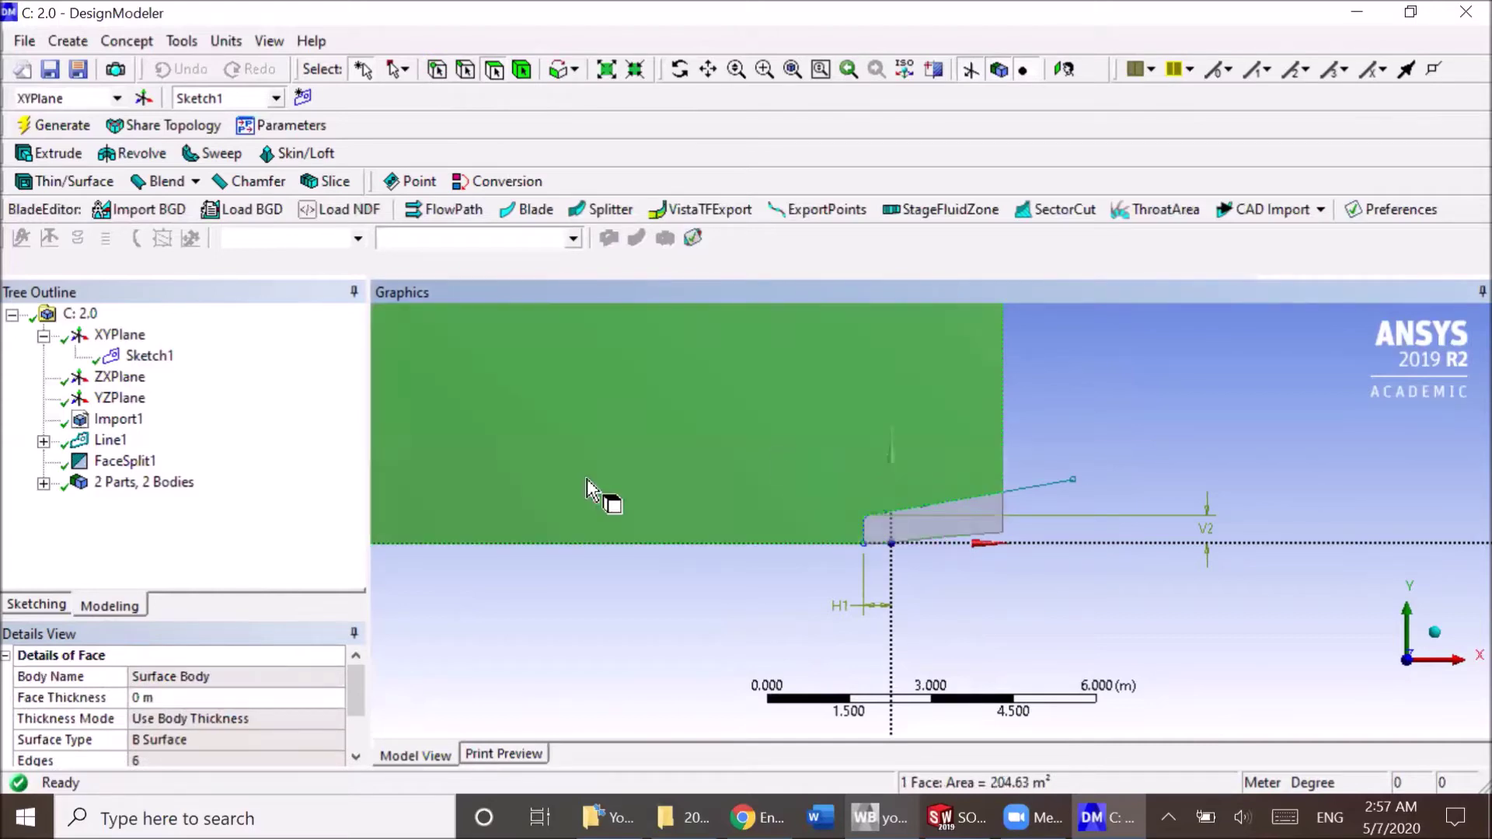
- Suppress the line body in the part list and close DesignModeler to return to Workbench
left_click(44, 483)
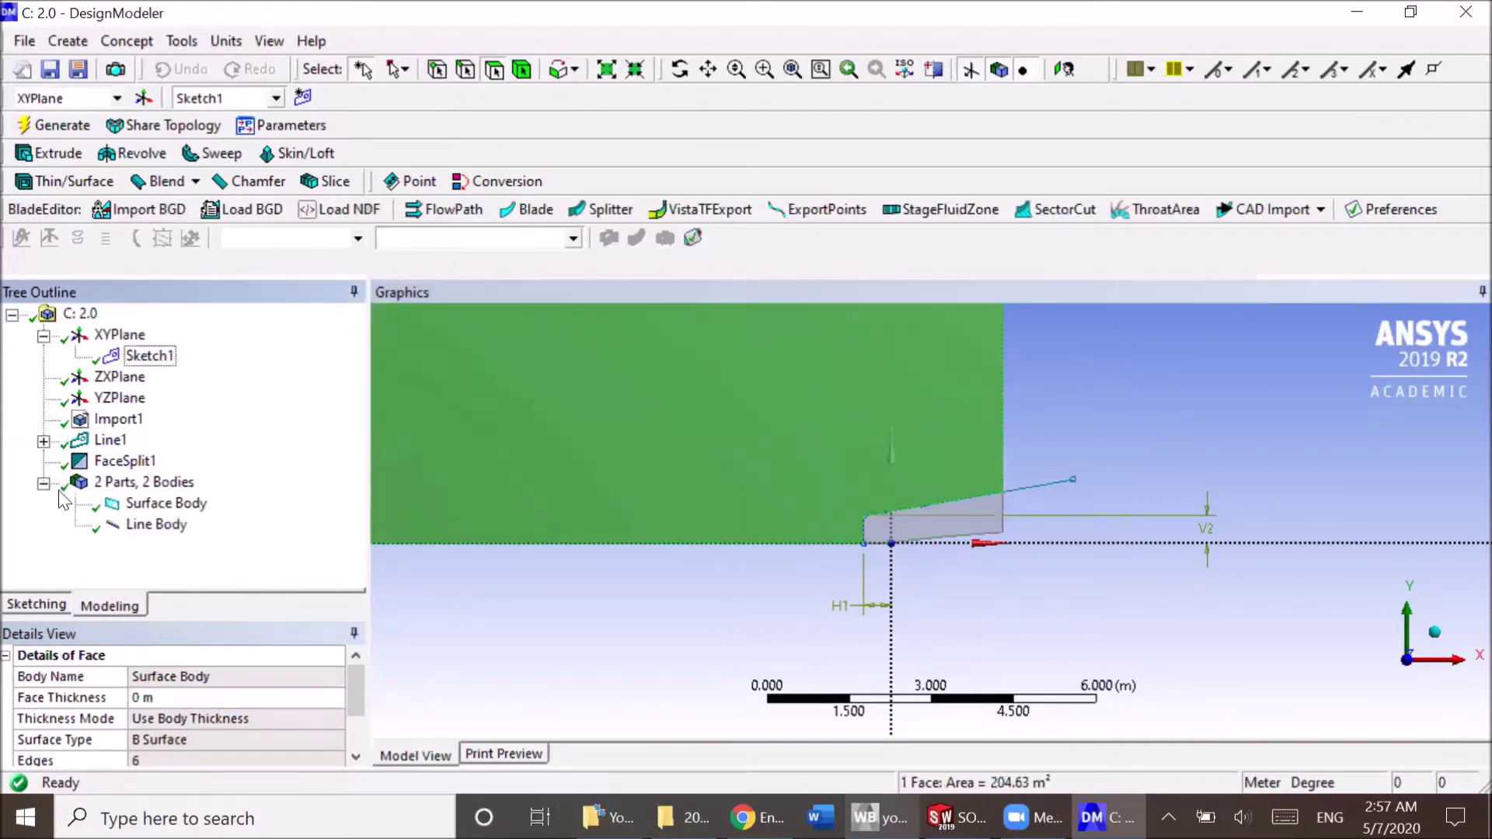
left_click(155, 525)
right_click(149, 527)
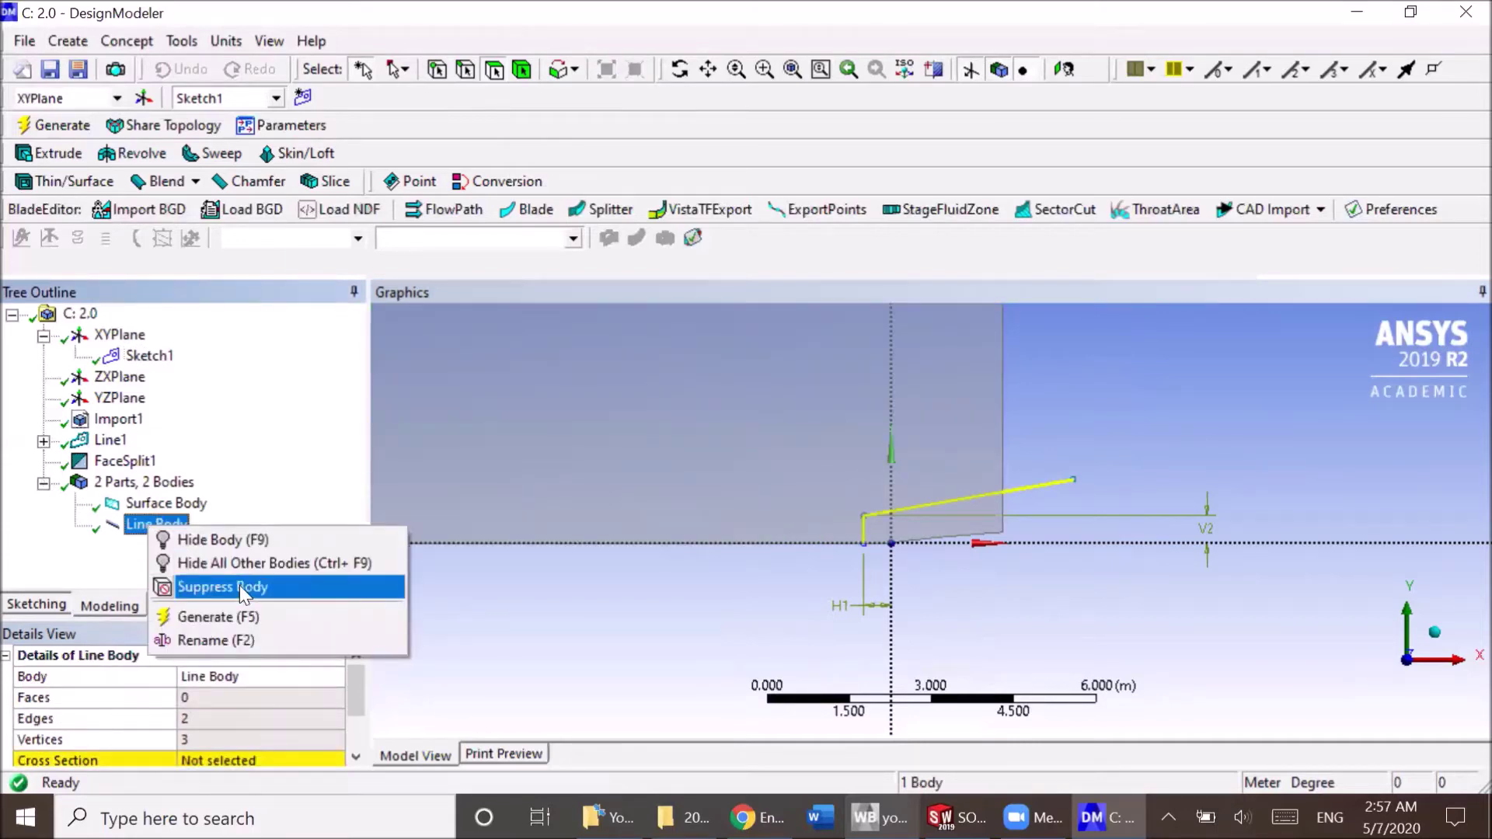
left_click(239, 586)
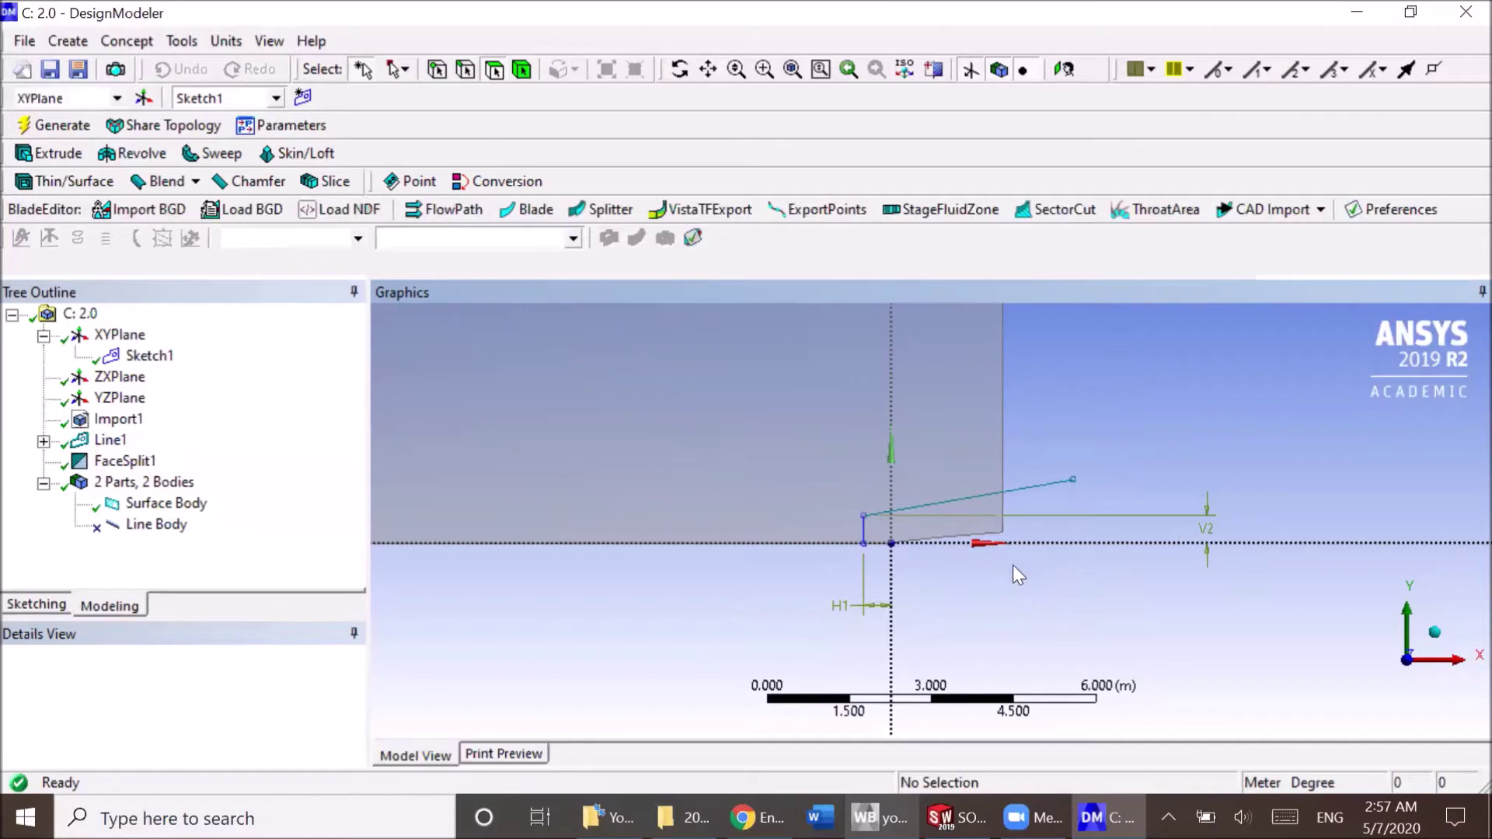
scroll(930, 544, "up", 1)
left_click(1459, 10)
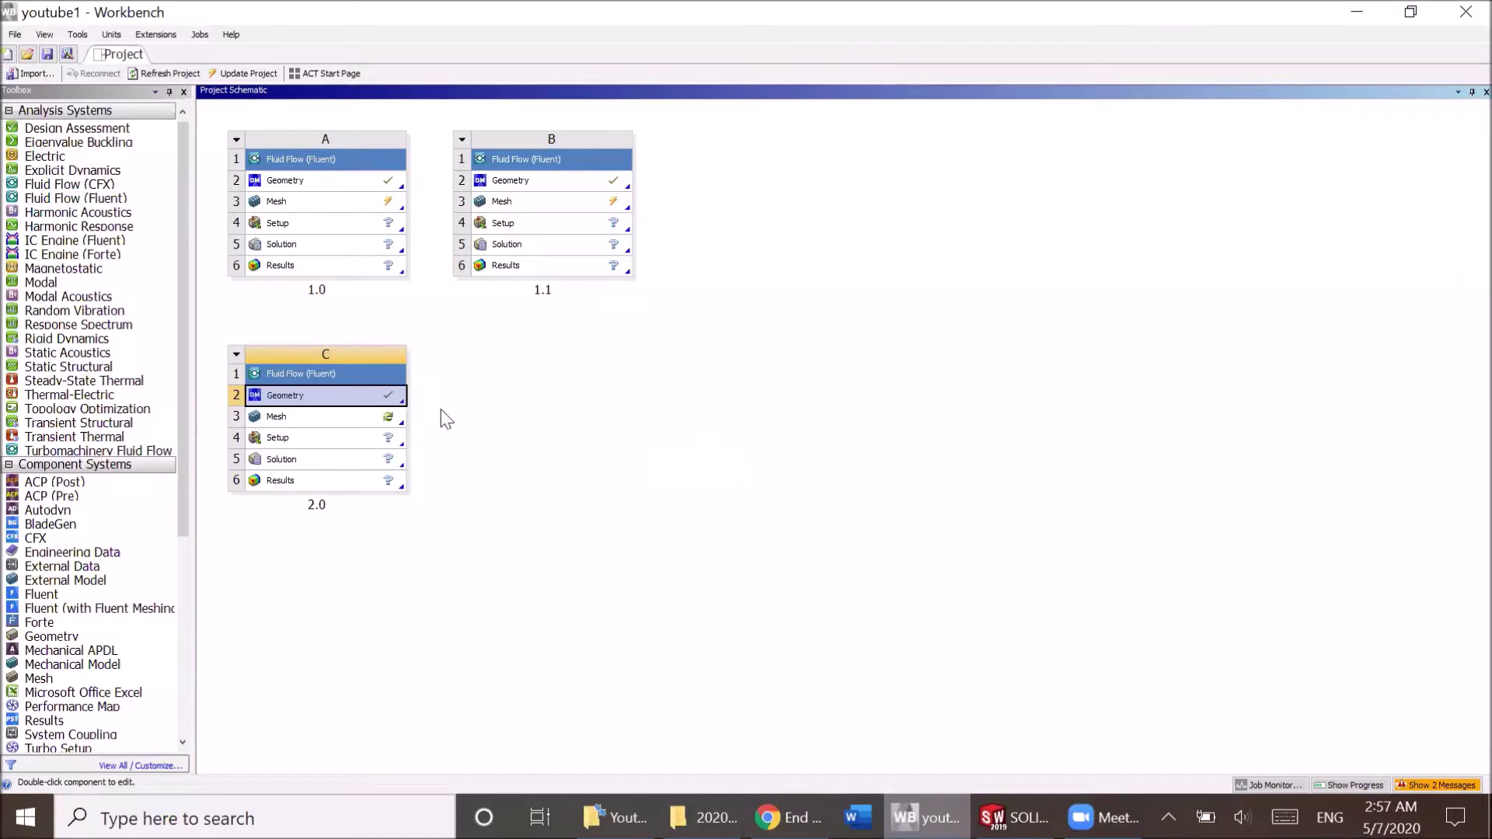
- Open the mesh of Fluent system C in Meshing and orient the surface to face the XY plane
double_click(367, 419)
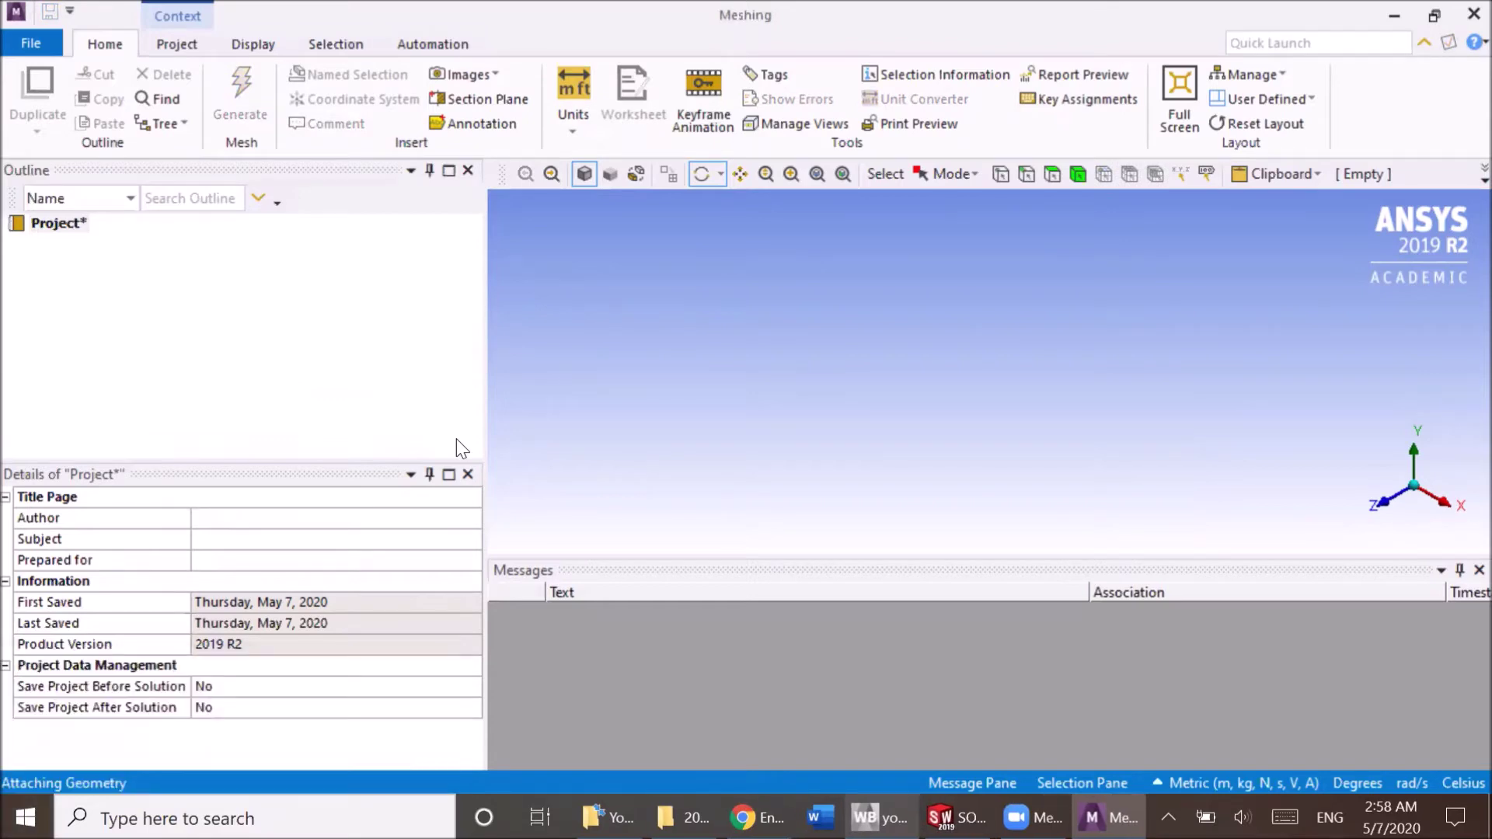
left_click(1387, 503)
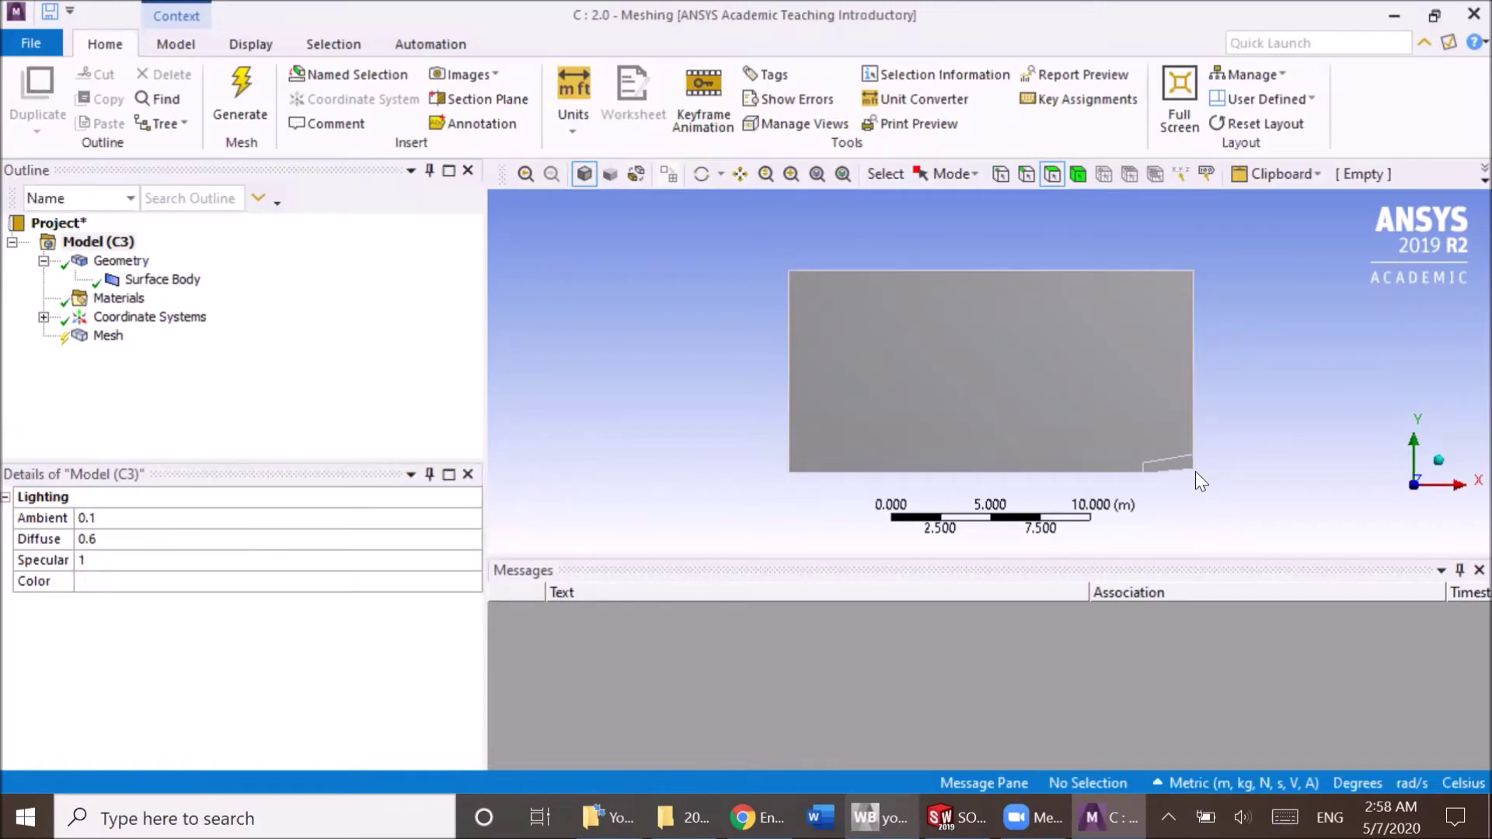
scroll(1195, 473, "up", 3)
scroll(1168, 456, "down", 1)
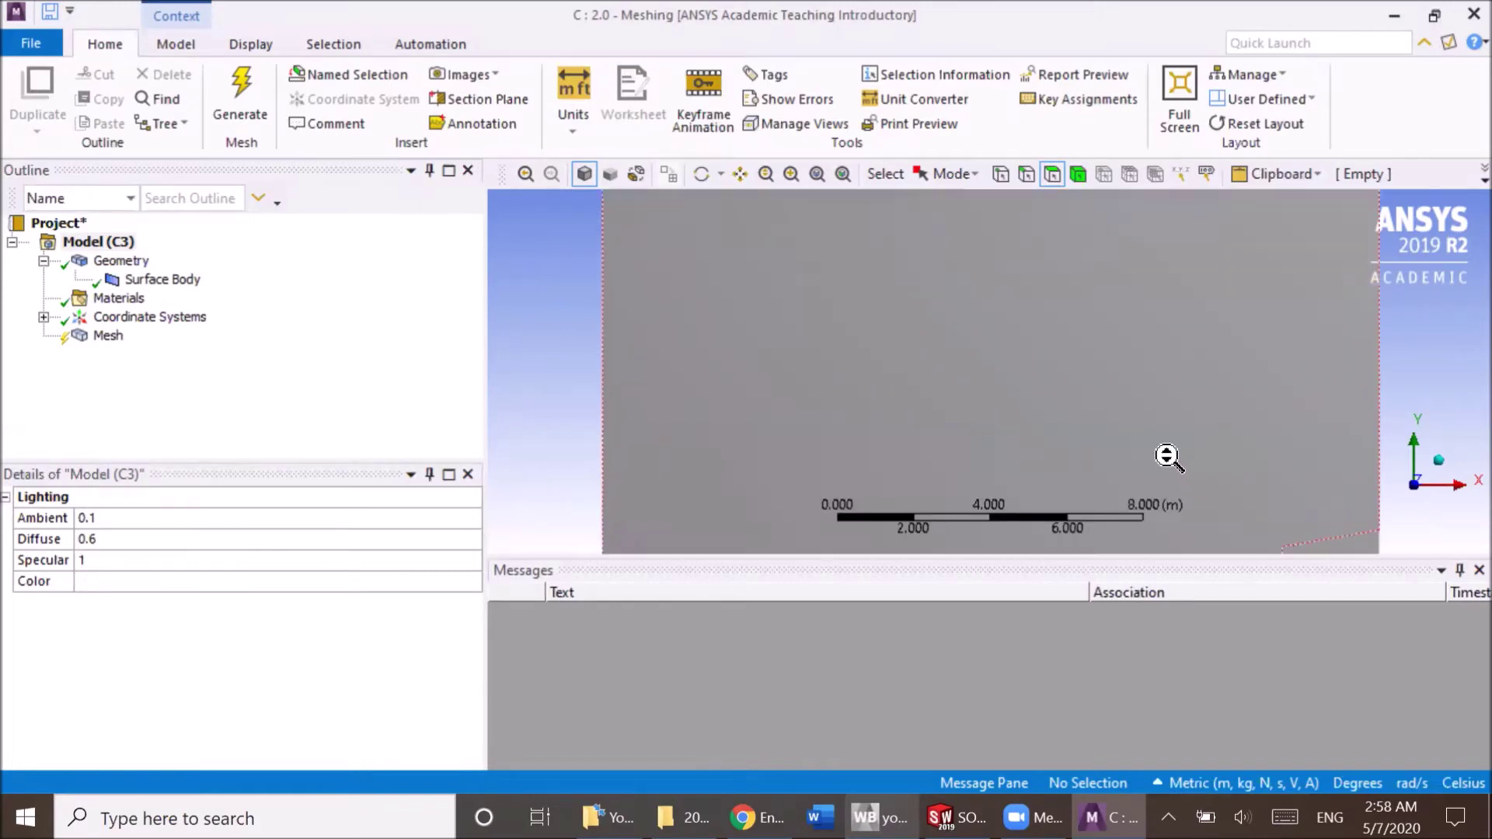
middle_click_drag(1238, 501, 935, 426, "ctrl")
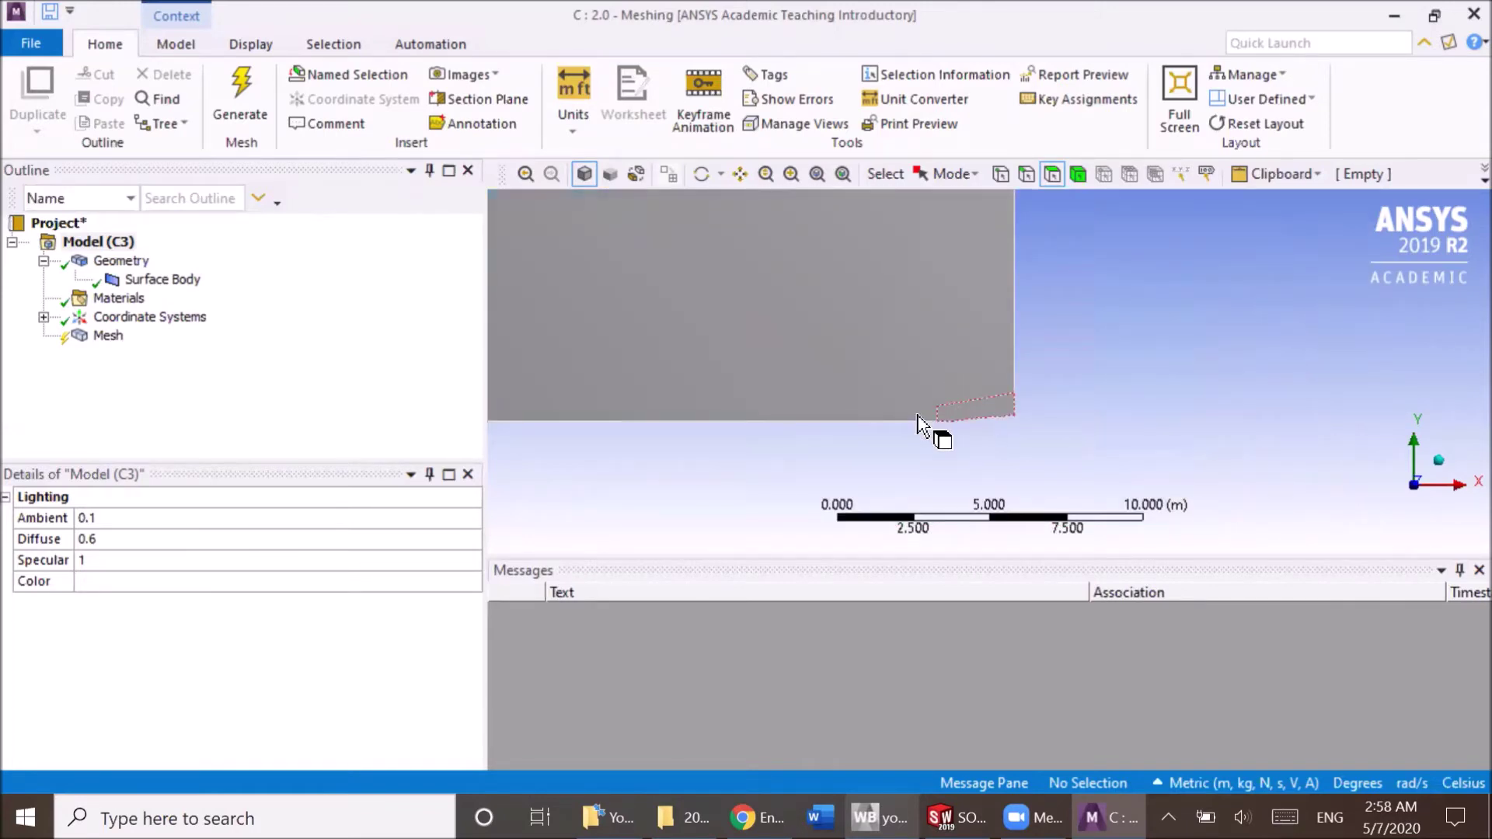
- Insert a Sizing control under Mesh
left_click(82, 340)
right_click(84, 344)
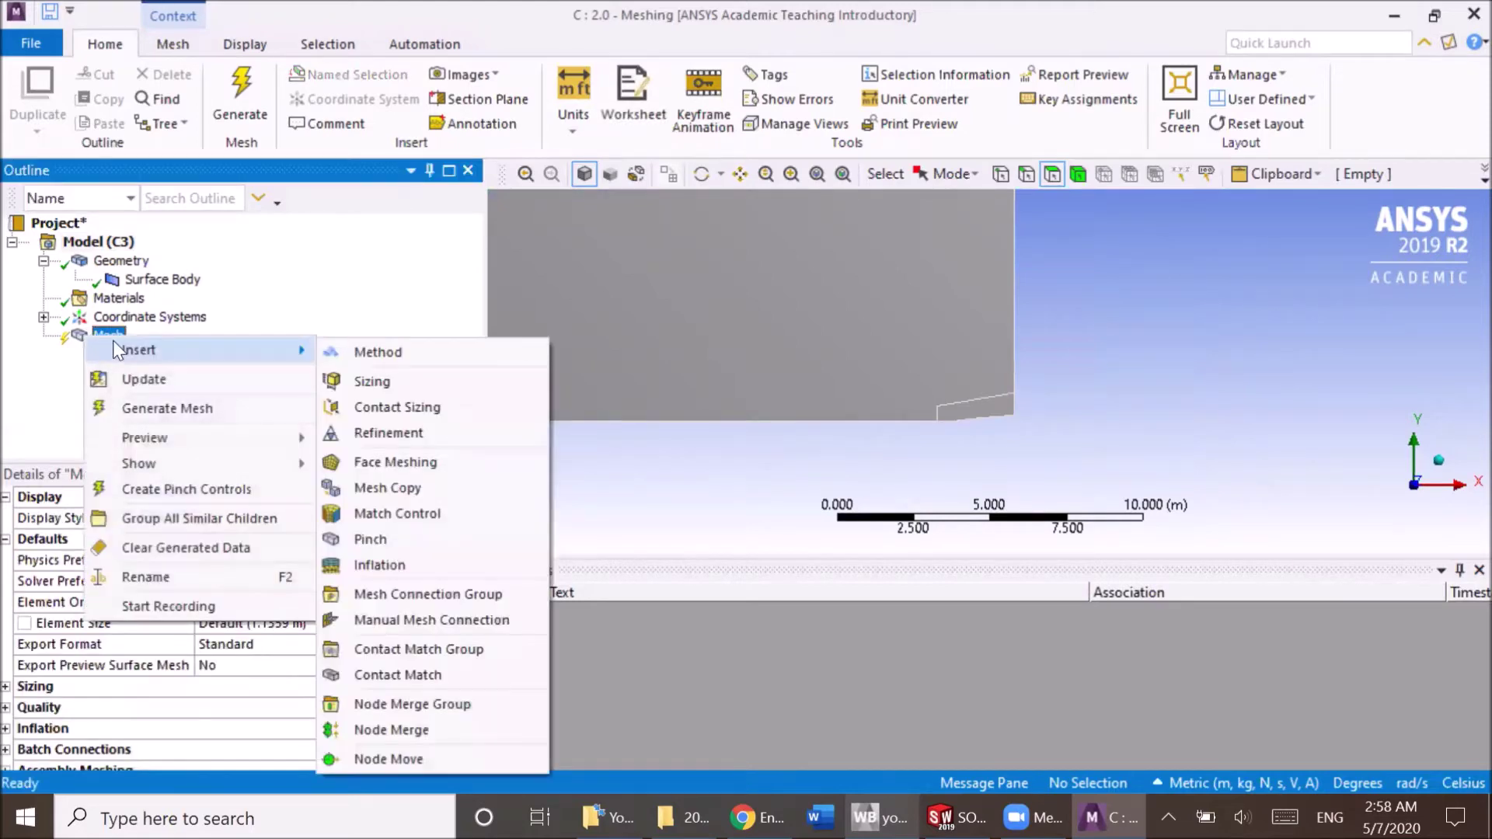
left_click(373, 304)
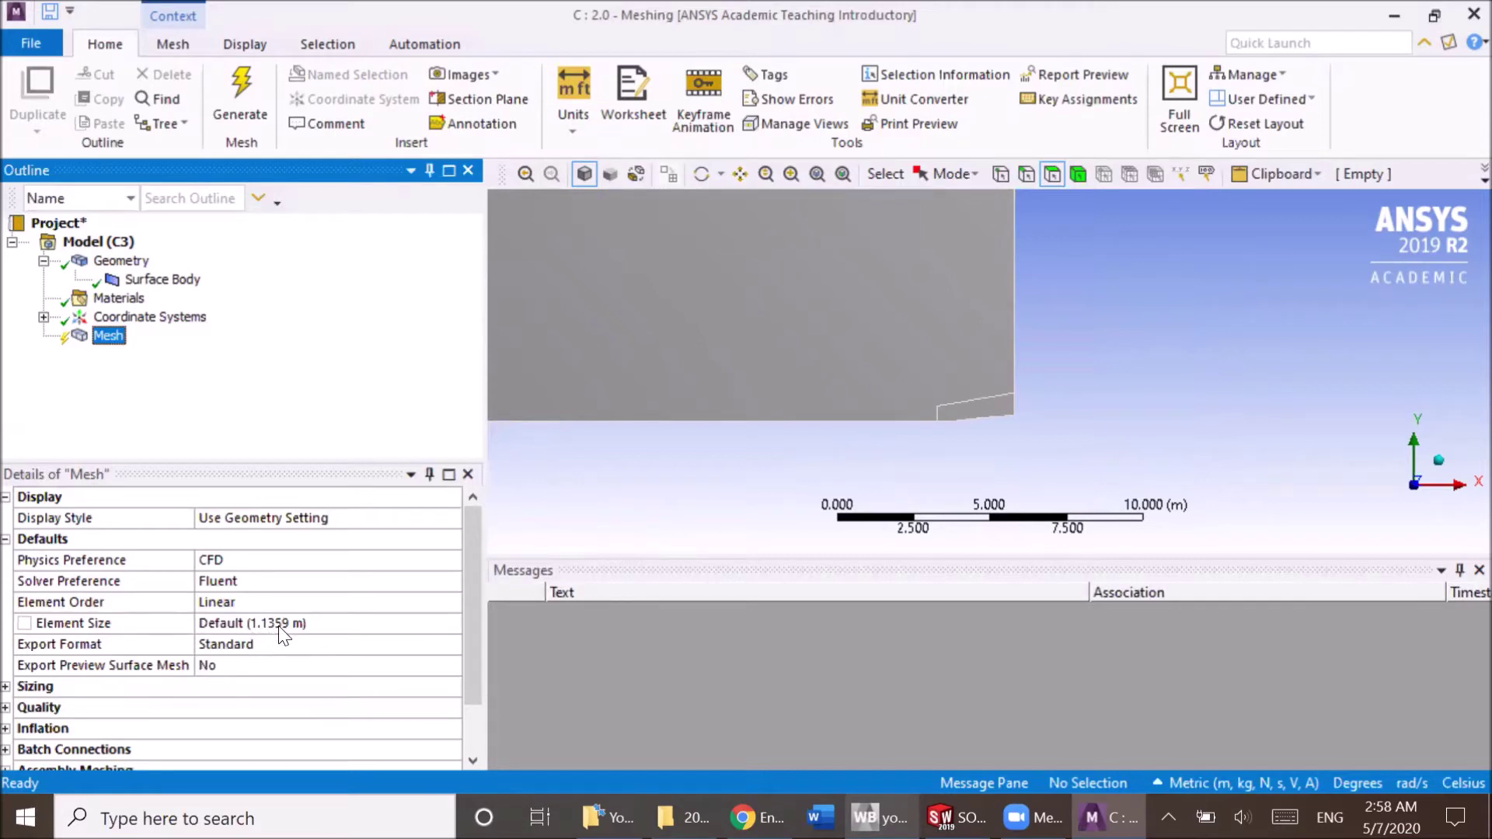
scroll(761, 373, "down", 3)
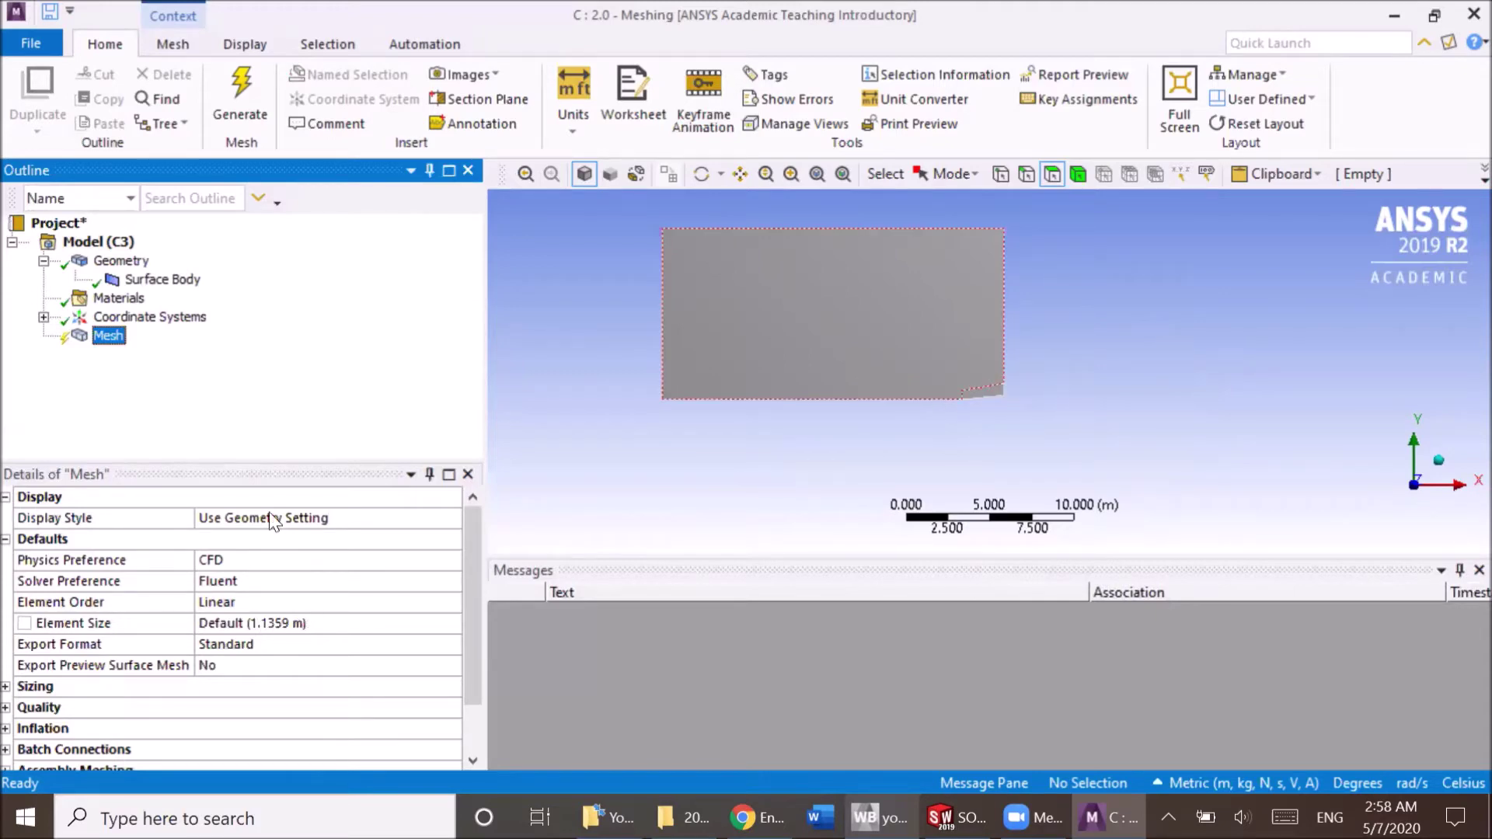
right_click(98, 338)
mouse_move(164, 358)
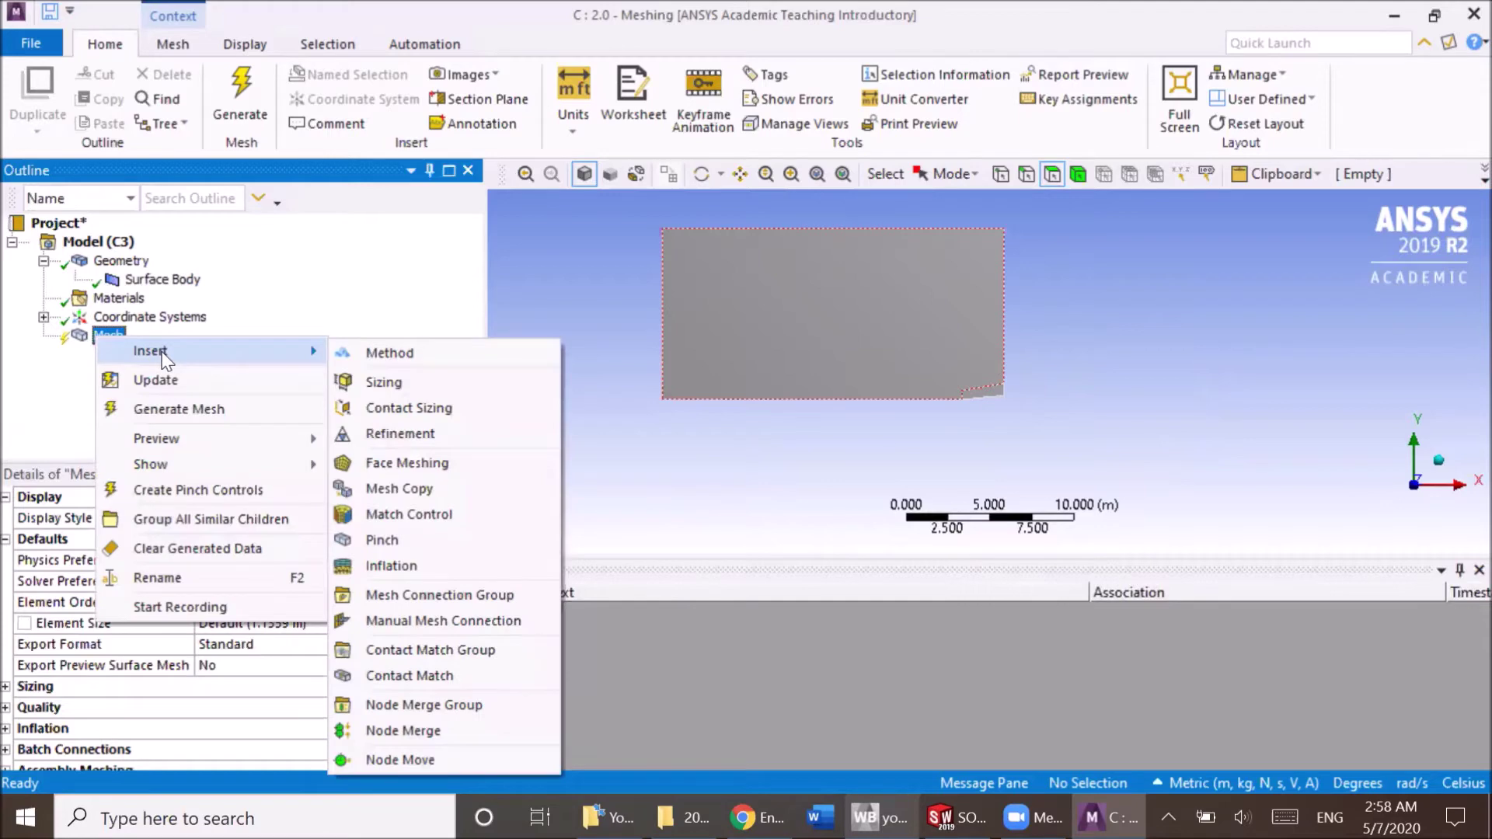
left_click(382, 382)
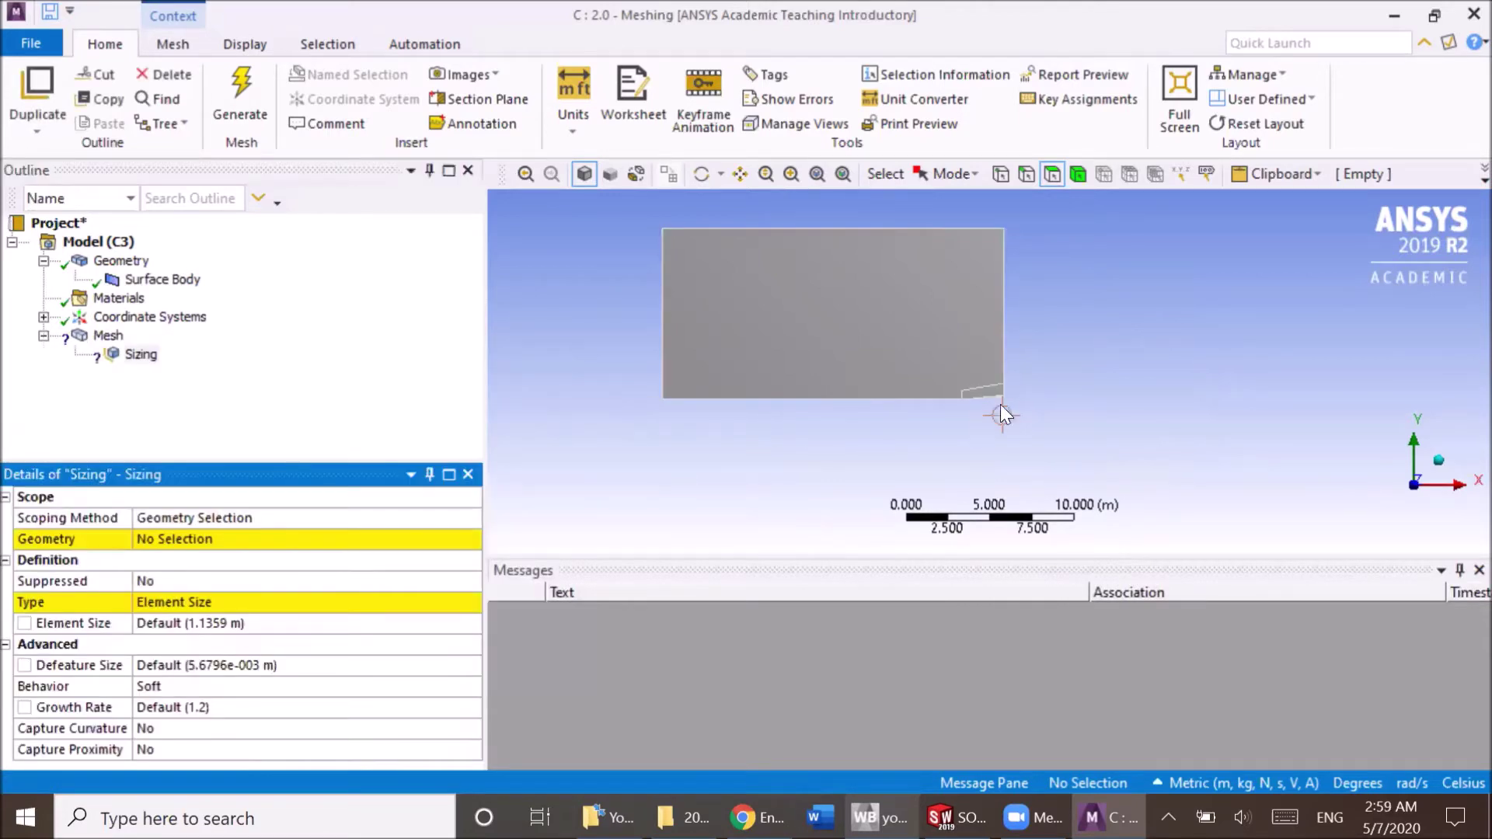
- Scope the sizing control to the small split-off face along the sloped wall
scroll(986, 404, "up", 5)
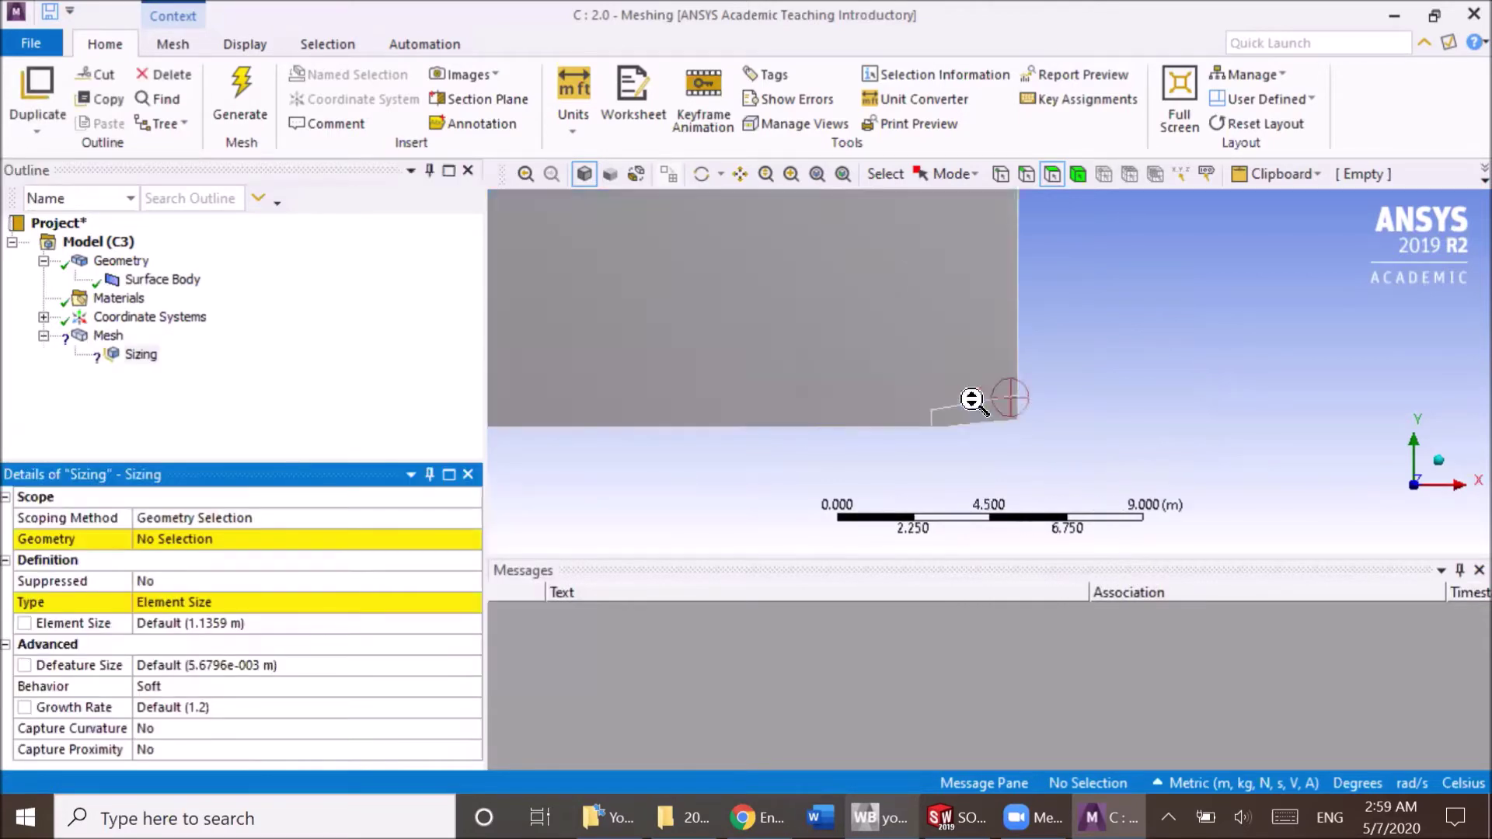
right_click(105, 336)
left_click(49, 378)
left_click(141, 354)
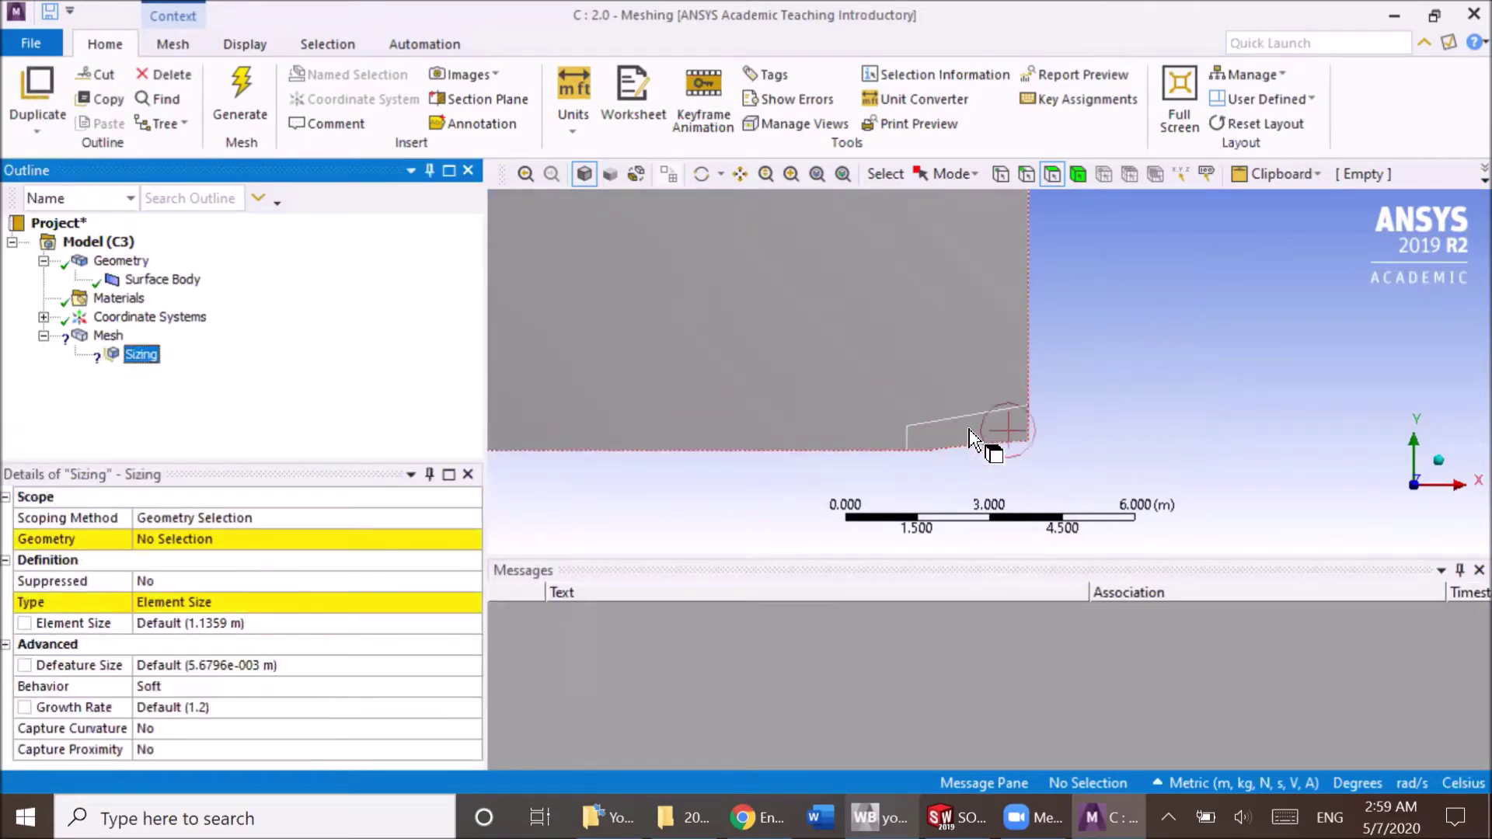
scroll(979, 435, "up", 5)
scroll(871, 334, "down", 2)
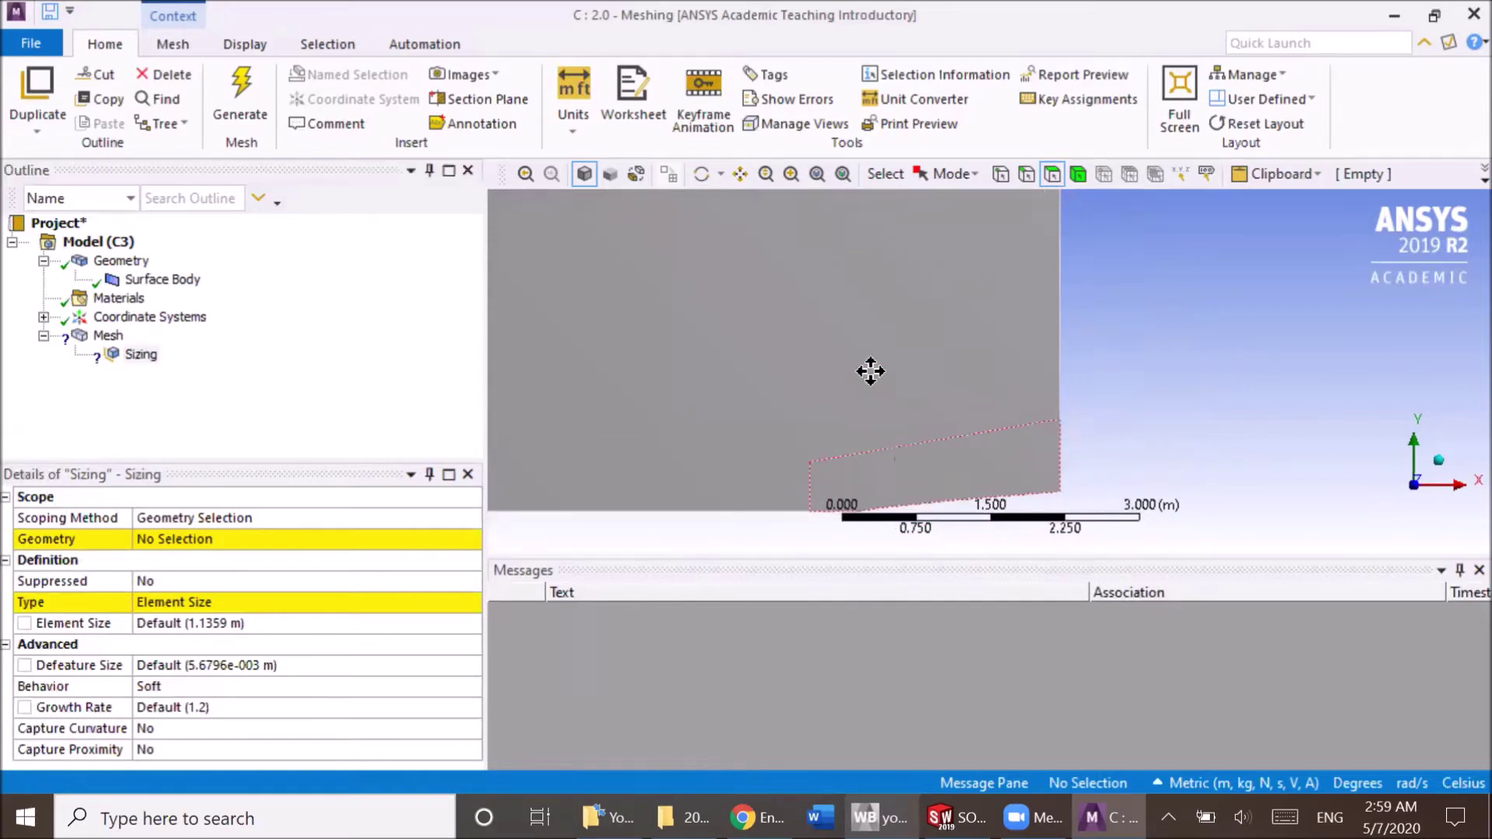
left_click(792, 380)
left_click(196, 538)
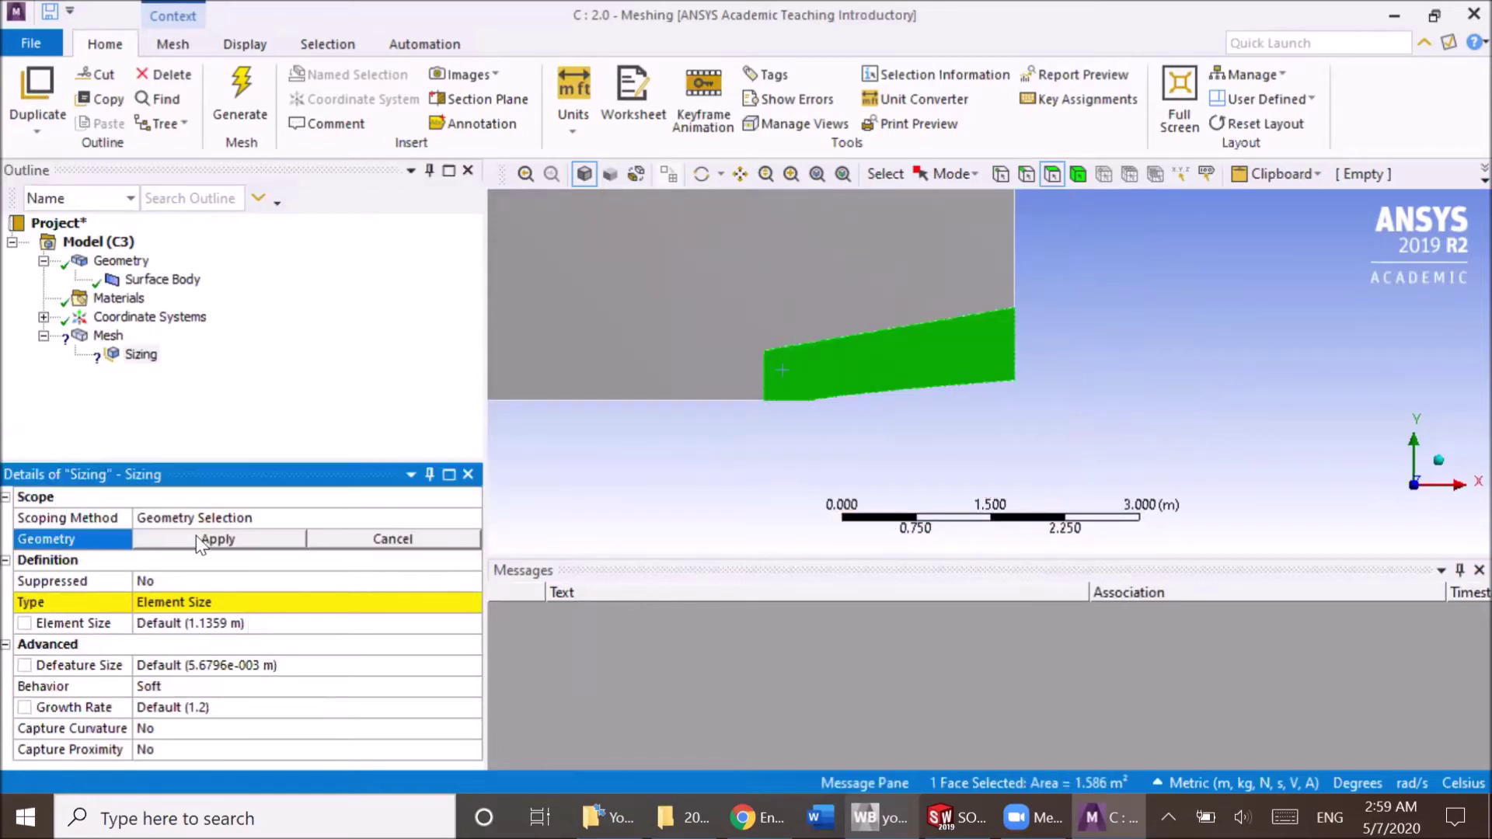
left_click(195, 534)
- Set the face sizing's element size to 0.5 m
left_click(216, 621)
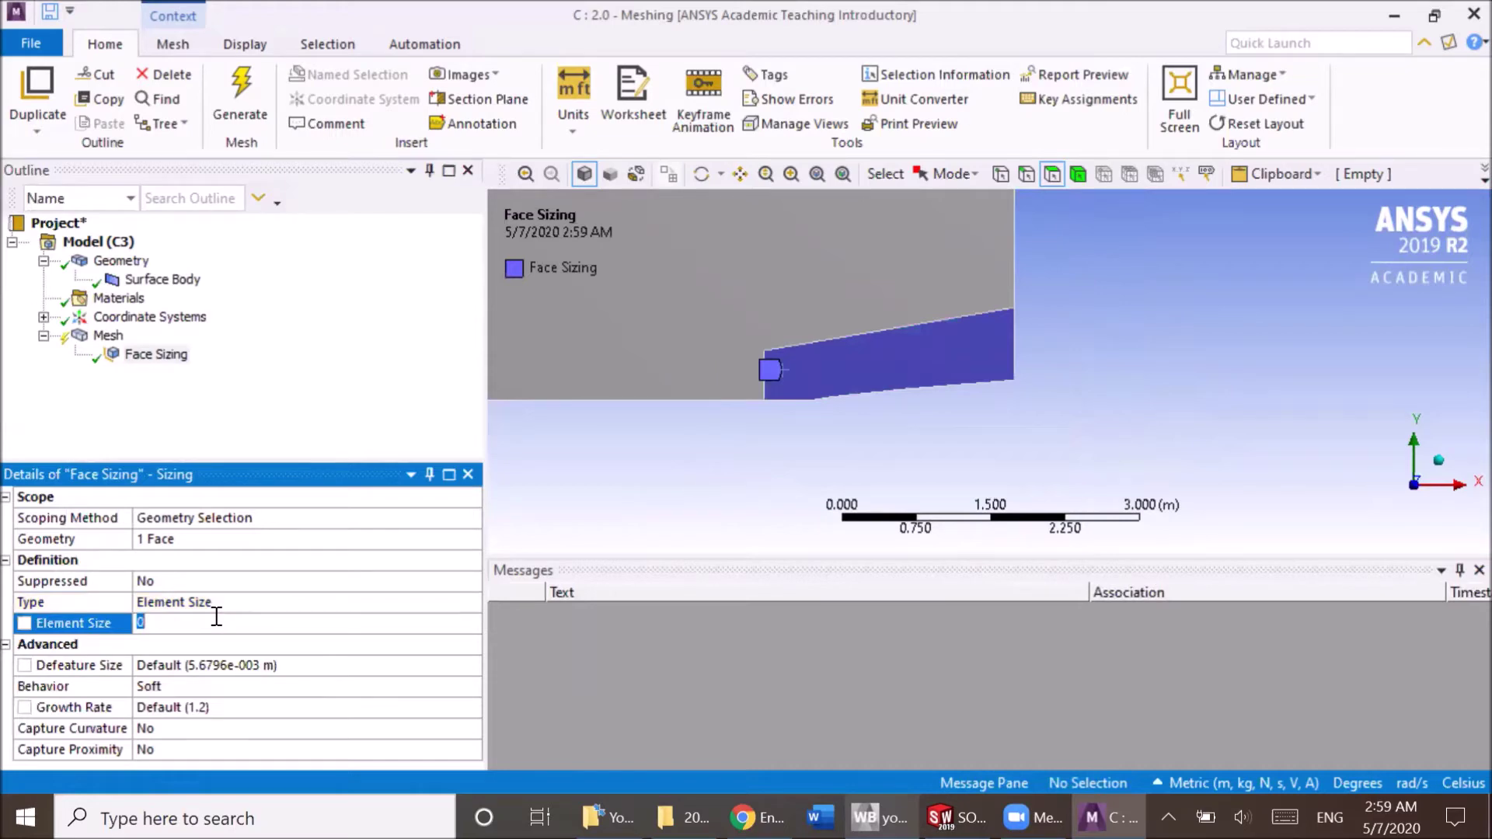
type("0.5")
key("Return")
- Insert an Inflation control under Mesh
left_click(102, 317)
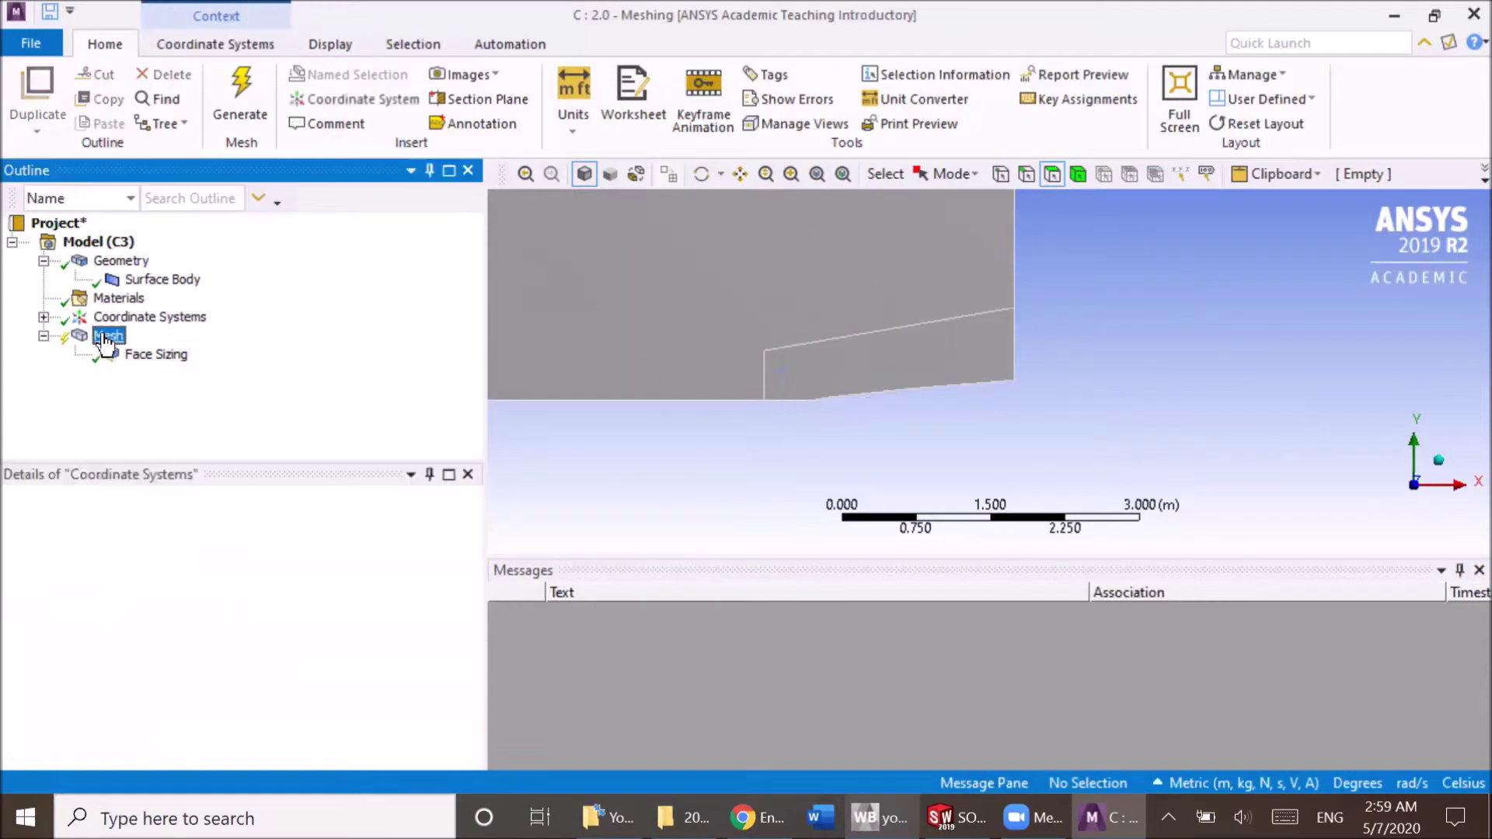
left_click(104, 336)
right_click(105, 340)
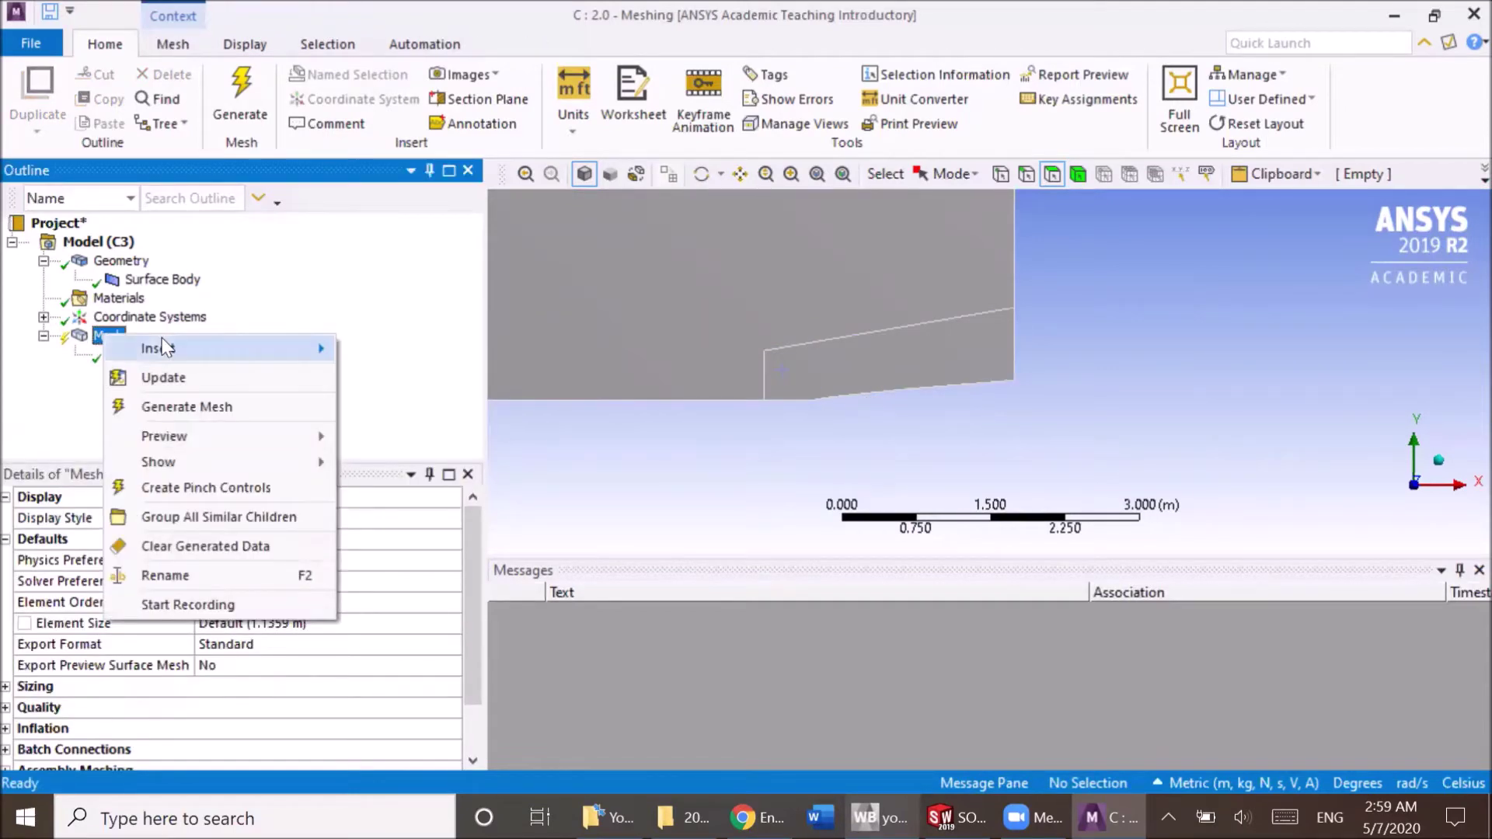
mouse_move(165, 347)
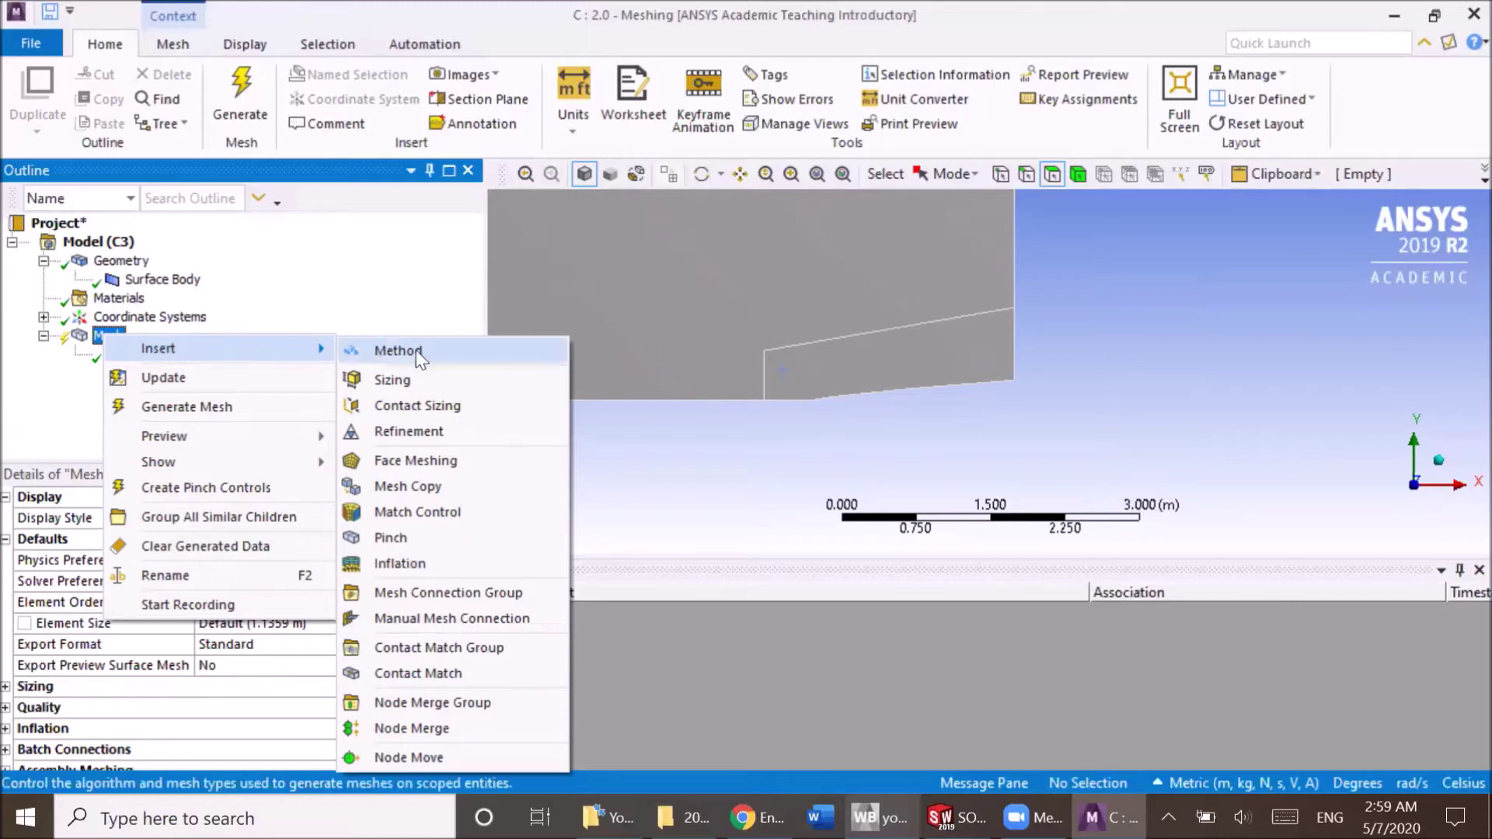
left_click(399, 563)
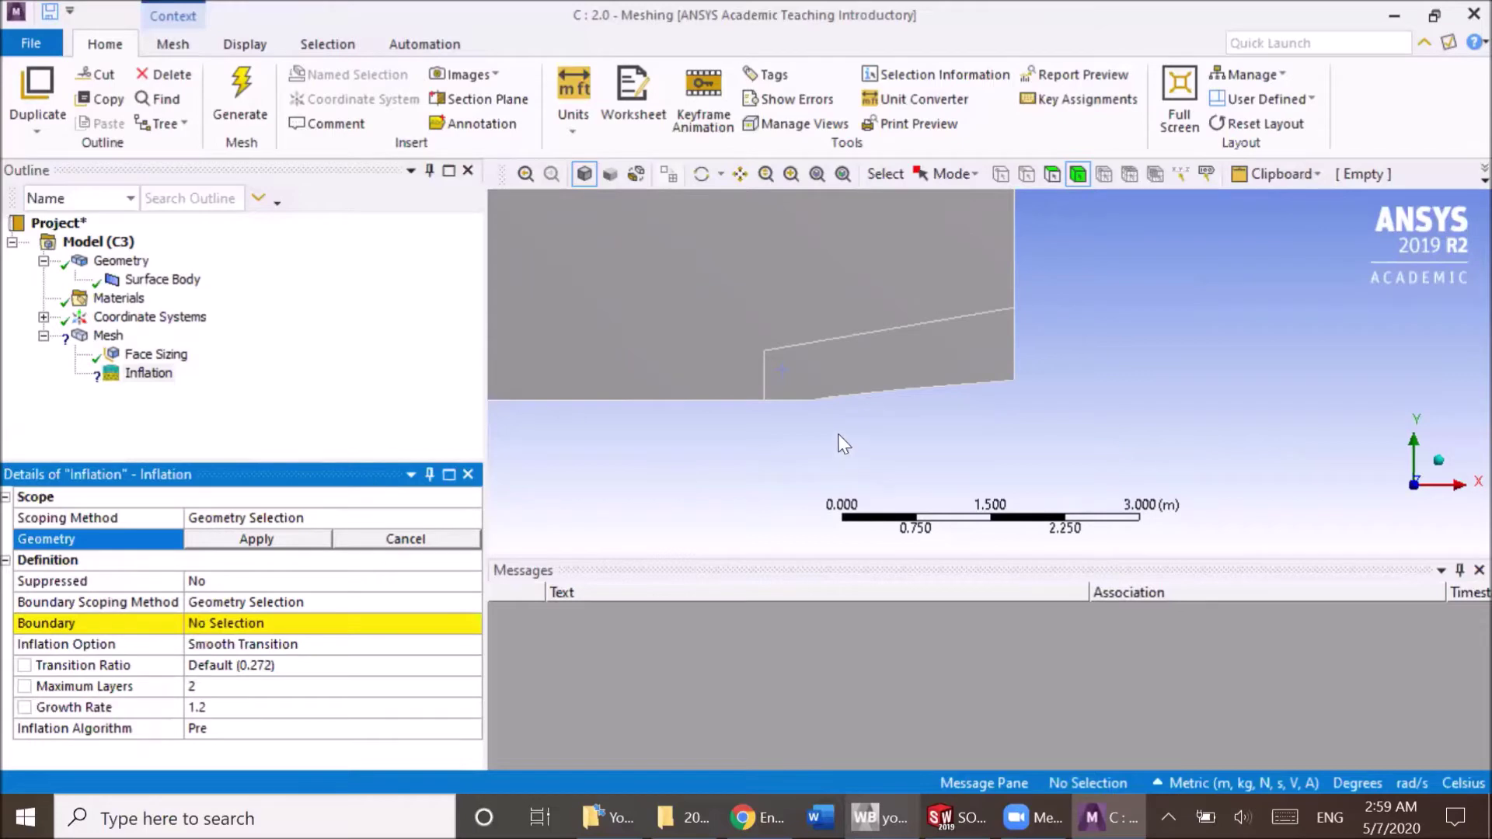
scroll(783, 383, "up", 3)
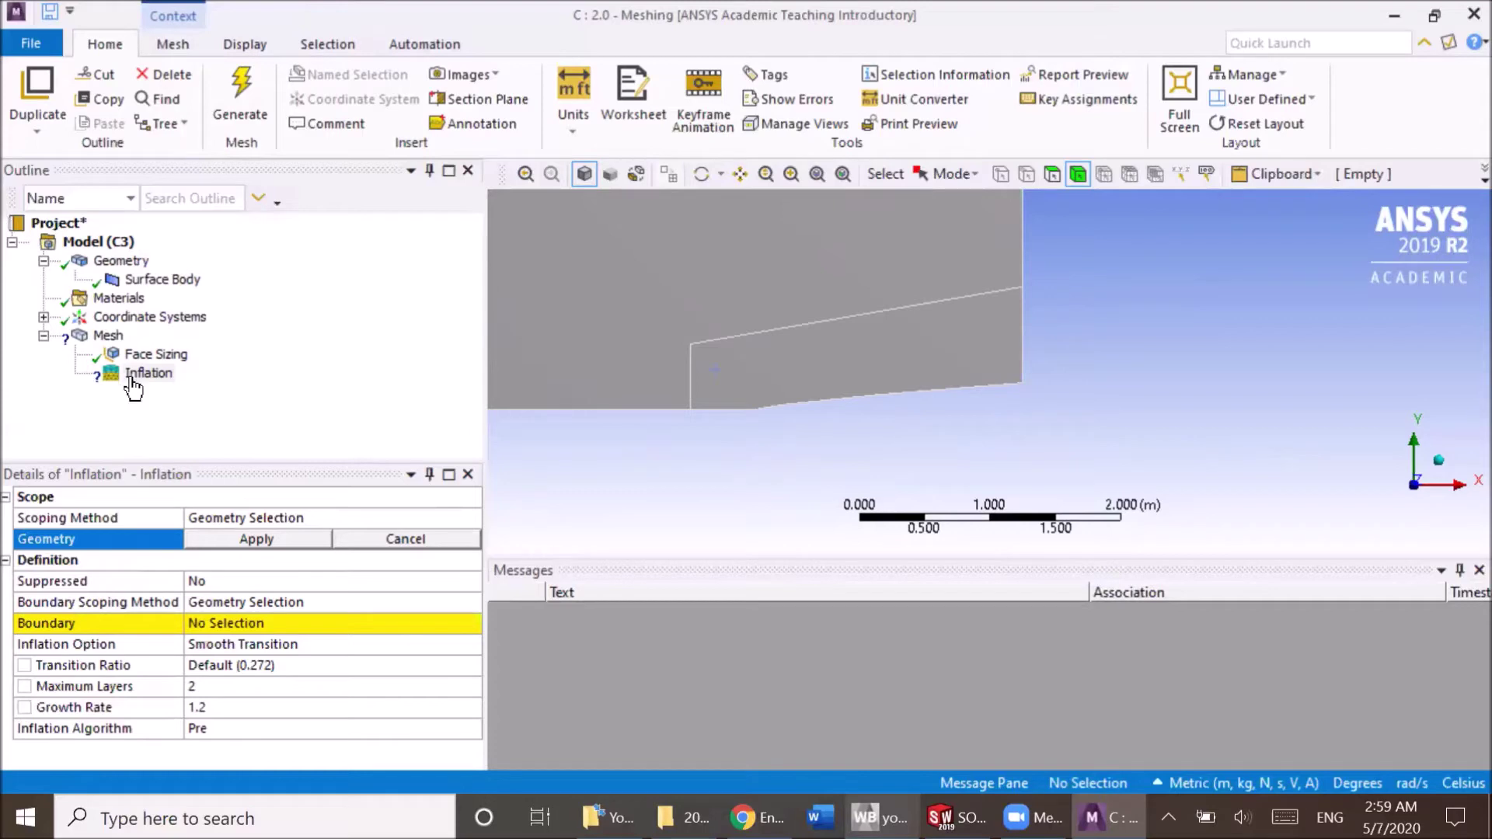
right_click(107, 342)
mouse_move(213, 365)
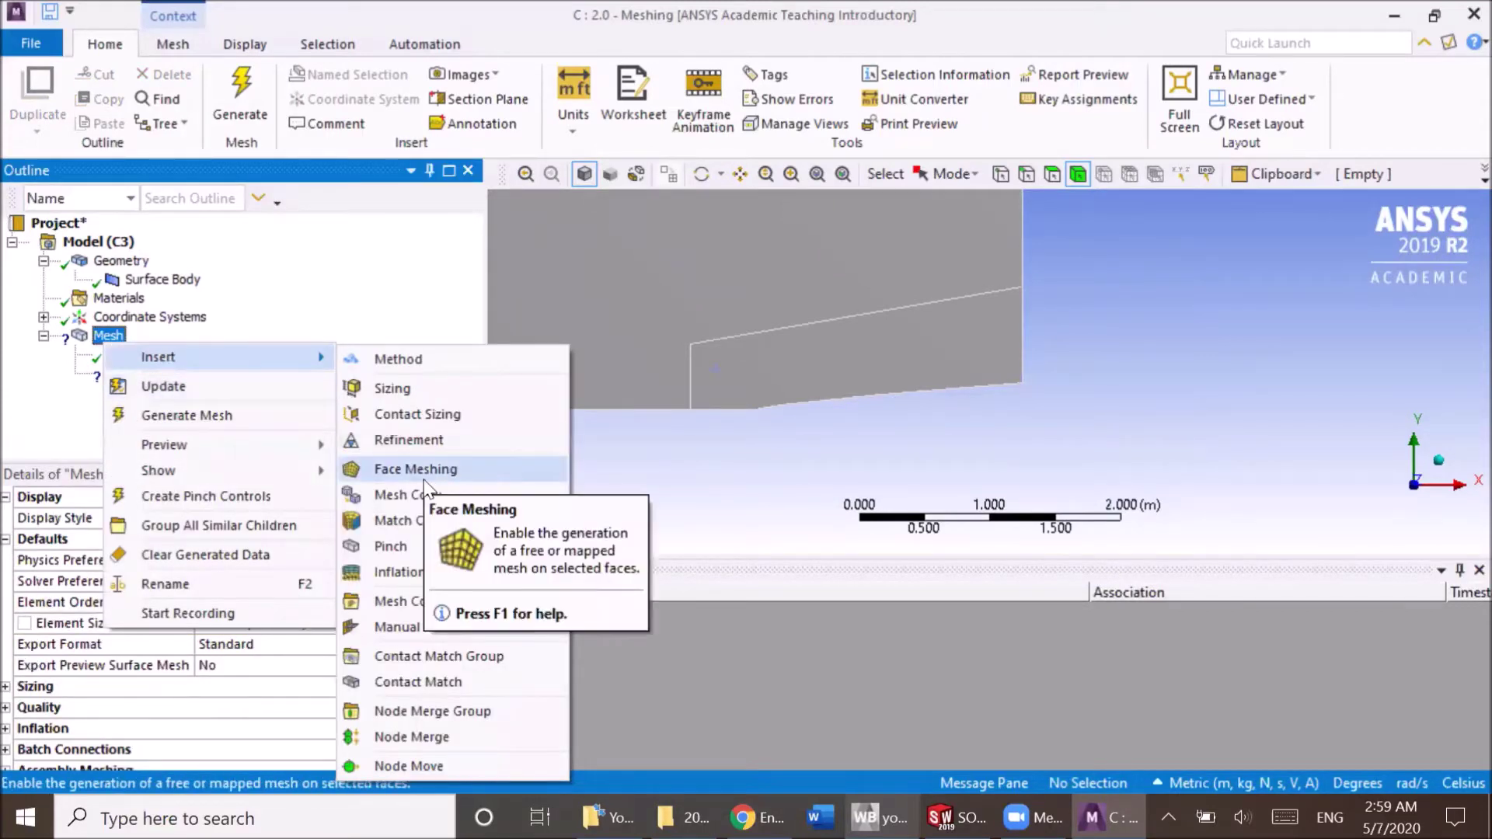
left_click(98, 400)
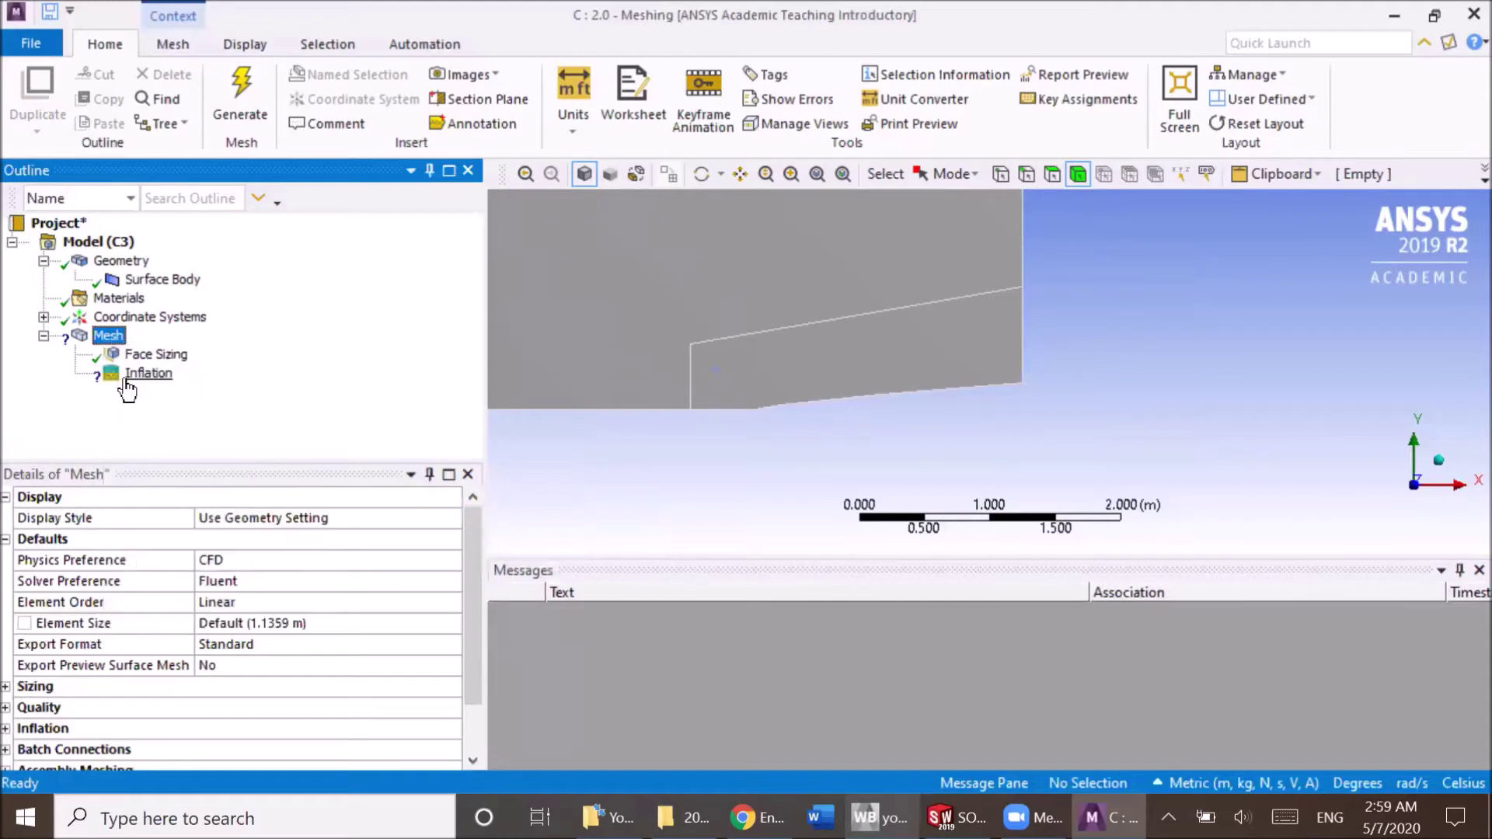
left_click(133, 375)
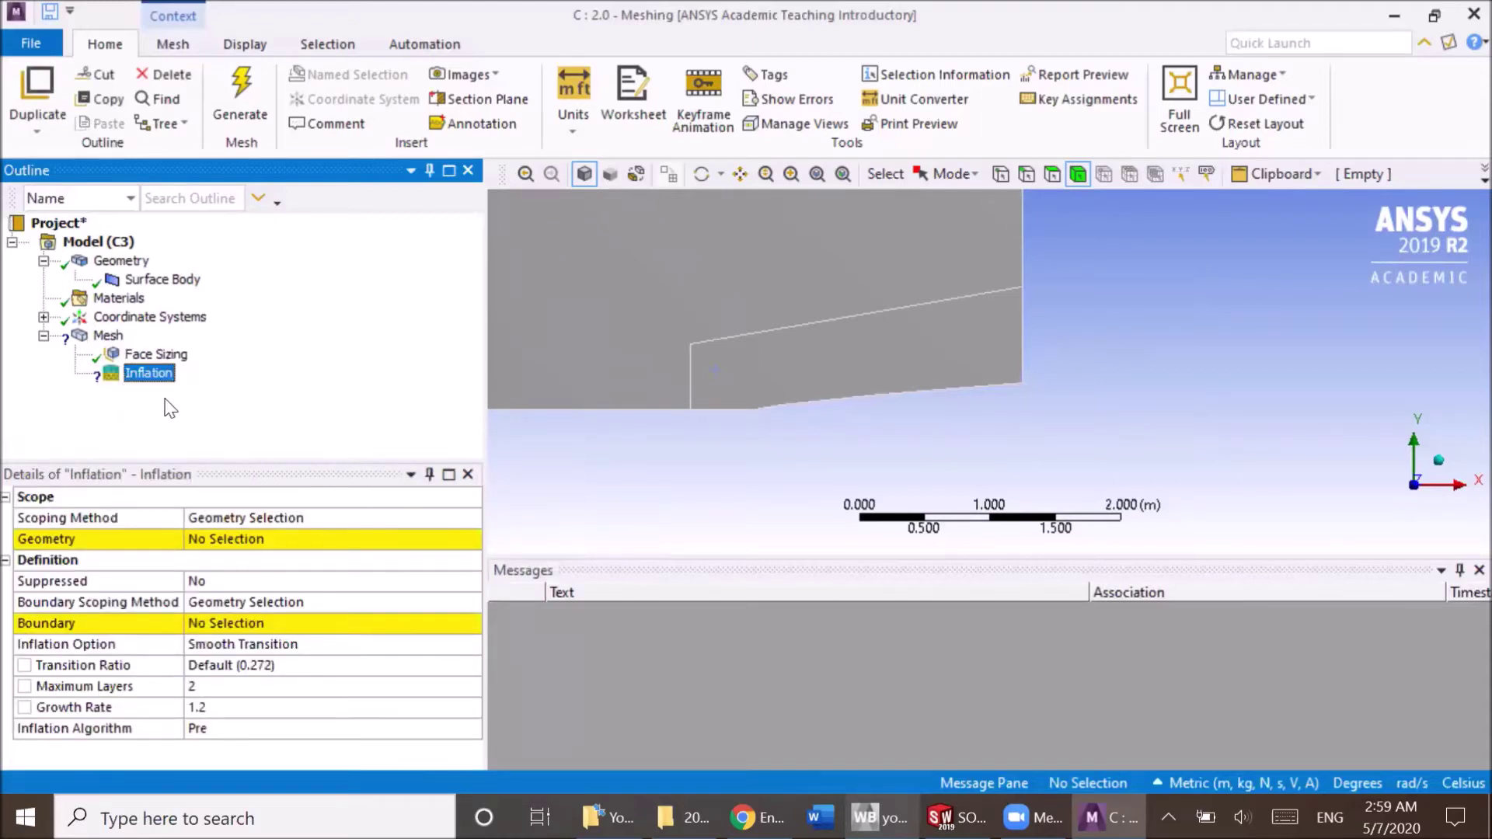
- Apply the small split-off face as the inflation's geometry, using face selection
left_click(228, 536)
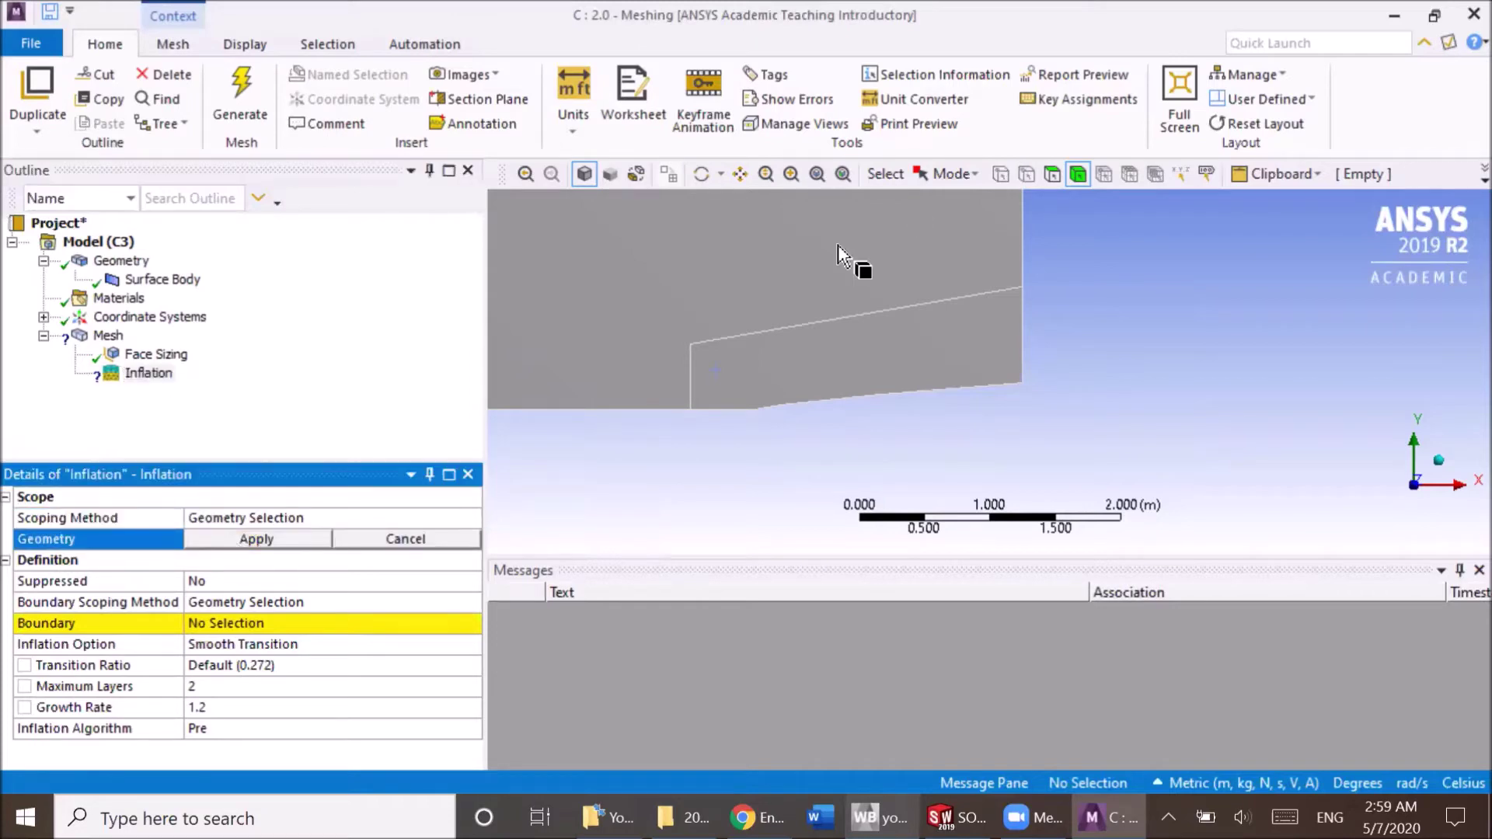
left_click(1052, 174)
left_click(770, 362)
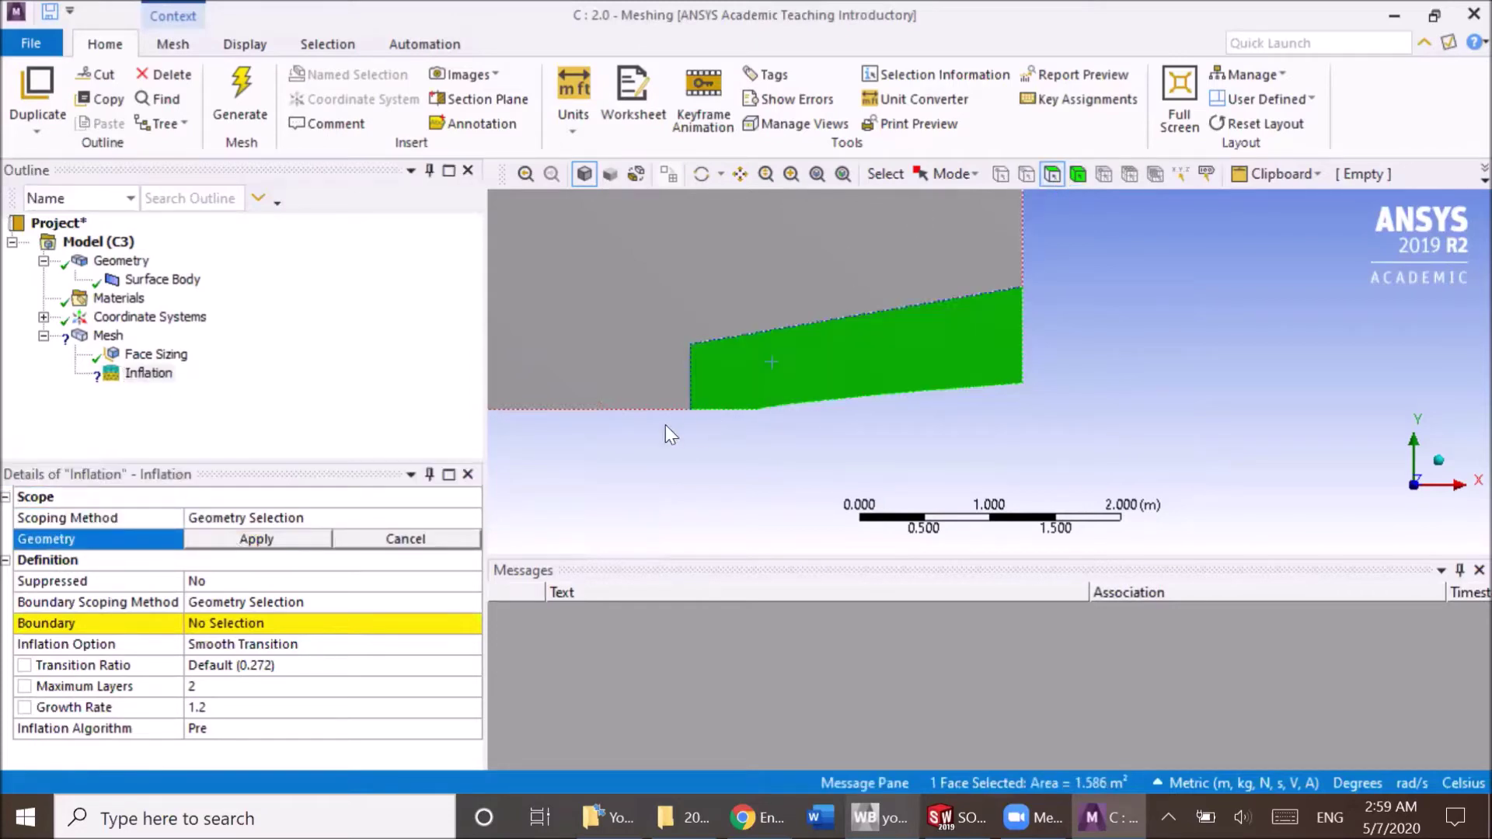
left_click(258, 537)
- Apply the sloped lower edge of the small face as the inflation boundary
left_click(241, 622)
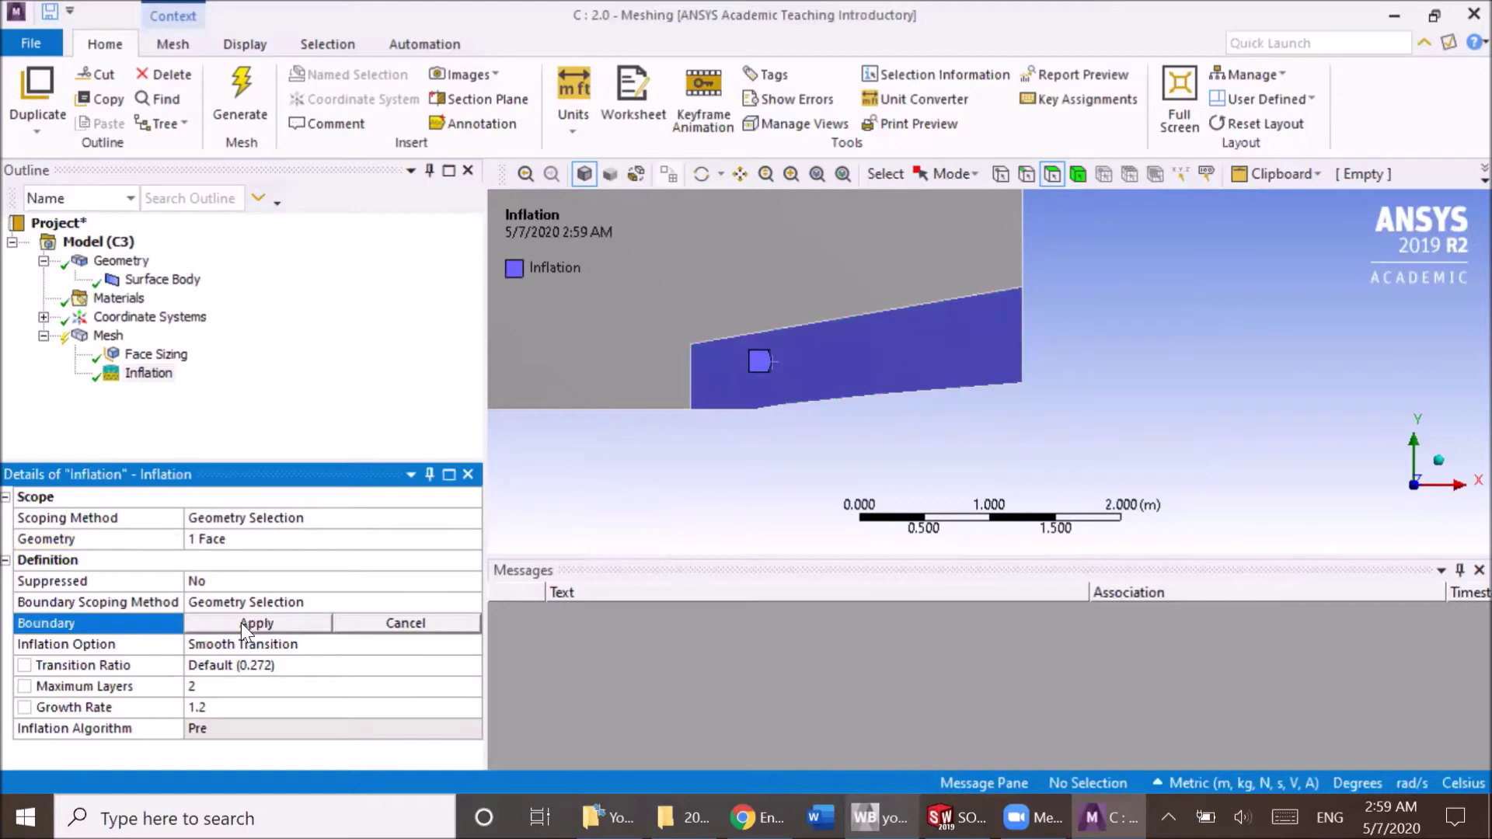
scroll(787, 426, "up", 2)
scroll(788, 426, "up", 1)
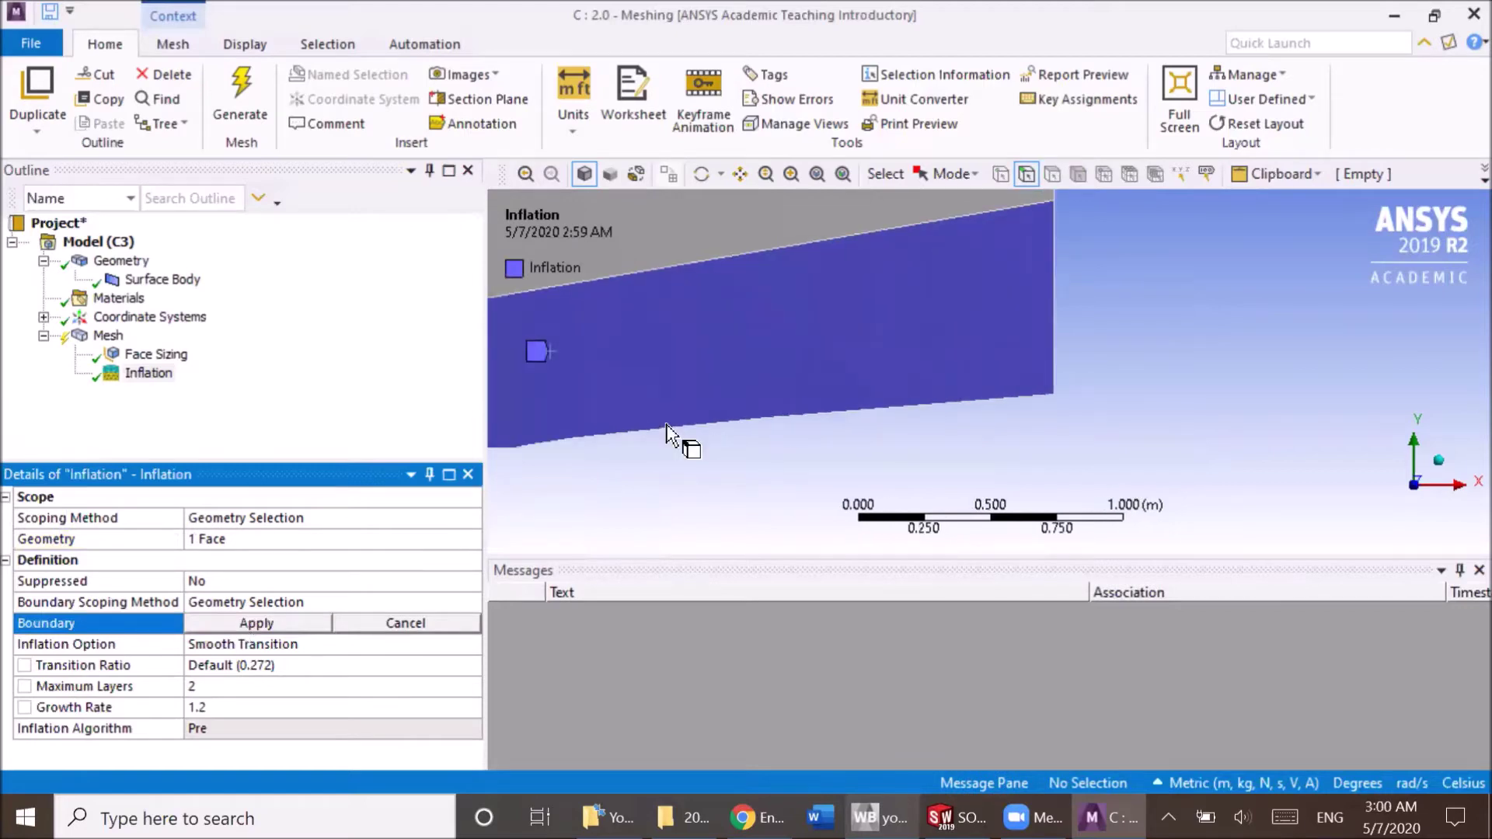
middle_click(620, 460)
middle_click_drag(606, 474, 753, 417, "ctrl")
scroll(656, 432, "up", 3)
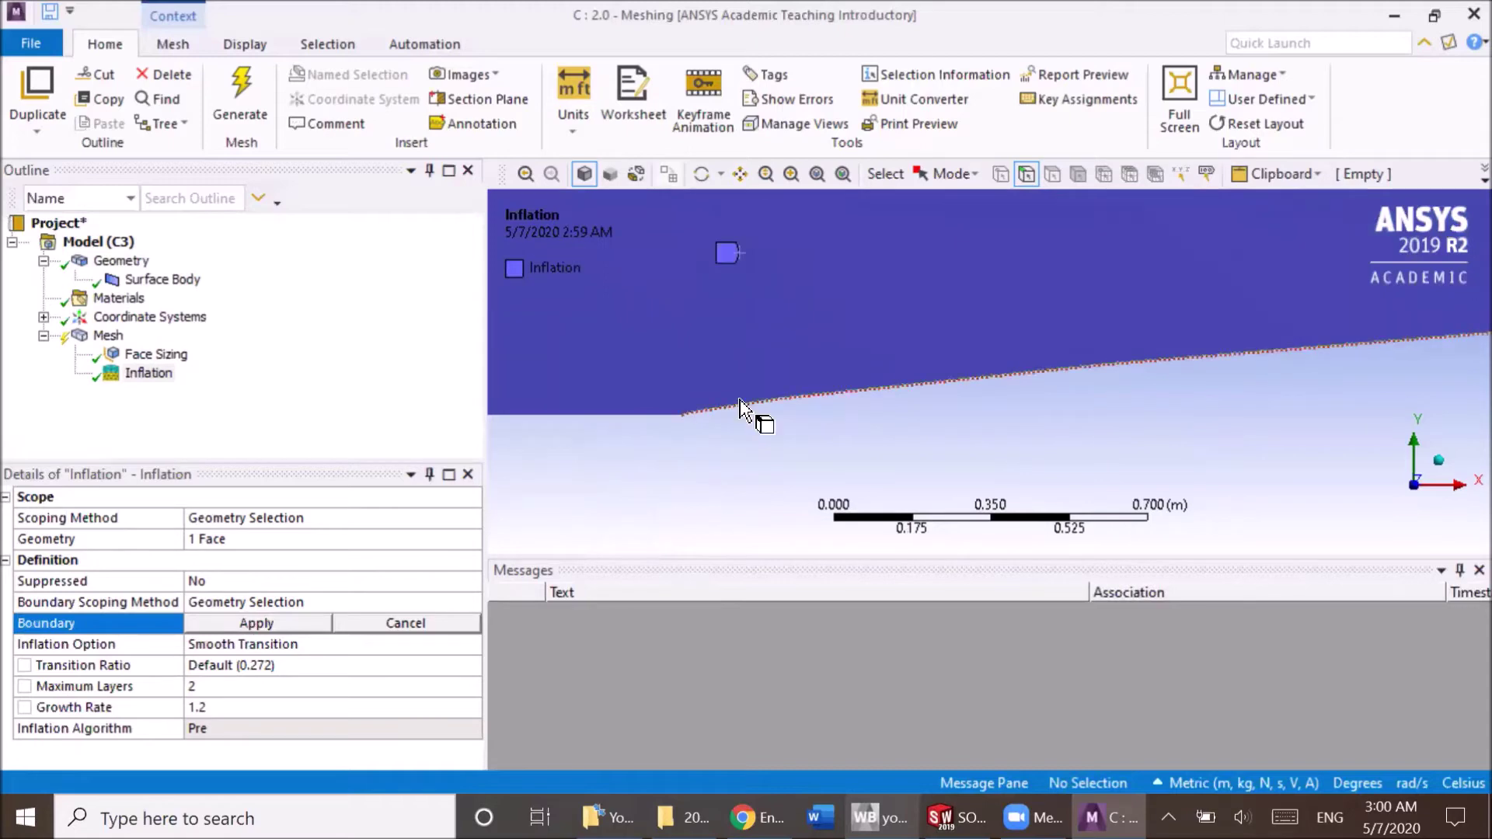
left_click(738, 404)
left_click(242, 622)
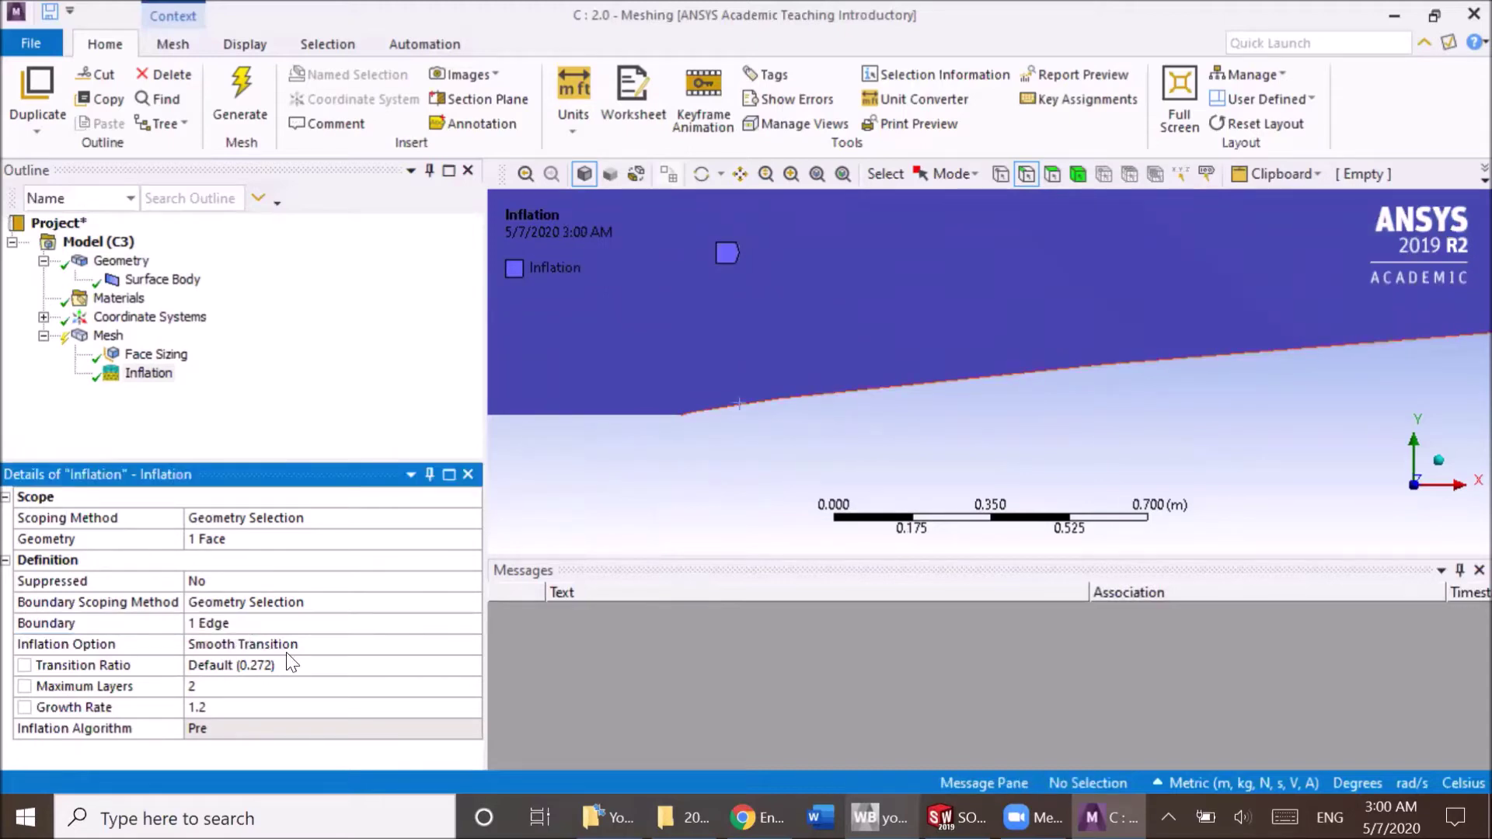
- Set the inflation option to Total Thickness with a maximum thickness of 0.01 m
left_click(352, 638)
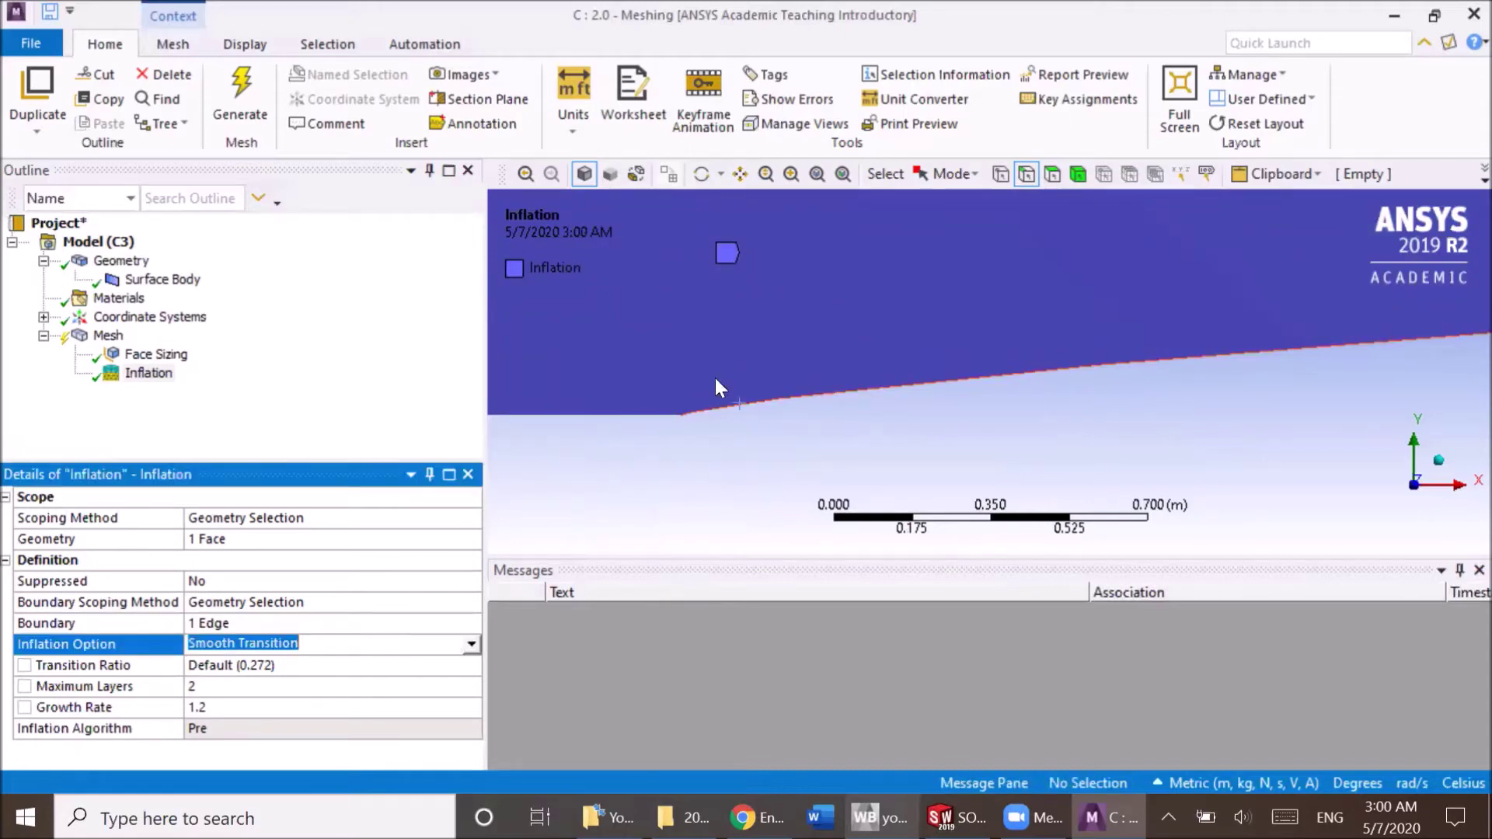
left_click(471, 644)
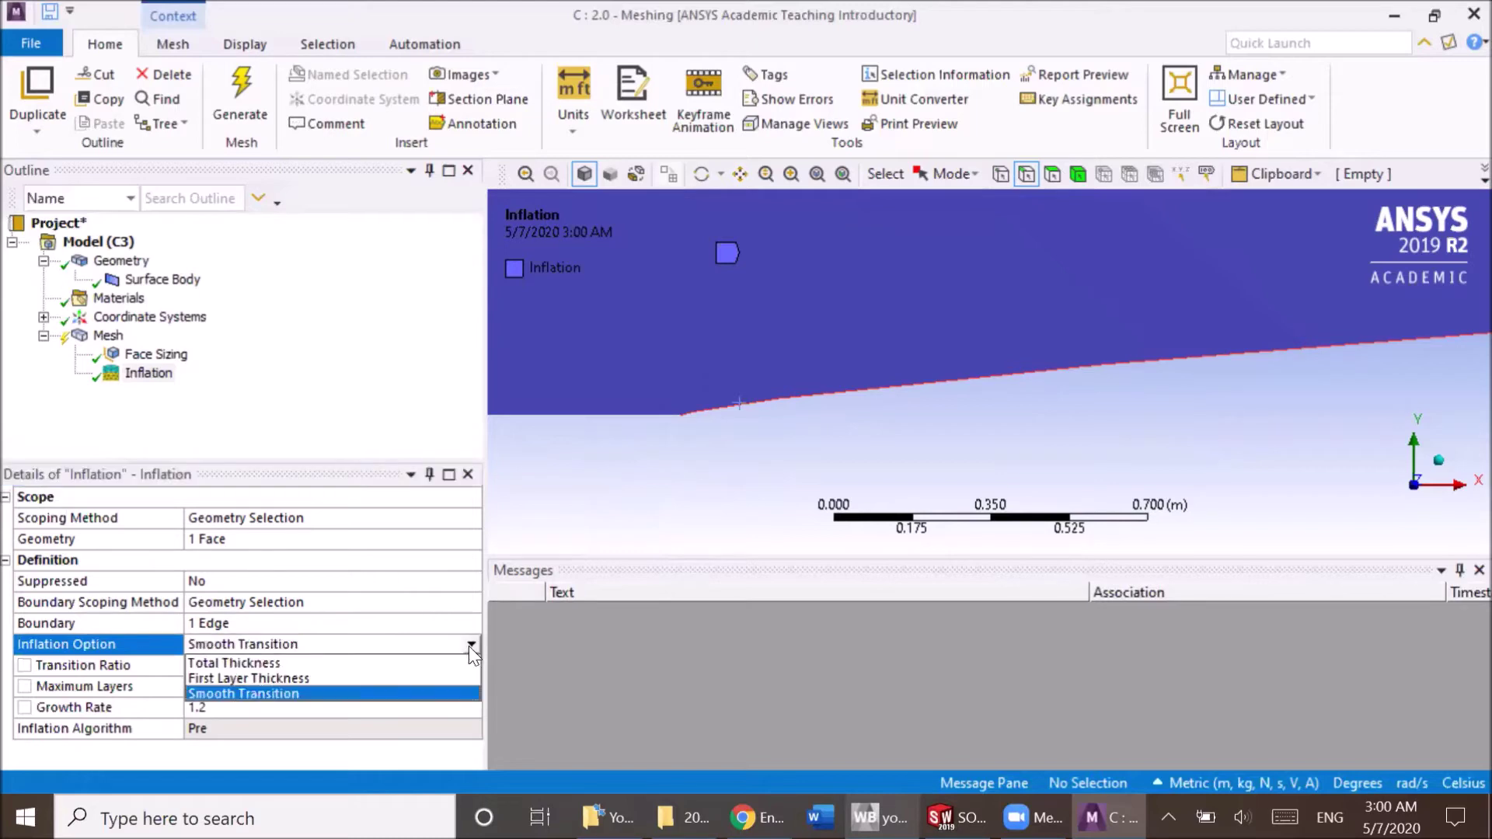
left_click(414, 664)
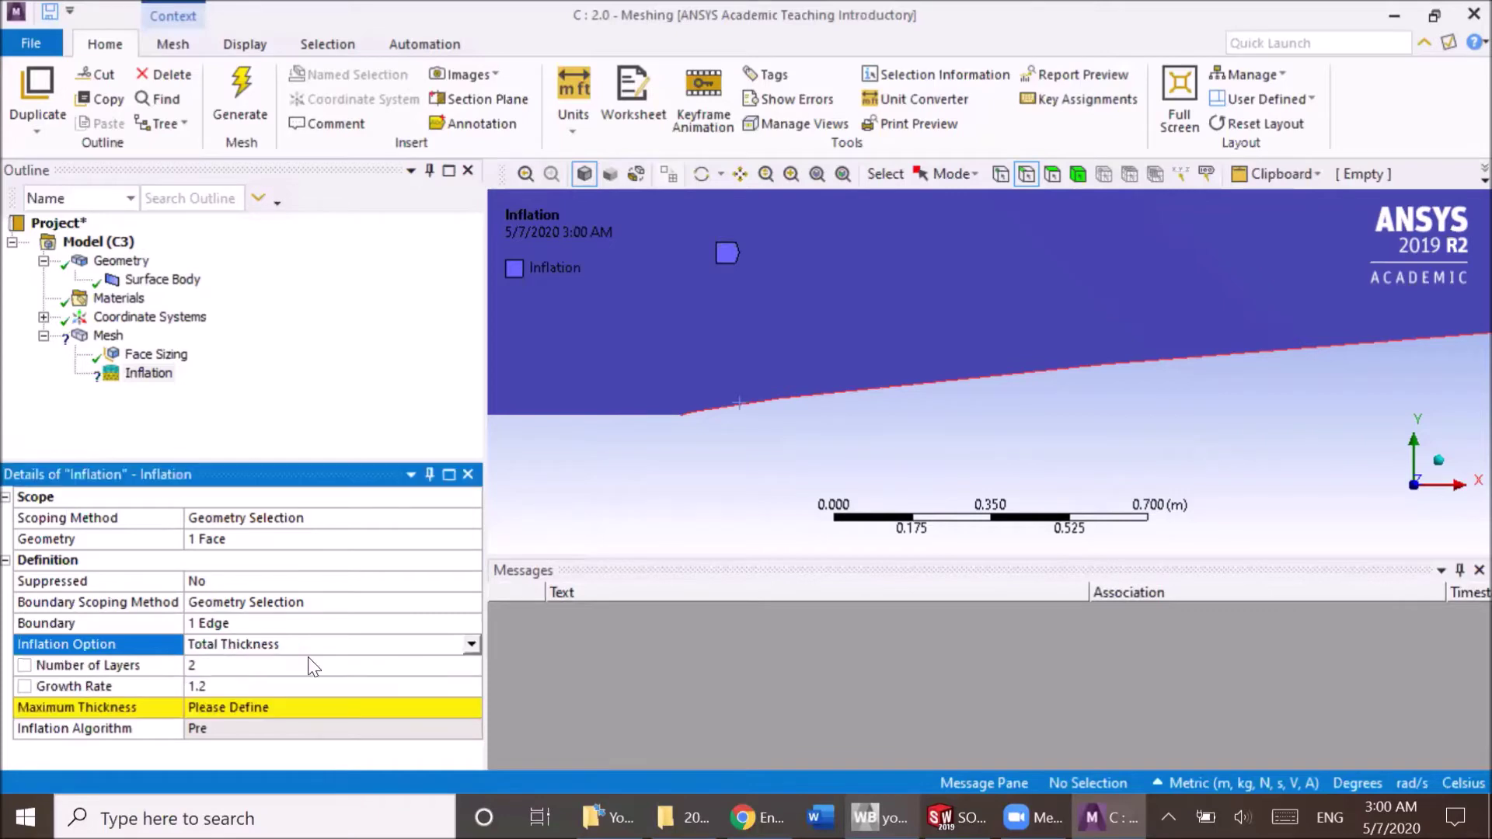
left_click(230, 702)
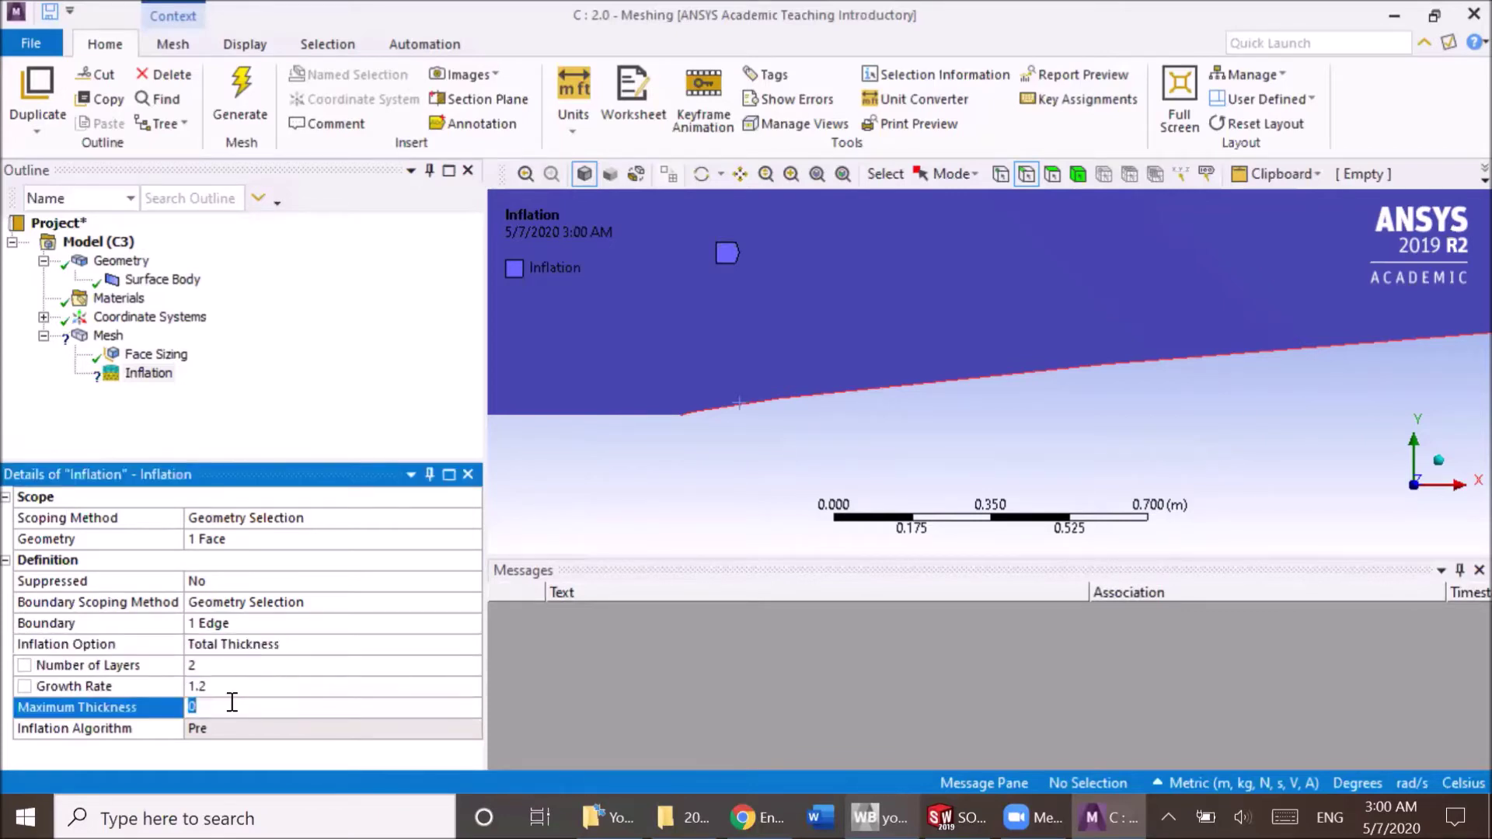
type("0.01")
key("Return")
left_click(234, 666)
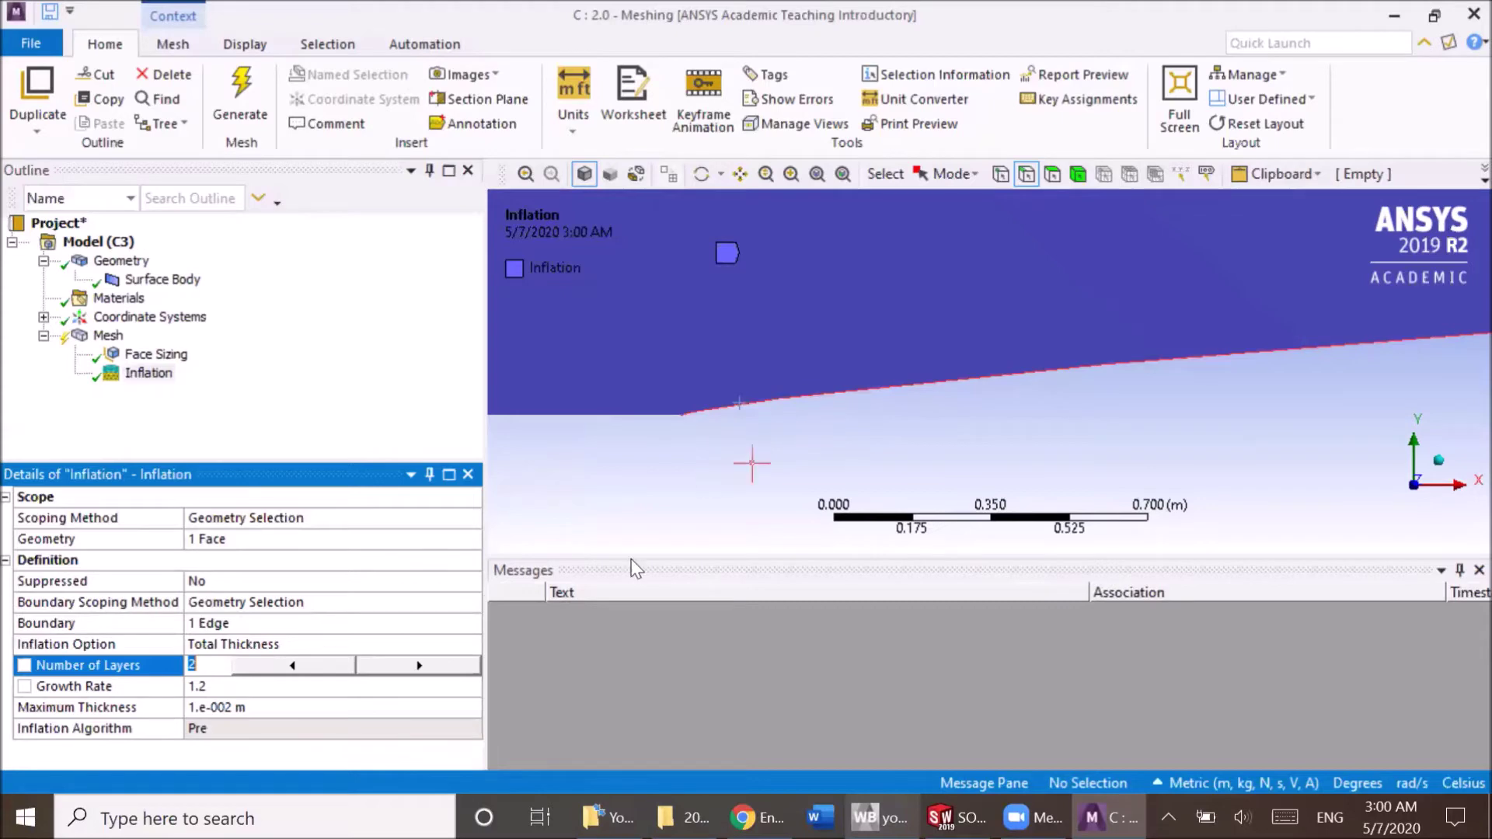
- Change the inflation option to First Layer Thickness
left_click(427, 638)
left_click(474, 642)
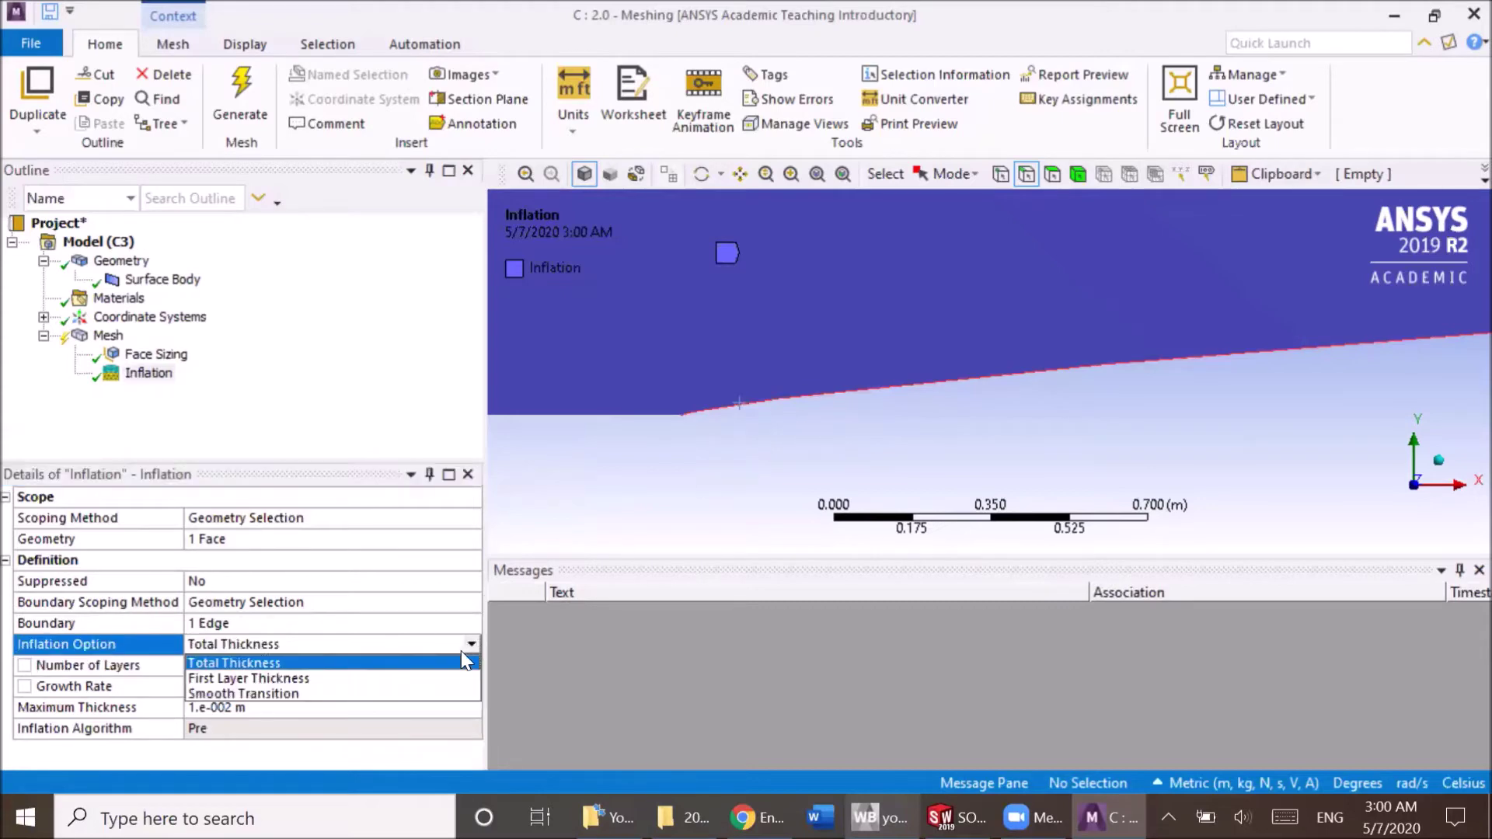
left_click(419, 677)
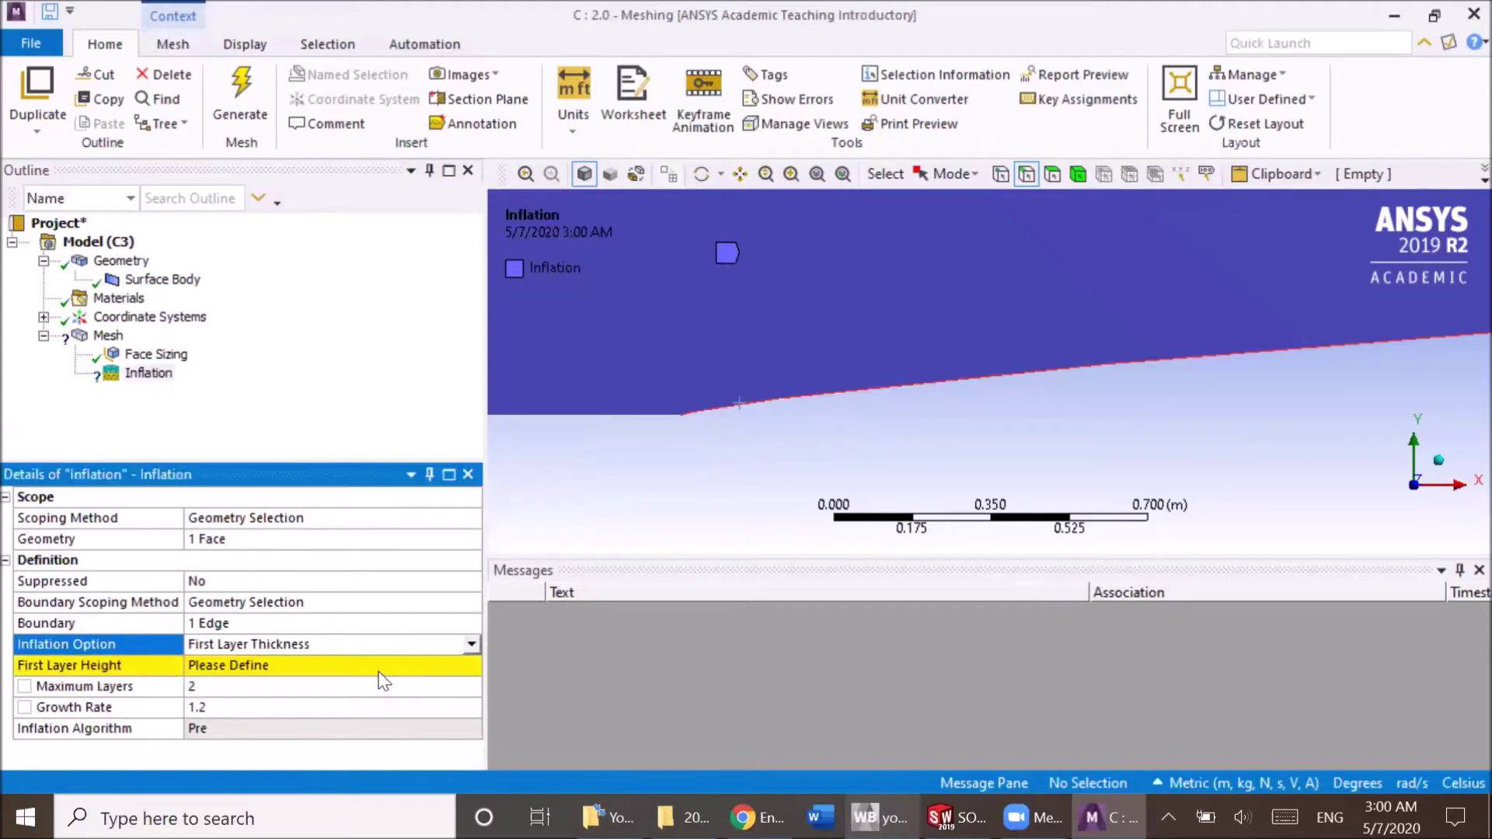
- Set the inflation to a maximum of 10 layers with a first layer height of 0.01 m
left_click(239, 687)
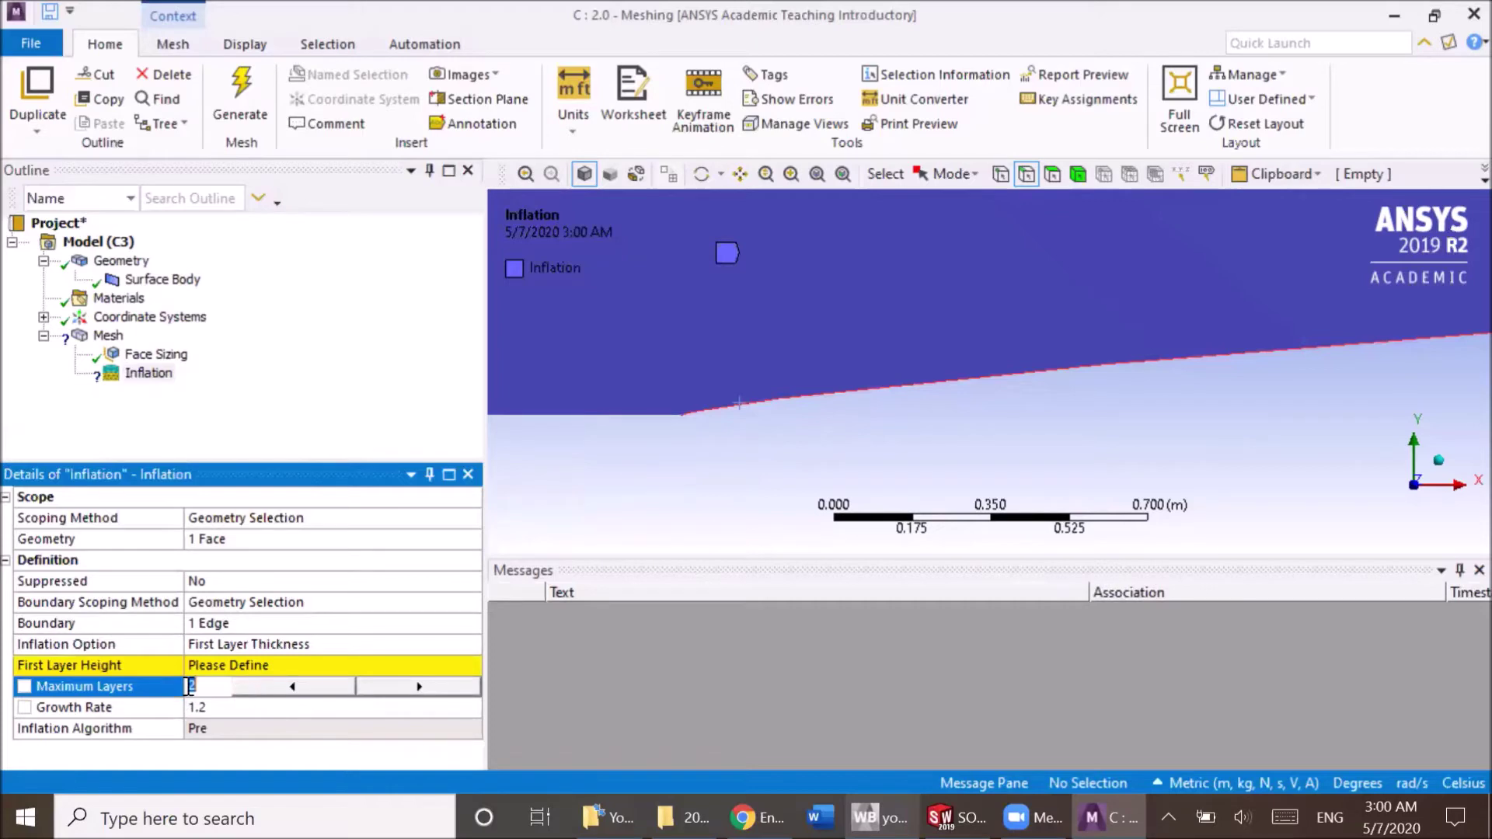
left_click_drag(188, 686, 201, 684)
type("10")
key("Return")
left_click(229, 665)
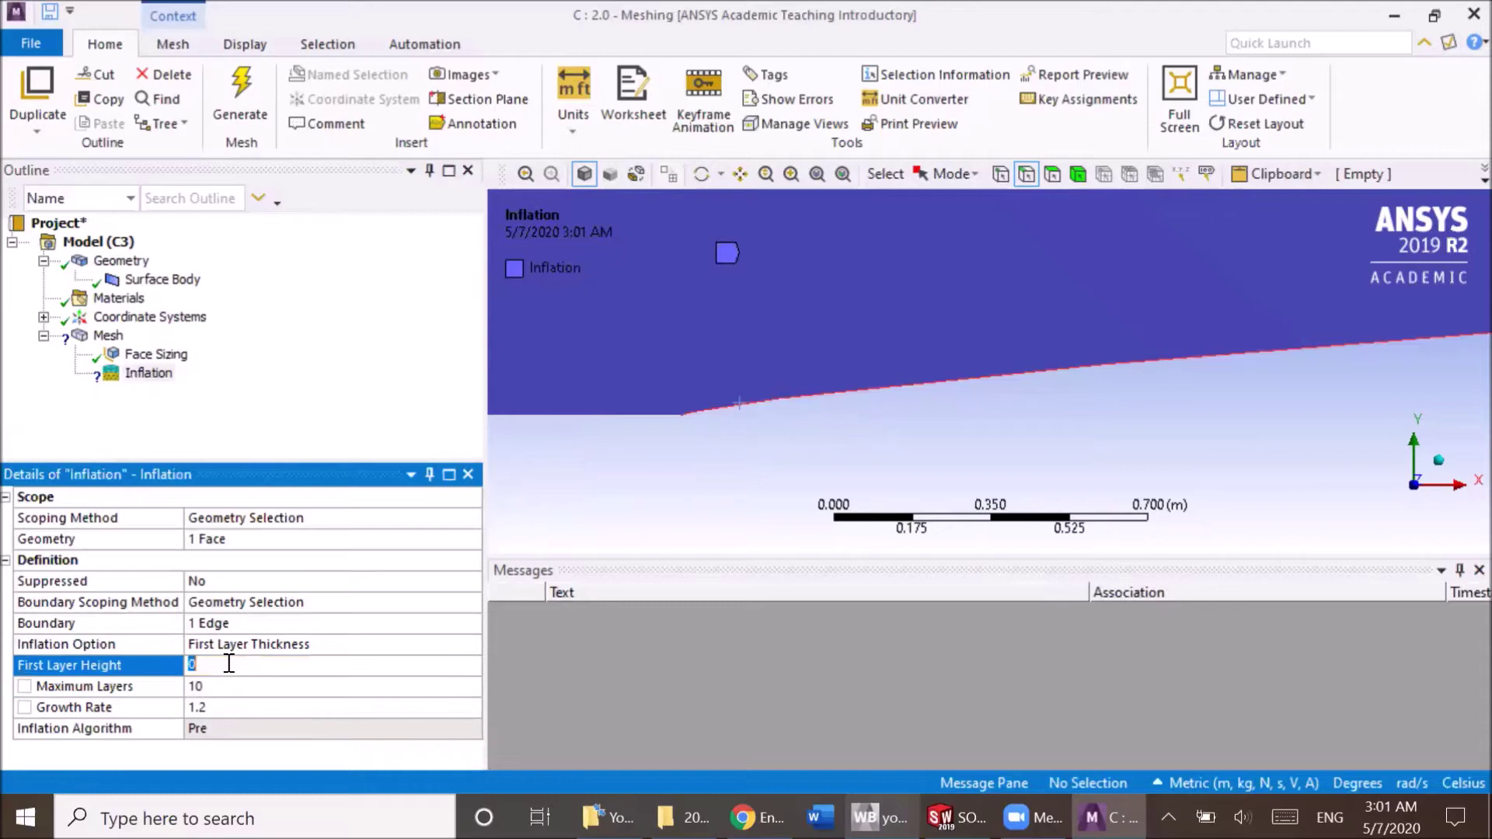
type("0.01")
key("Return")
scroll(785, 419, "down", 2)
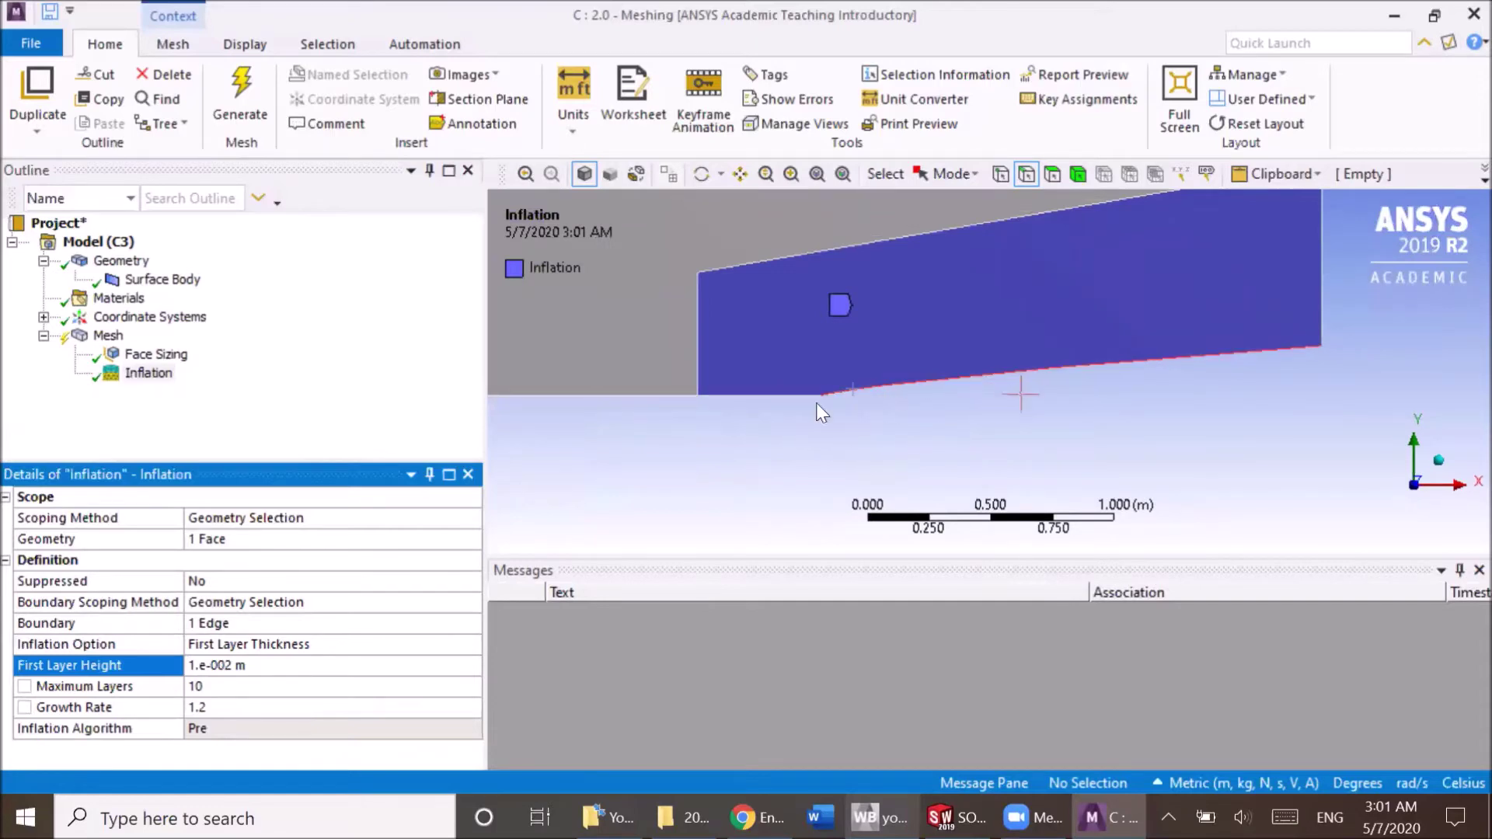
scroll(863, 390, "up", 2)
scroll(796, 423, "up", 2)
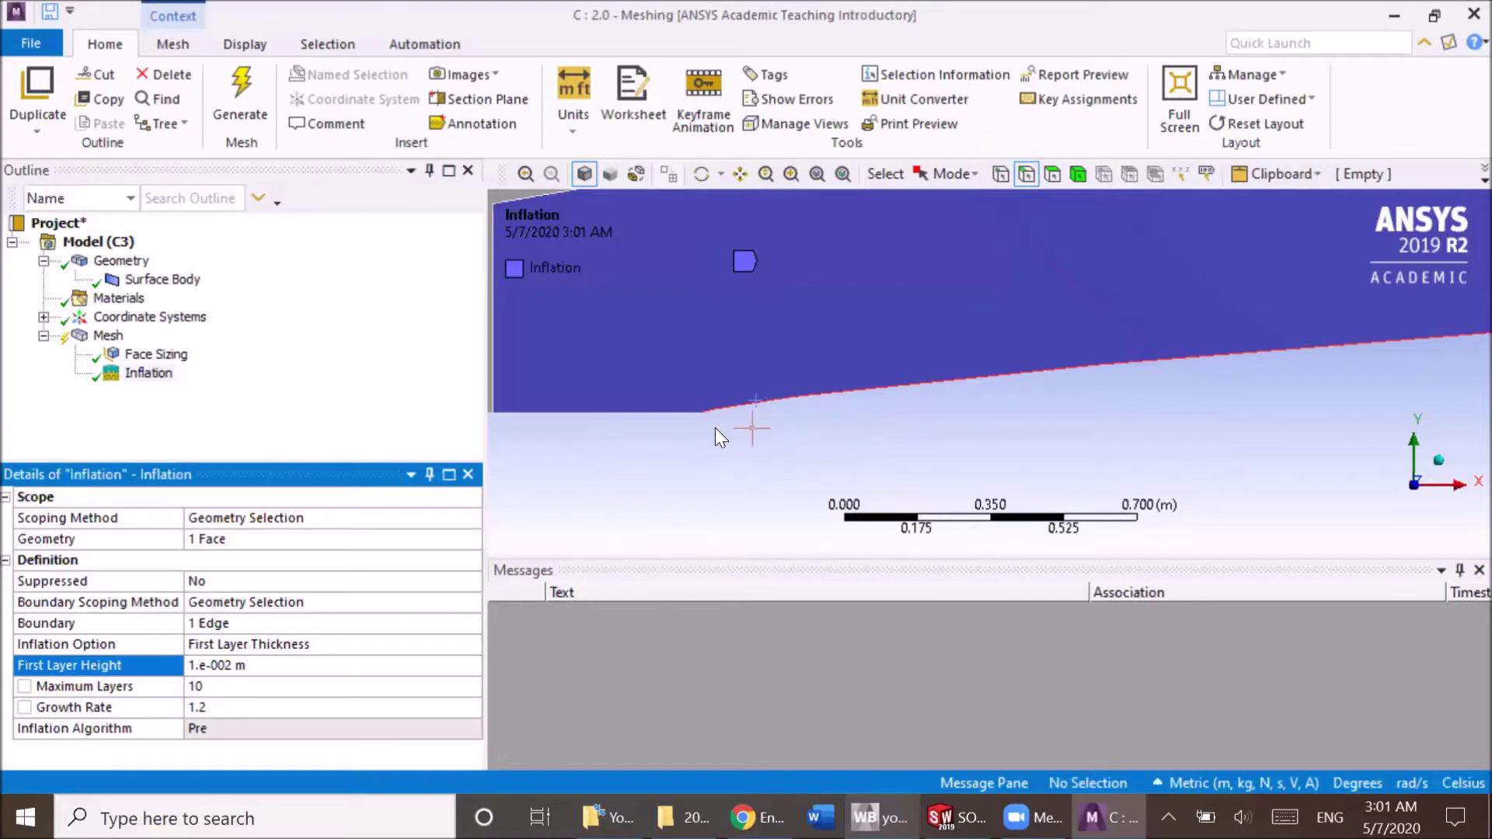
- Insert a second sizing control on the mesh and apply it to the small split-off face
left_click(107, 336)
left_click(148, 374)
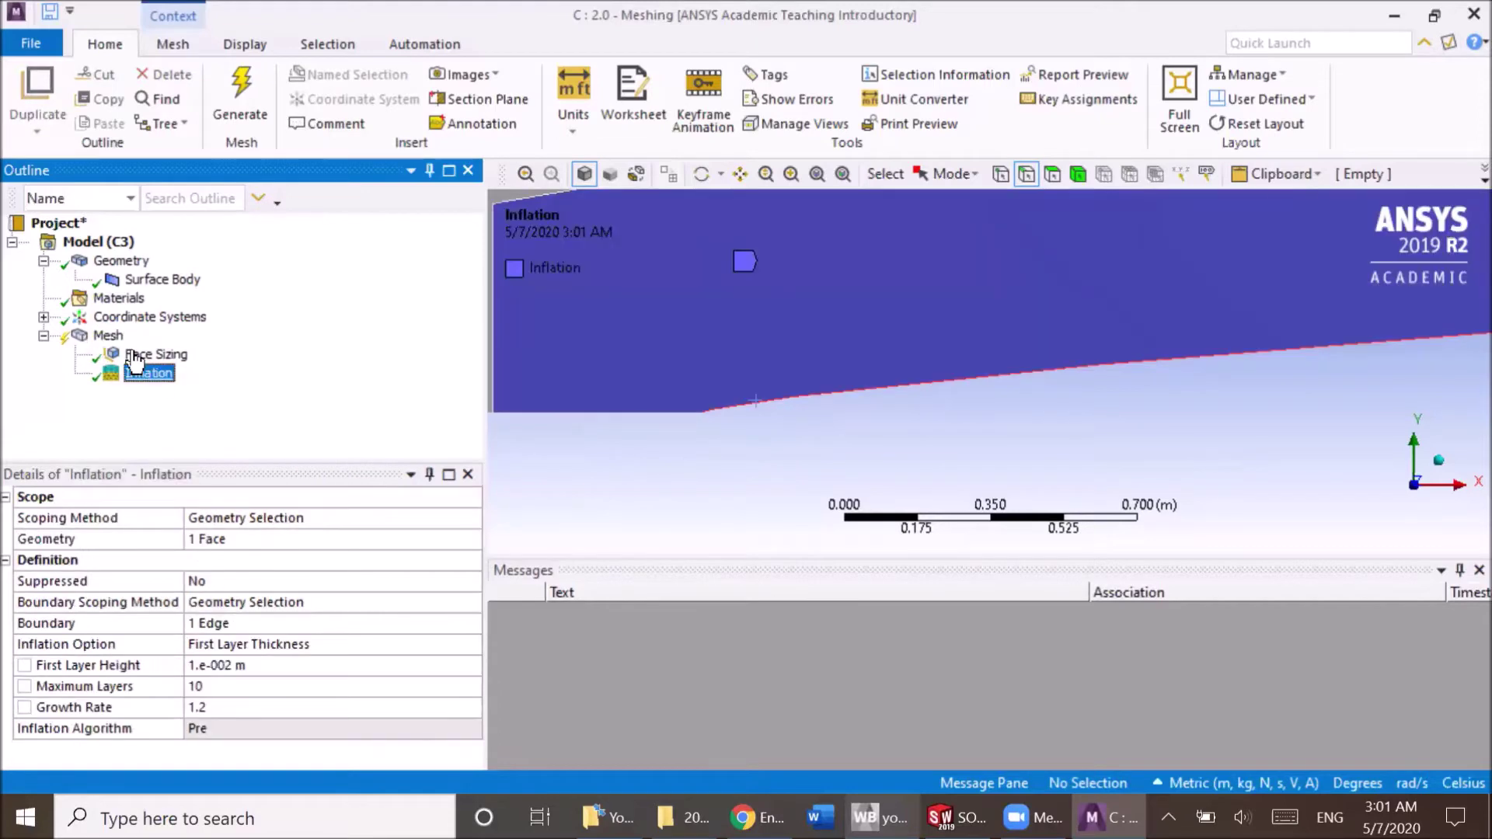
left_click(106, 335)
right_click(105, 336)
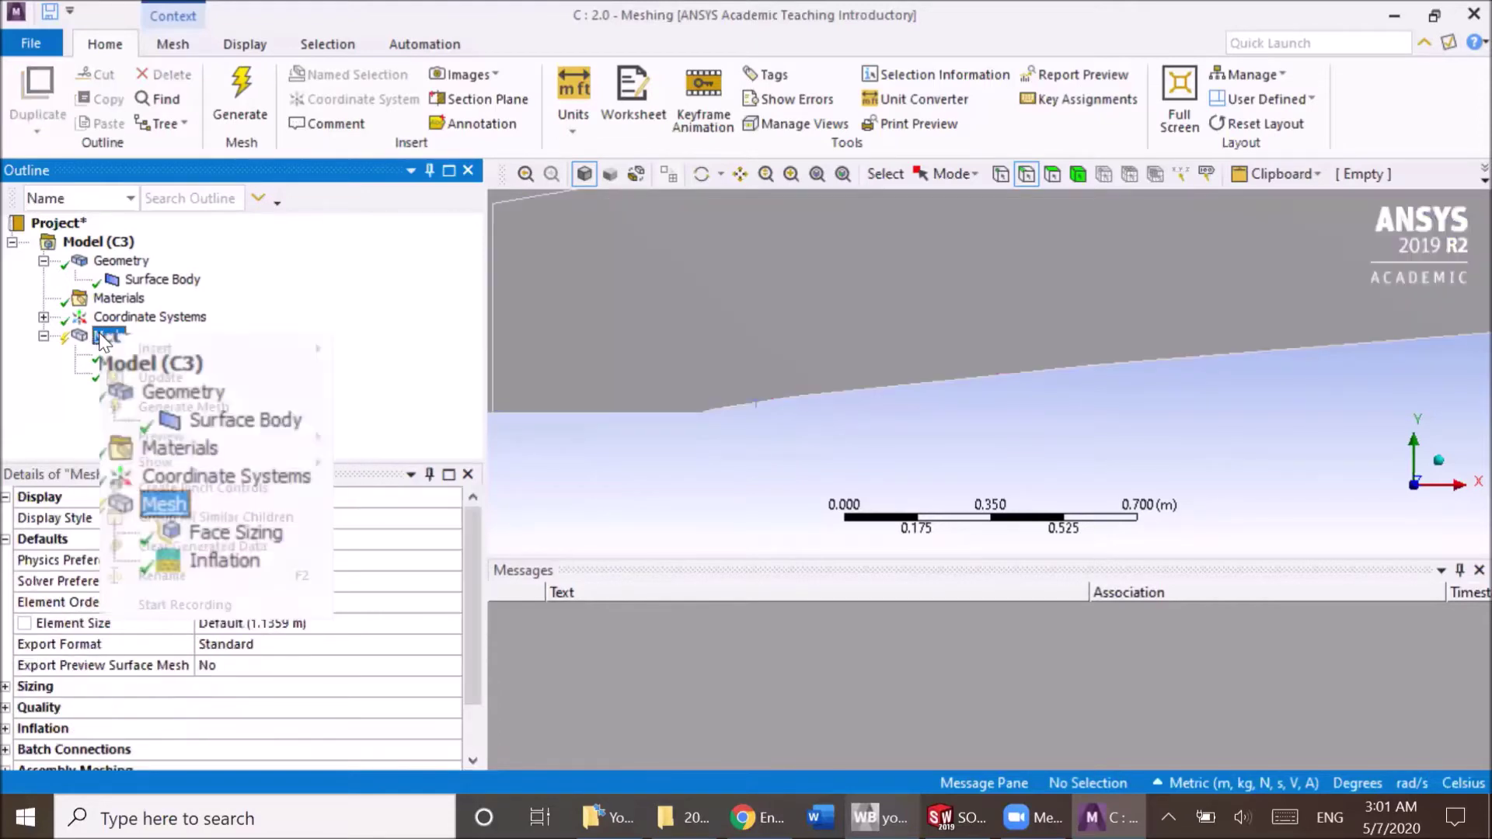
mouse_move(181, 351)
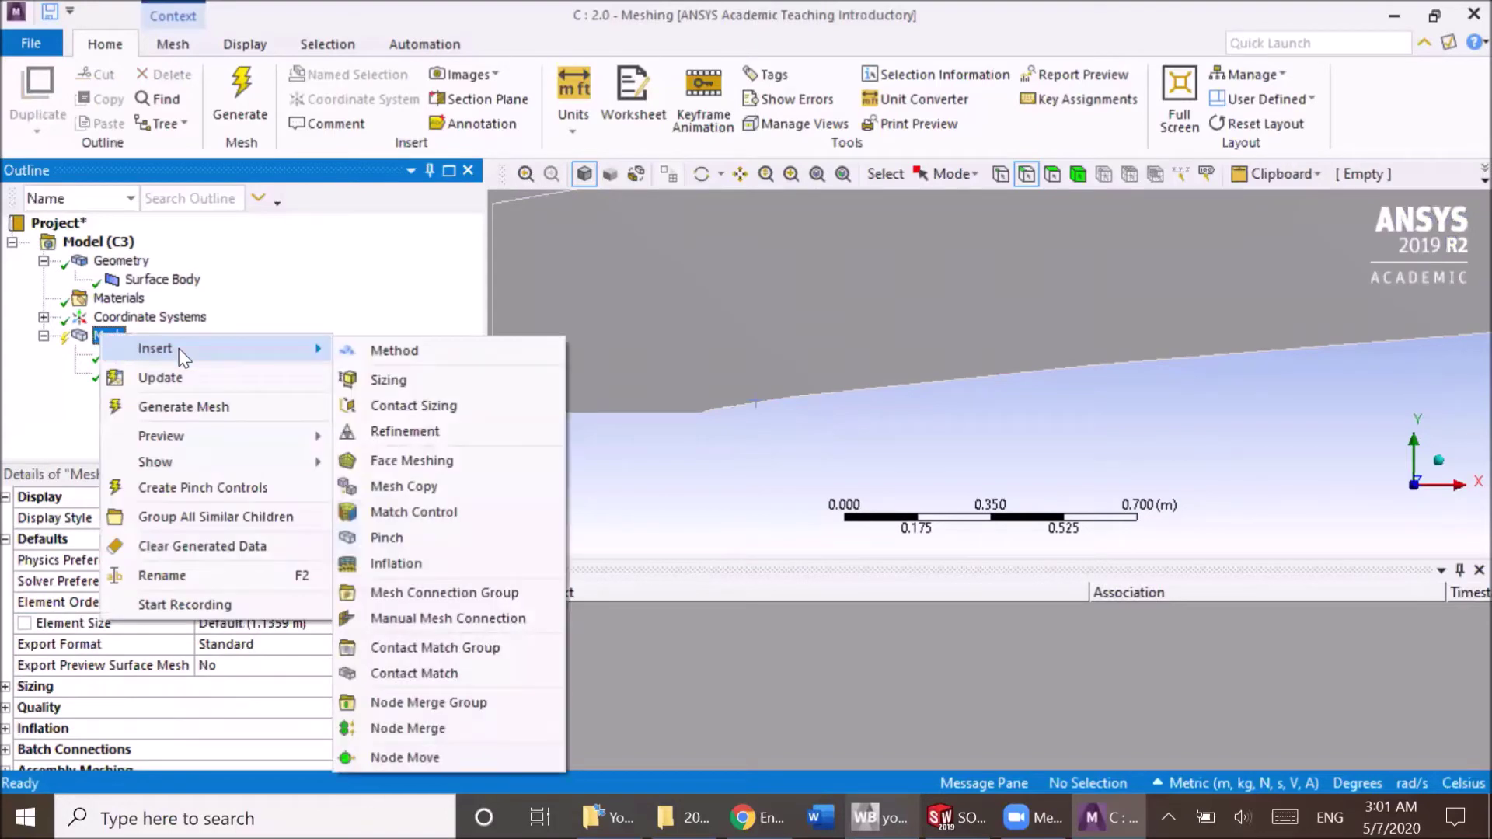
left_click(388, 379)
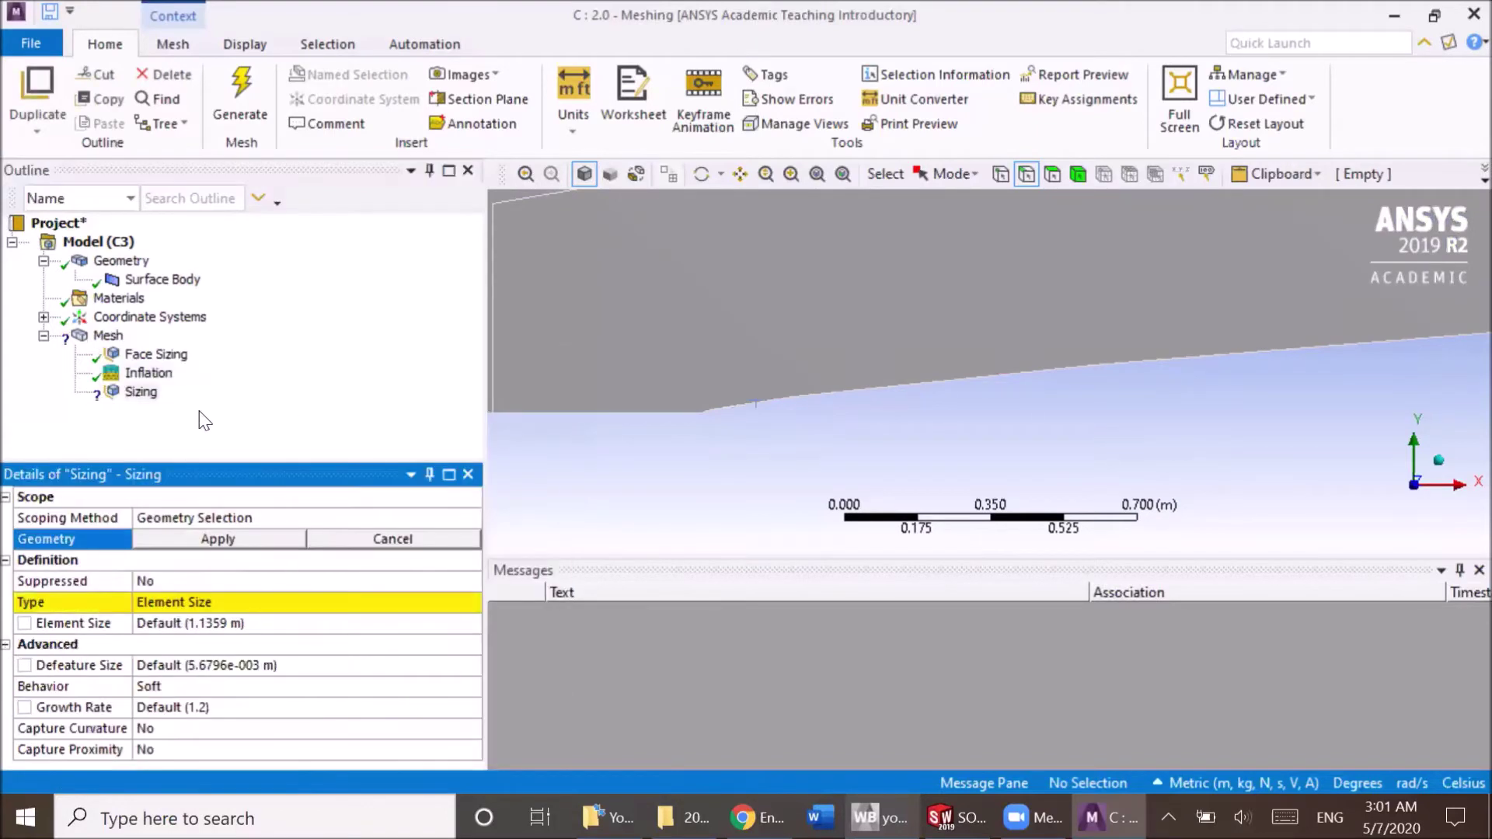
left_click(1077, 175)
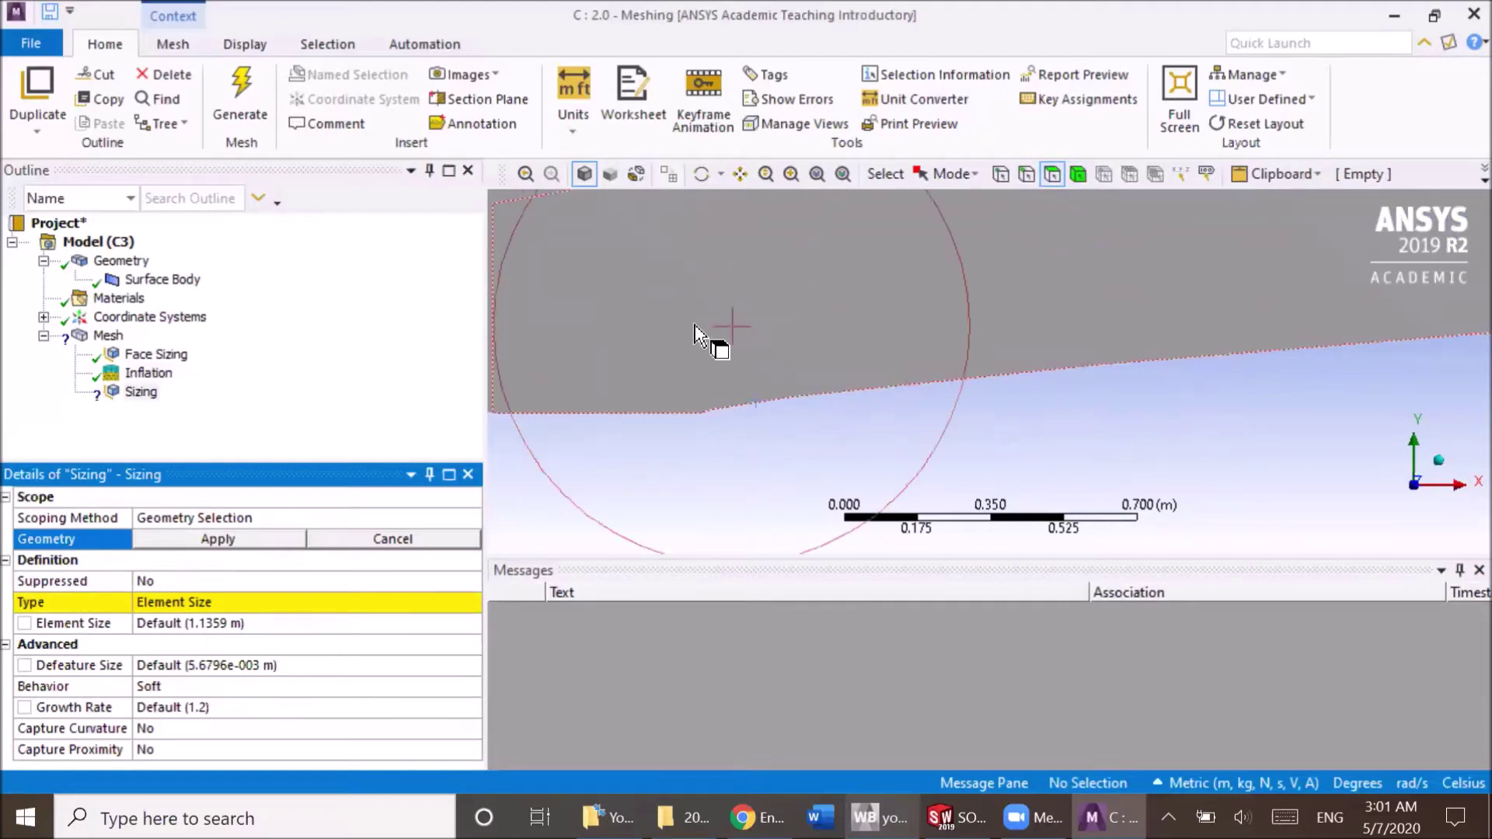
left_click(740, 342)
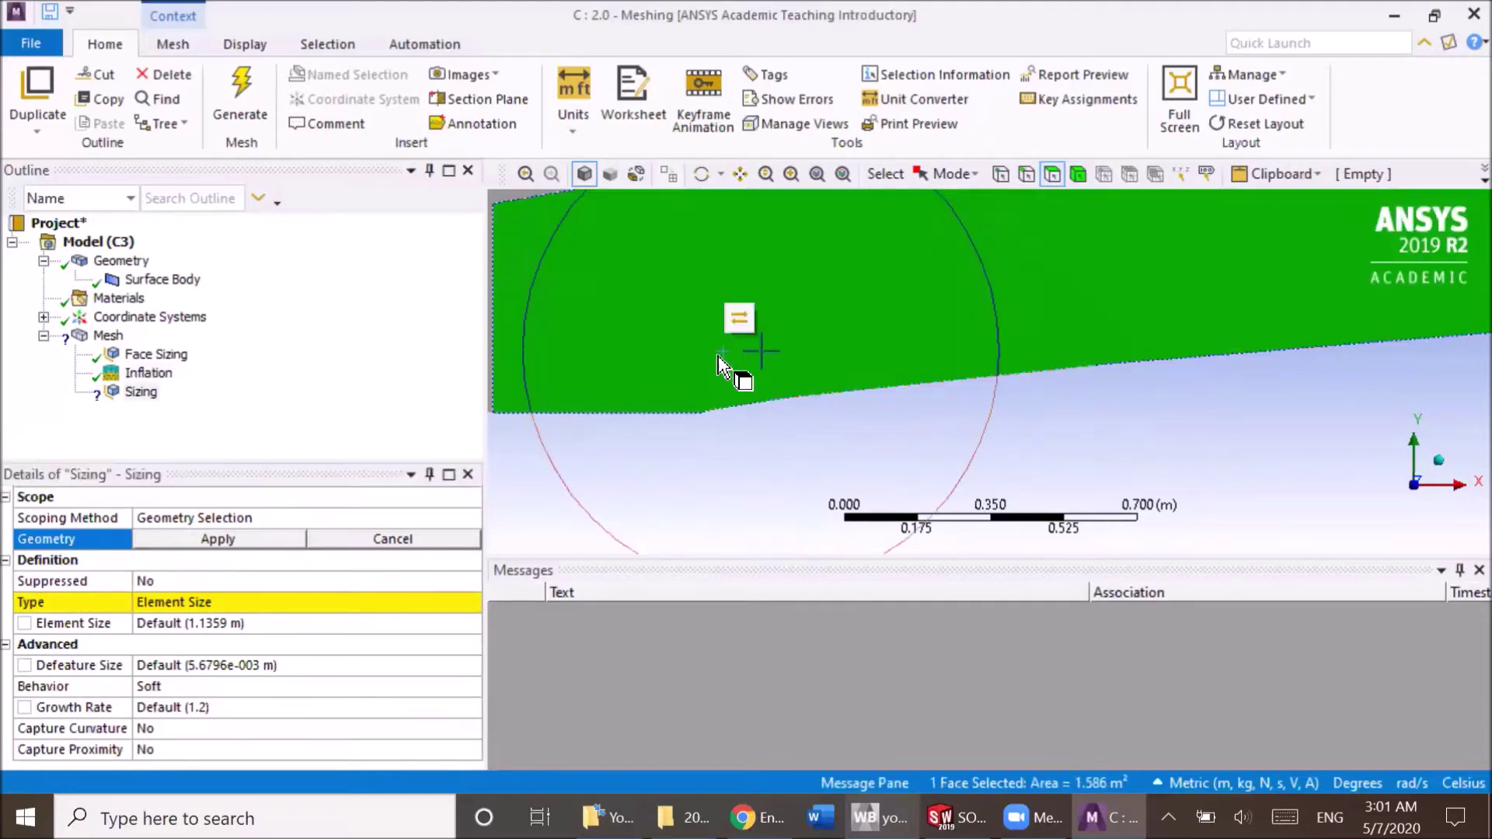
left_click(195, 538)
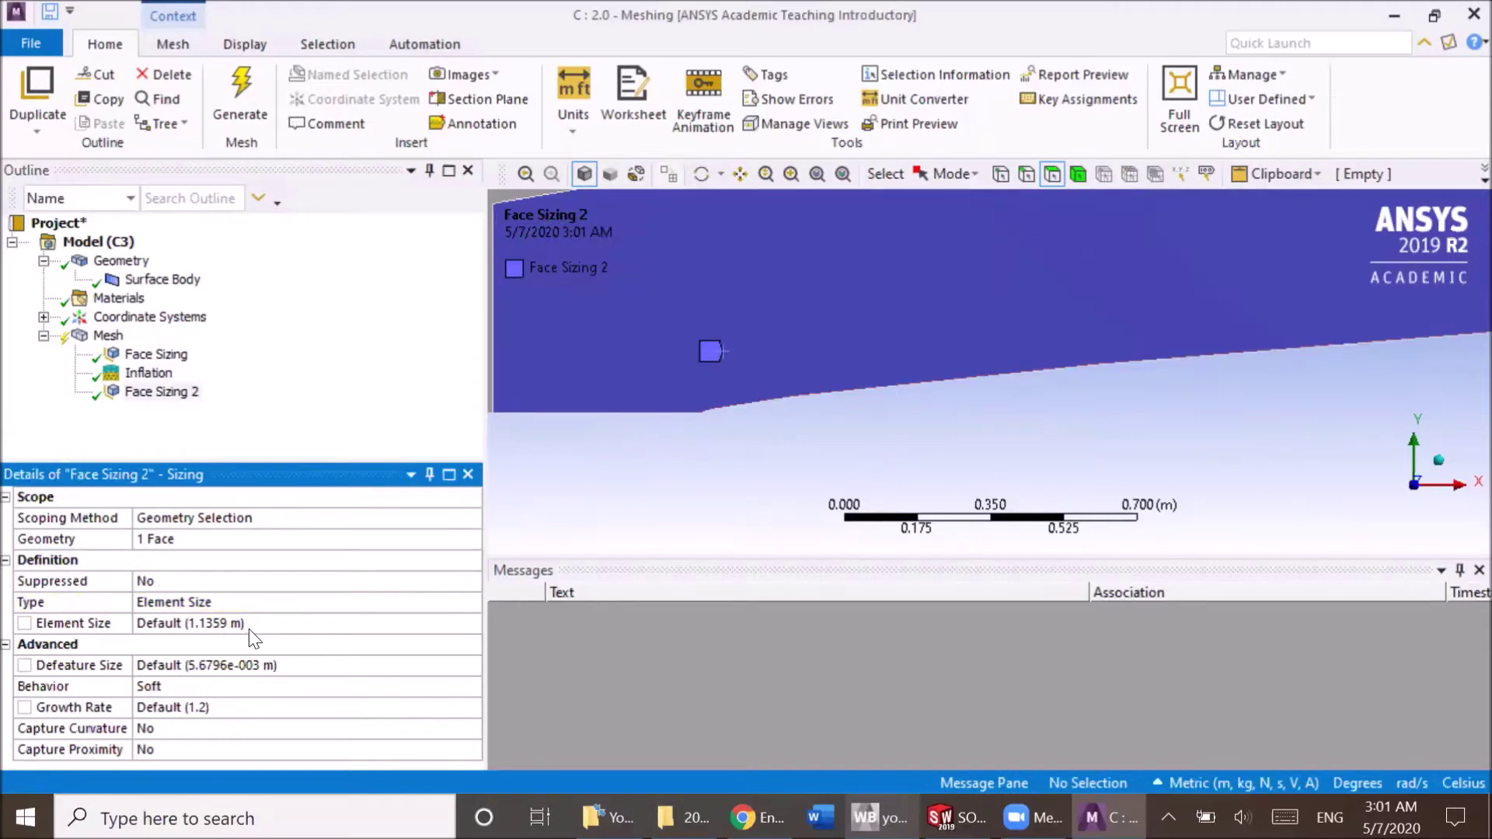
- Change the second face sizing's type to Sphere of Influence, centered on the Global Coordinate System
left_click(273, 602)
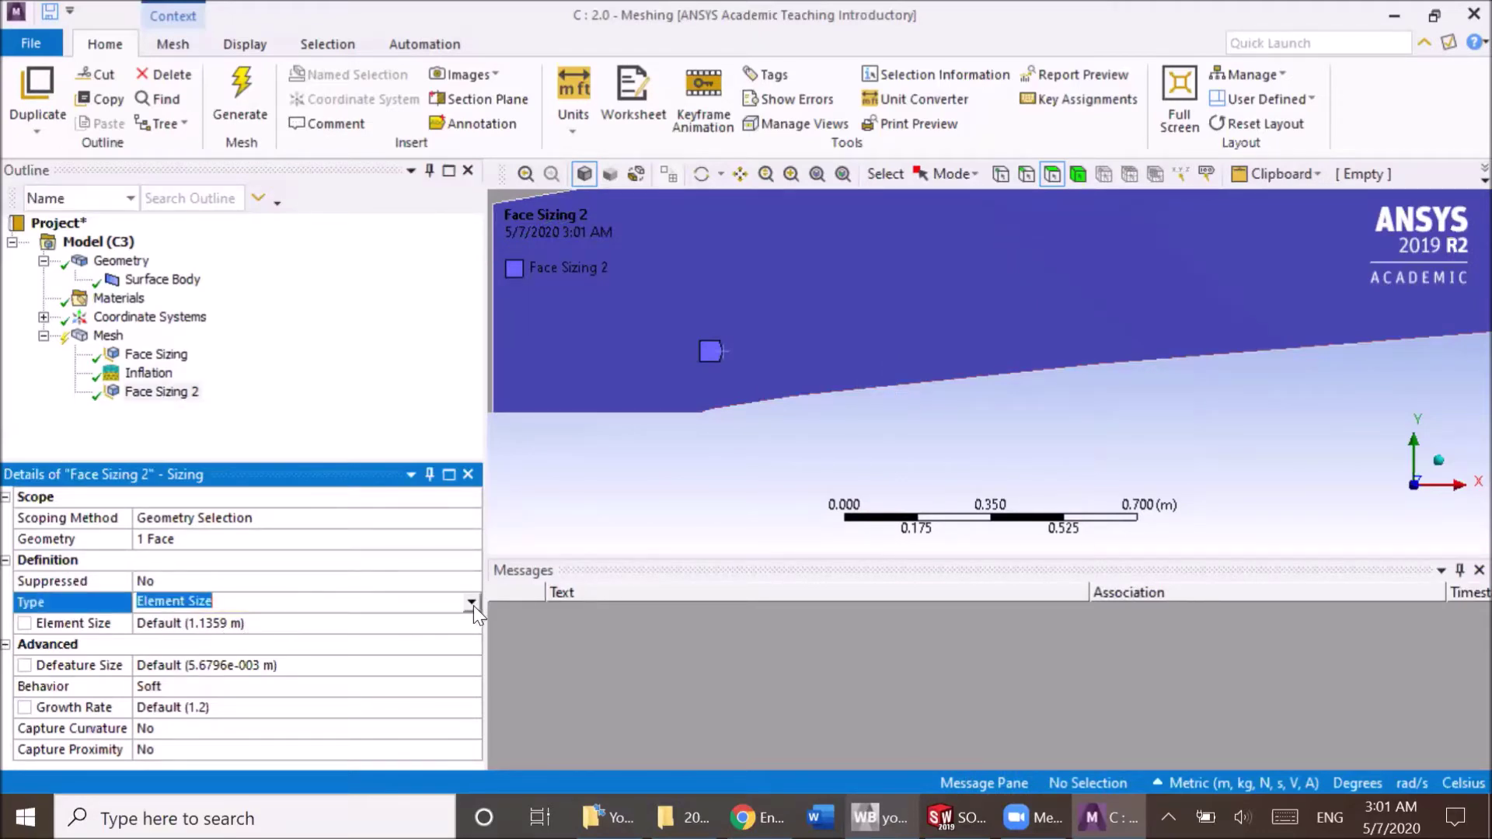
left_click(471, 603)
left_click(404, 633)
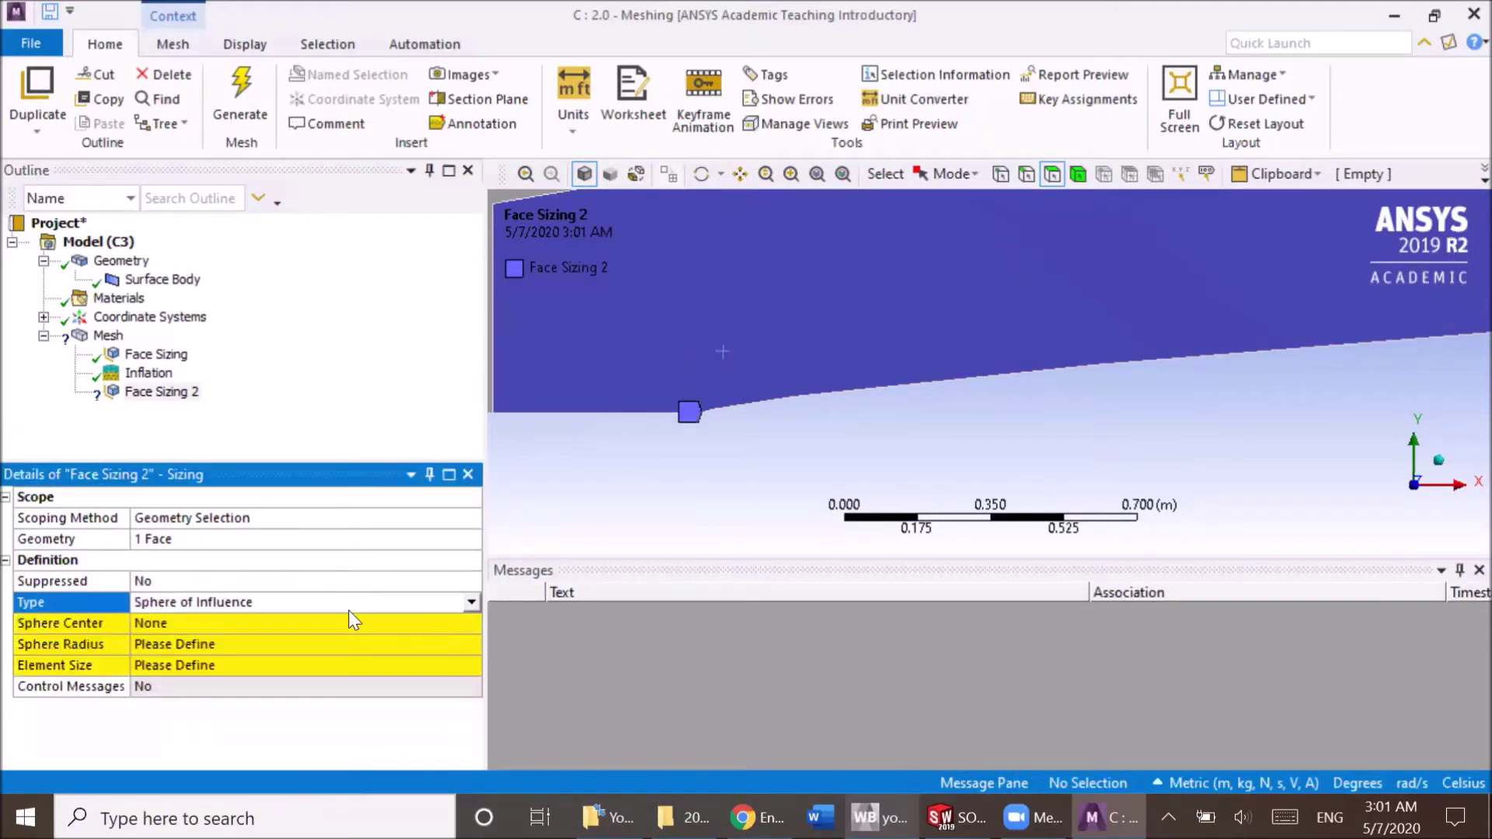
left_click(233, 622)
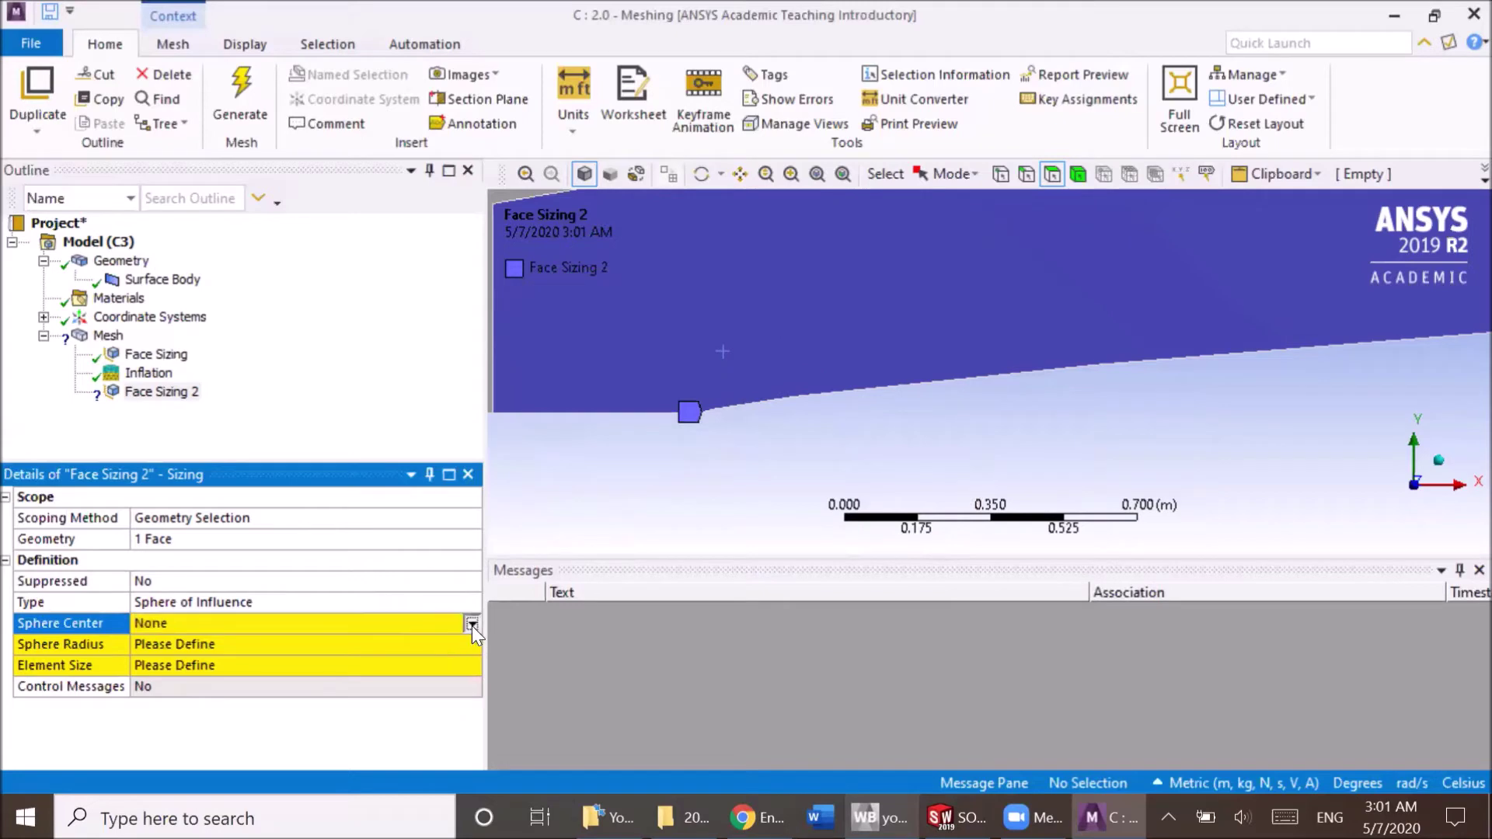
left_click(471, 623)
left_click(361, 642)
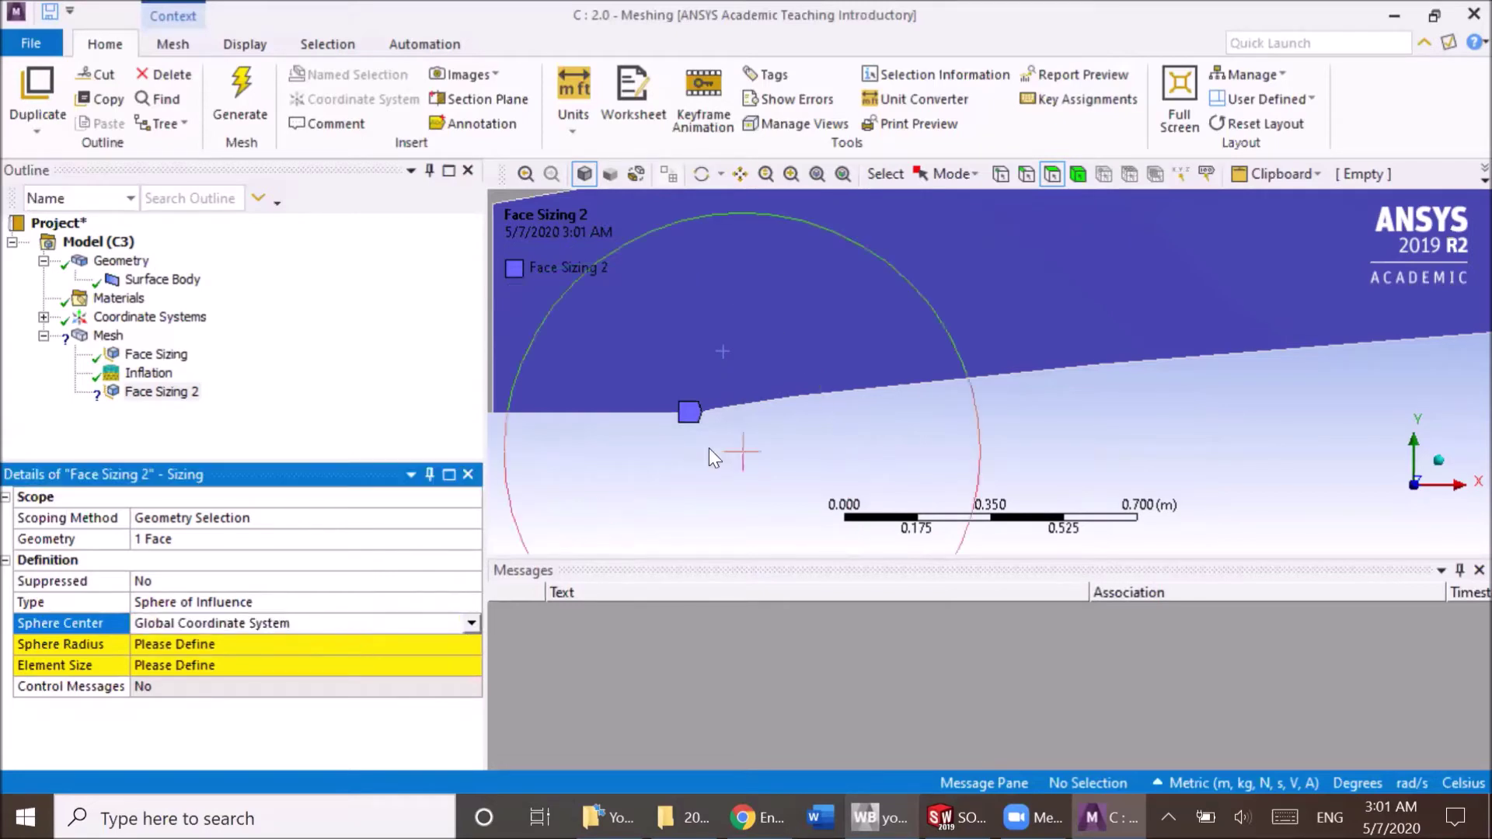
- Give the second face sizing an element size of 0.01 m and a sphere radius of 0.1 m
left_click(225, 643)
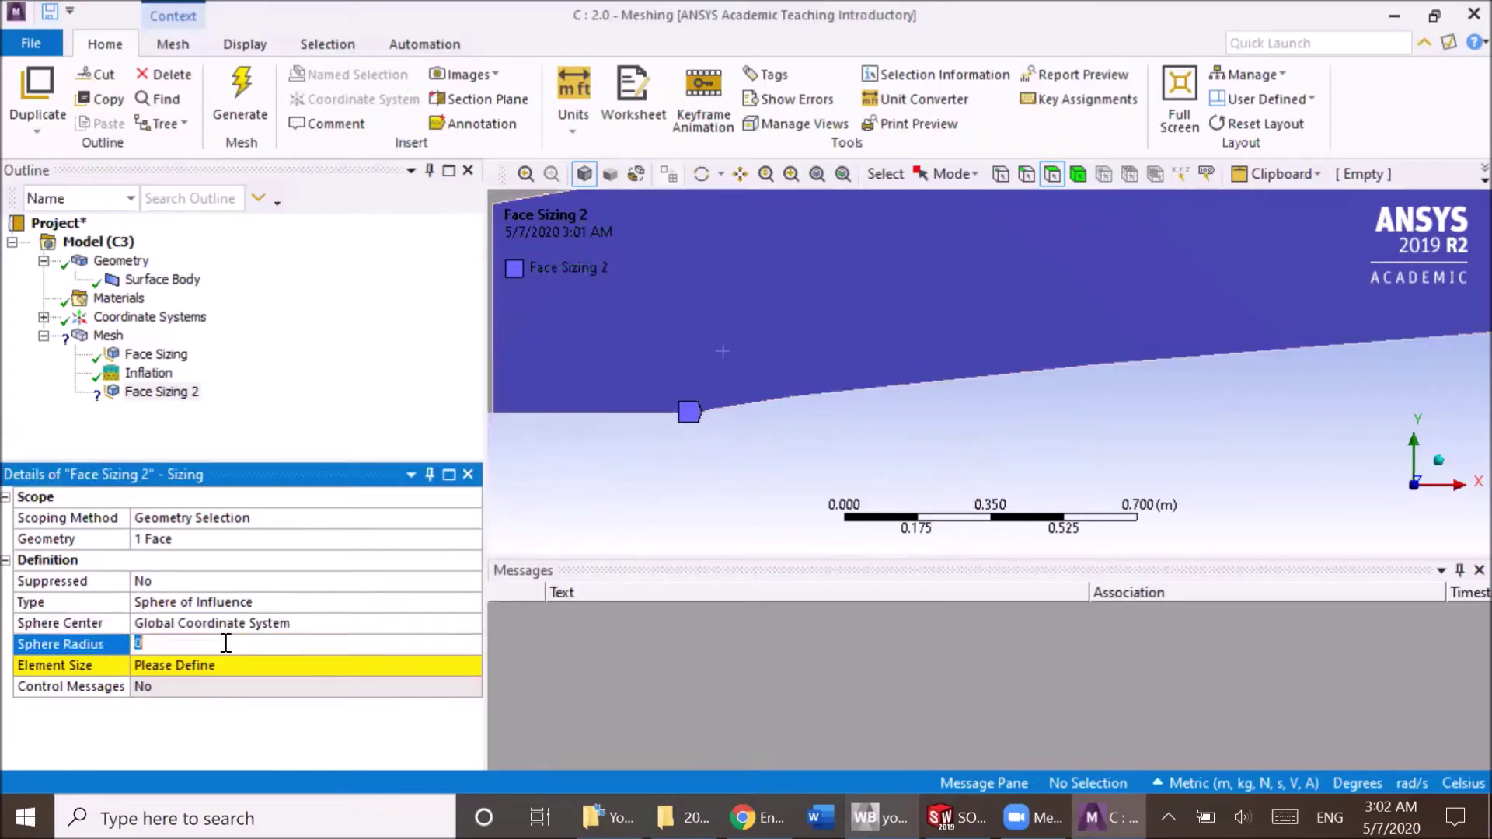
left_click(184, 665)
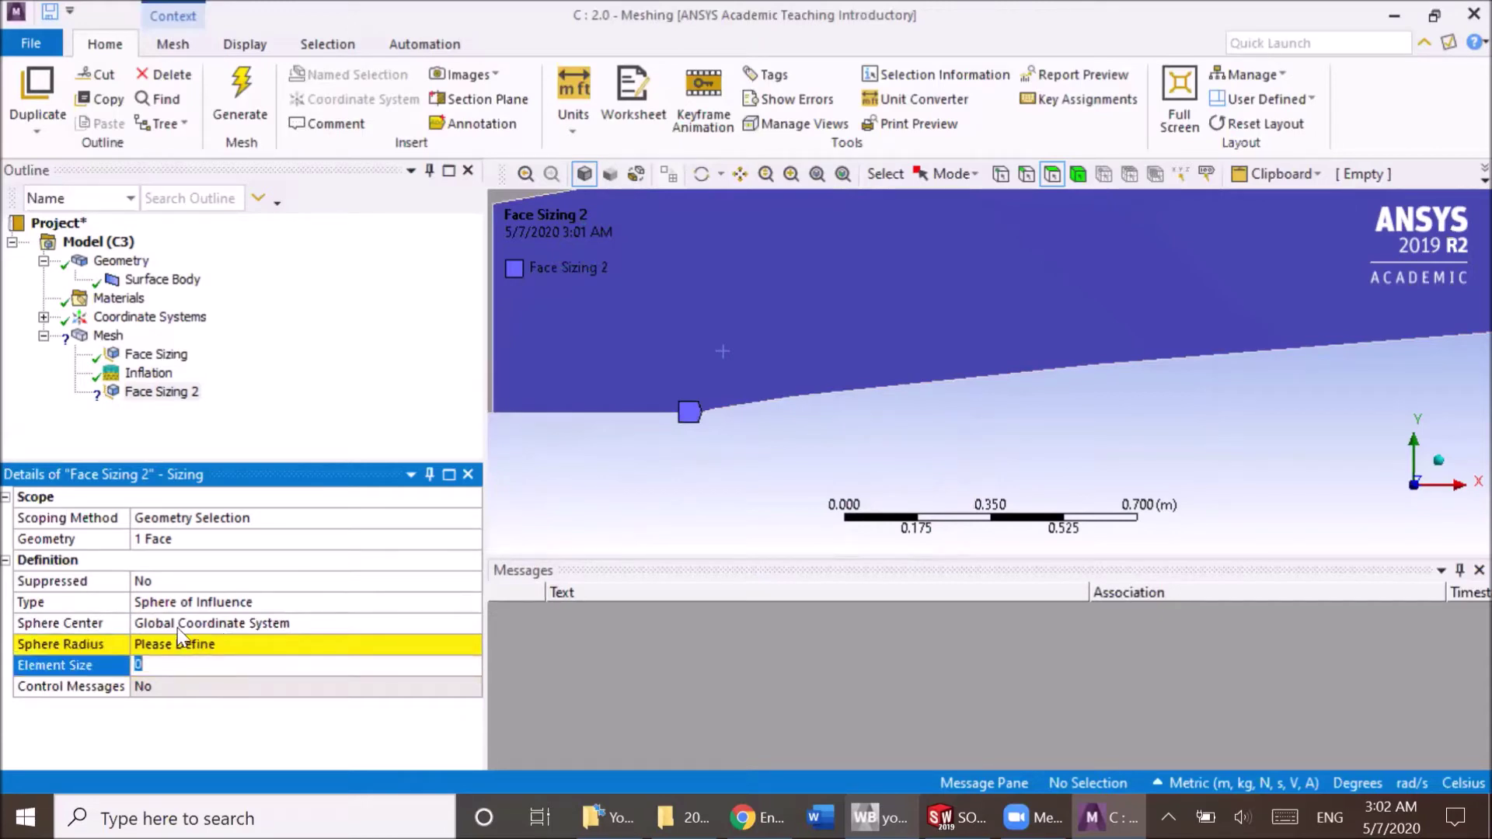
left_click(142, 374)
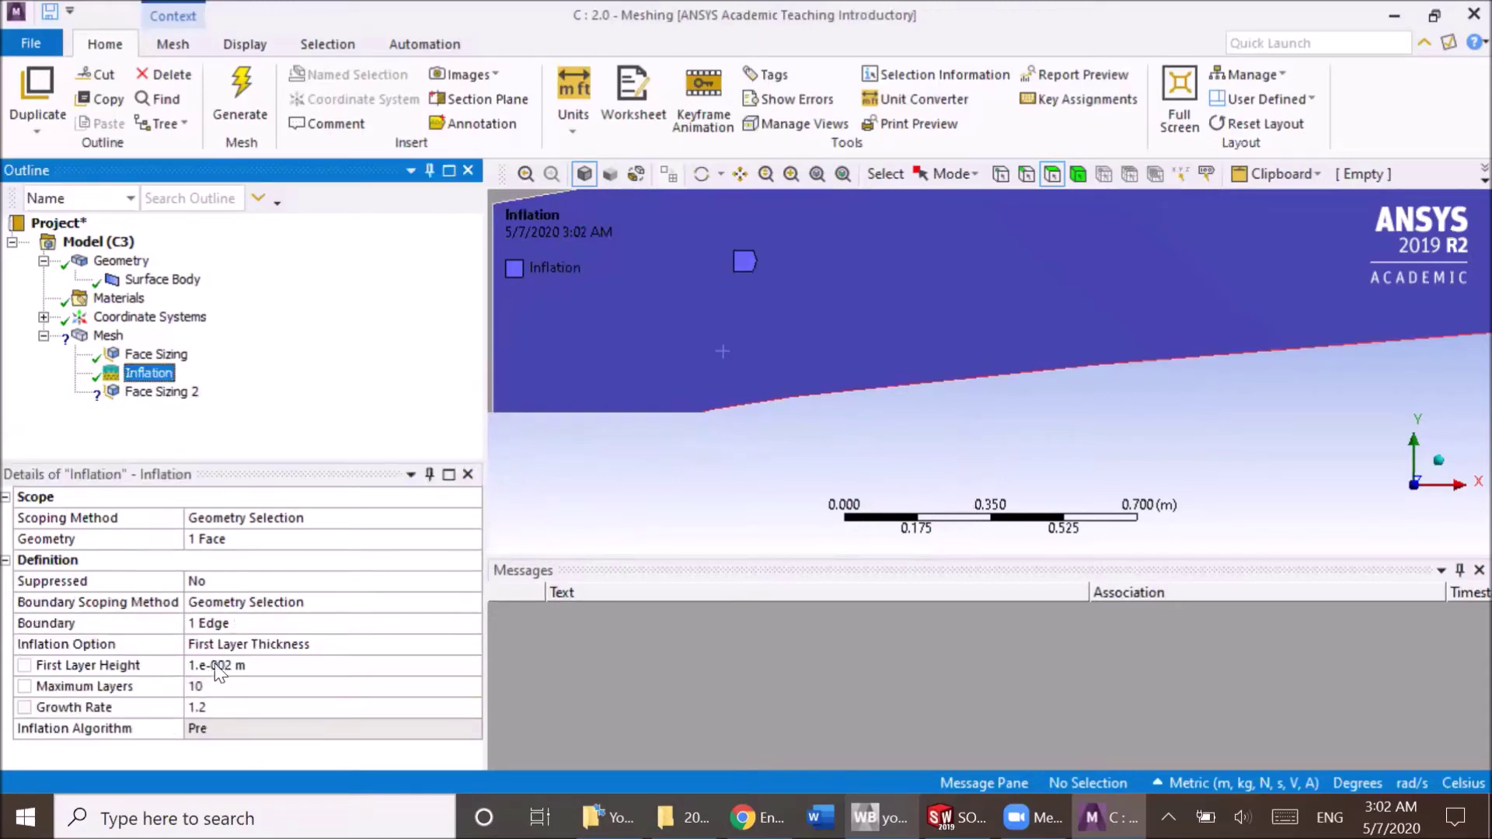
left_click(159, 392)
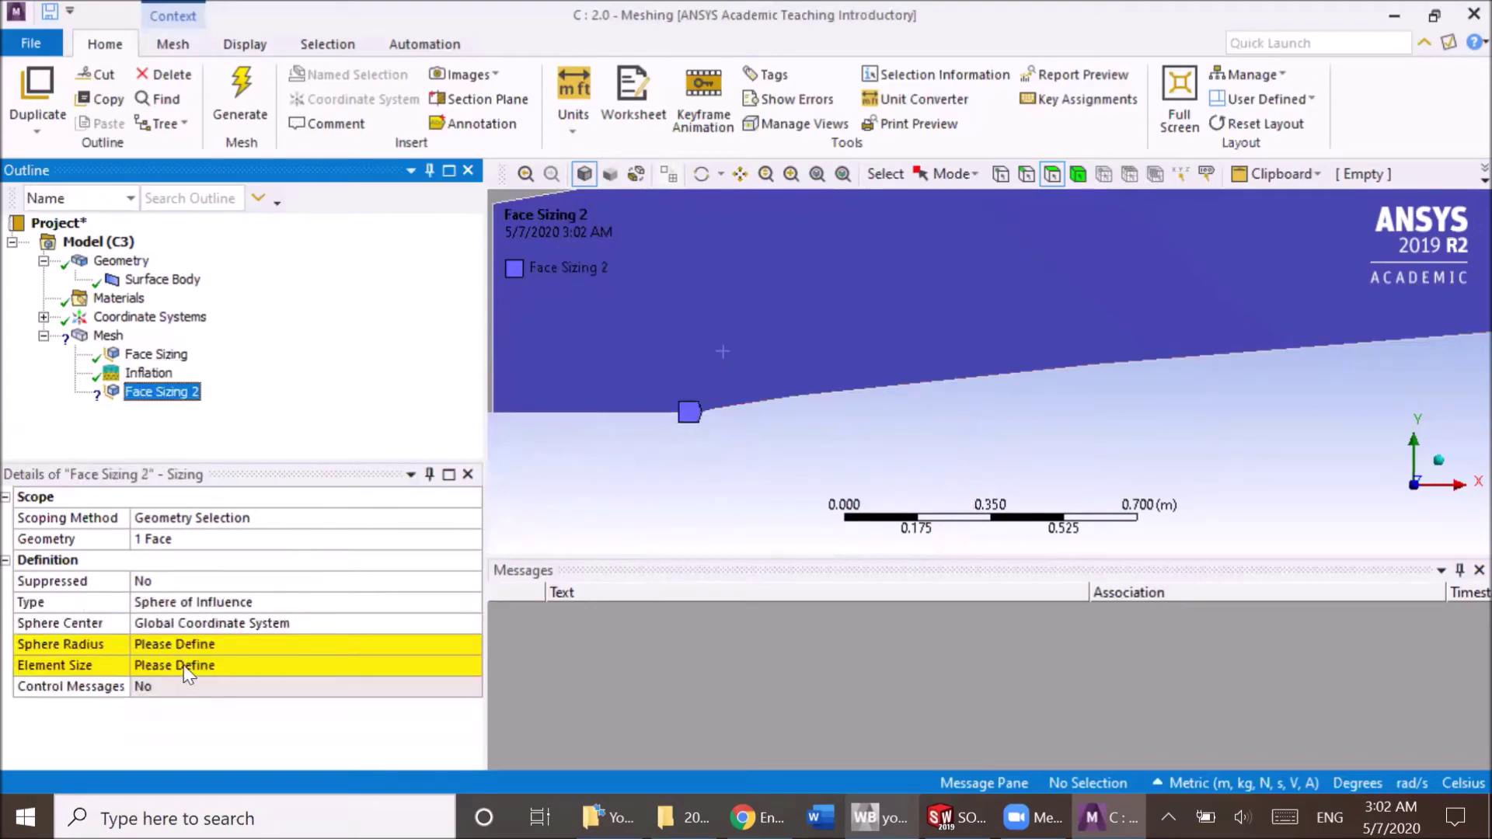
left_click(183, 664)
type("0.01")
key("Return")
left_click(194, 642)
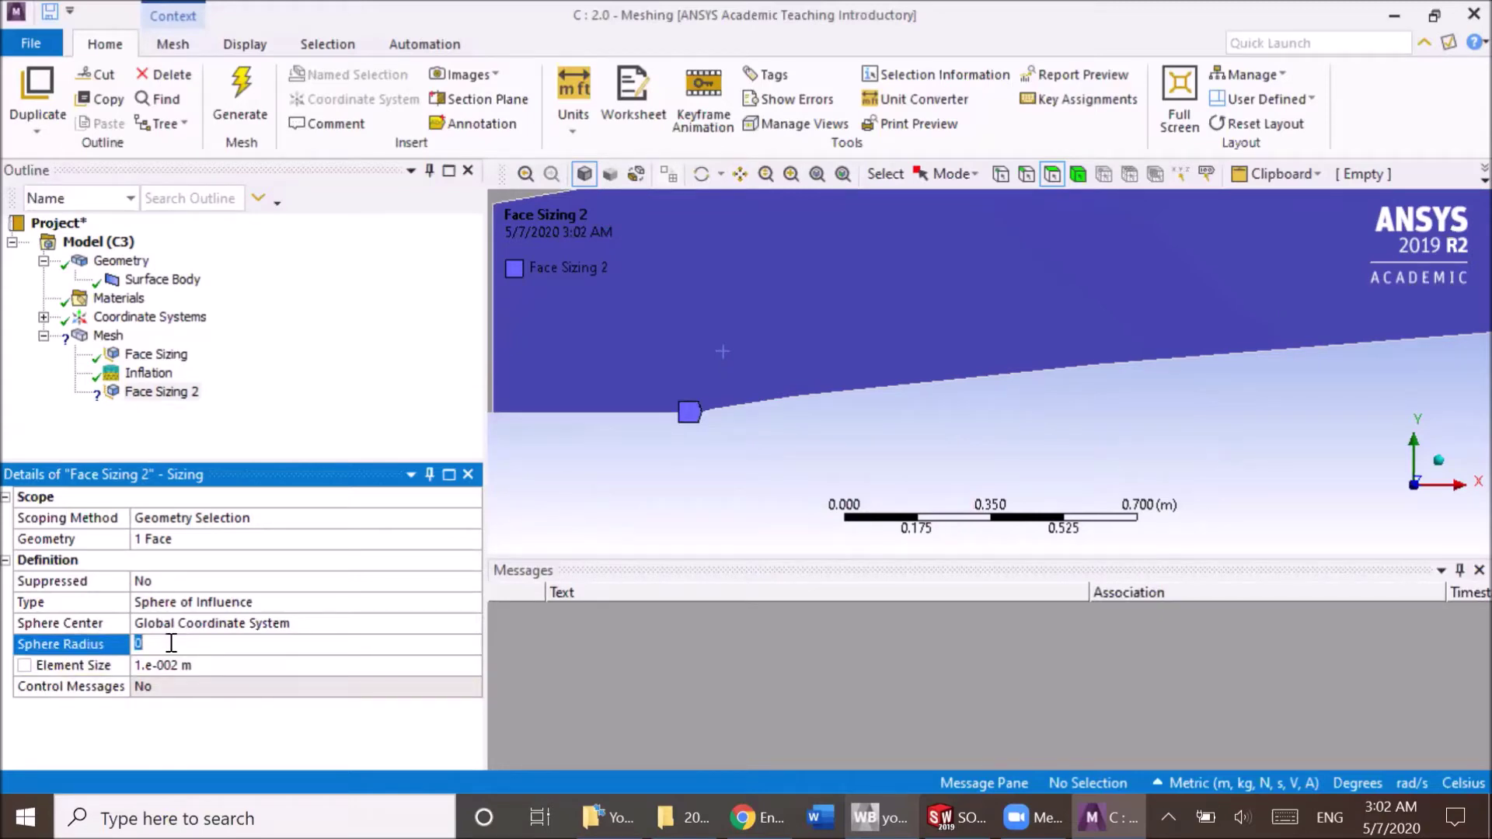
type("0.1")
key("Return")
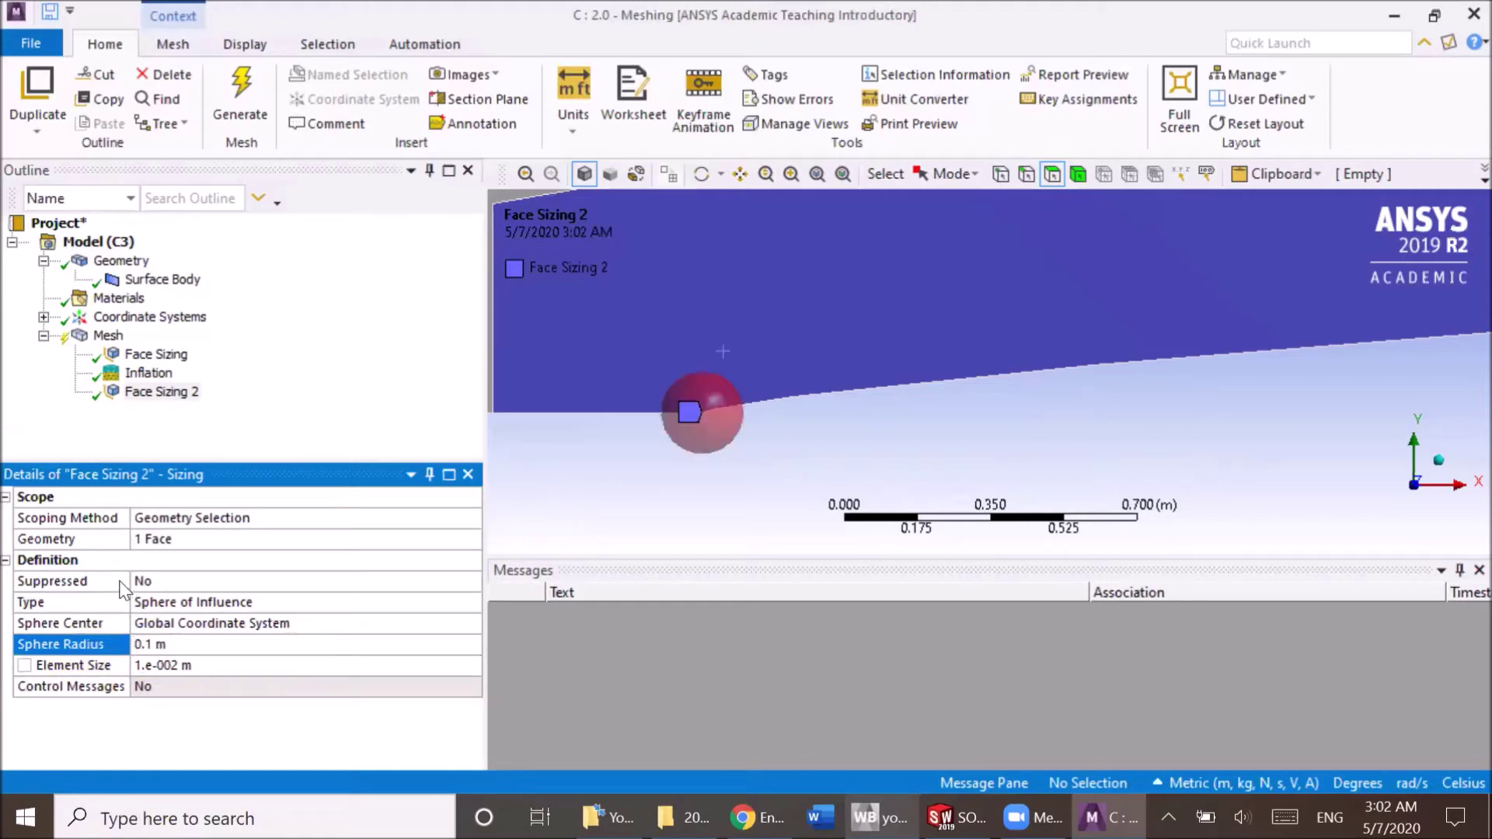
- Insert another sizing control on the mesh and apply it to the sloped lower edge, using edge selection
left_click(124, 354)
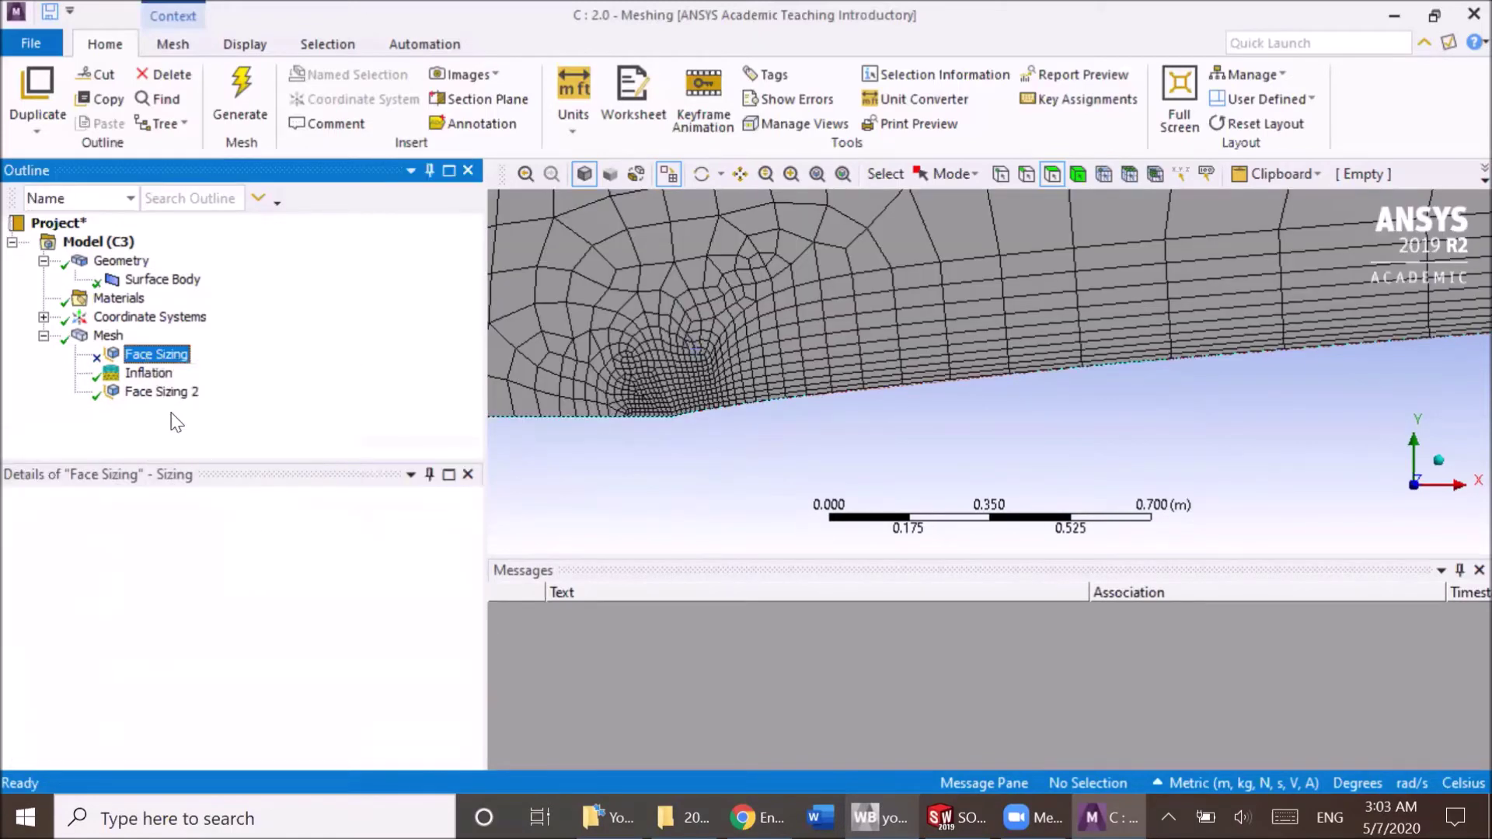
left_click(86, 341)
right_click(85, 341)
mouse_move(187, 351)
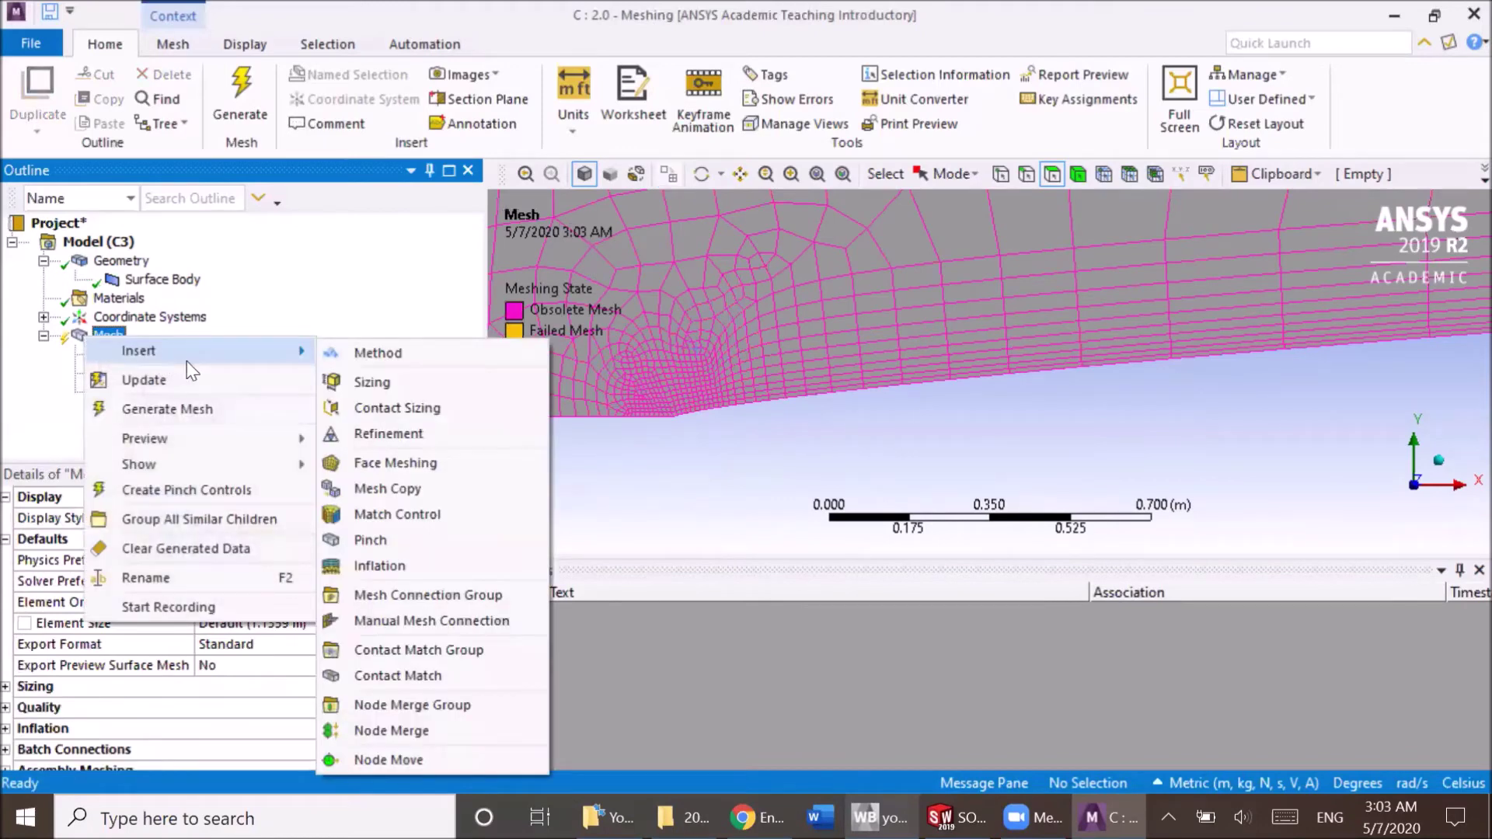
left_click(374, 384)
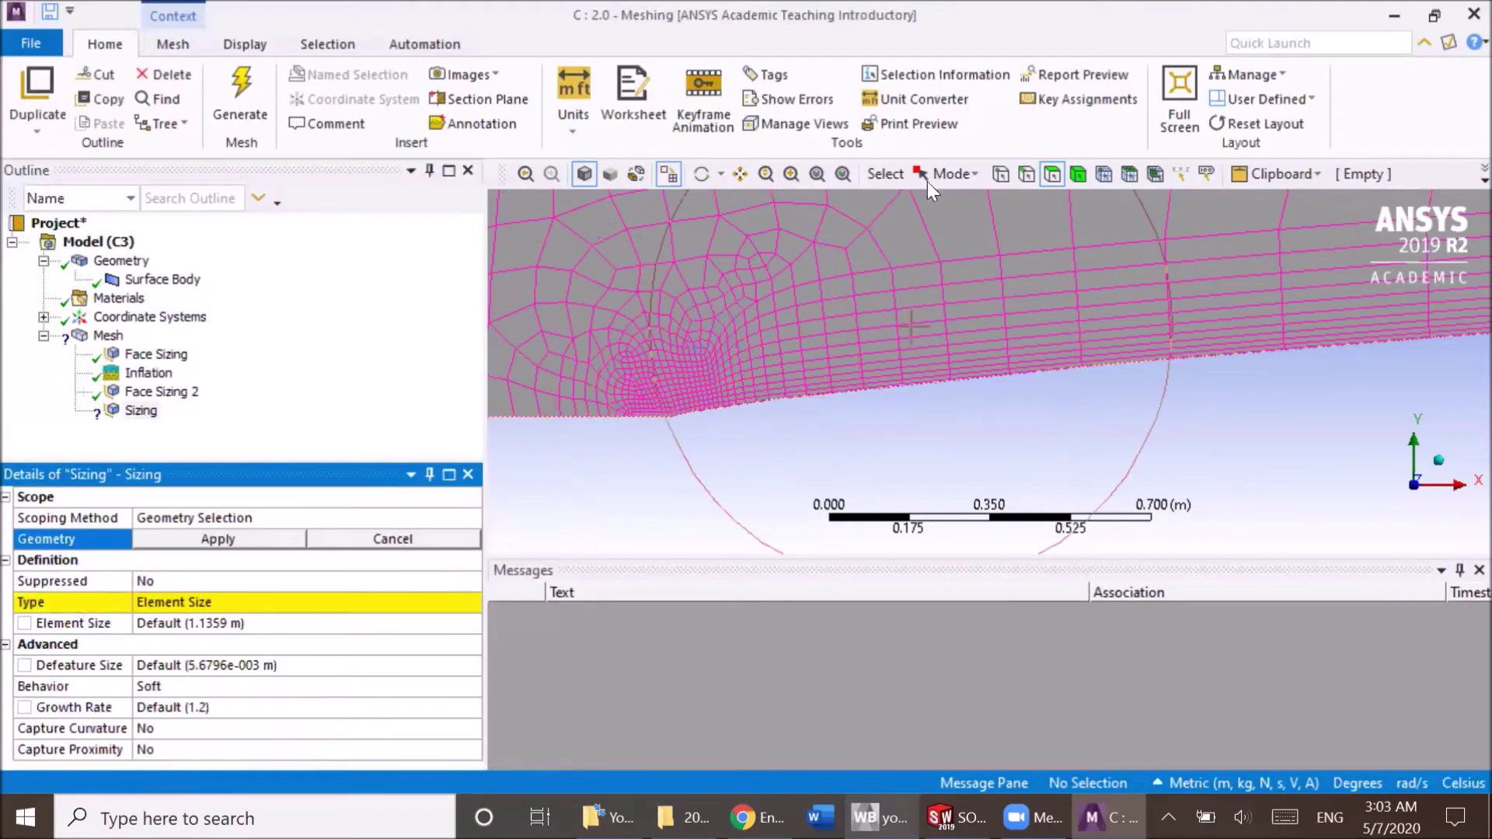
left_click(1026, 176)
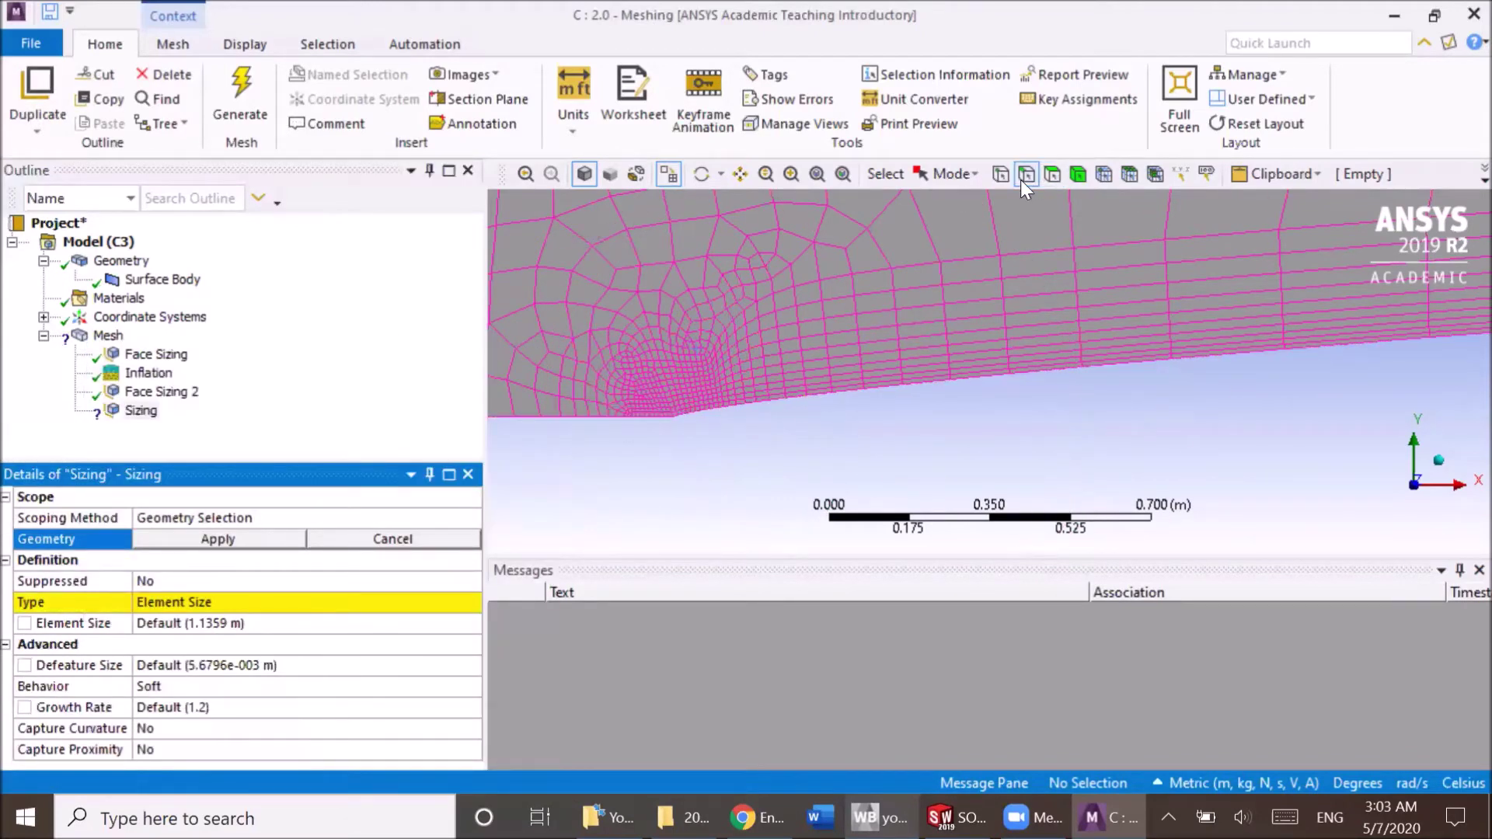
left_click(742, 408)
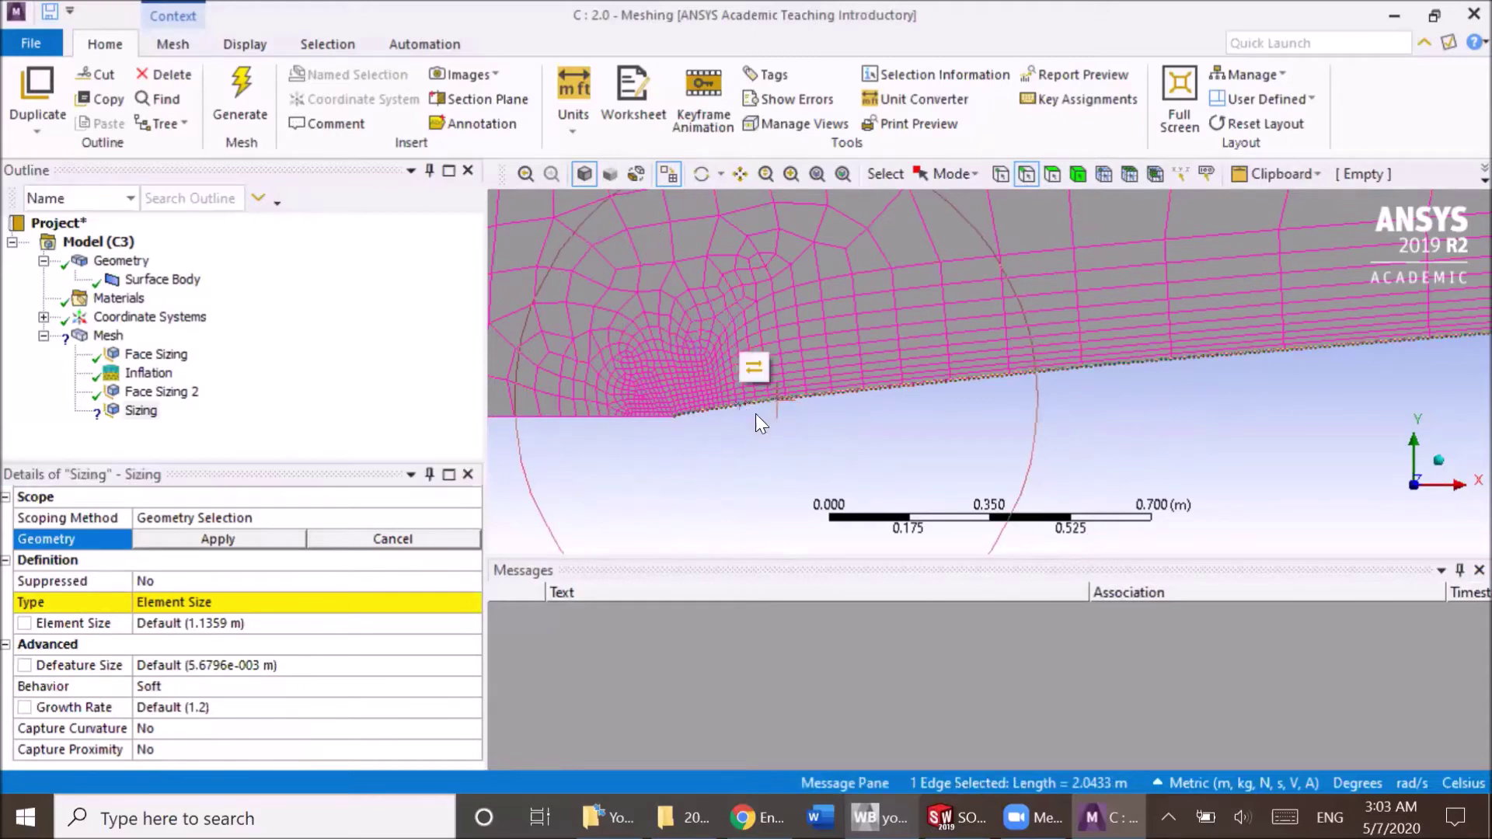
left_click(268, 539)
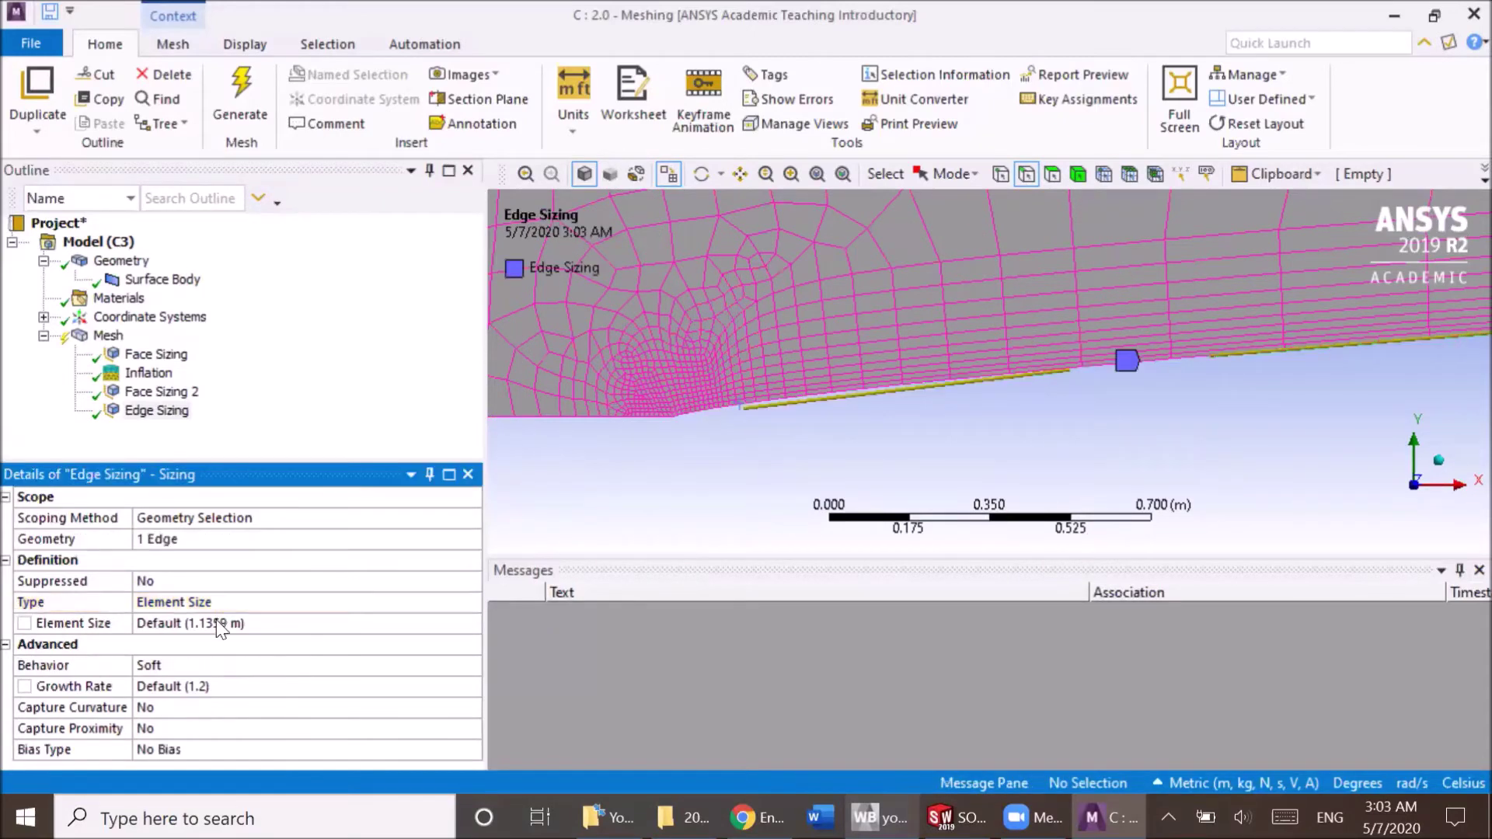
- Set the edge sizing's element size to 0.01 m, matching the inflation's first layer height
left_click(146, 374)
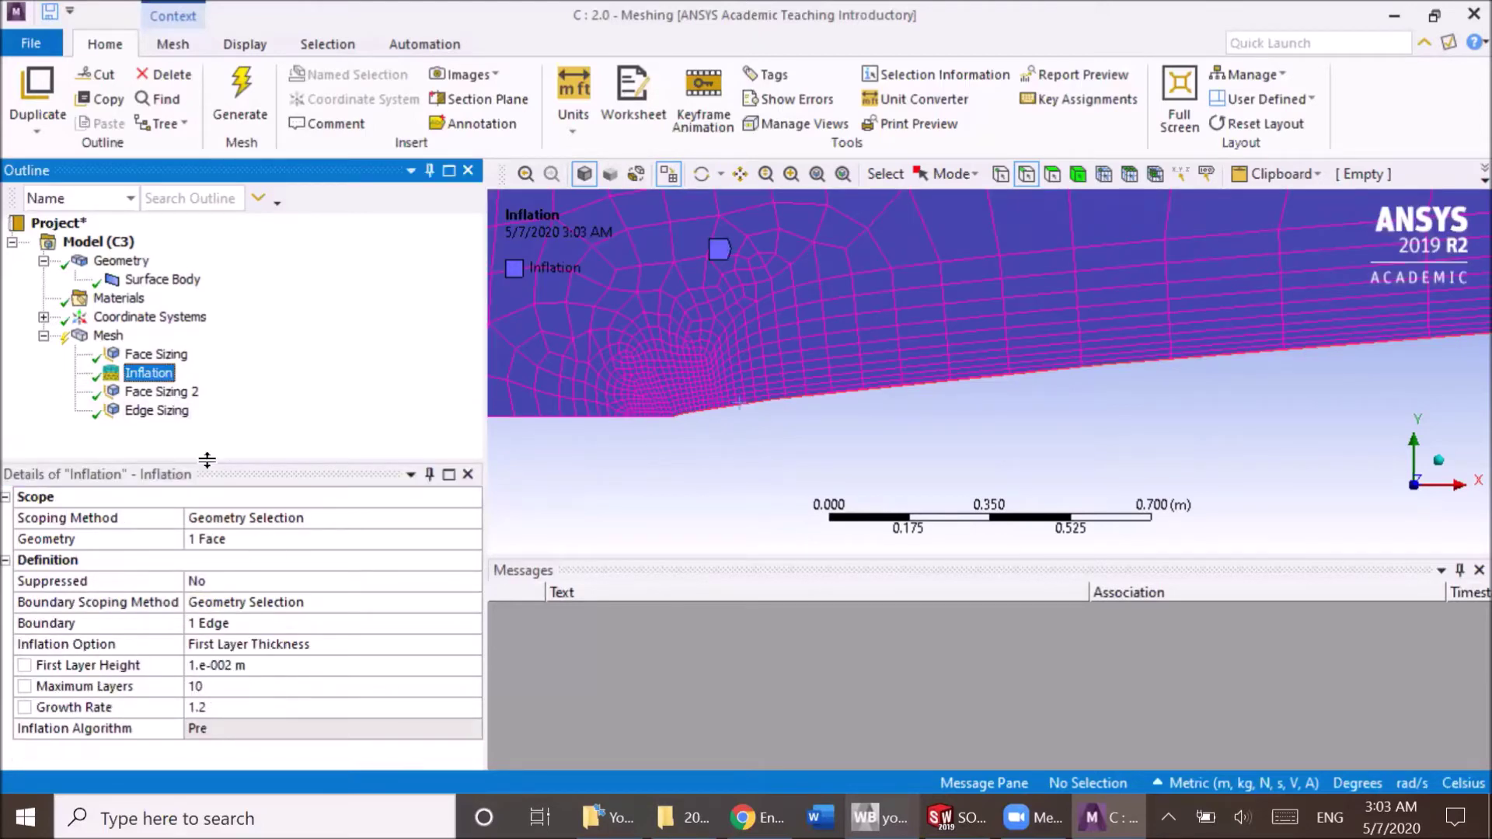
left_click(156, 410)
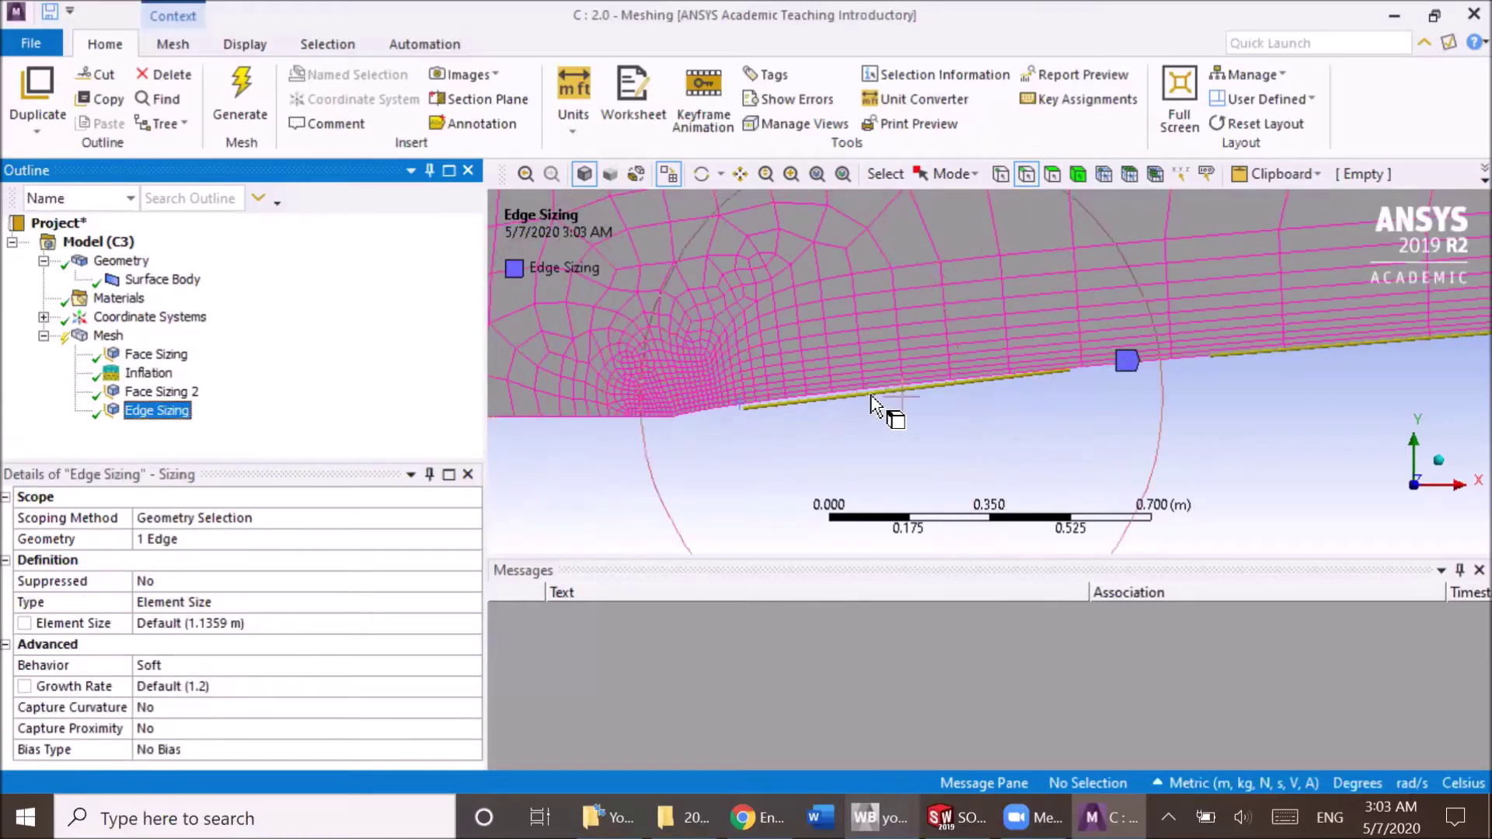
left_click(183, 693)
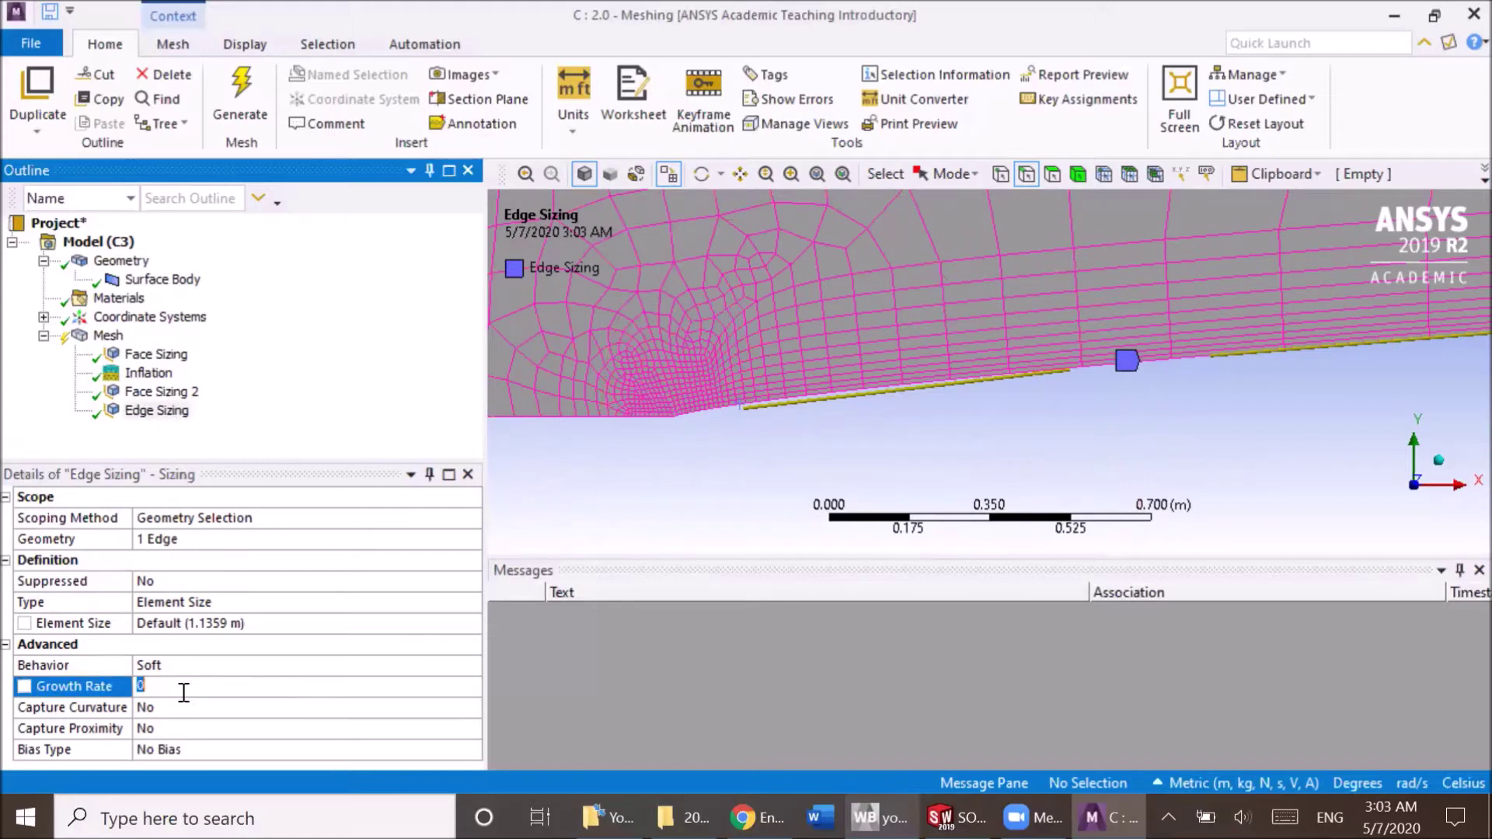
left_click(201, 627)
type("0.01")
key("Return")
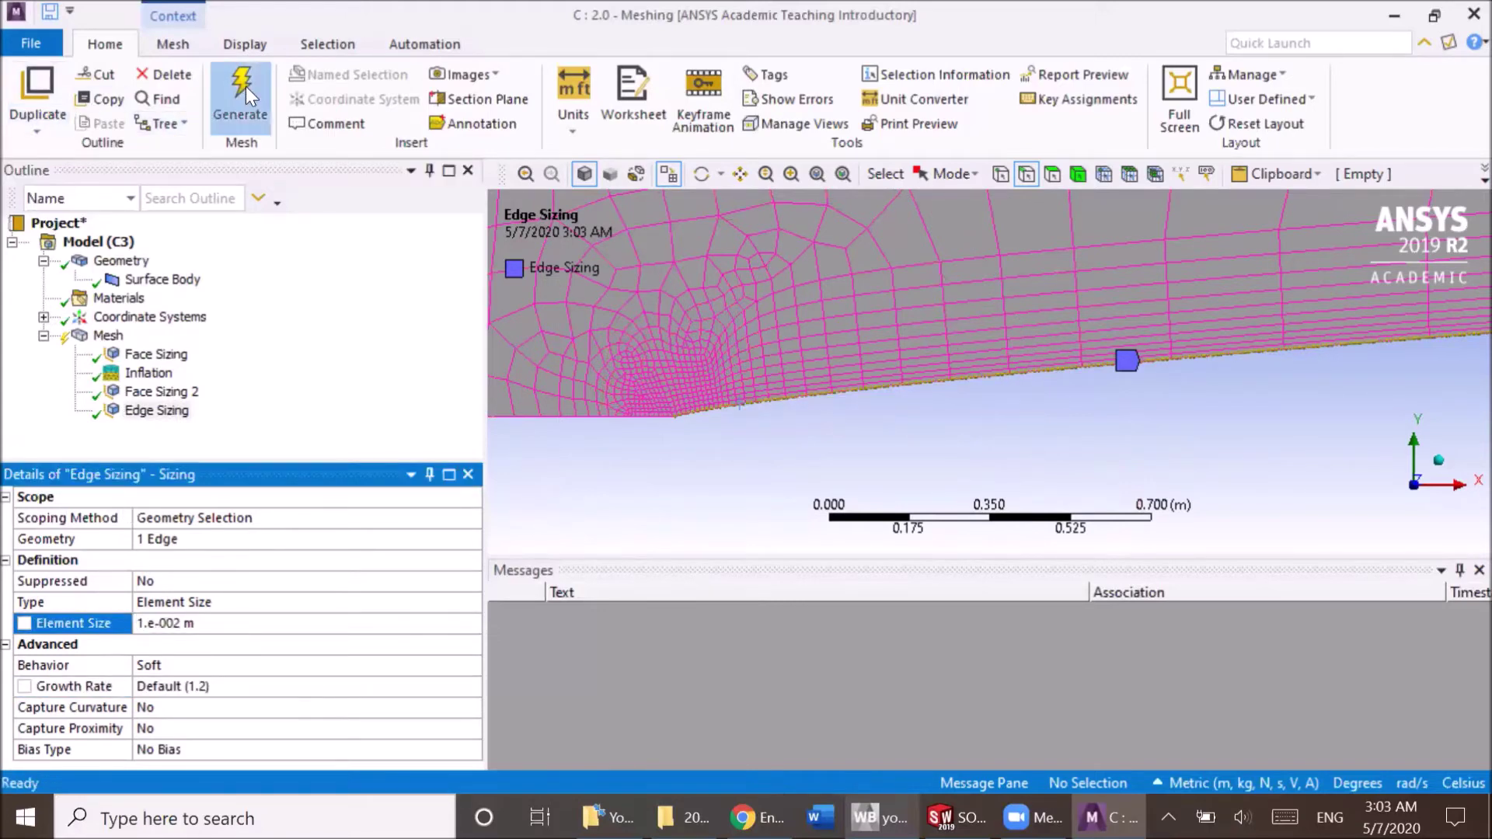
- Generate the mesh with the new edge sizing and inspect the layers along the sloped edge
left_click(245, 86)
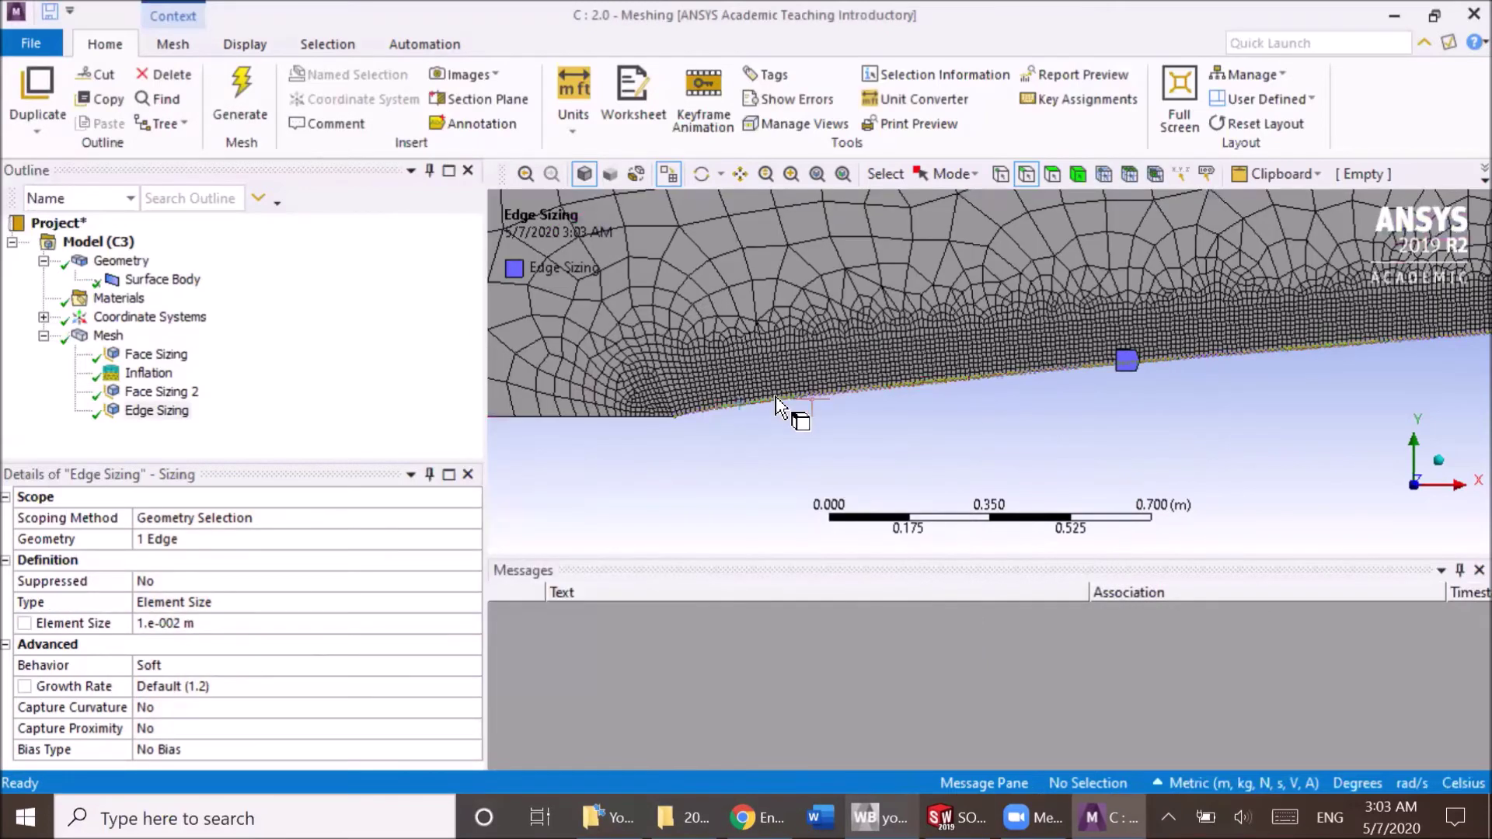
scroll(699, 420, "up", 3)
left_click(663, 442)
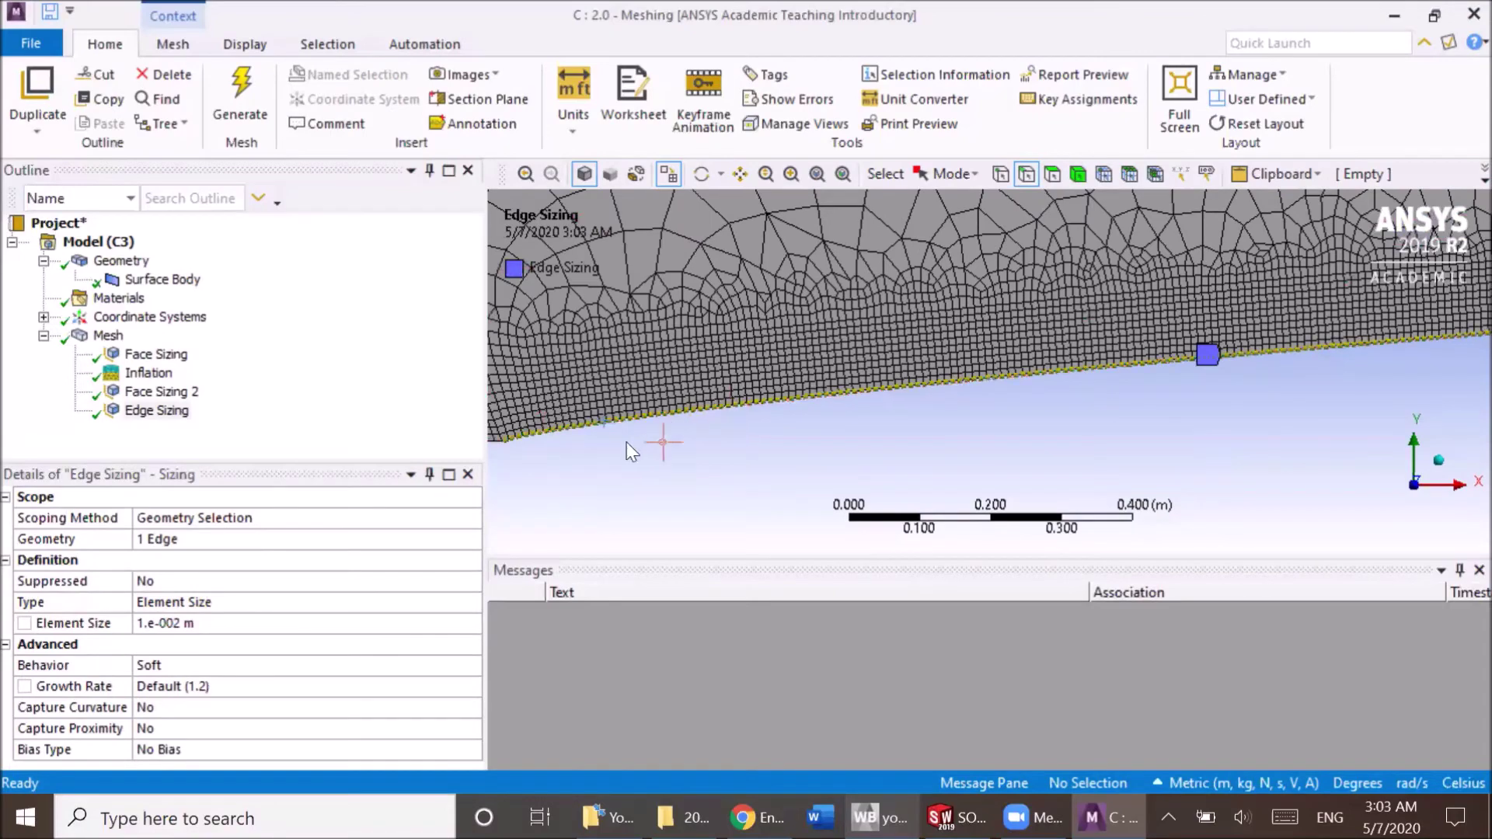
scroll(684, 423, "down", 3)
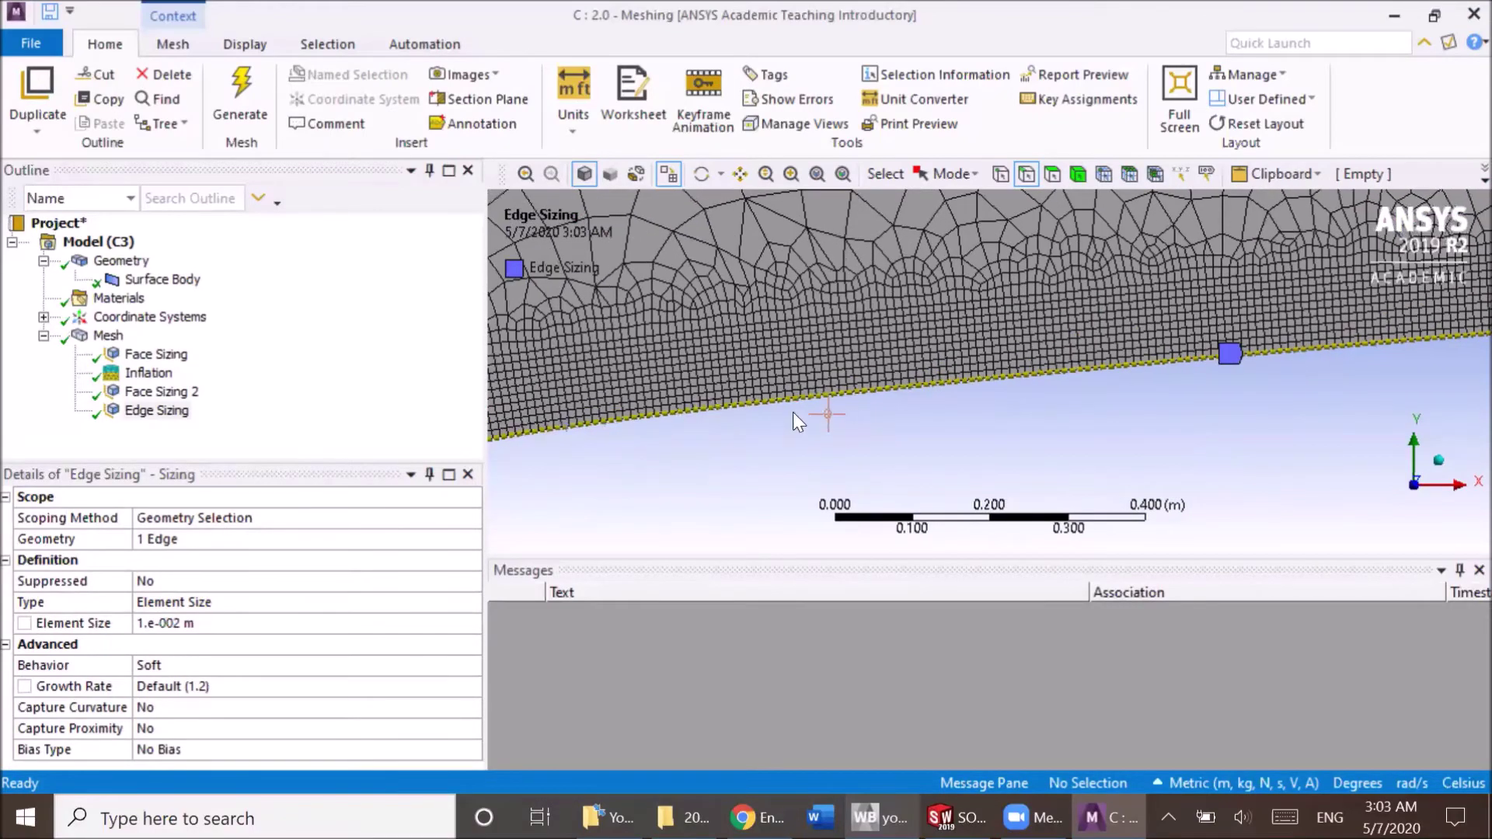
scroll(836, 402, "down", 2)
scroll(653, 425, "up", 1)
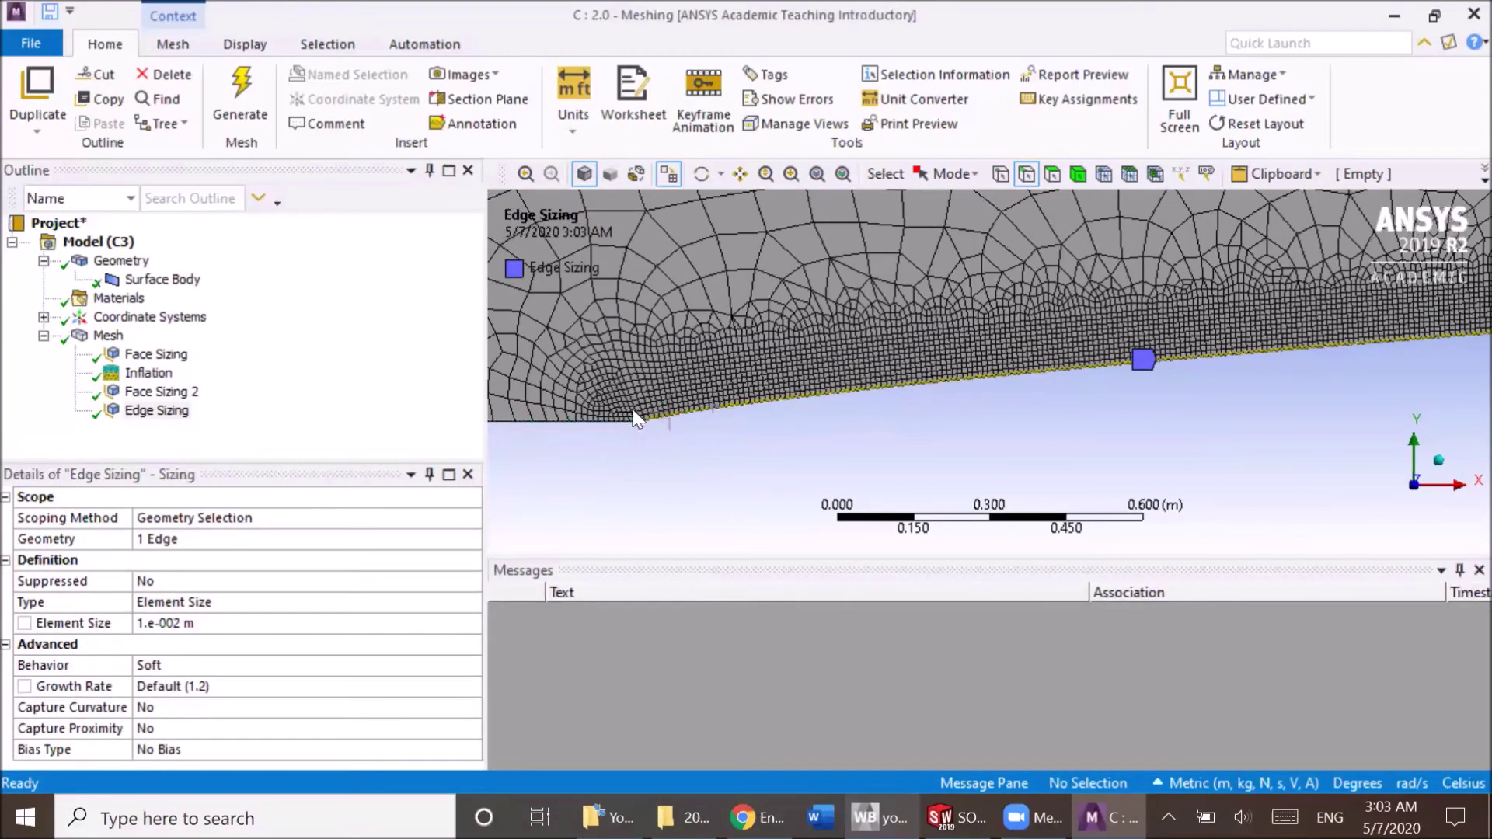
- Suppress the second face sizing and regenerate the mesh to inspect the elements where the flat edge meets the sloped edge
scroll(790, 437, "up", 3)
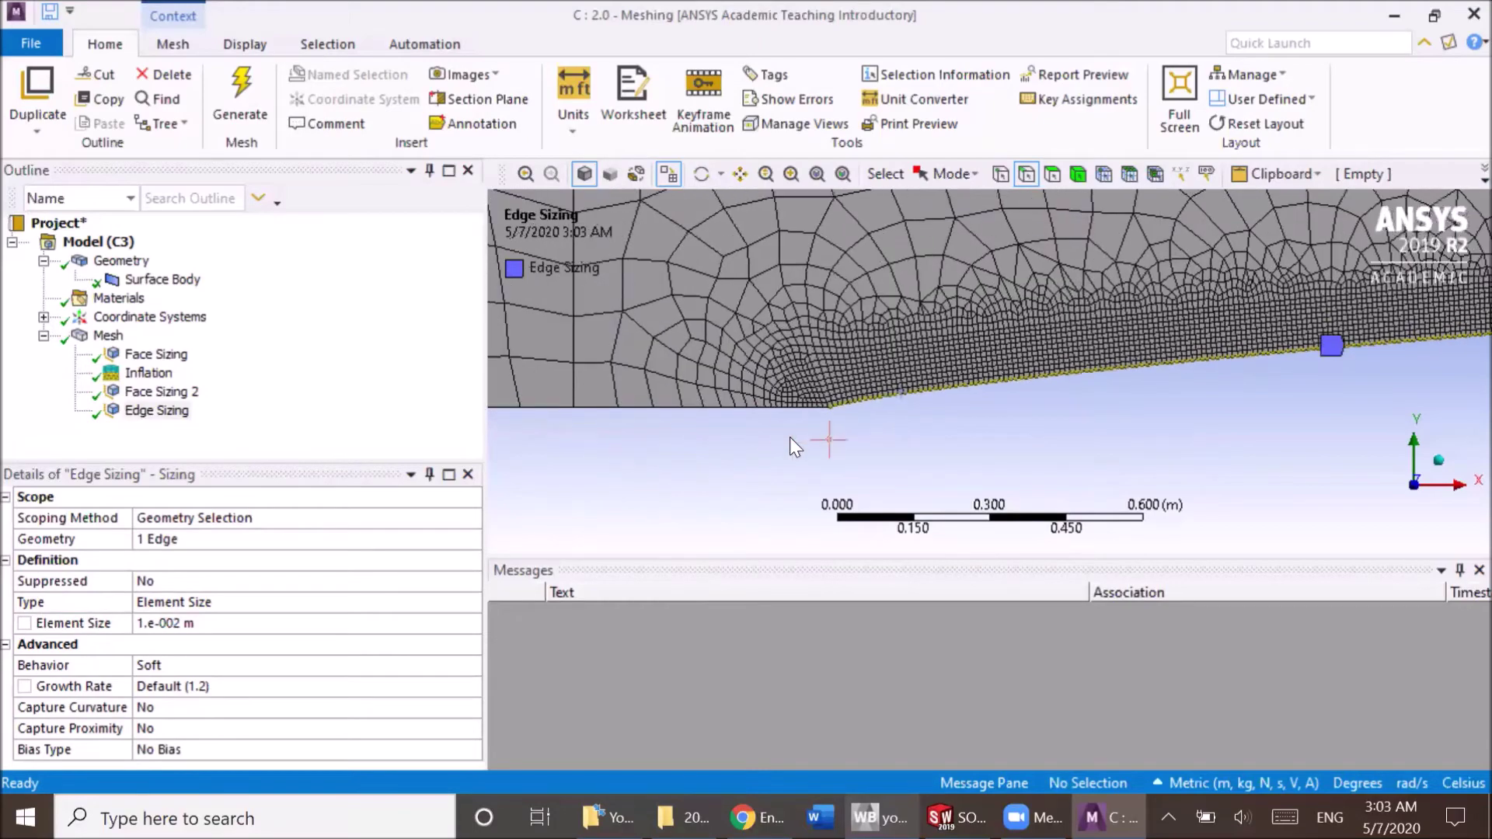
middle_click_drag(636, 449, 750, 449, "ctrl")
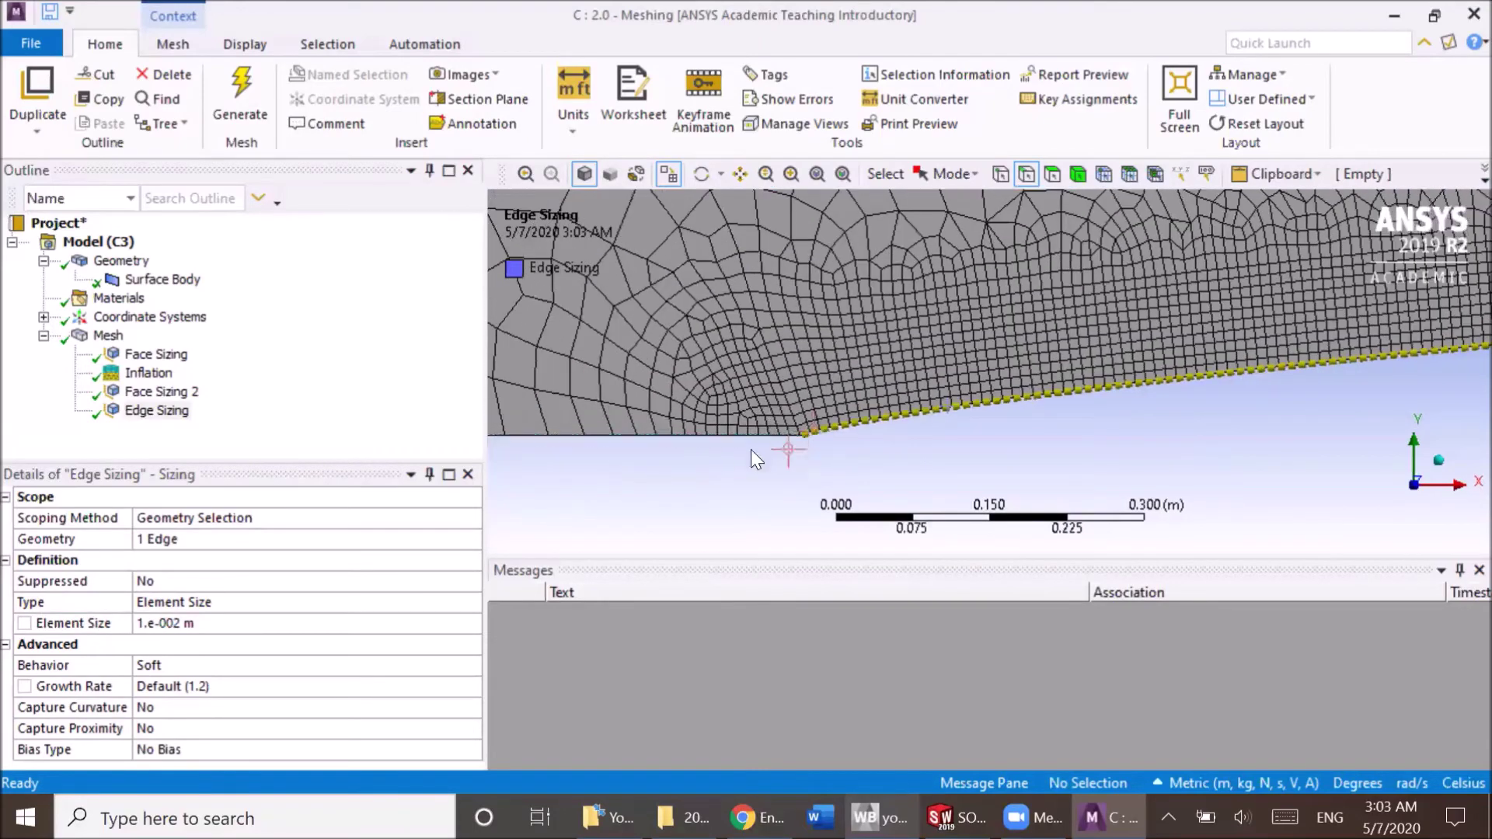
left_click(162, 392)
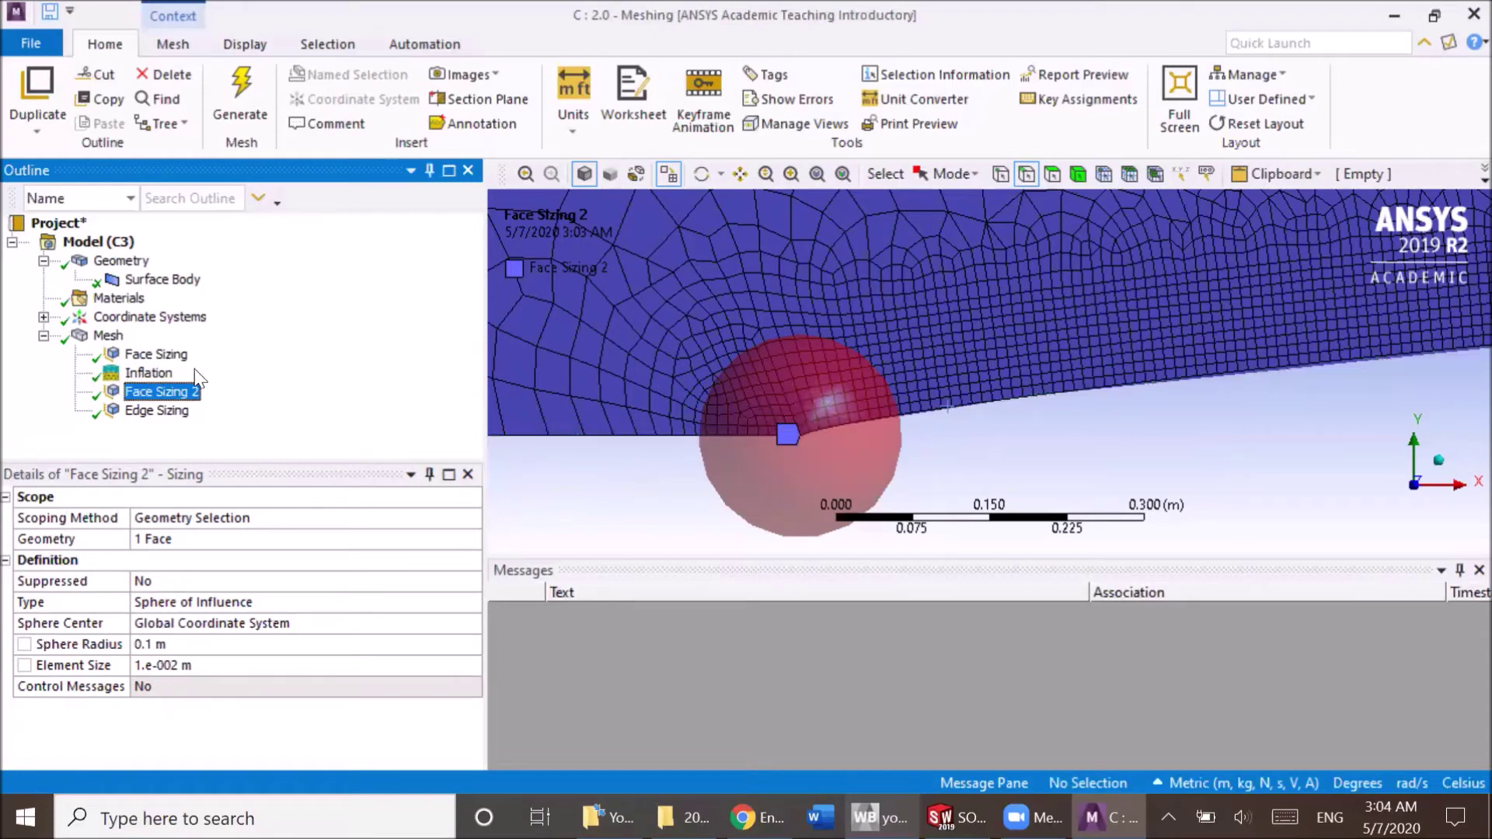
right_click(163, 393)
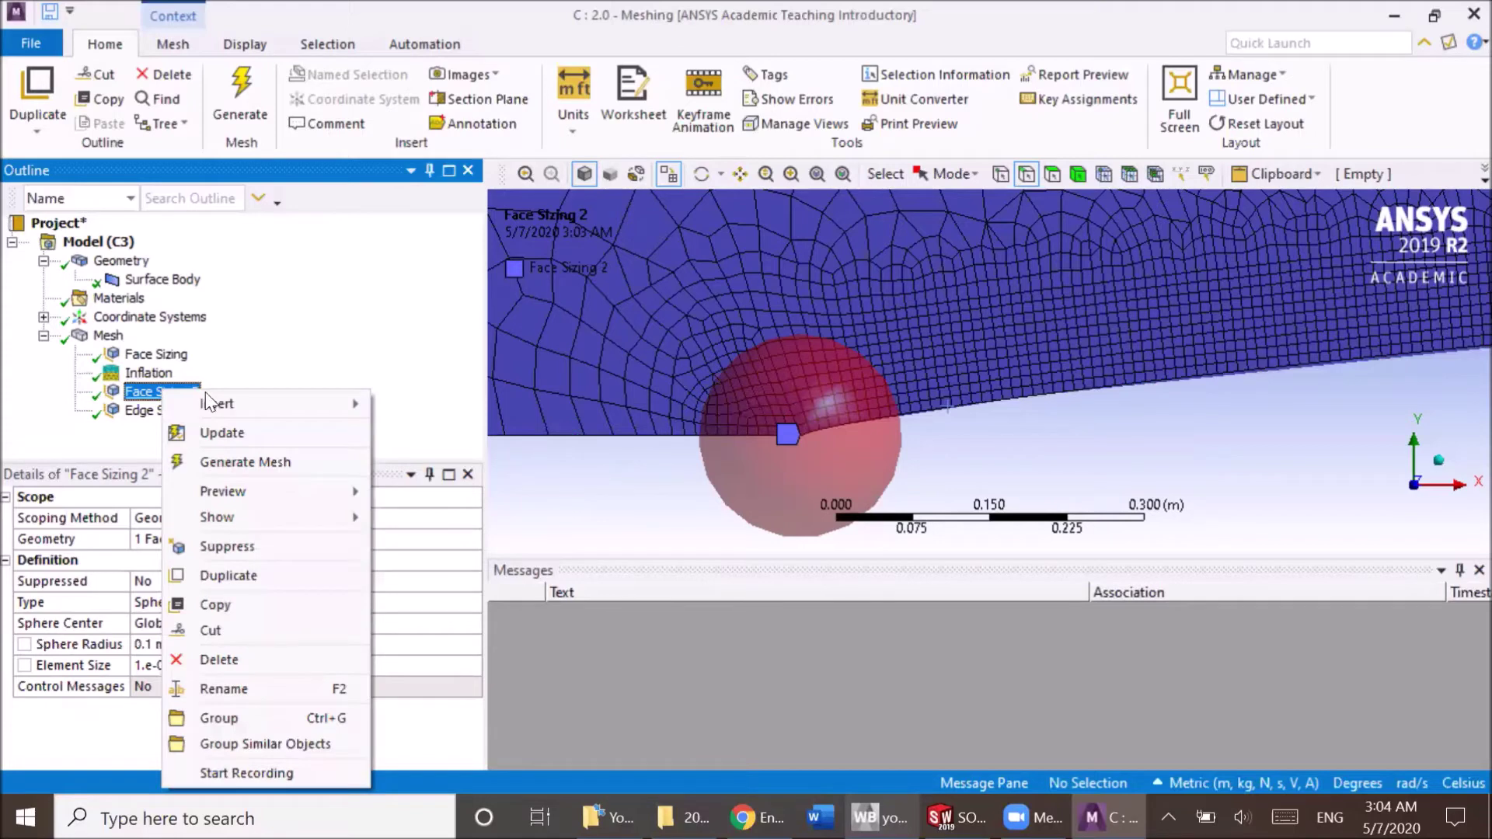
left_click(240, 548)
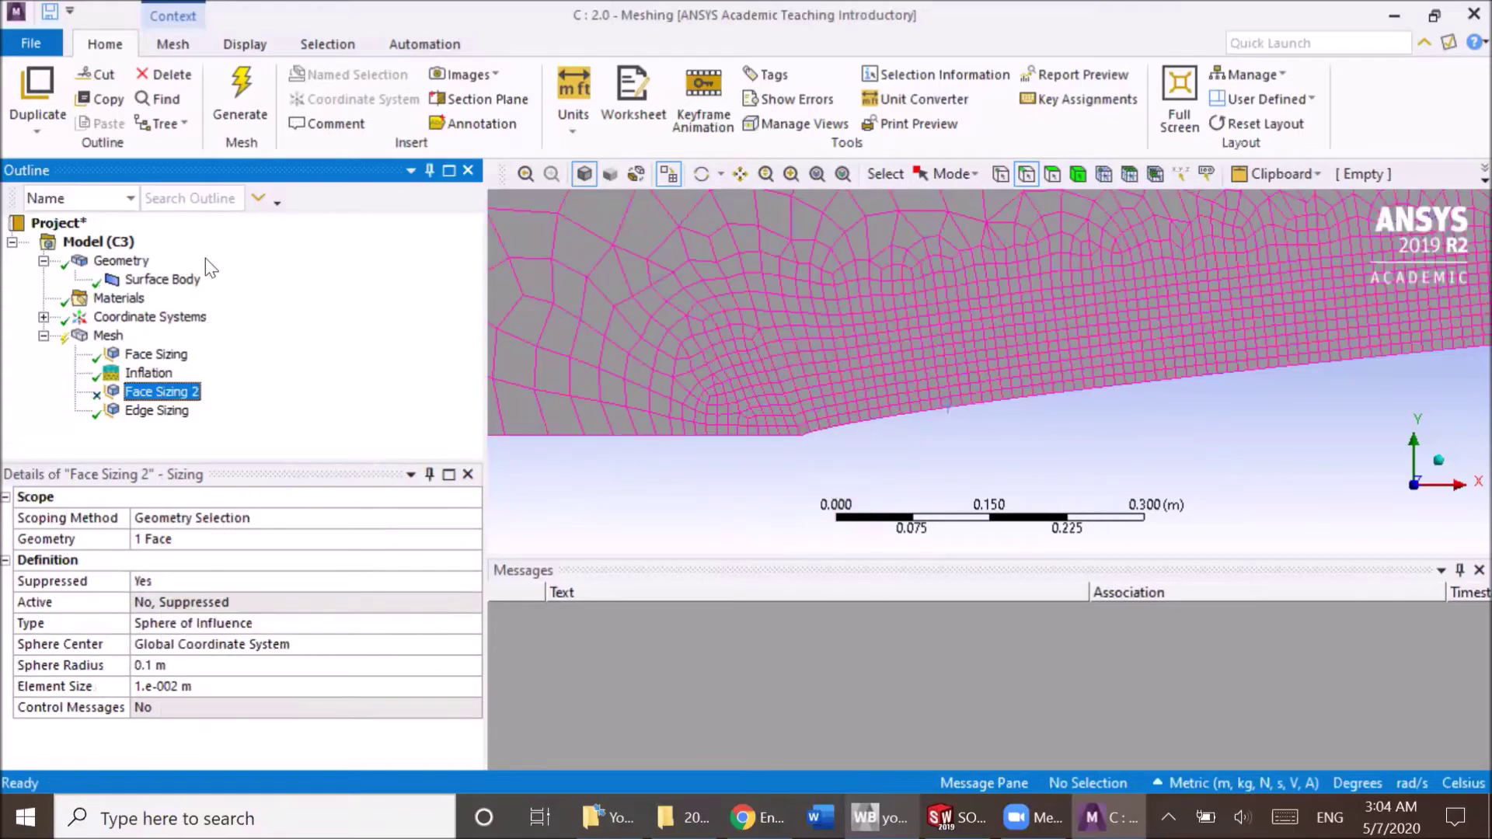
left_click(251, 122)
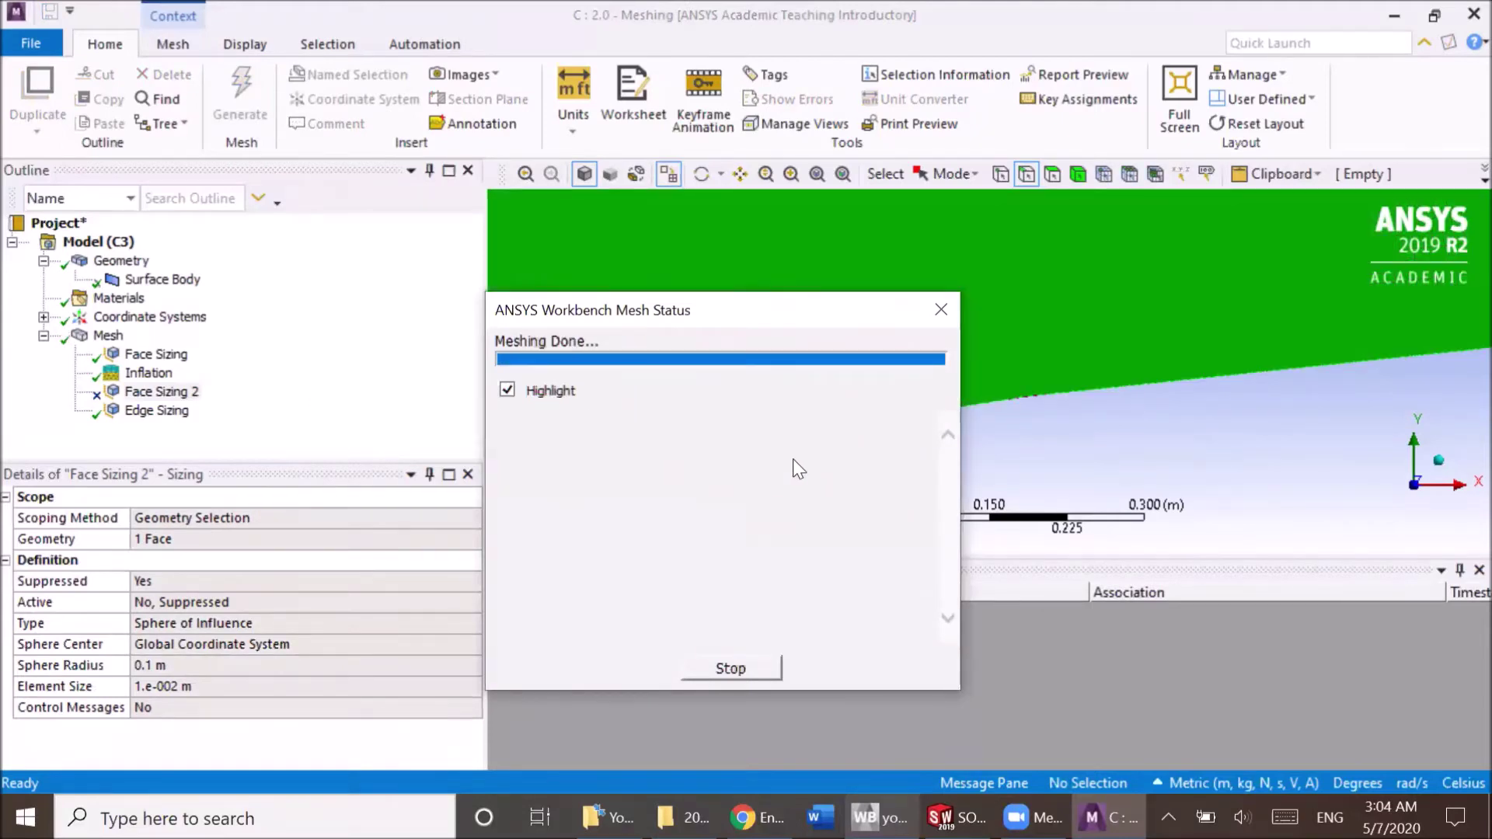
scroll(742, 458, "up", 2)
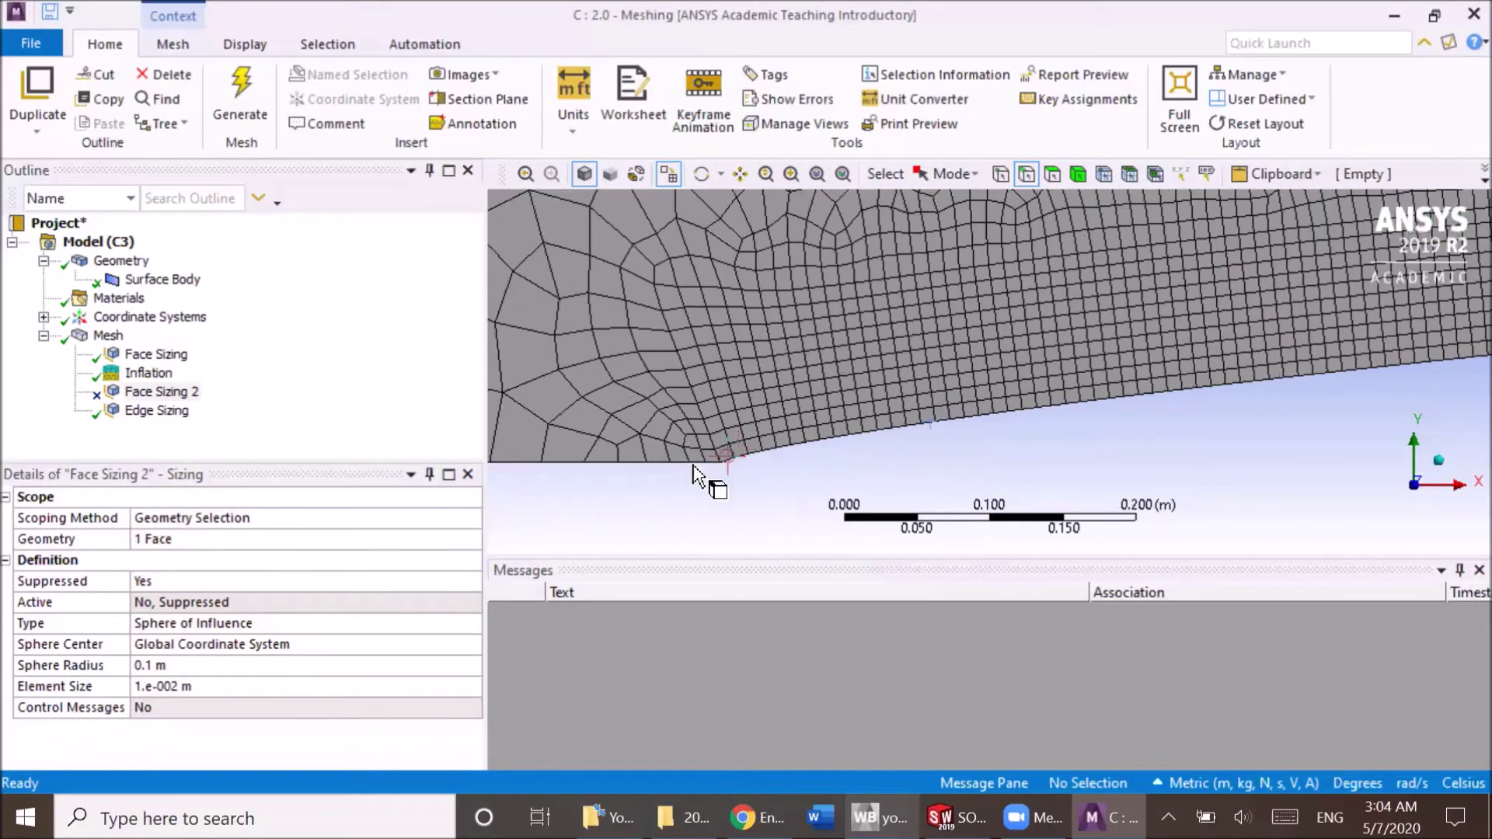
middle_click_drag(688, 471, 917, 420, "shift")
scroll(889, 381, "down", 3)
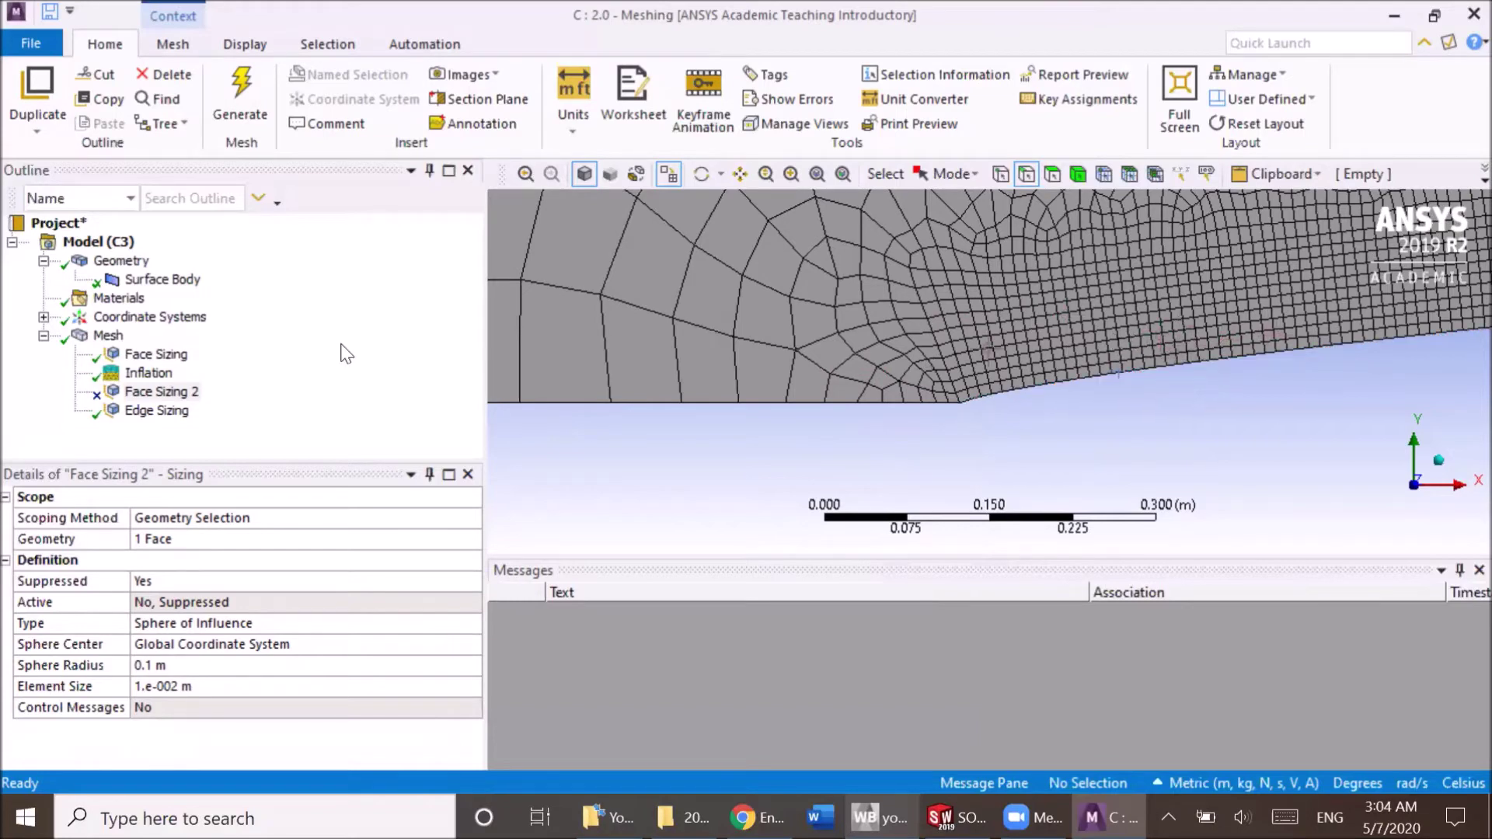
- Unsuppress the second face sizing
left_click(141, 374)
right_click(132, 387)
left_click(139, 392)
right_click(138, 391)
left_click(239, 543)
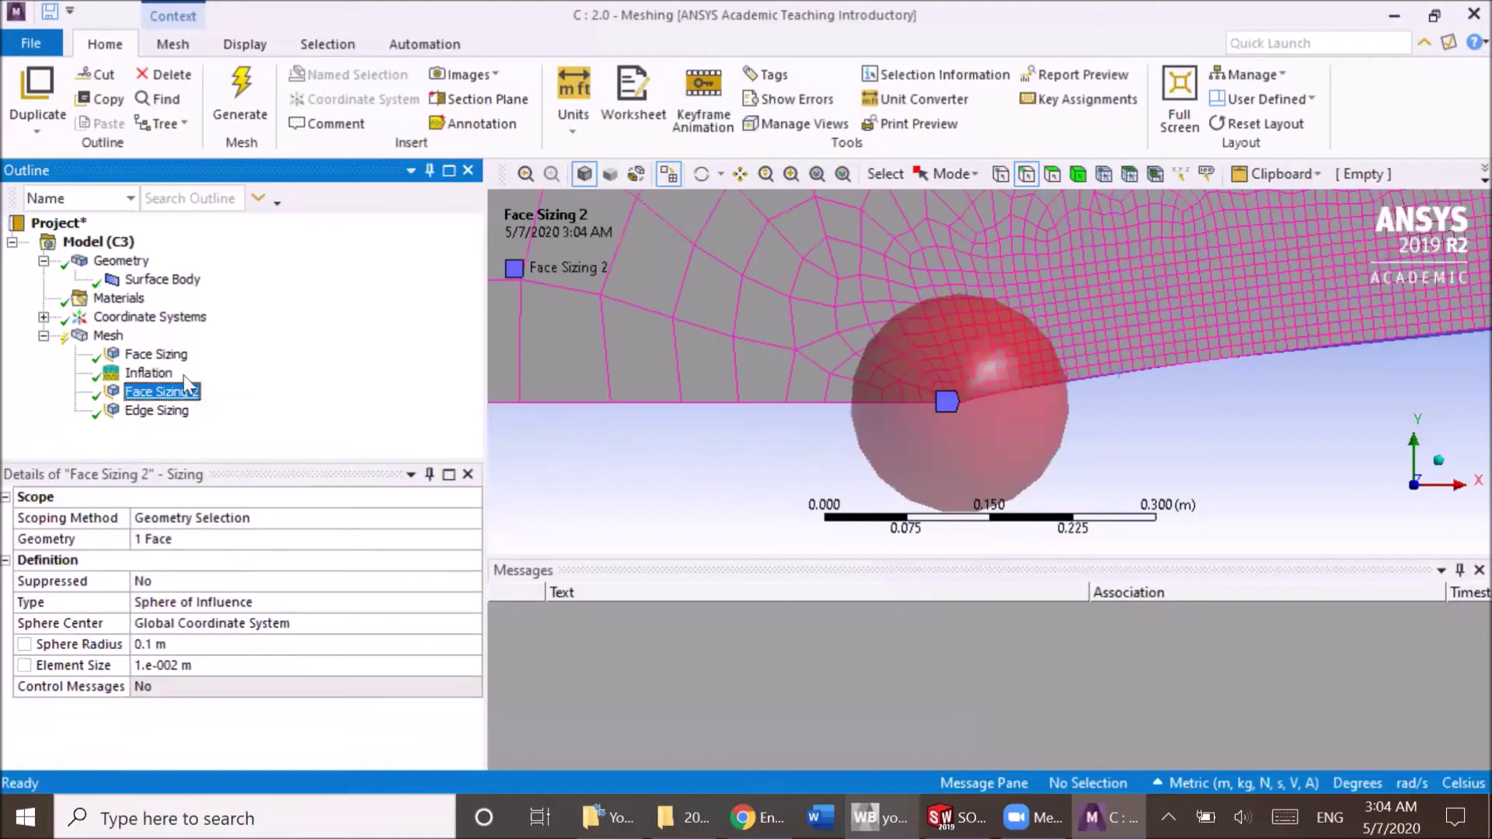
- Regenerate the mesh with the restored sphere-of-influence sizing and inspect the refined corner and the overall domain
left_click(108, 337)
scroll(824, 401, "down", 8)
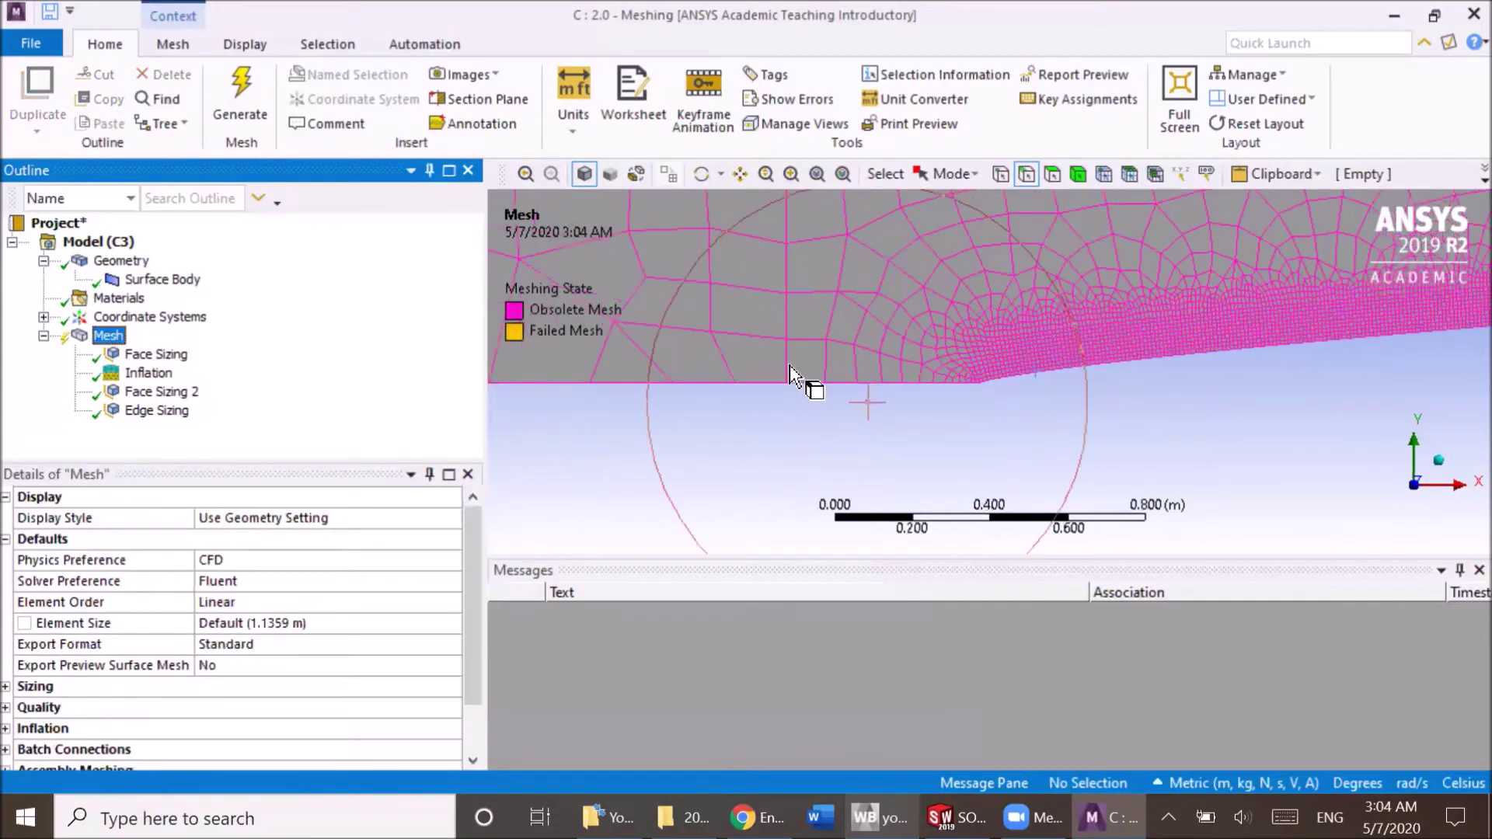
left_click(234, 89)
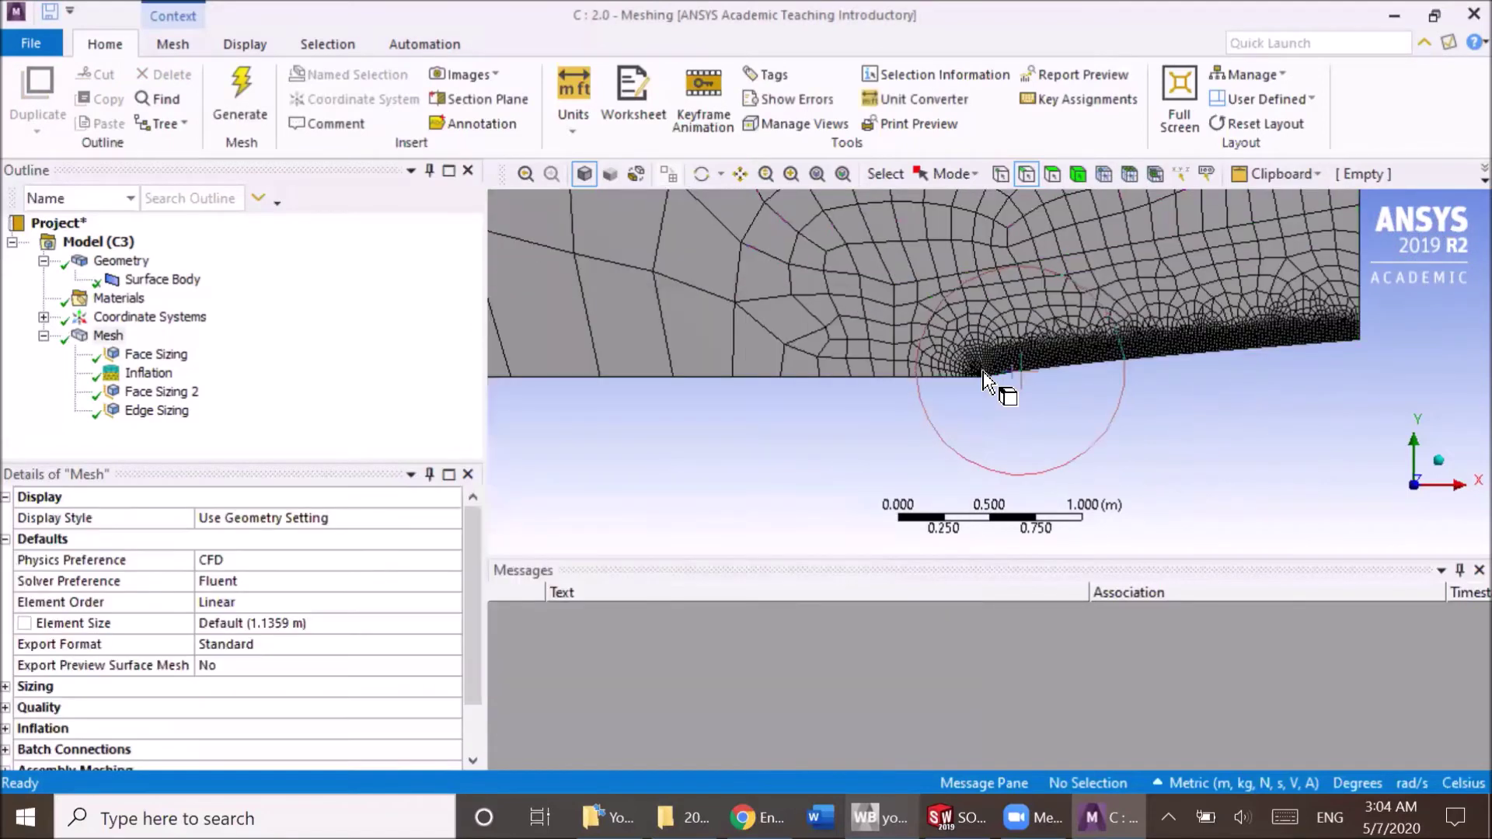
scroll(933, 372, "up", 5)
scroll(930, 365, "down", 15)
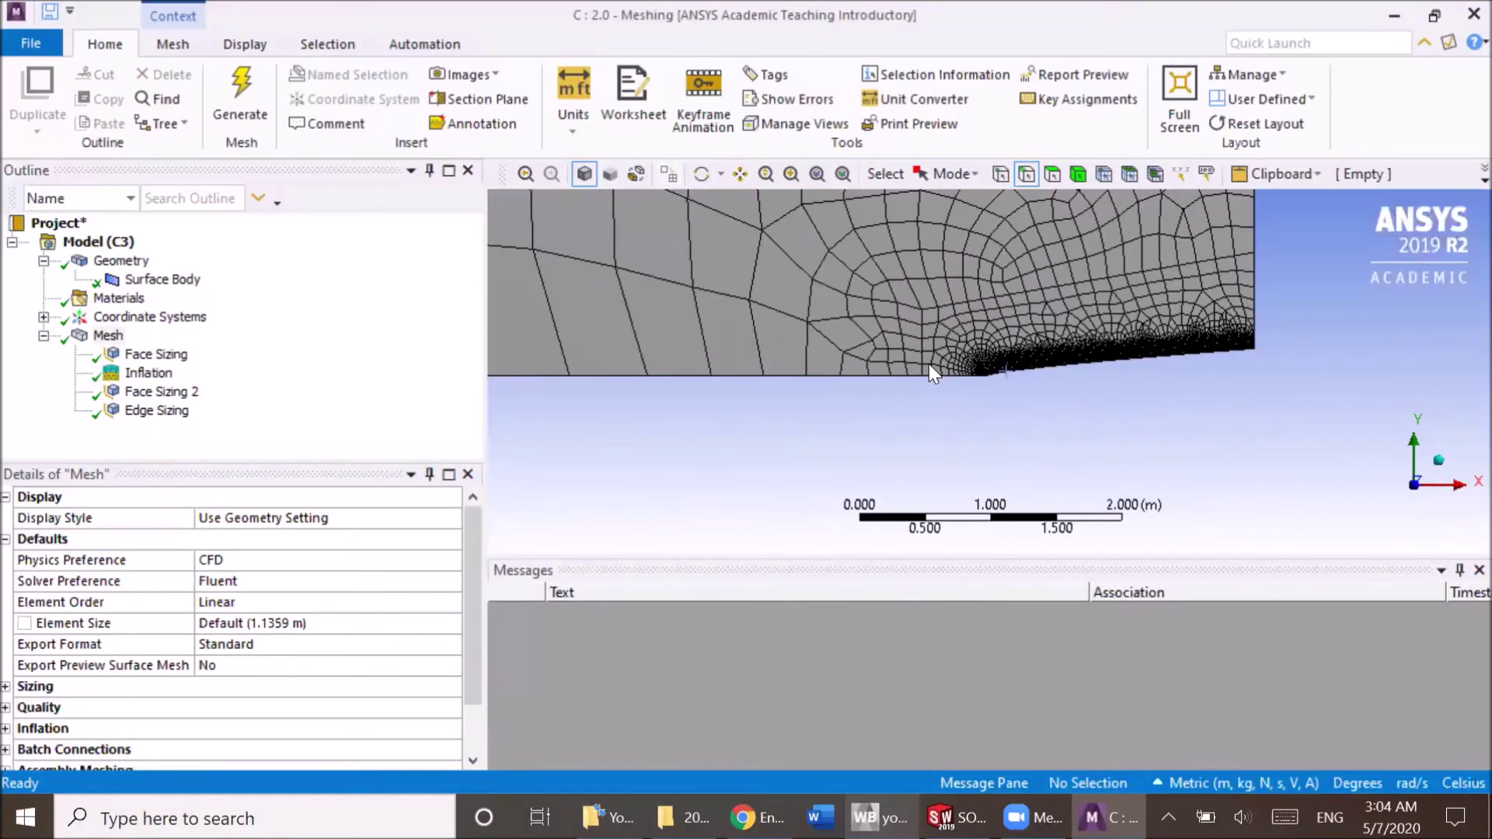
scroll(932, 365, "up", 13)
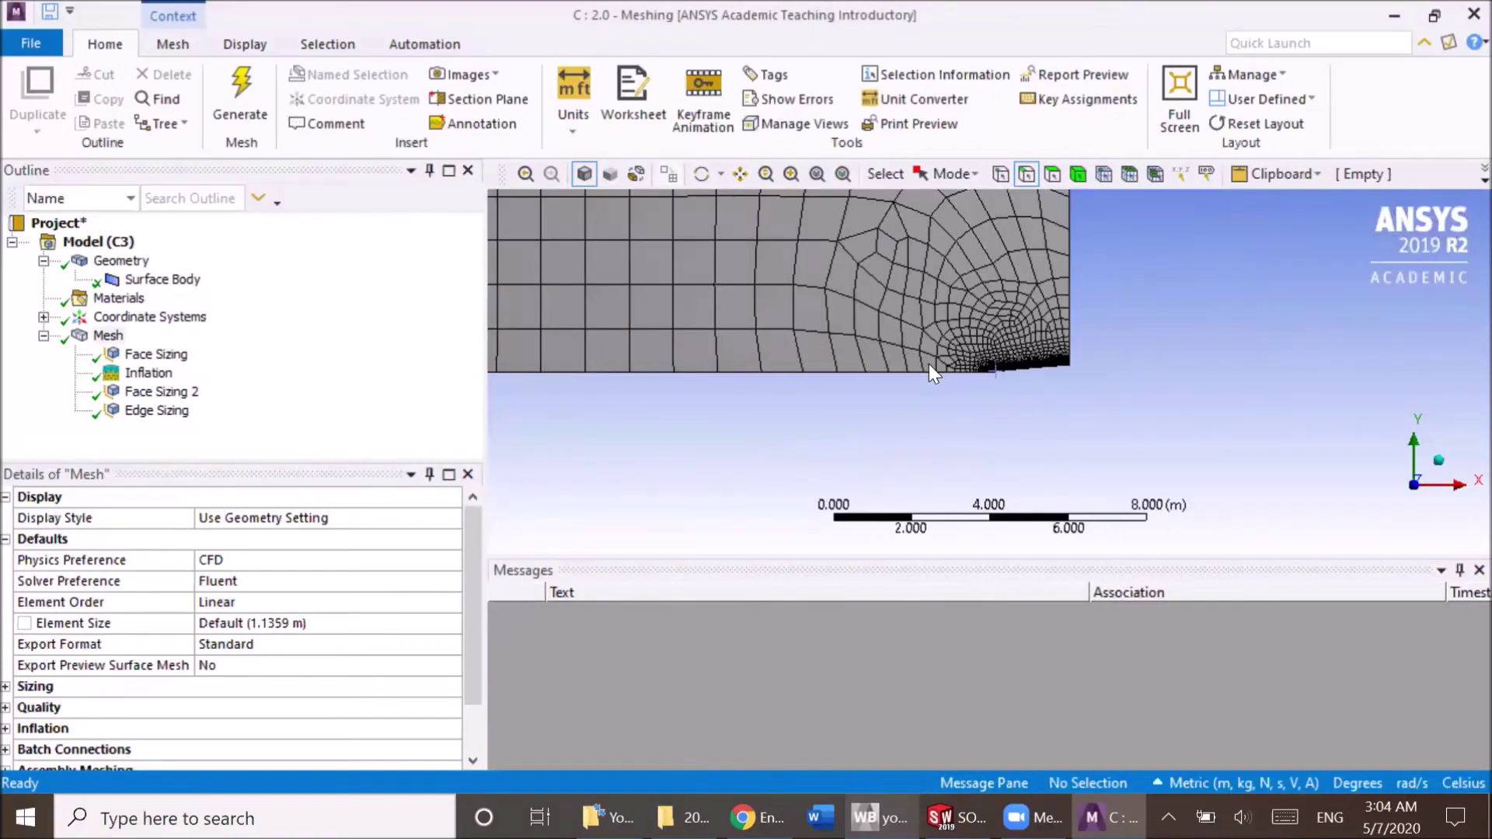
scroll(960, 372, "up", 2)
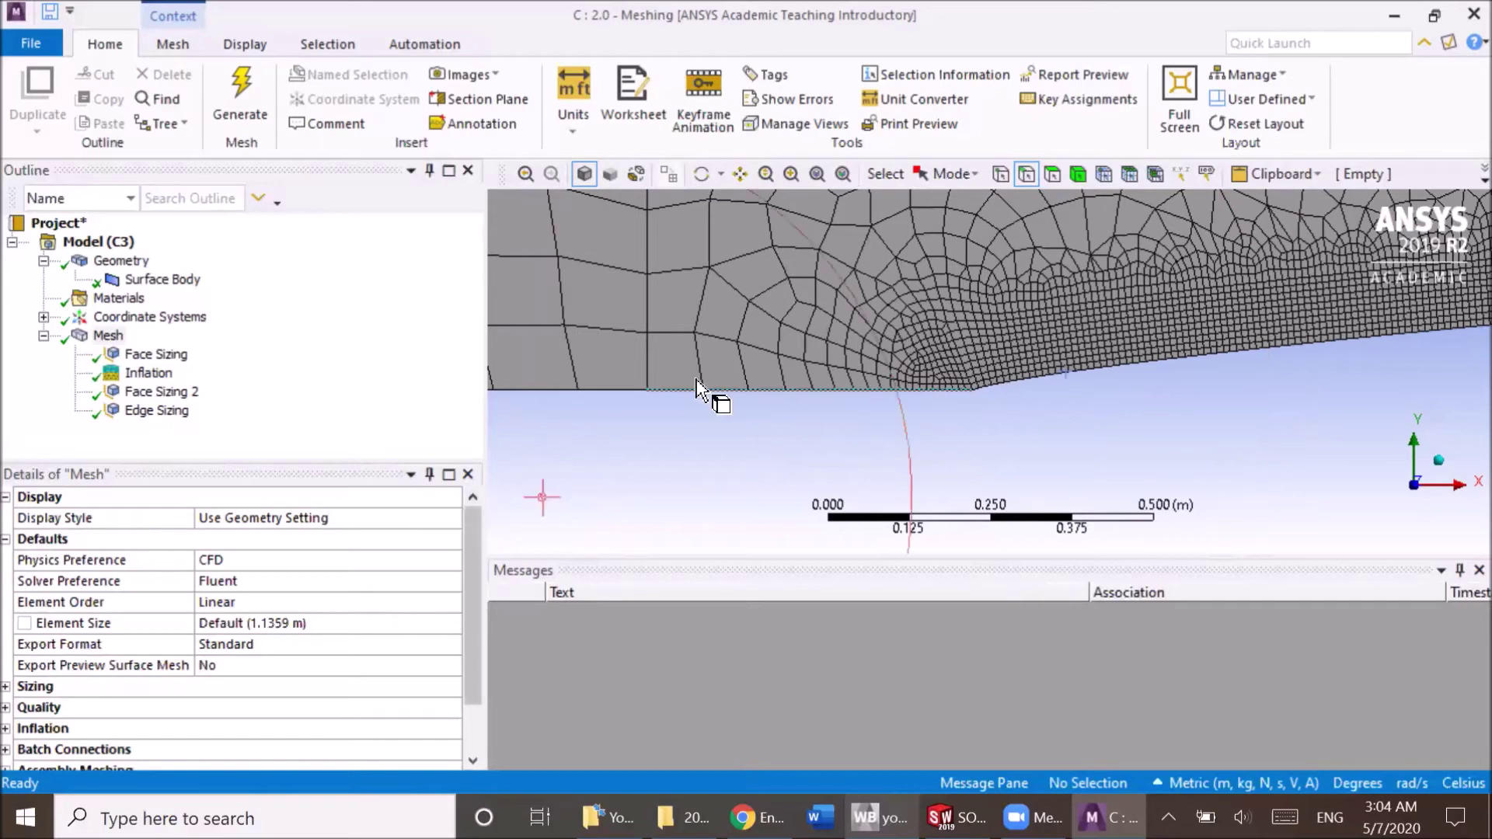
scroll(698, 362, "down", 10)
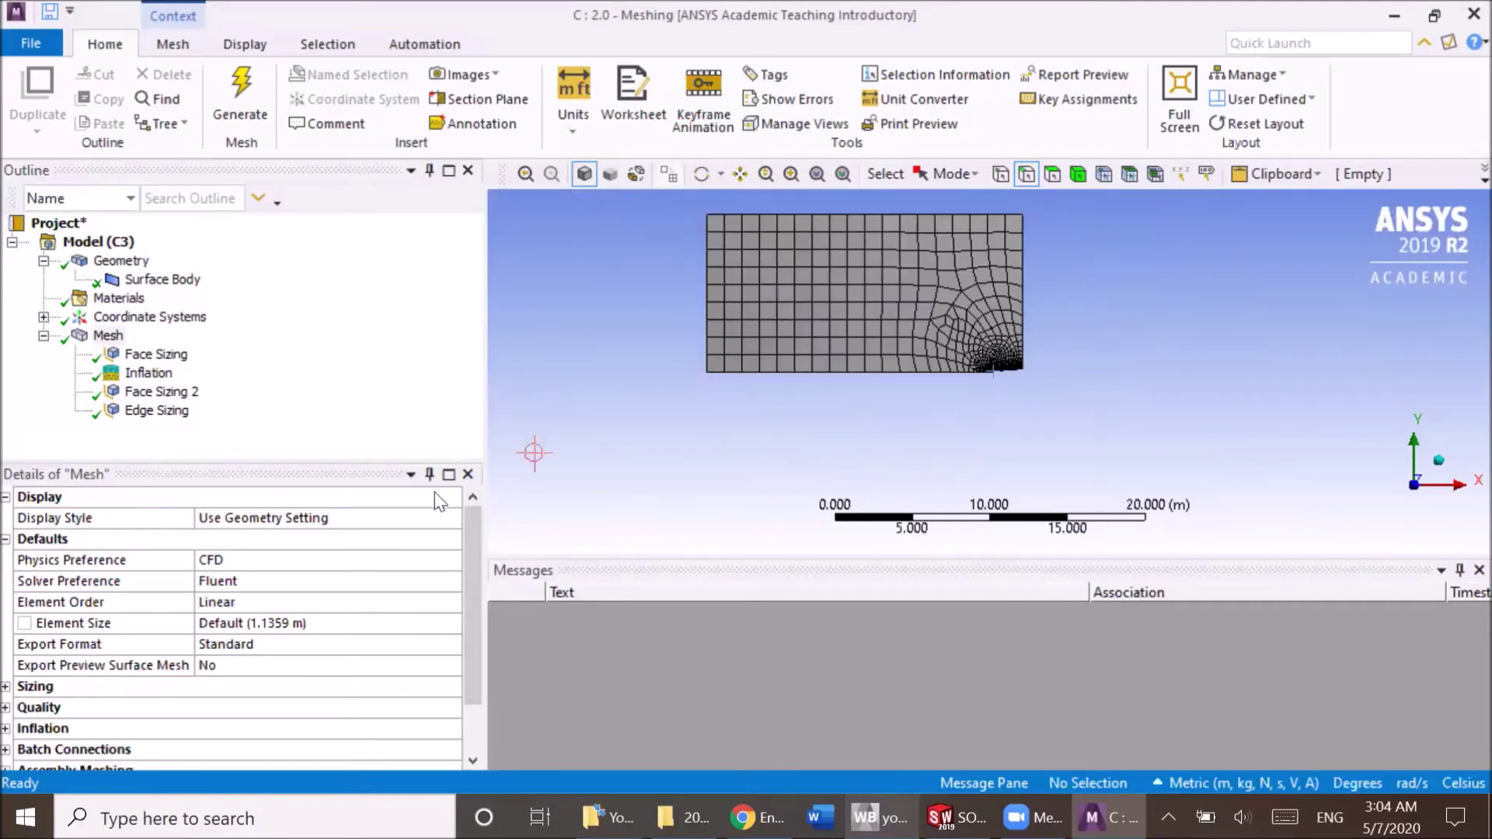
- Set the mesh display style to Aspect Ratio and examine the element colours around the refined corner
left_click(451, 515)
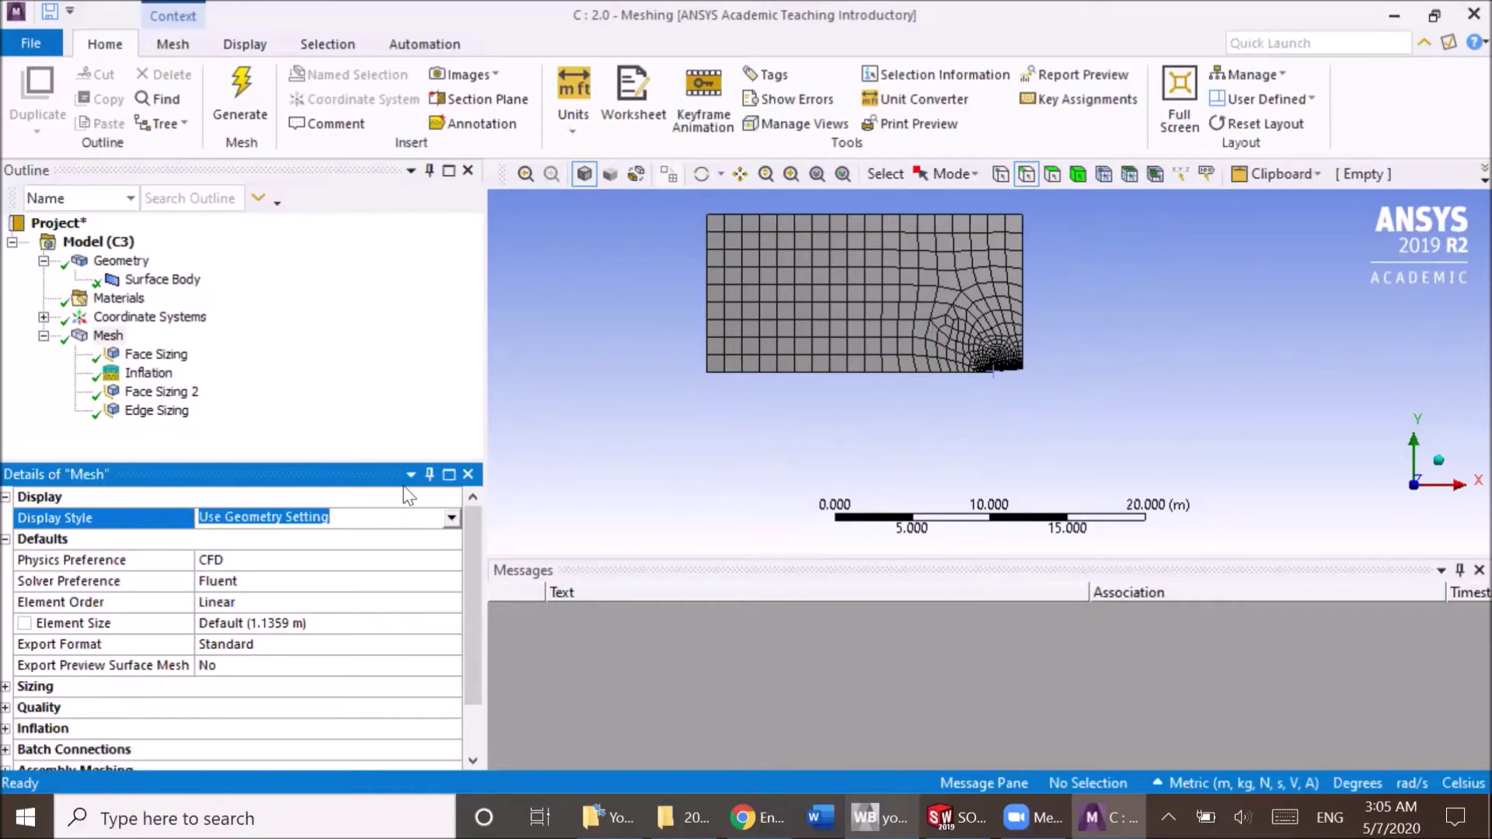
left_click(108, 336)
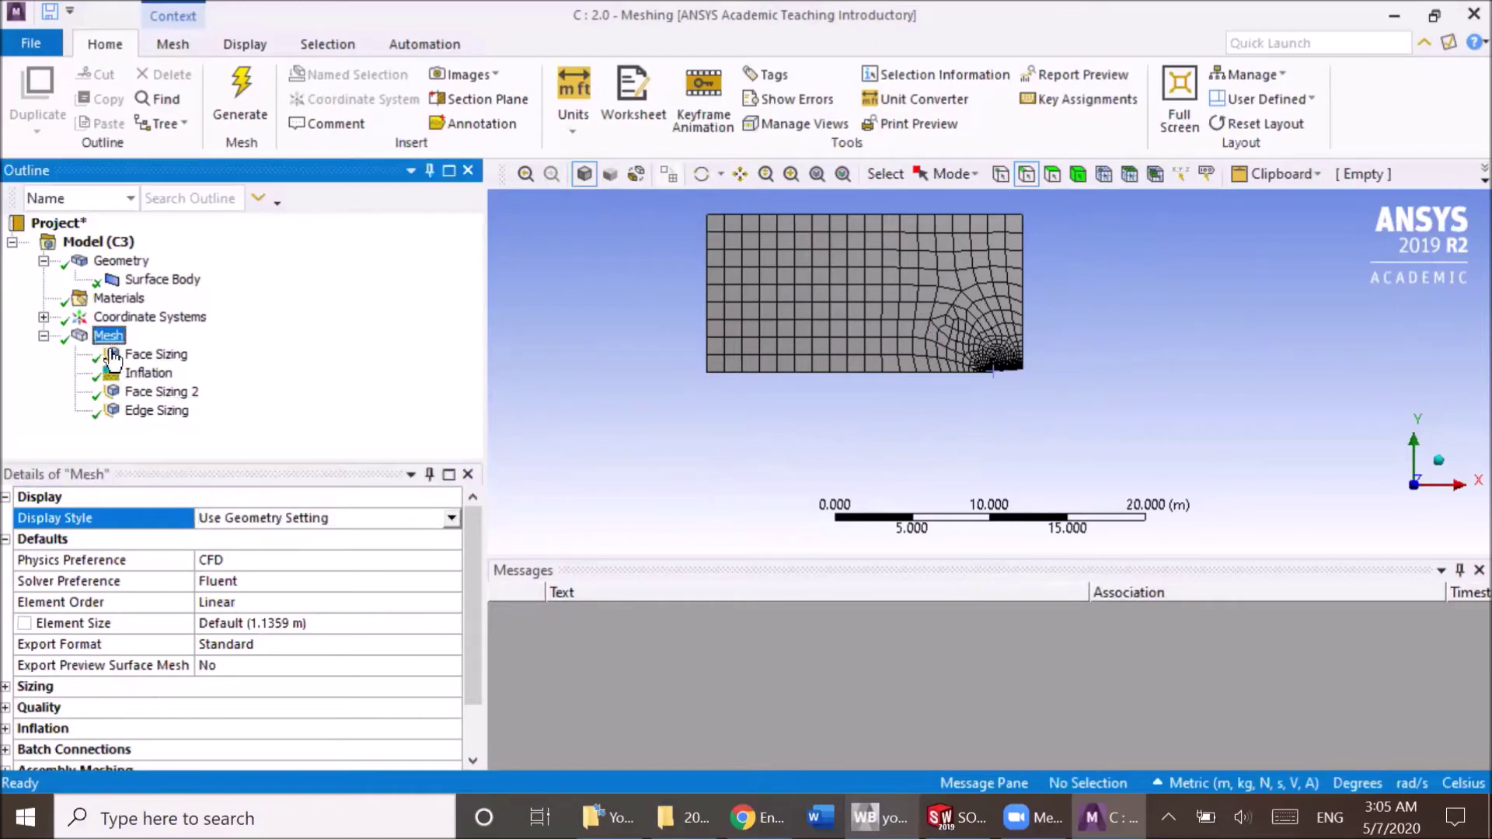
left_click(449, 518)
left_click(392, 582)
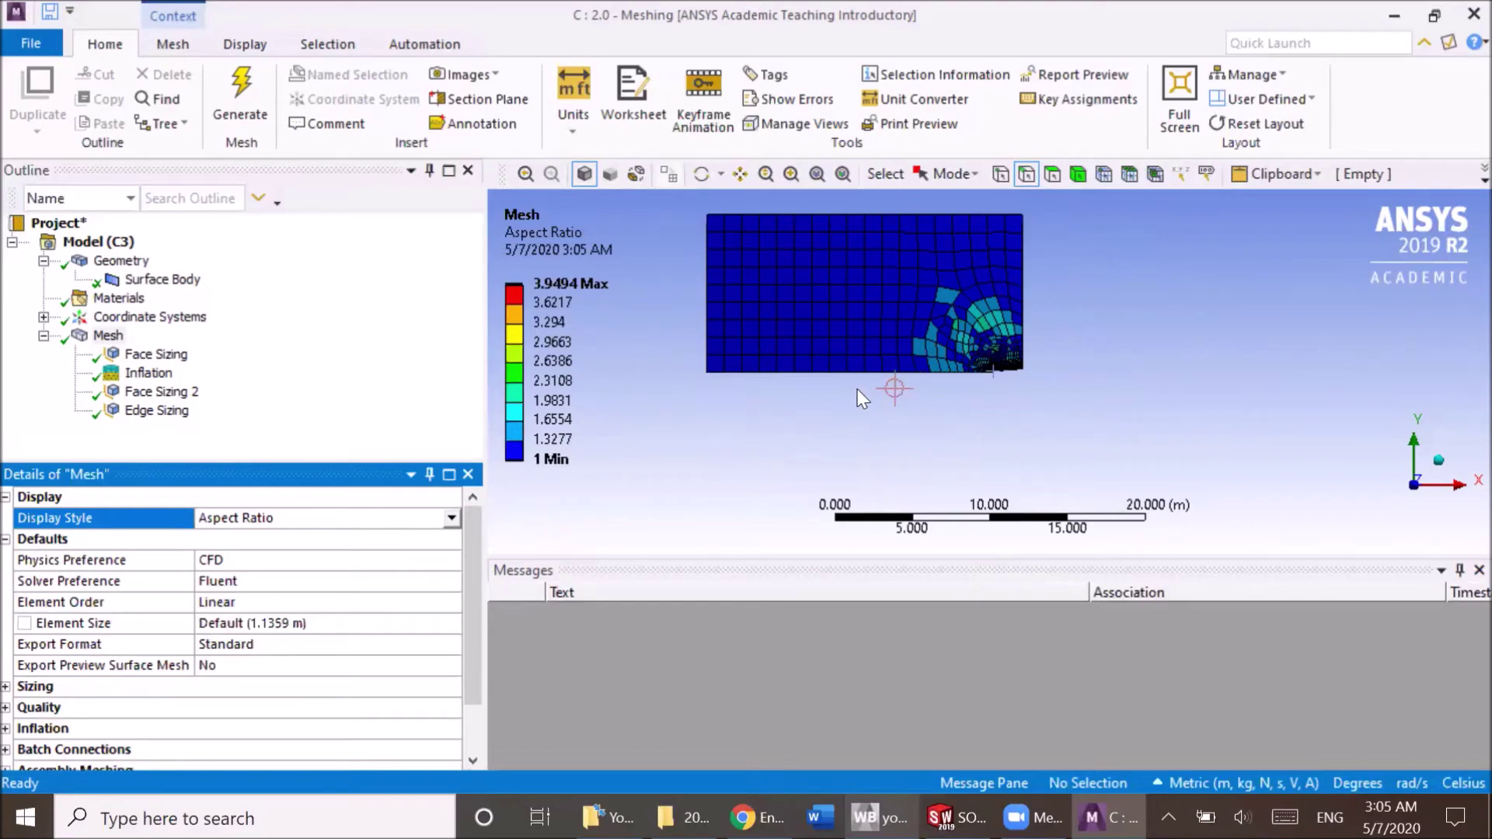
scroll(954, 378, "up", 5)
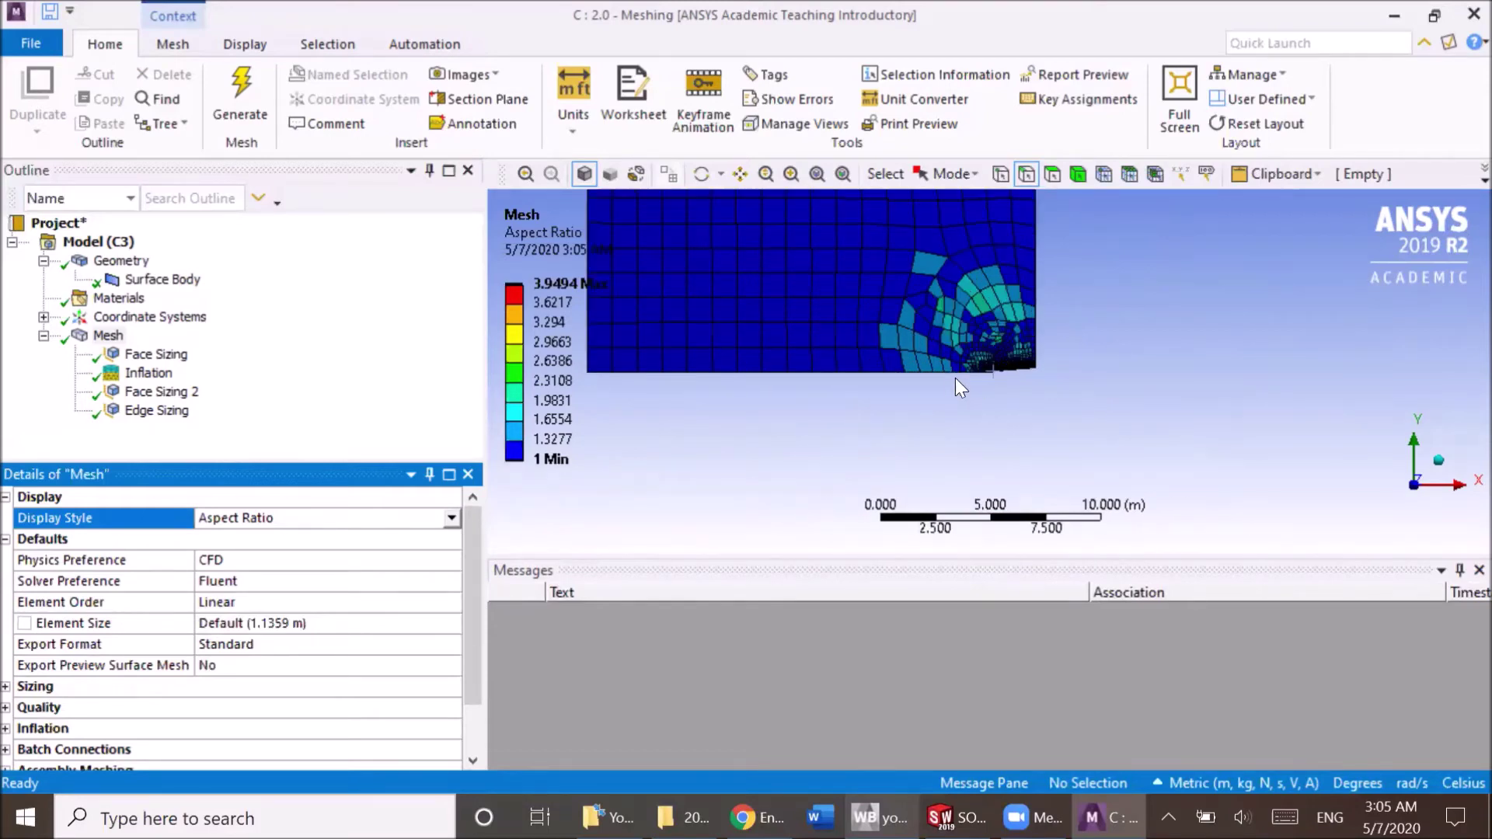
scroll(975, 384, "up", 8)
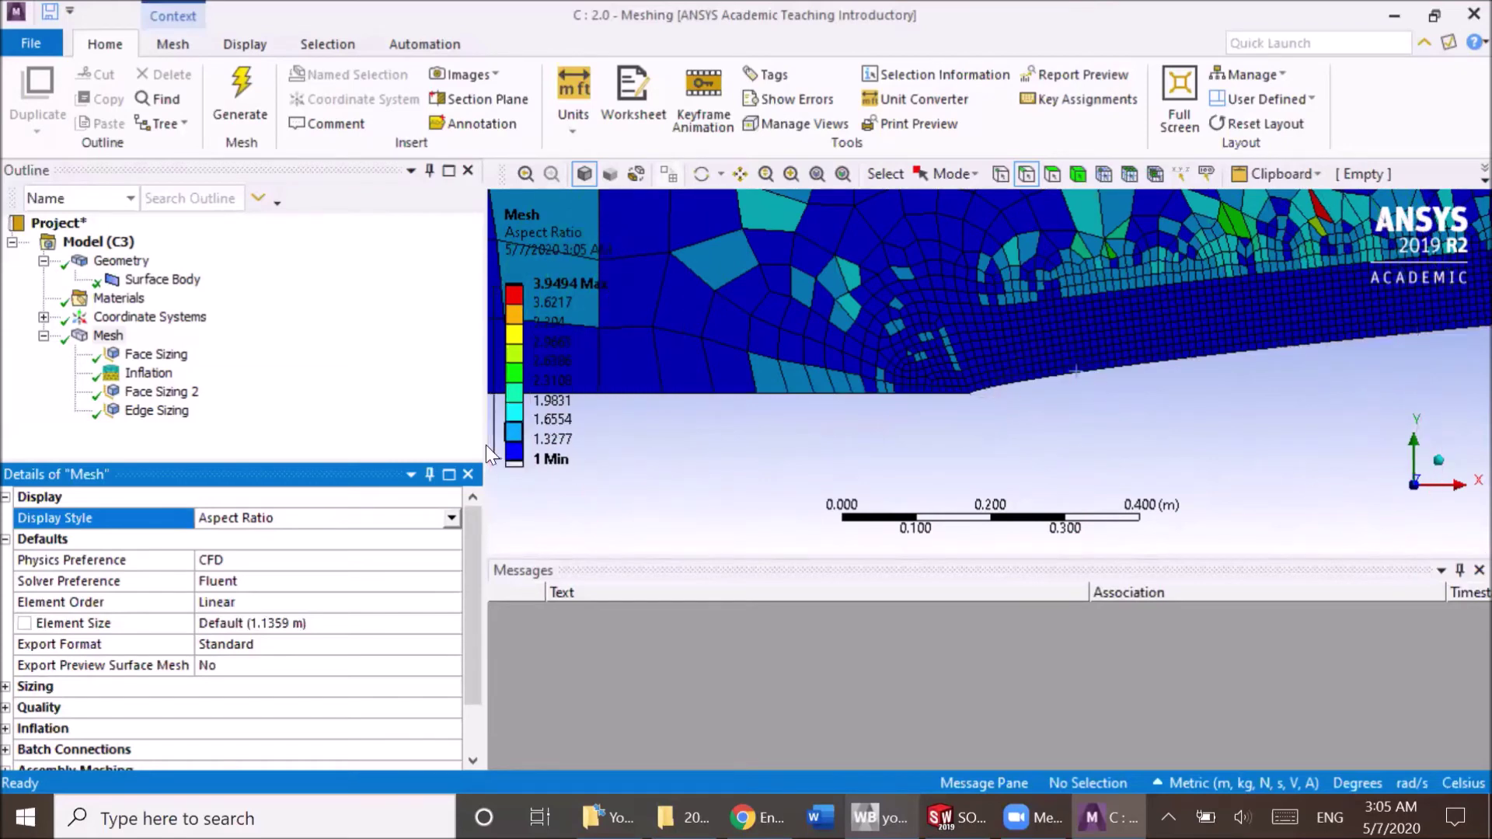
- Change the mesh display style to Skewness and examine the whole domain and the layers along the sloped edge
left_click(451, 517)
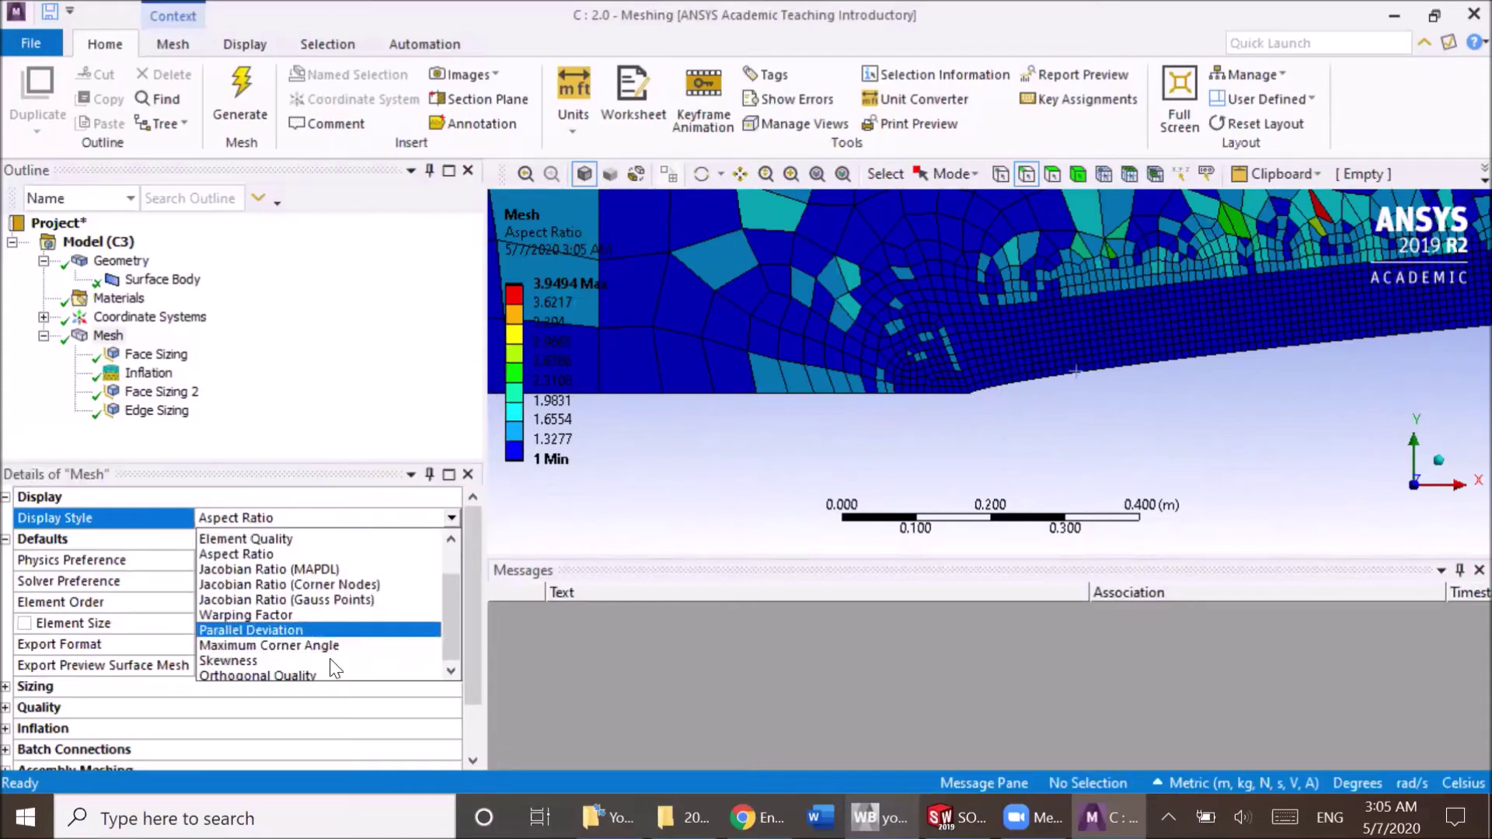
scroll(326, 660, "down", 1)
left_click(311, 644)
scroll(816, 401, "down", 8)
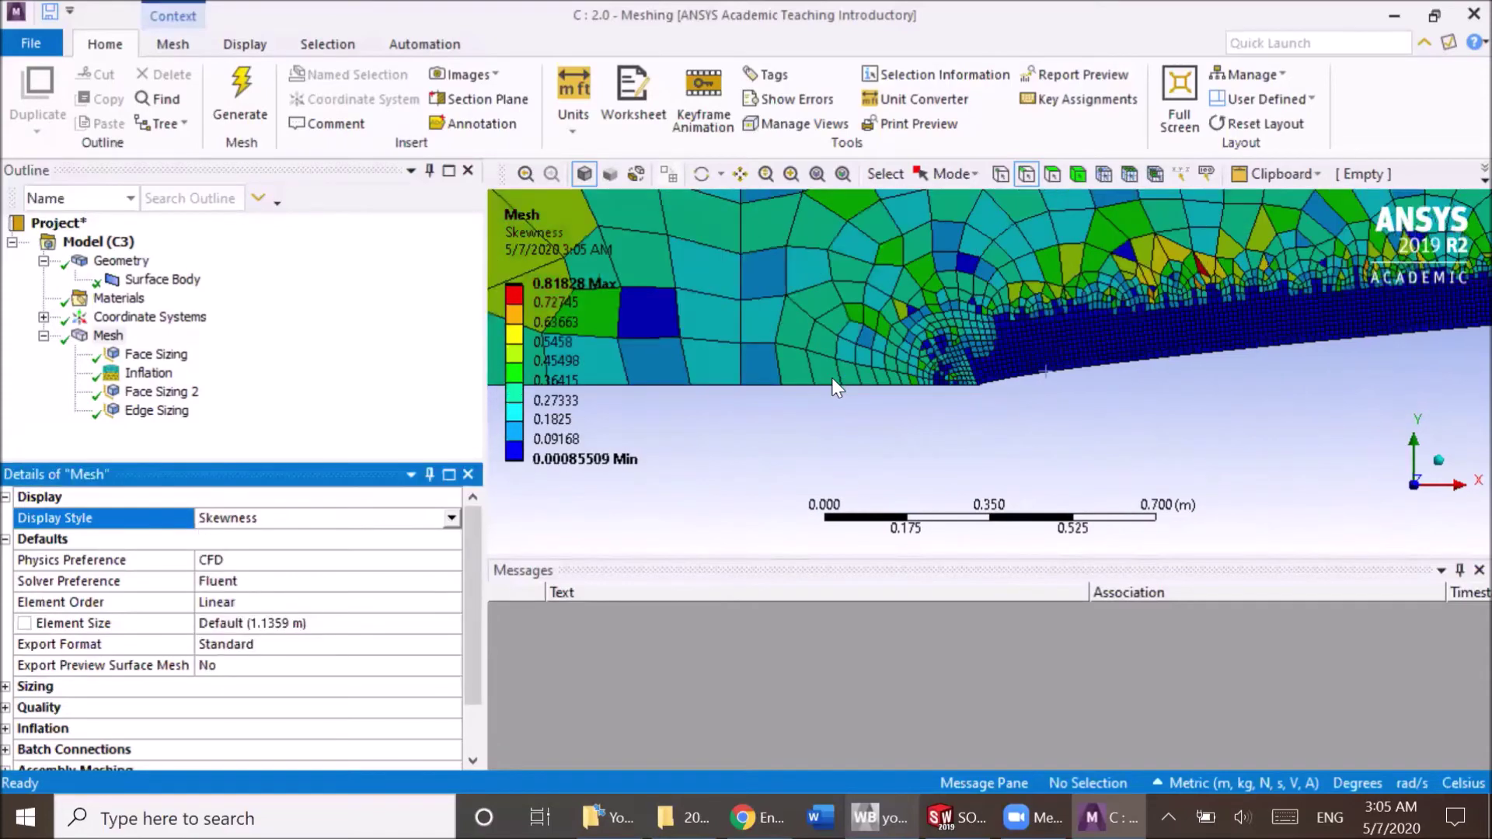
scroll(837, 389, "down", 4)
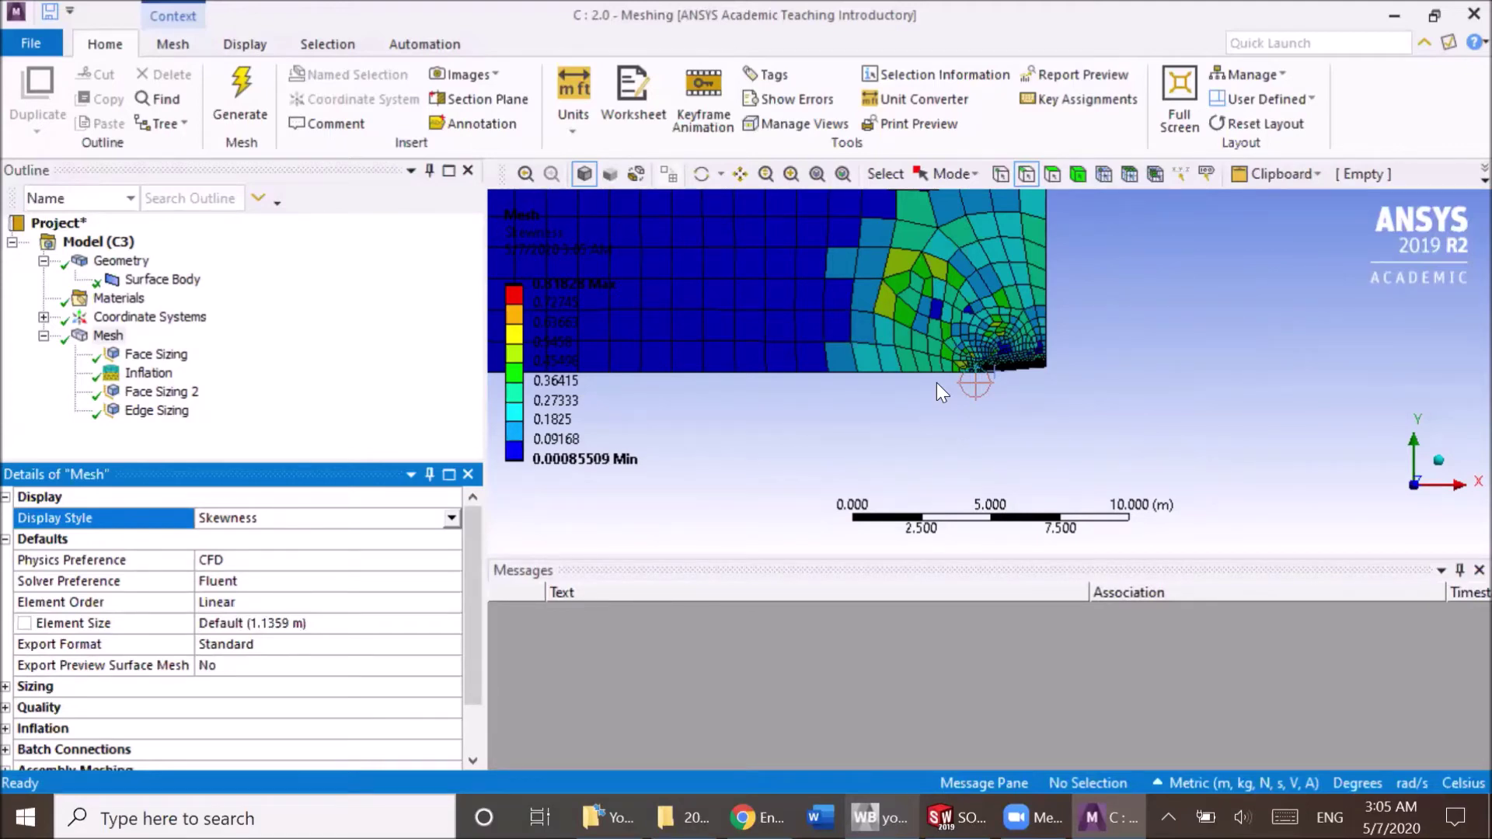
scroll(971, 392, "down", 3)
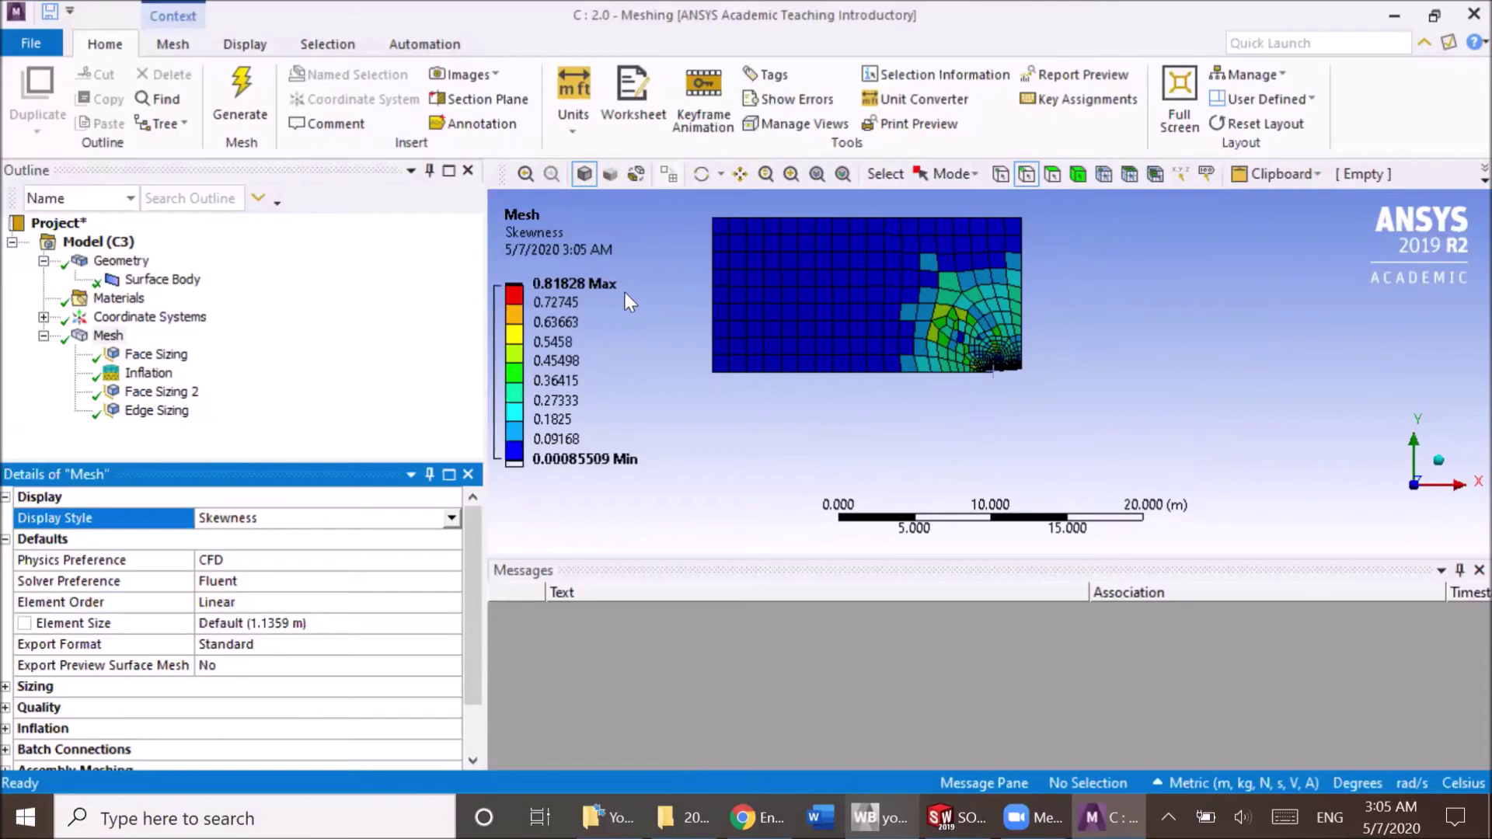
scroll(1012, 374, "up", 5)
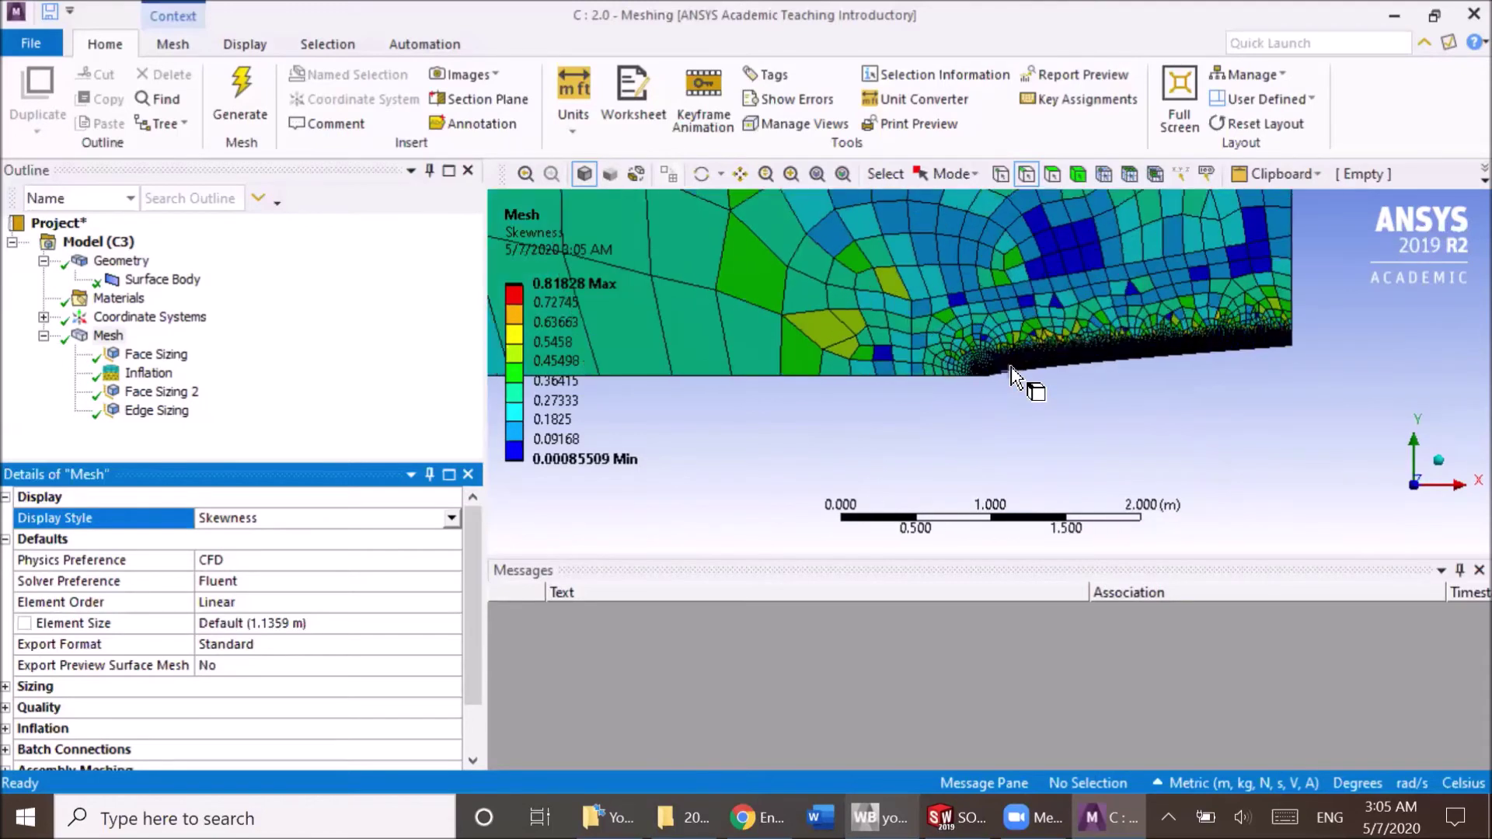
scroll(1012, 375, "up", 2)
- Return the mesh display style to Use Geometry Setting and bring the whole meshed domain into view
left_click(449, 518)
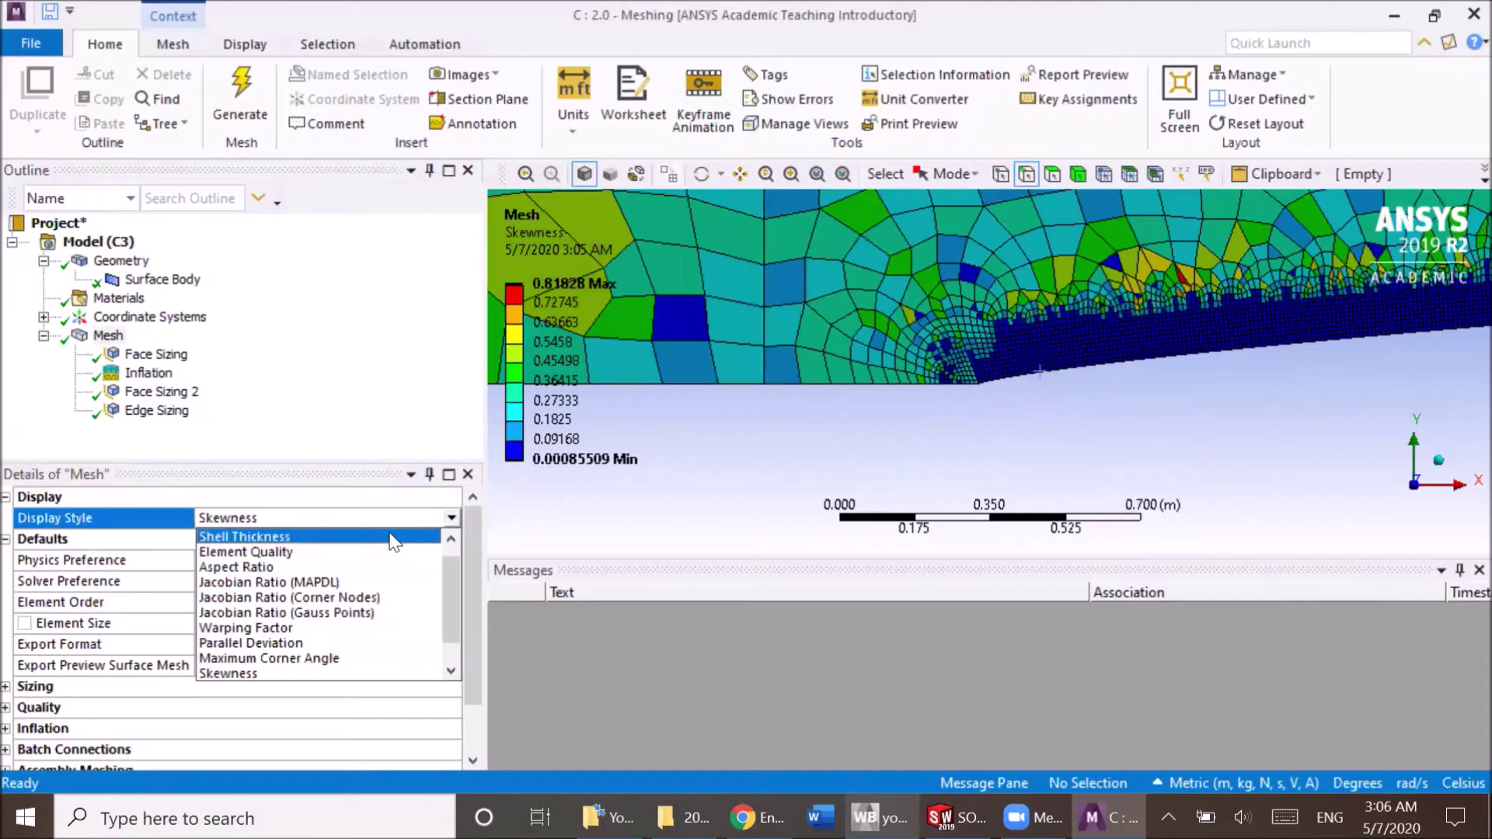
scroll(311, 590, "up", 2)
left_click(295, 533)
scroll(817, 359, "down", 7)
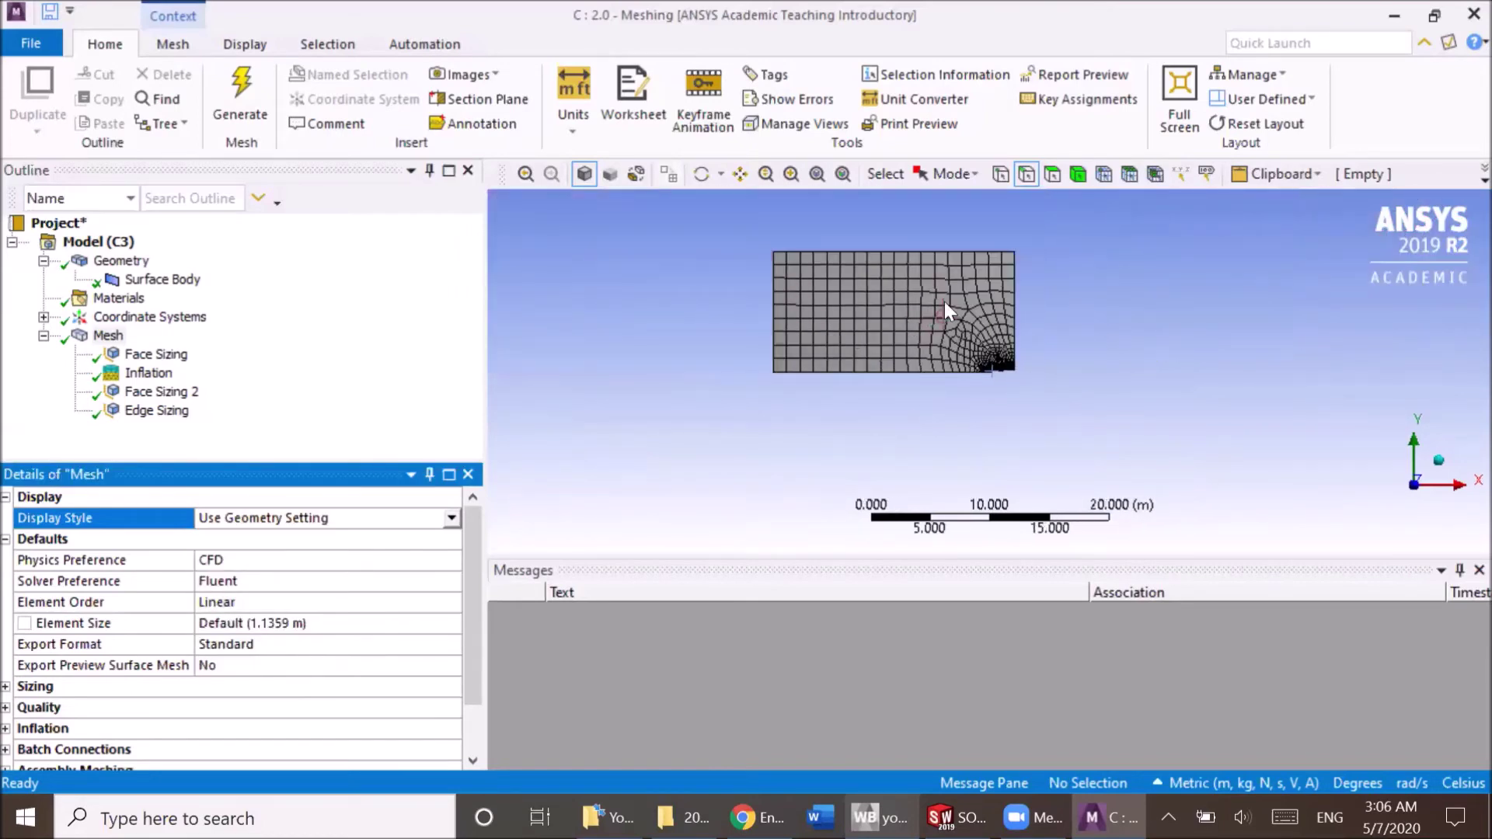
middle_click_drag(948, 275, 943, 331, "ctrl")
scroll(954, 382, "up", 3)
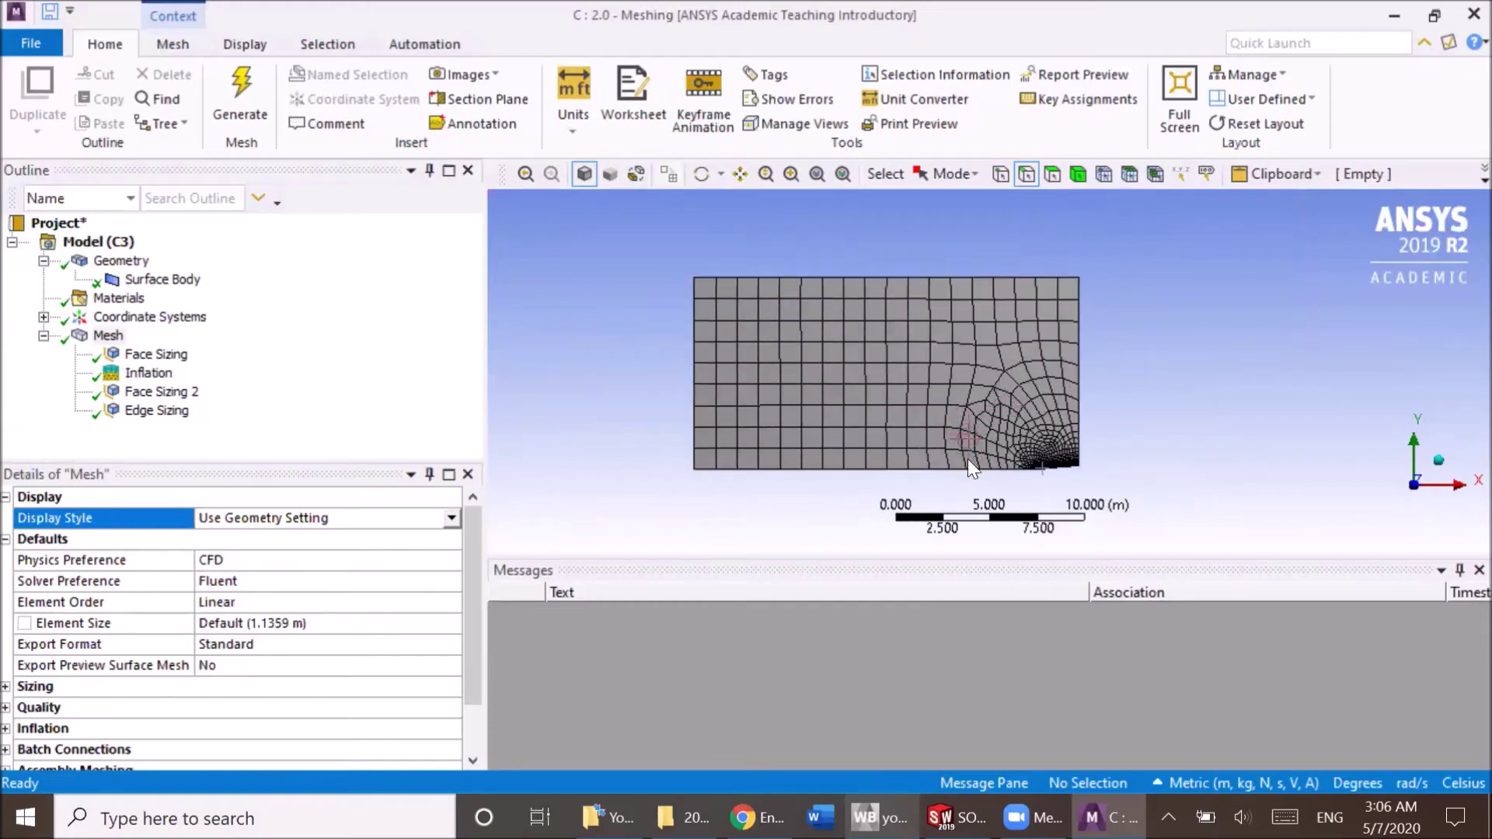
- Create a named selection called Inlet from the domain's left vertical edge, using edge selection
left_click(87, 339)
right_click(89, 335)
left_click(668, 351)
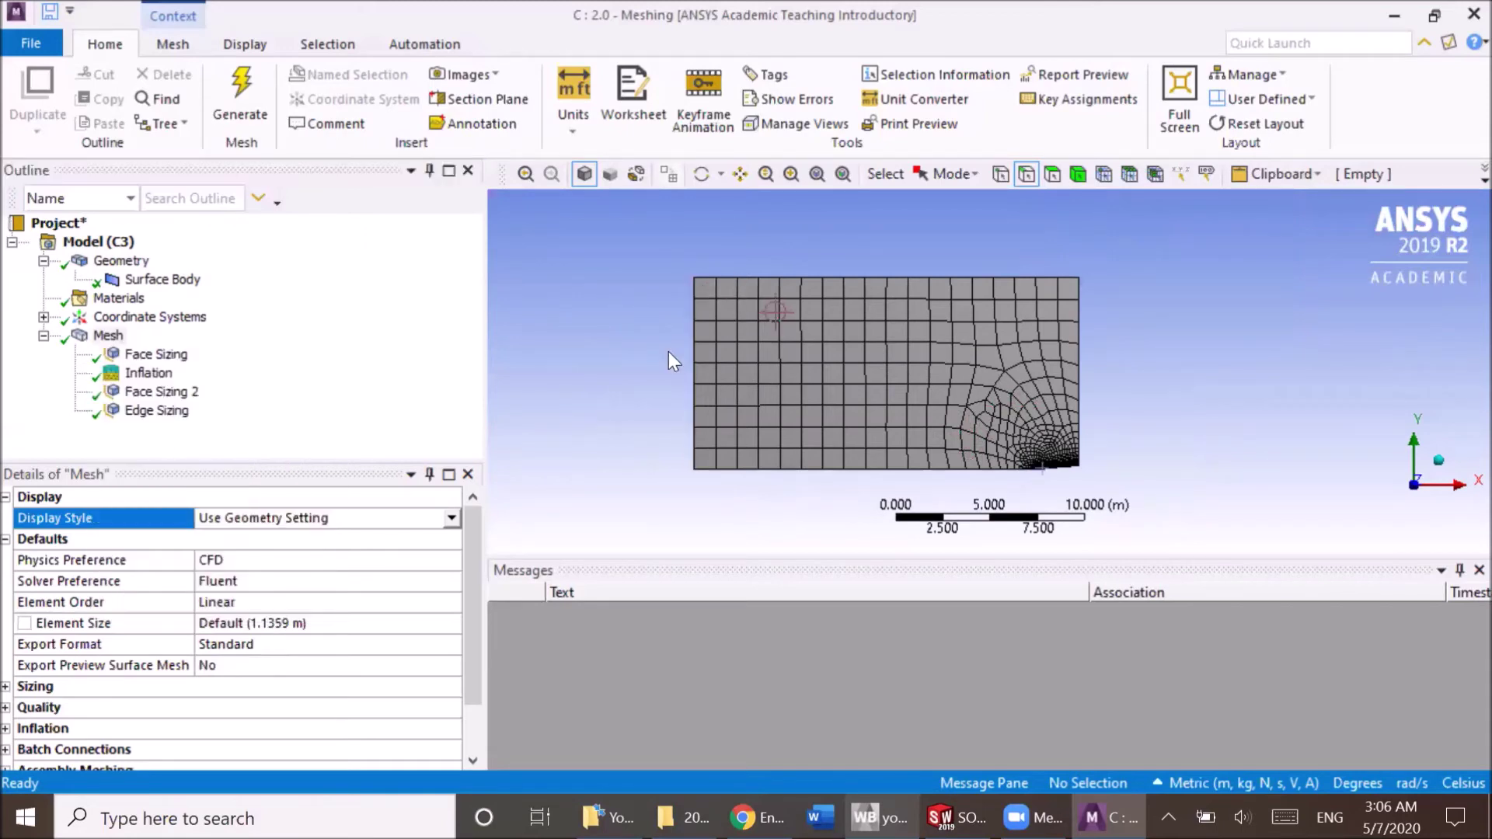
left_click(1026, 173)
left_click(694, 395)
right_click(694, 395)
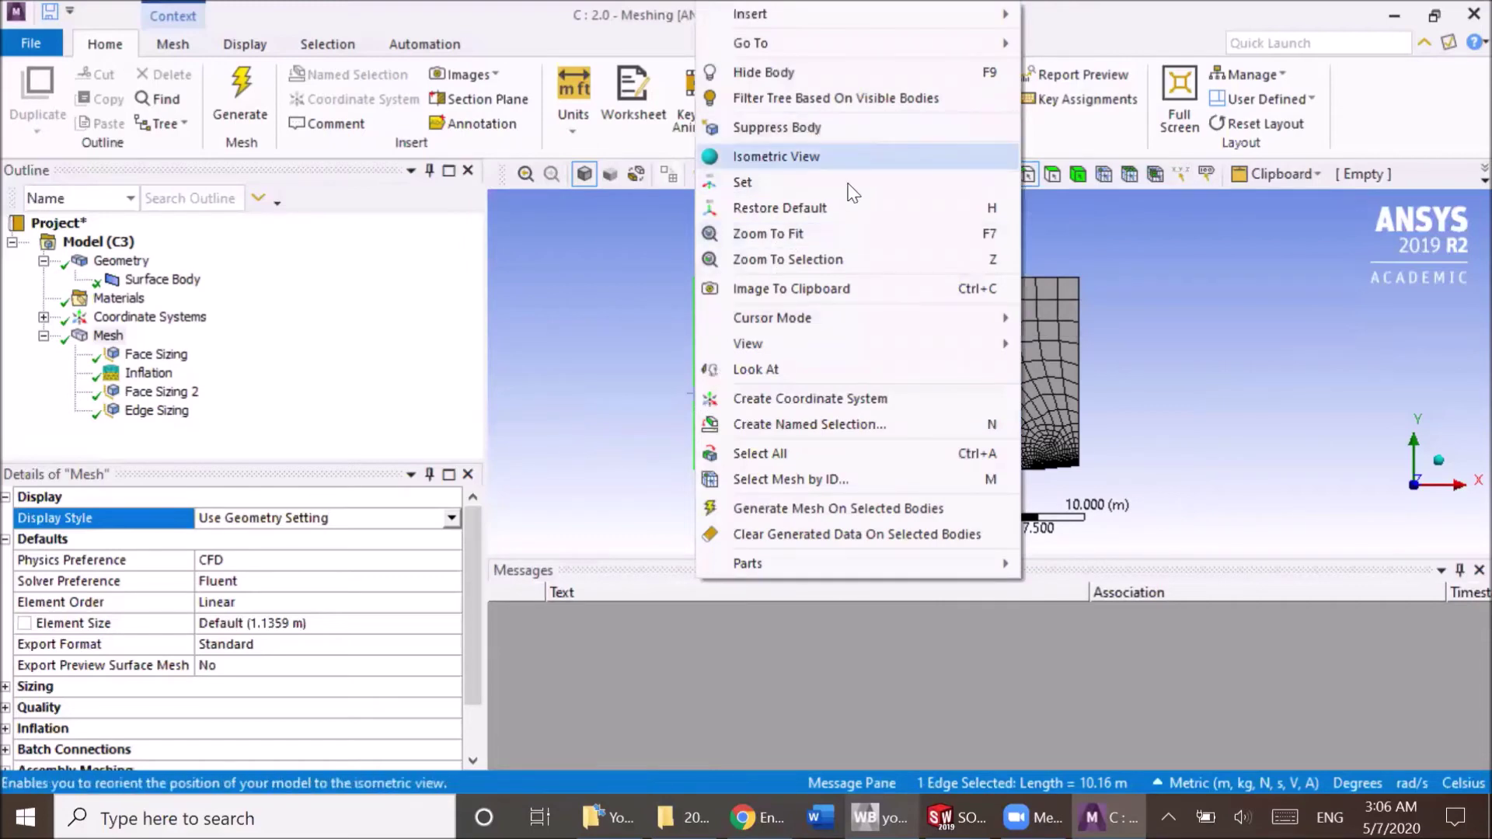
left_click(858, 426)
type("Inlet")
key("Return")
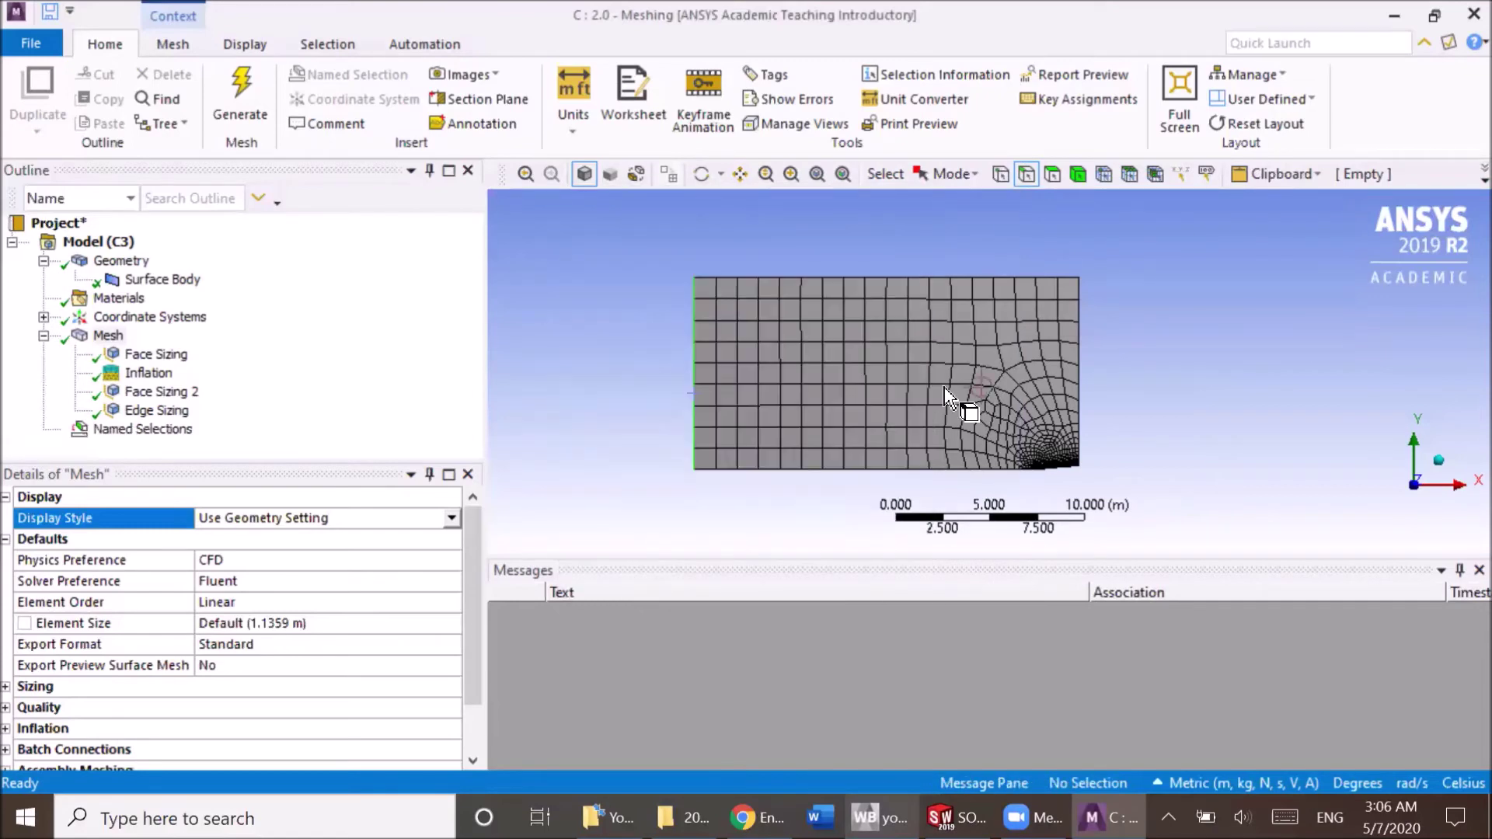
- Create a named selection called Outlet_Side from the domain's top horizontal edge
left_click(981, 280)
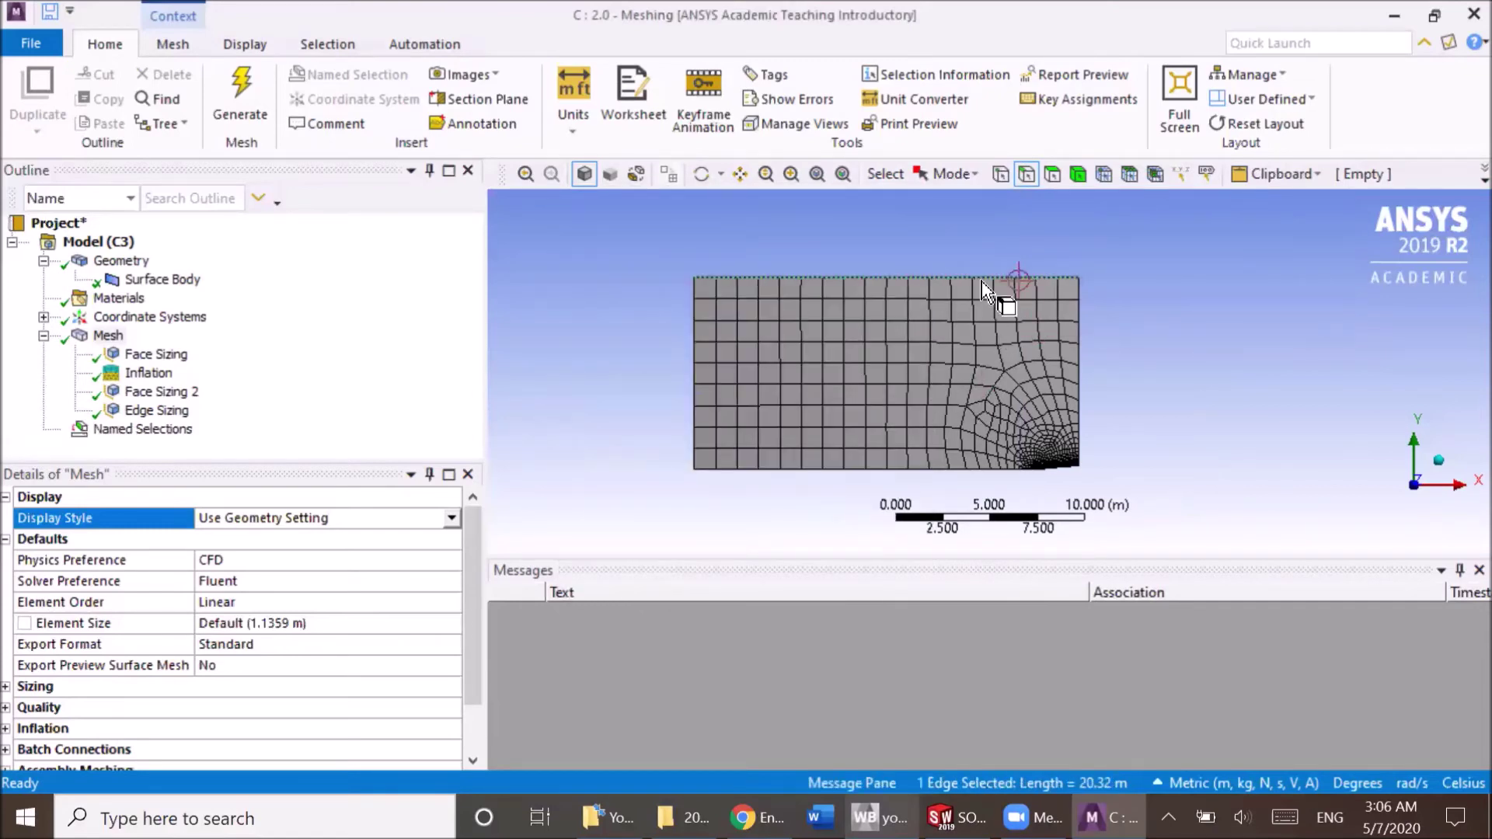
type("n")
type("Outle")
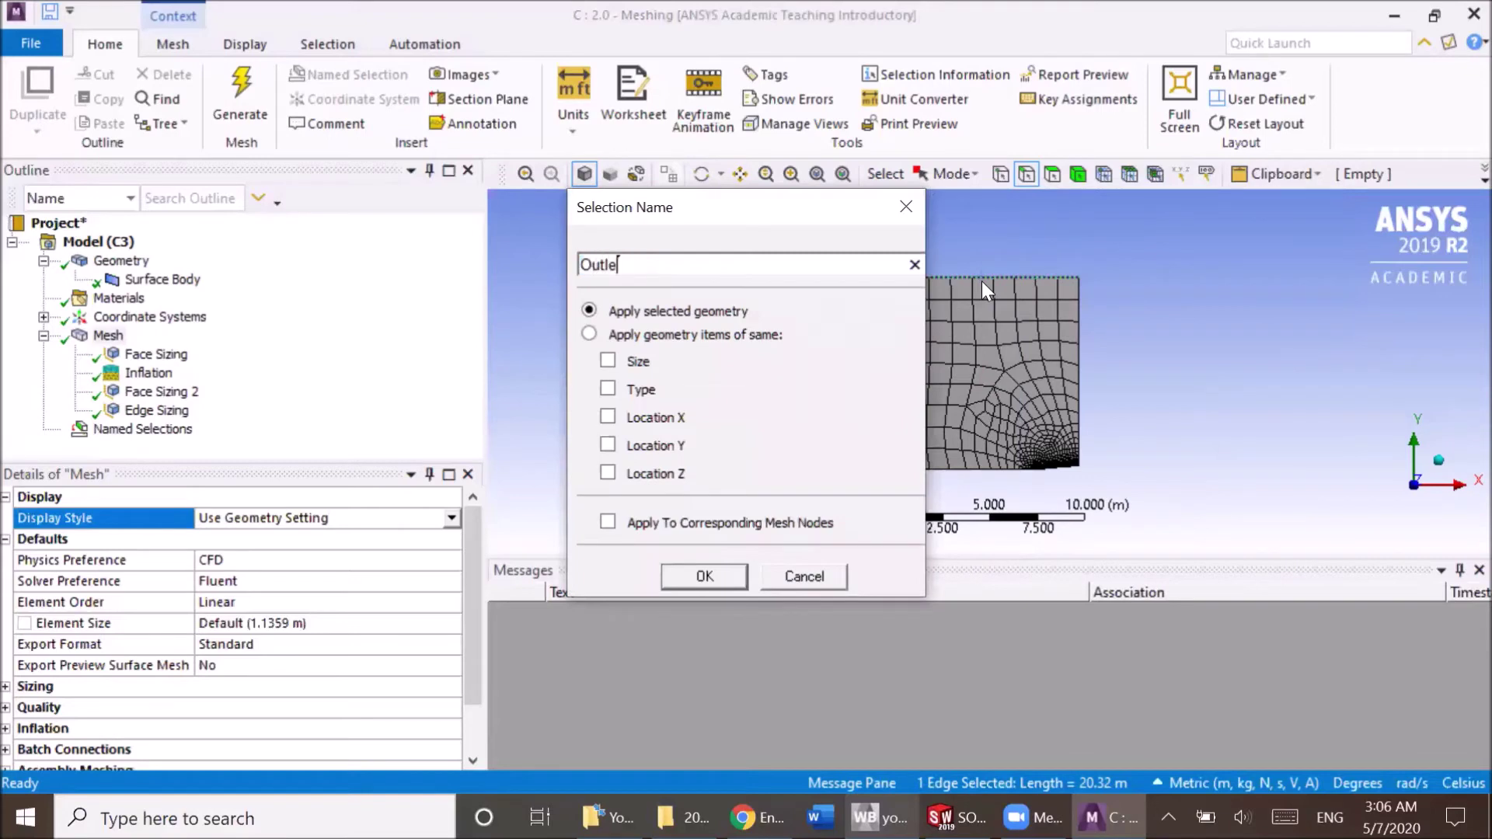
type("t_Side")
key("Return")
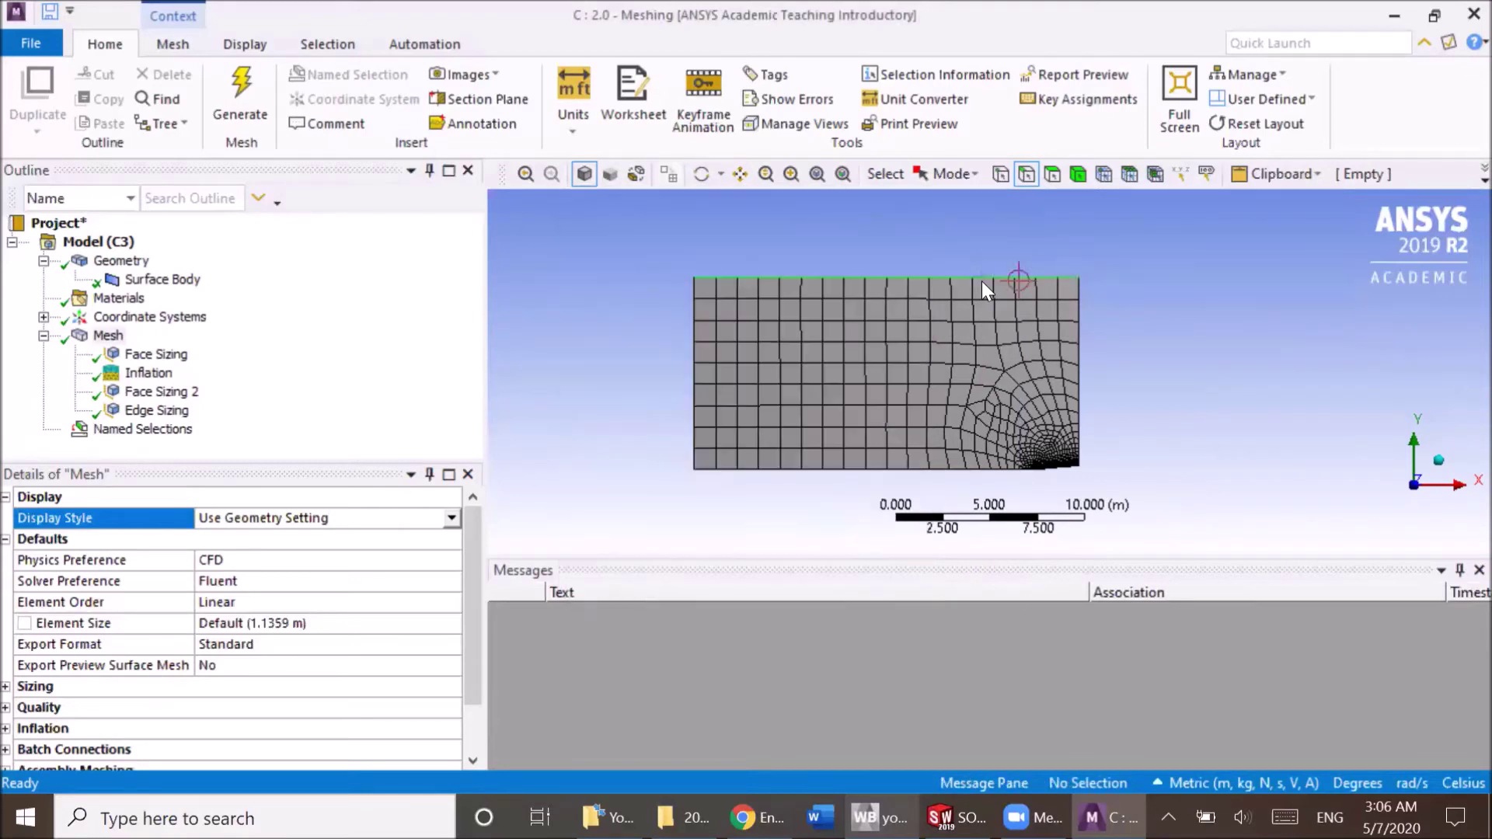
- Create a named selection called Outlet_Back from the two collinear edges on the domain's right vertical side
left_click(1080, 466, "ctrl")
scroll(1072, 472, "up", 3)
scroll(1102, 442, "down", 5)
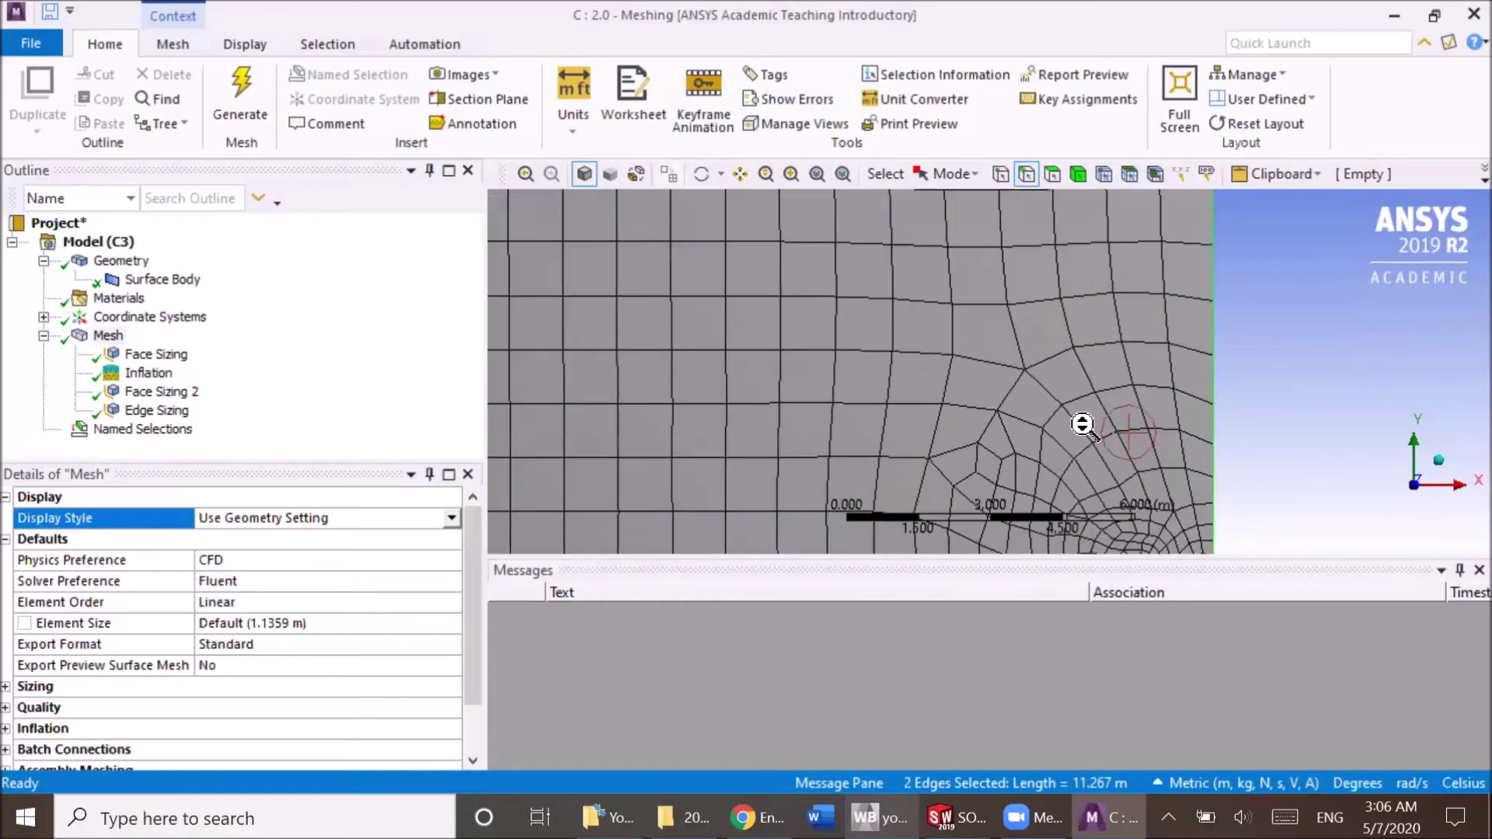
left_click(911, 342)
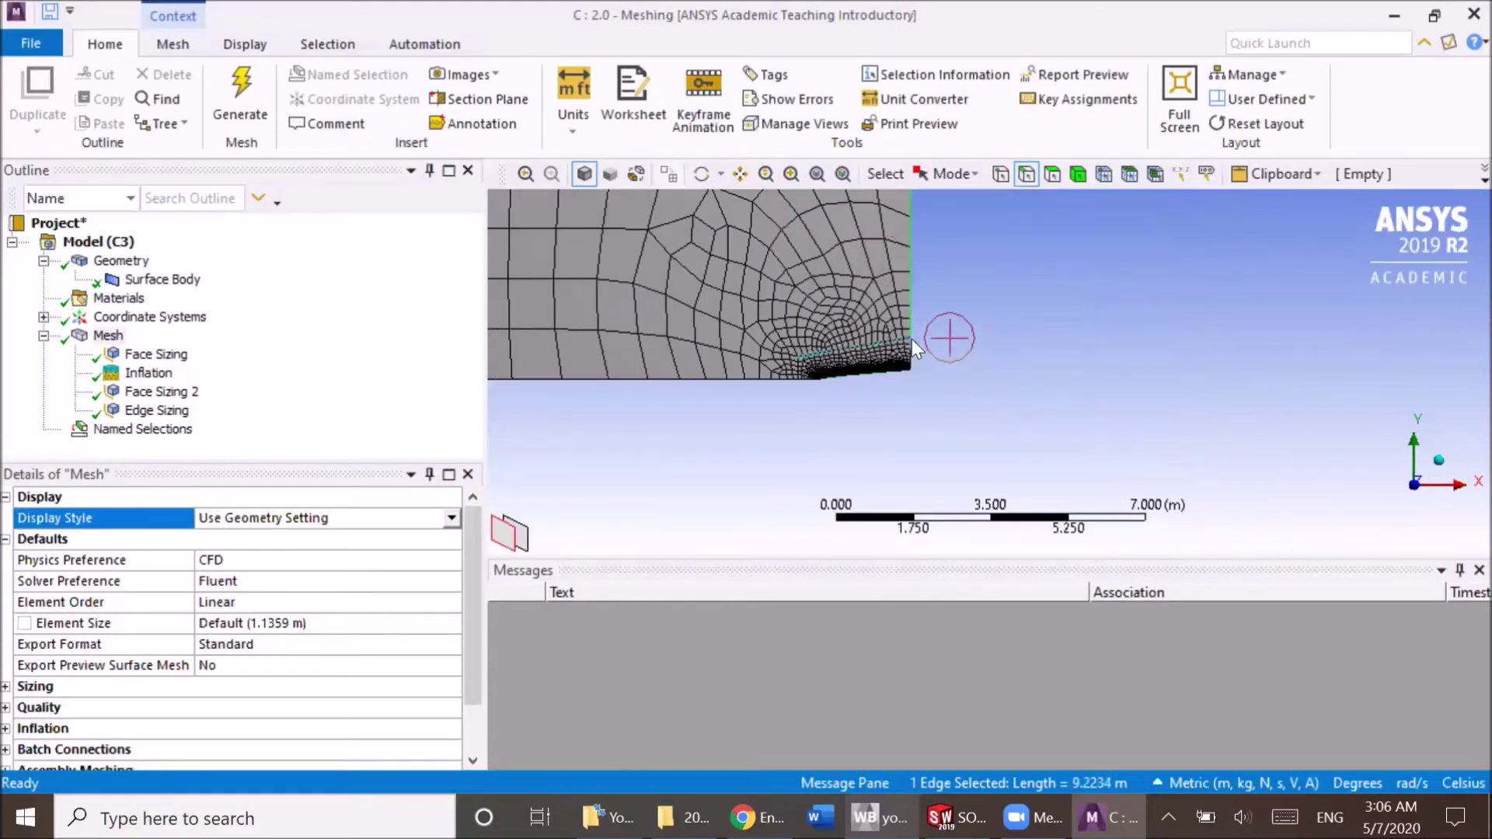
left_click(910, 303, "ctrl")
type("nOutlet_Back")
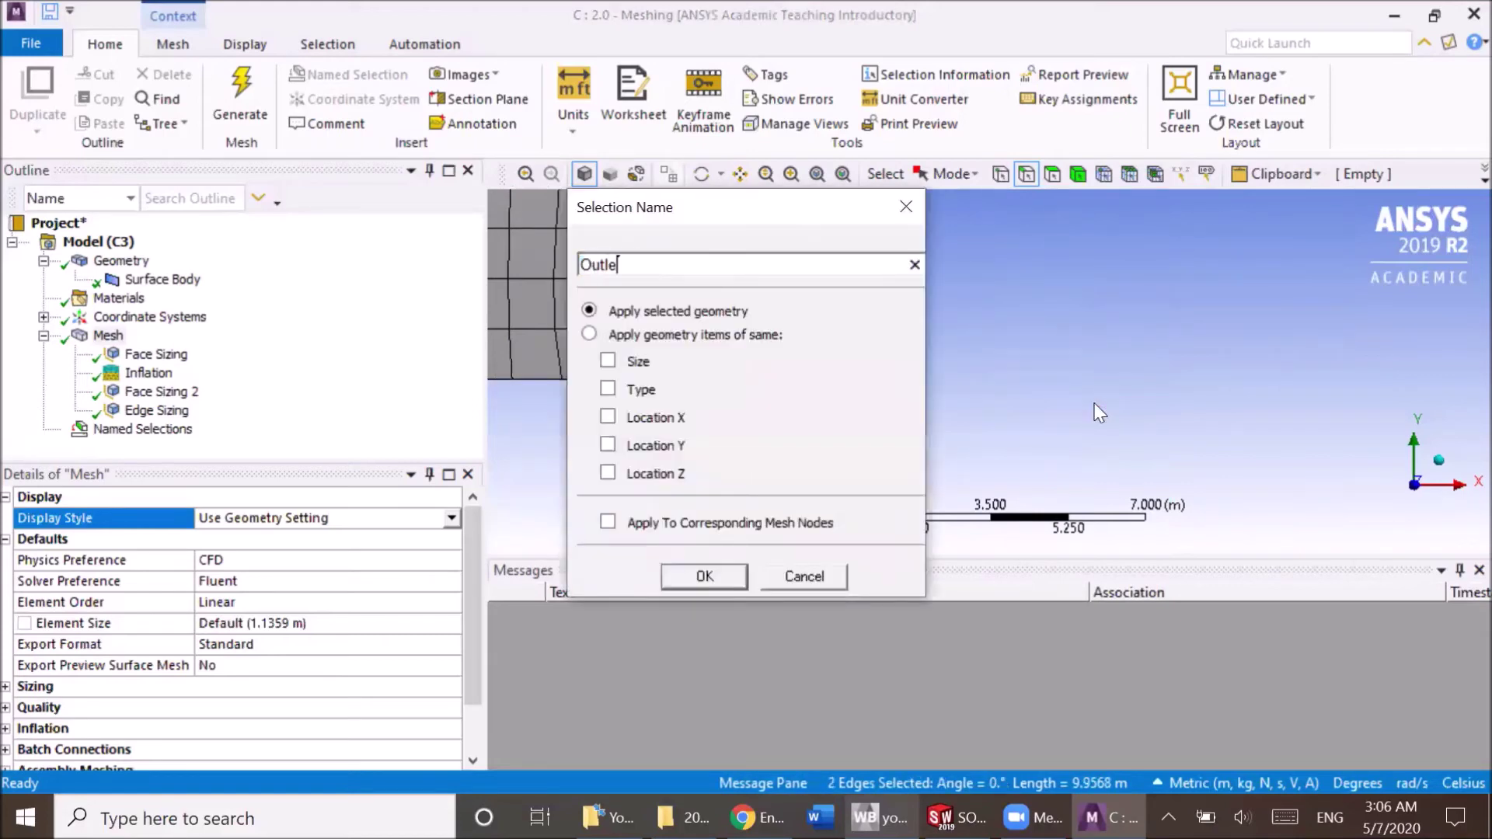
key("Return")
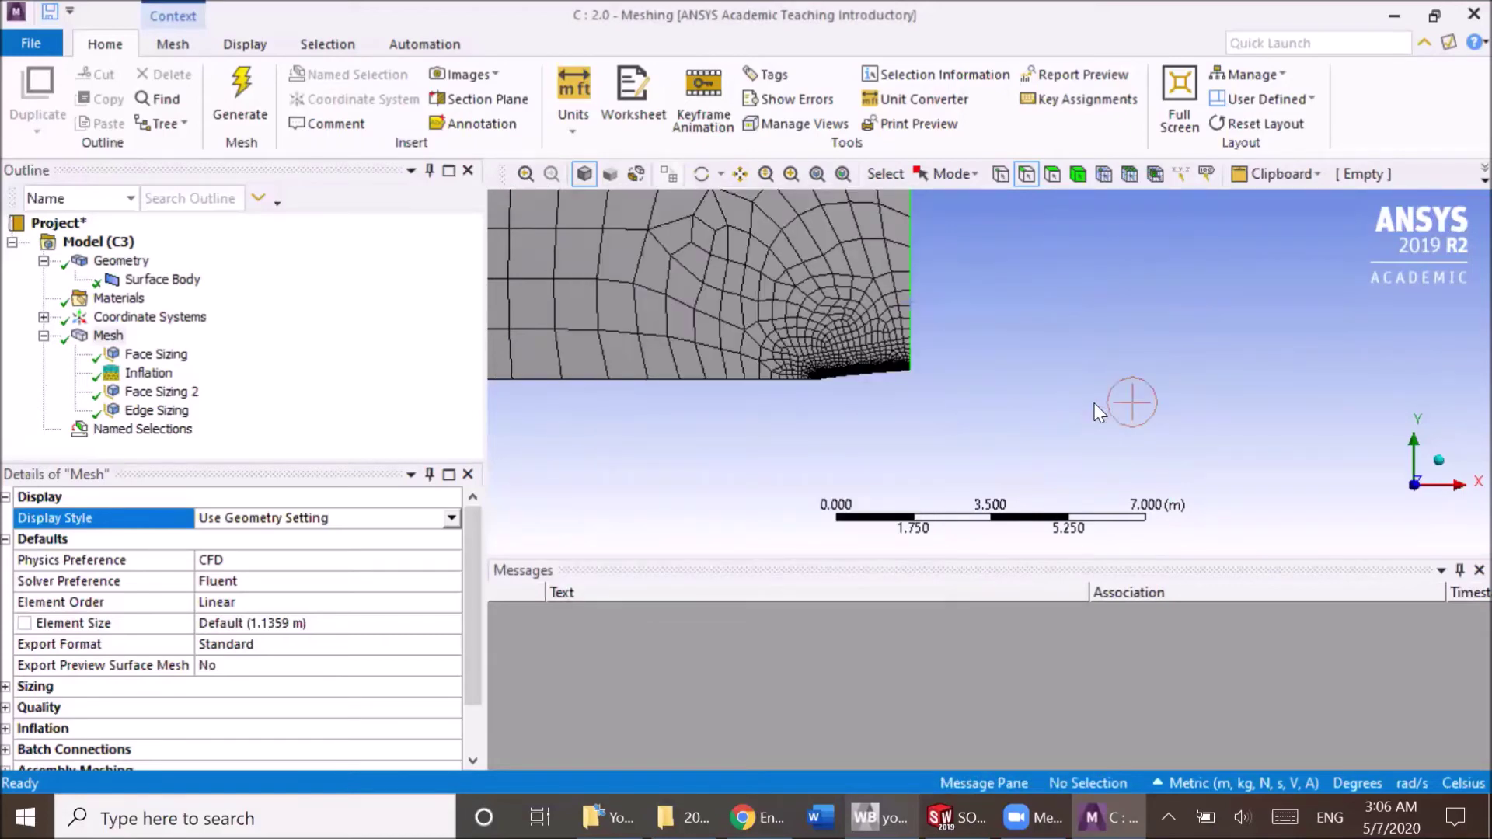
- Create a named selection from the long horizontal edge along the domain's bottom and the short edge adjoining it
left_click(773, 379)
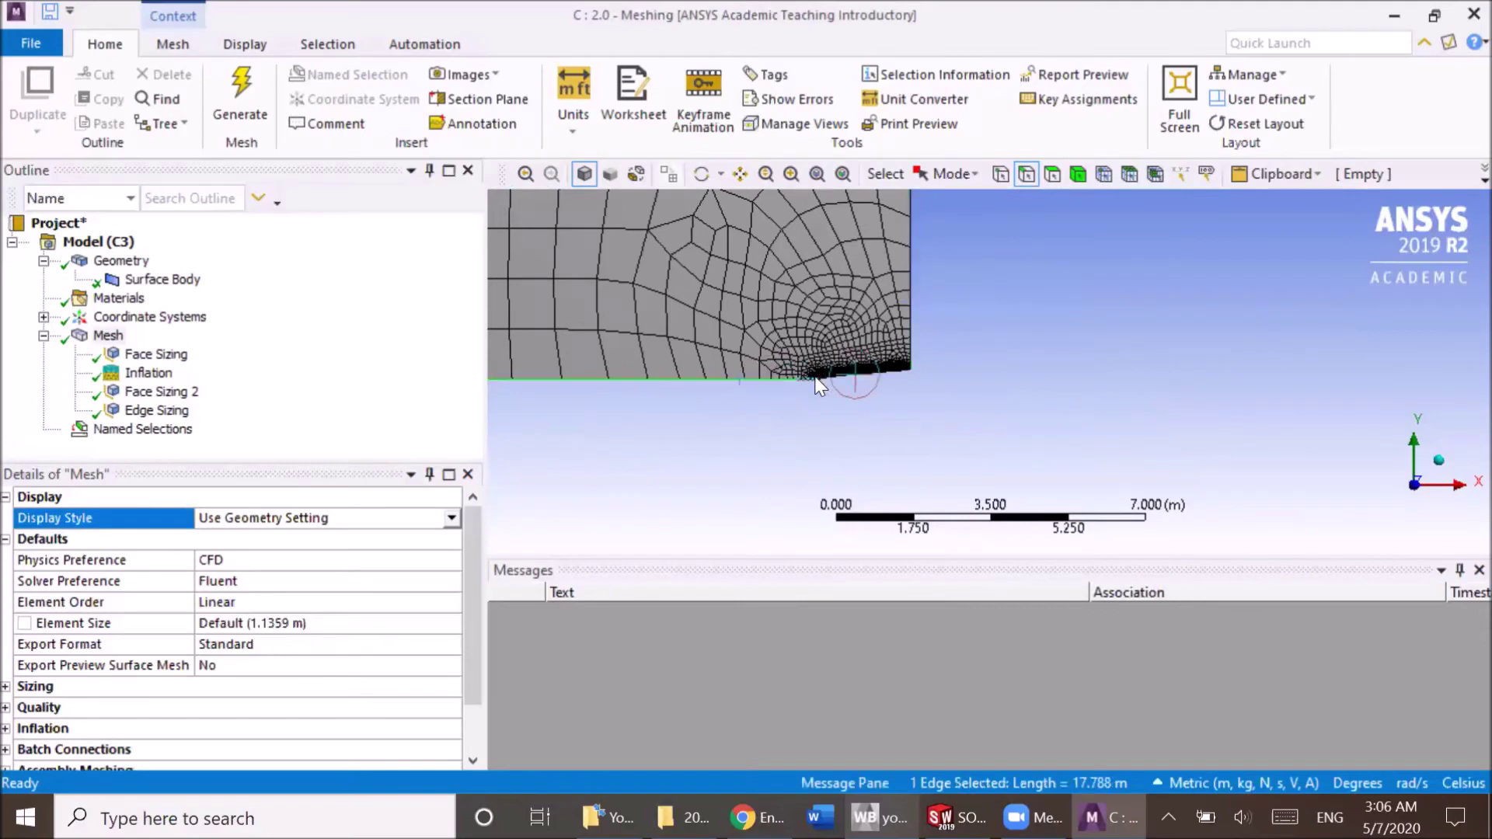
left_click(835, 376, "ctrl")
key("n")
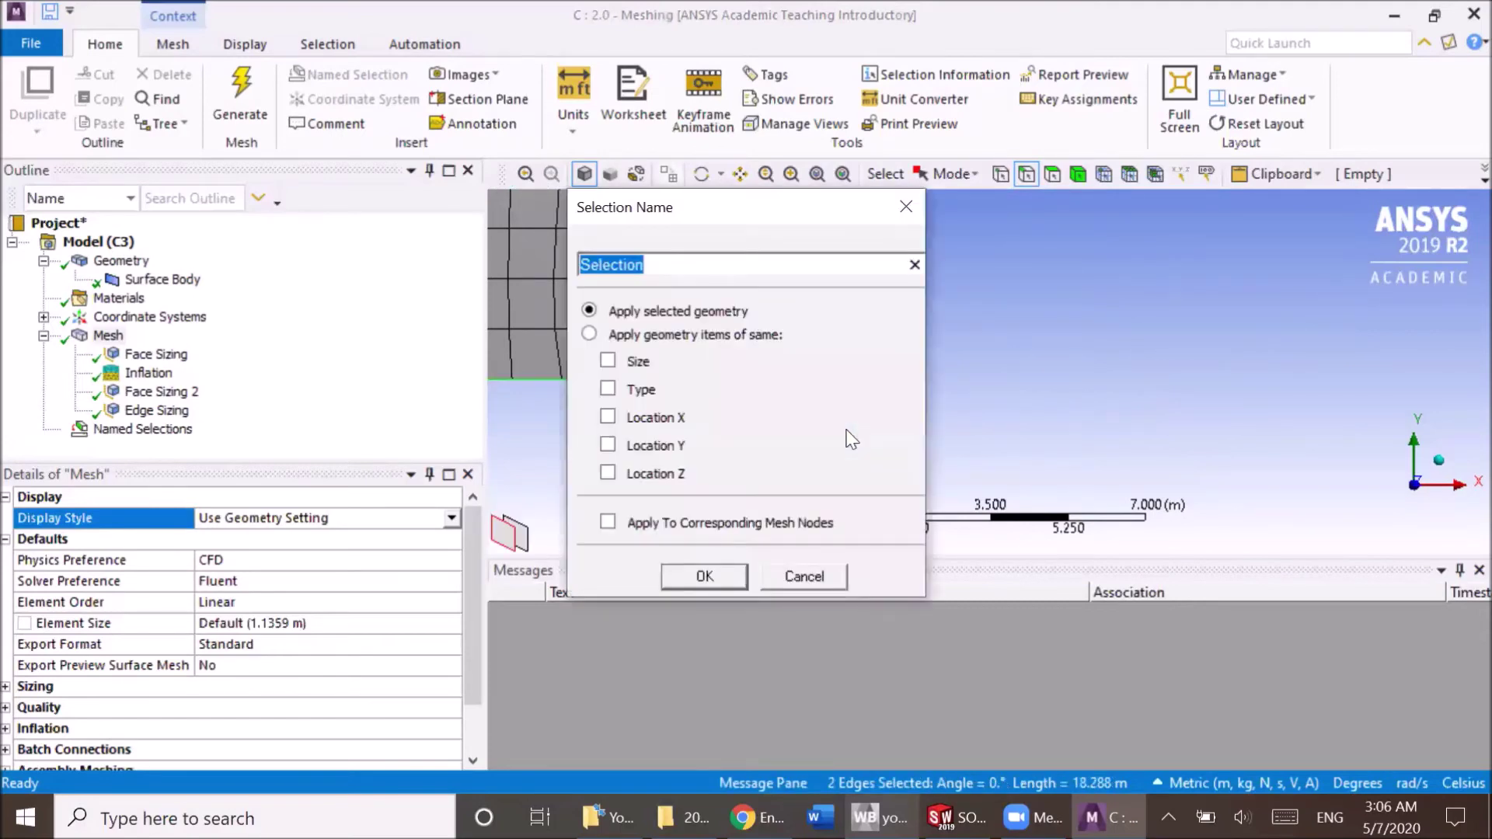
type("Ai")
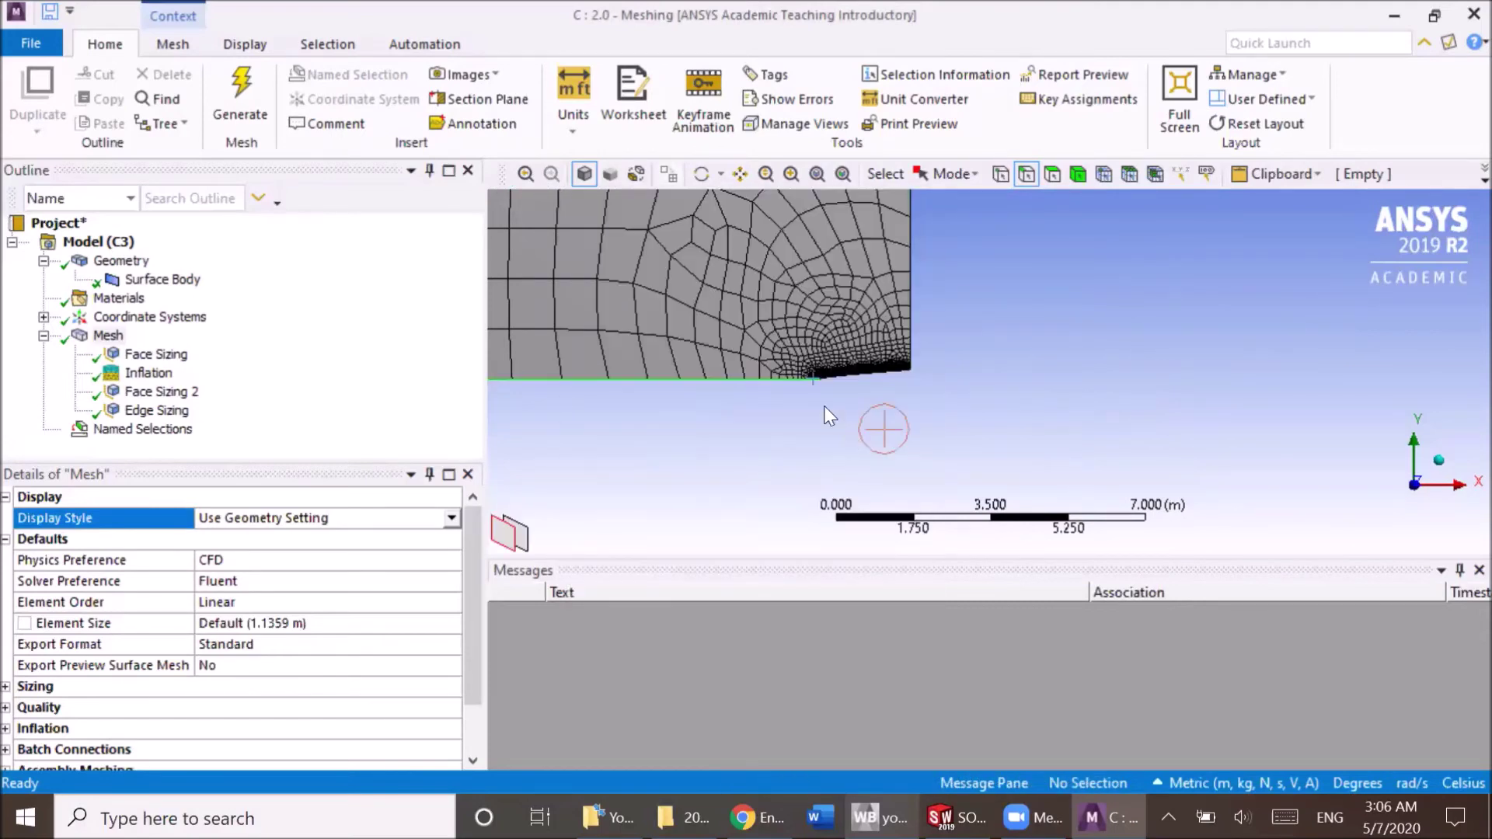
- Create a named selection from the sloped edge at the domain's lower right corner
left_click(749, 384)
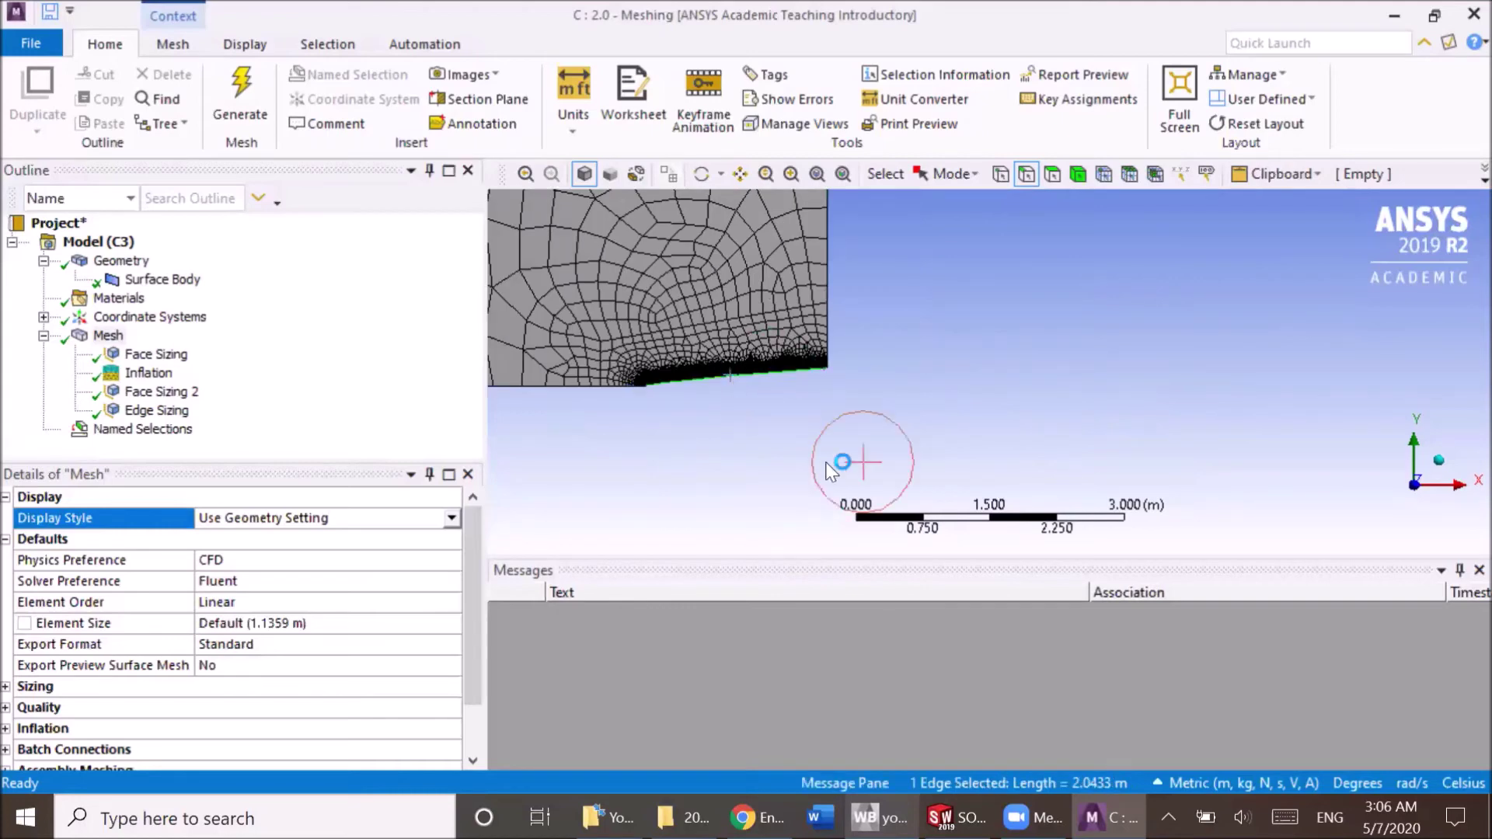
type("nPre")
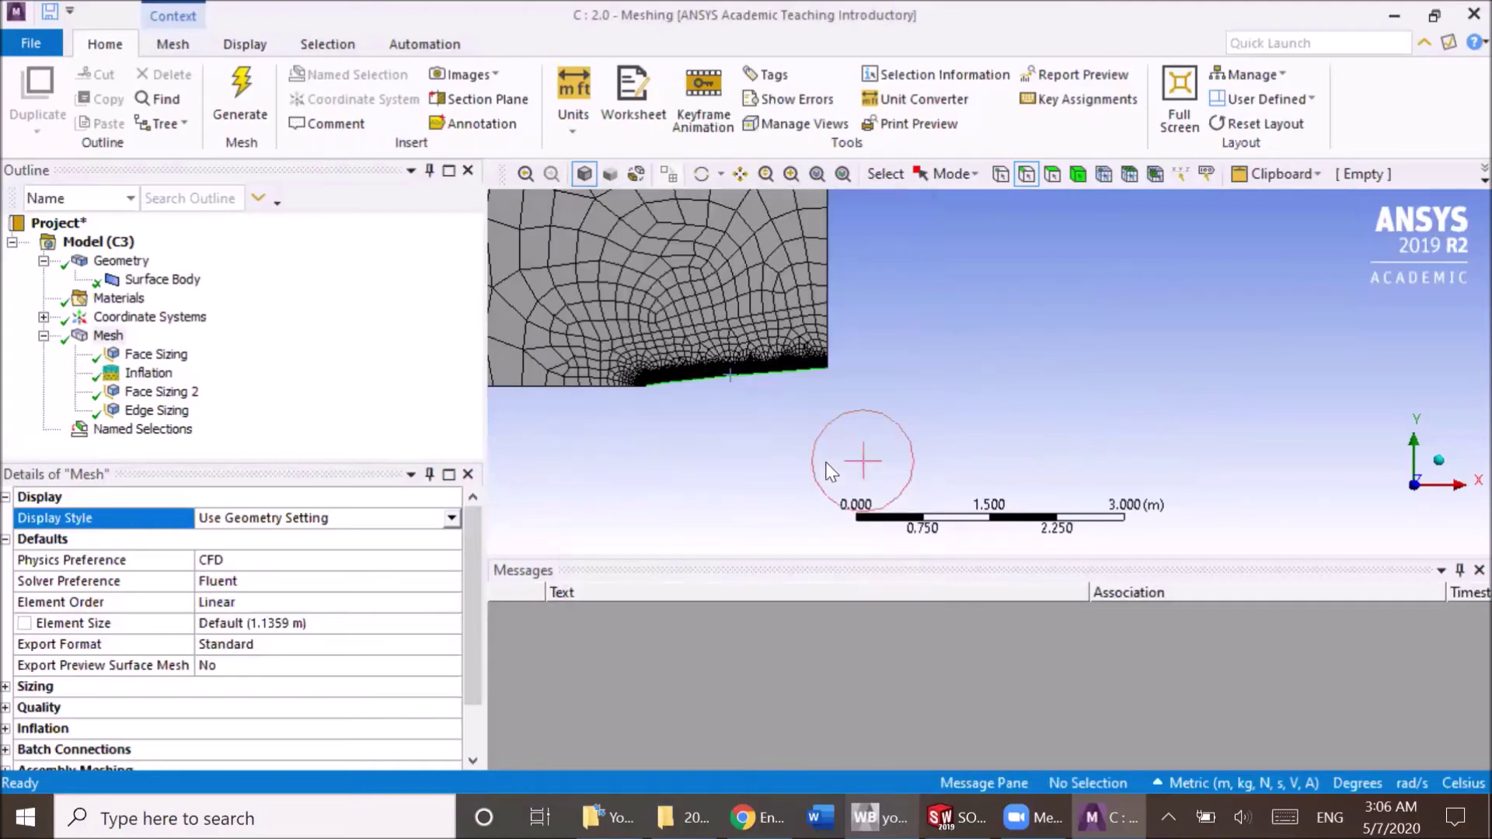
scroll(742, 340, "down", 4)
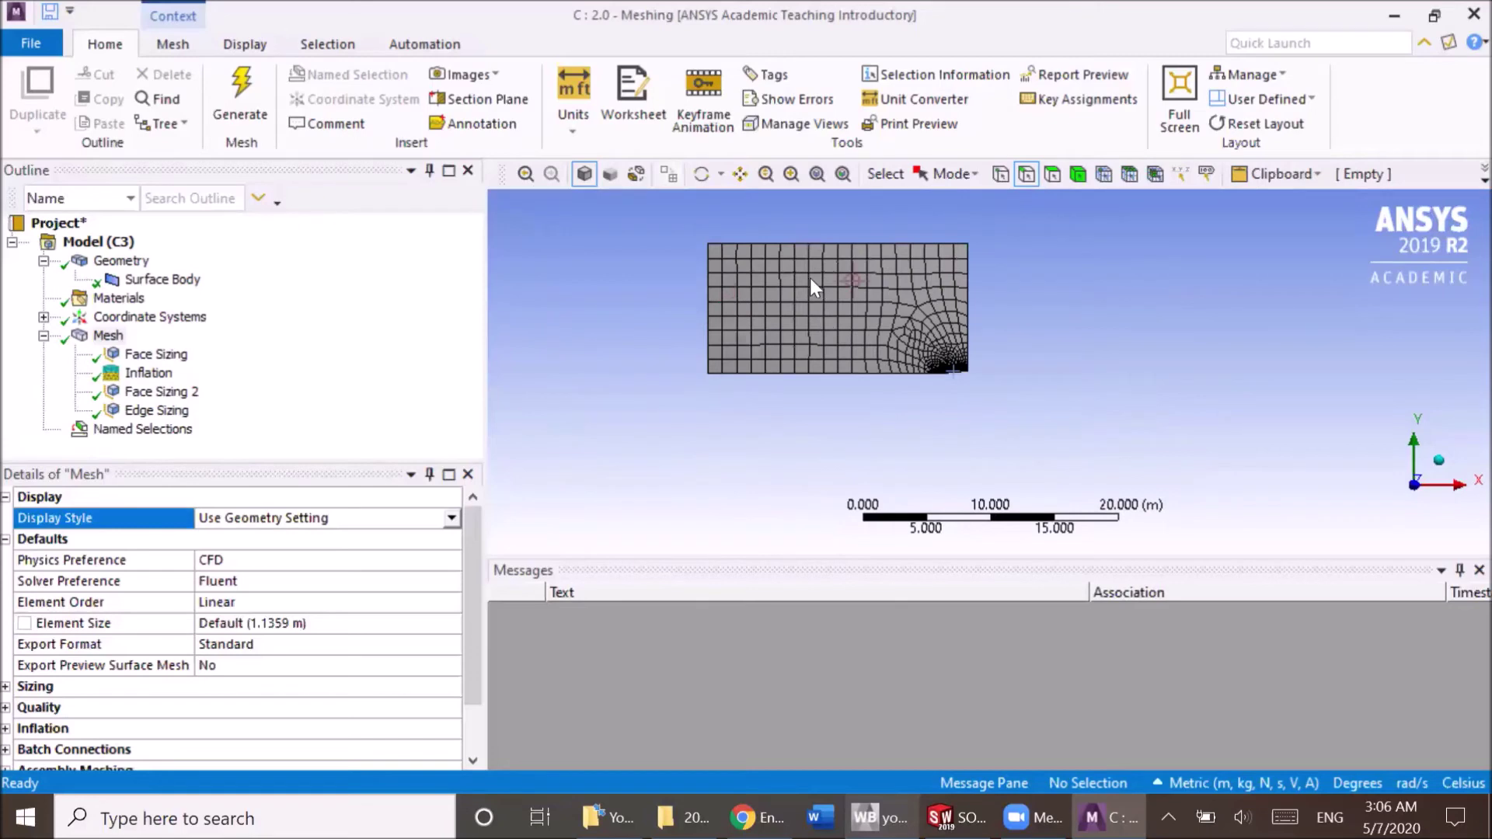
- Close the meshing window of system C and update its Mesh cell in the Workbench project schematic
middle_click_drag(851, 330, 875, 383, "ctrl")
scroll(912, 469, "up", 2)
middle_click_drag(868, 435, 892, 377, "ctrl")
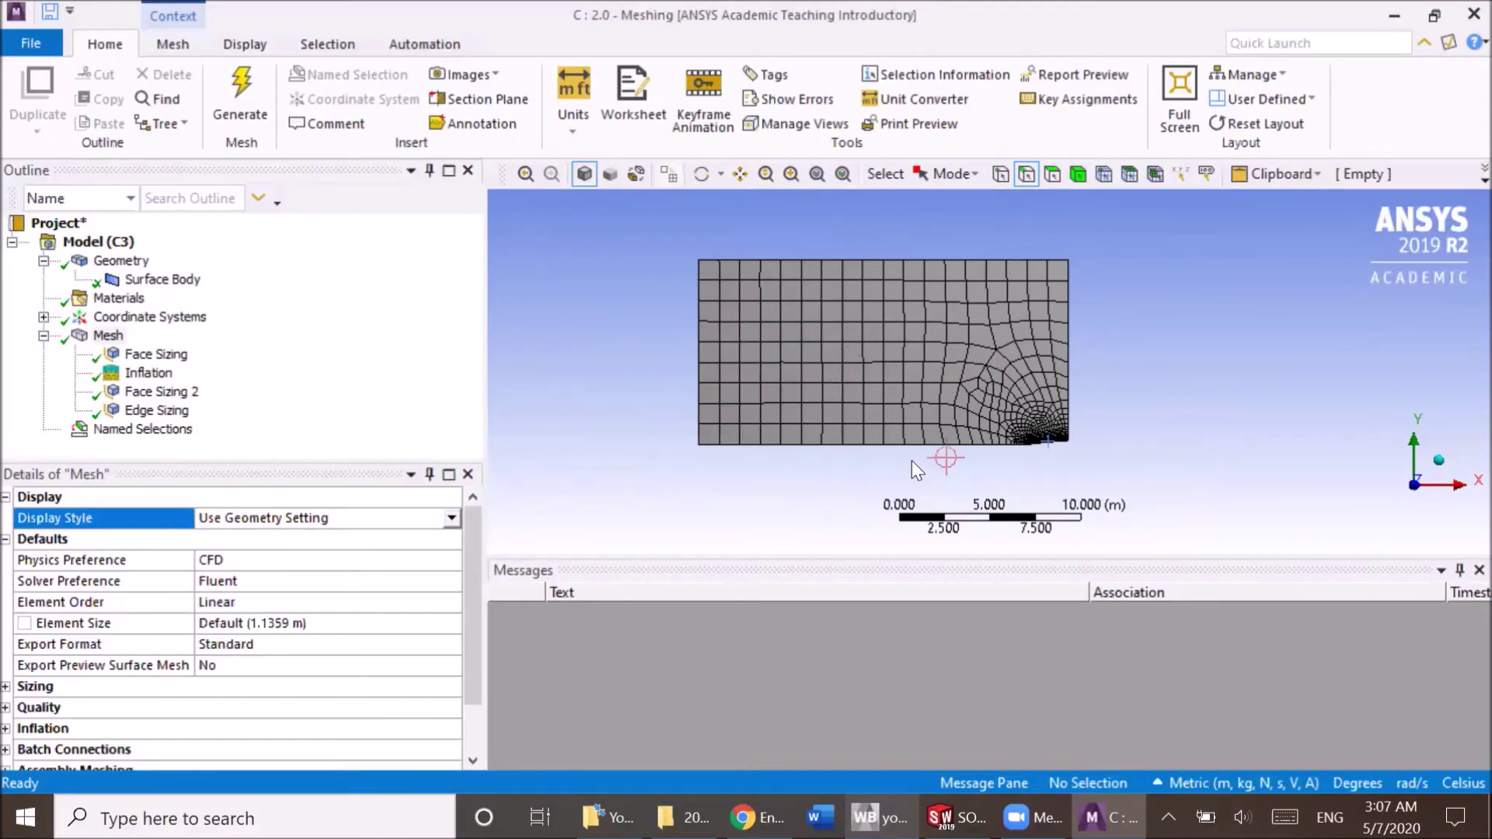
scroll(1034, 464, "up", 4)
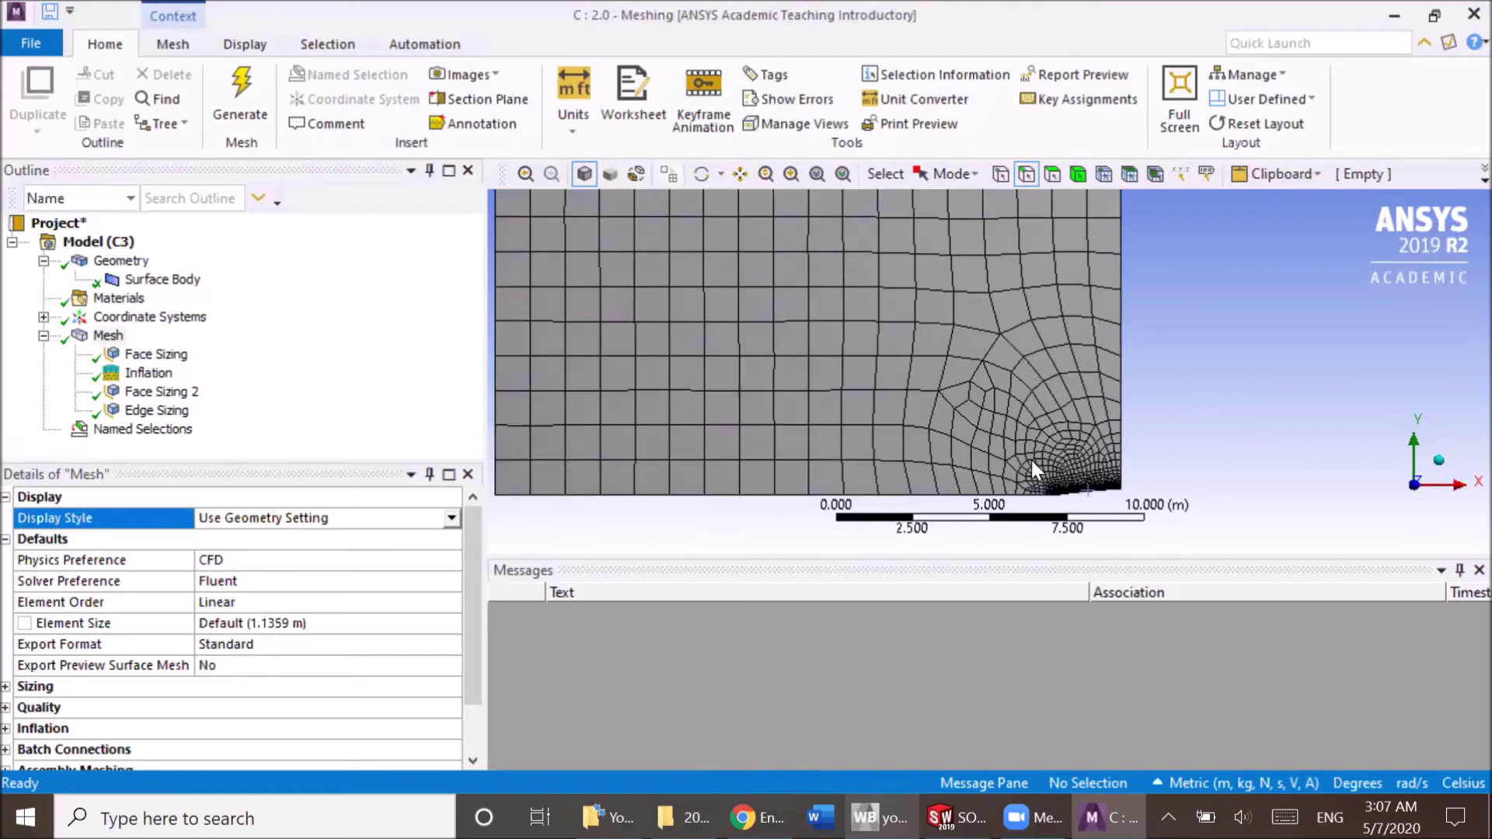
middle_click_drag(1048, 435, 1100, 408, "ctrl")
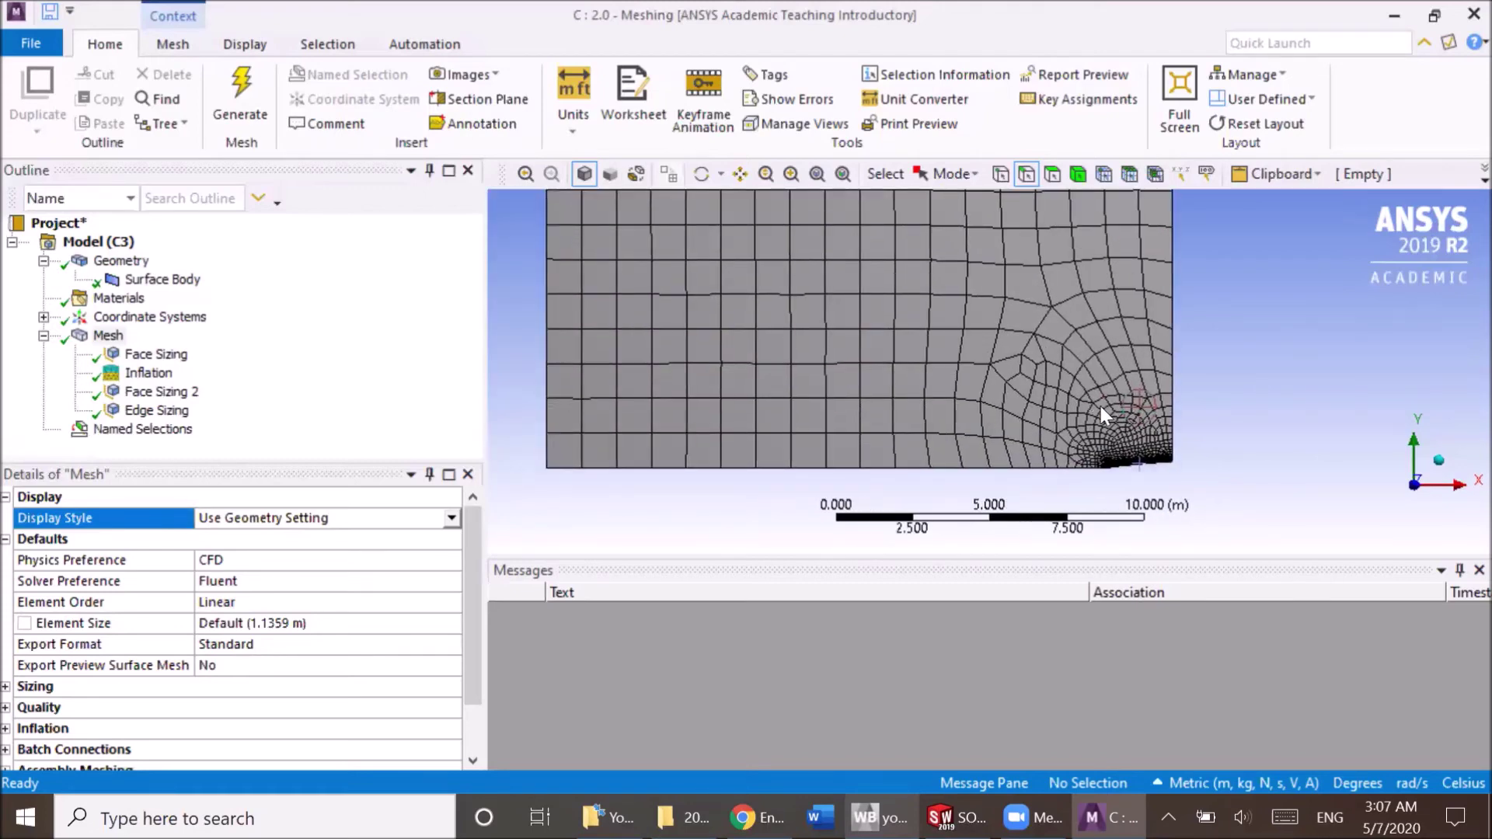
left_click(1471, 14)
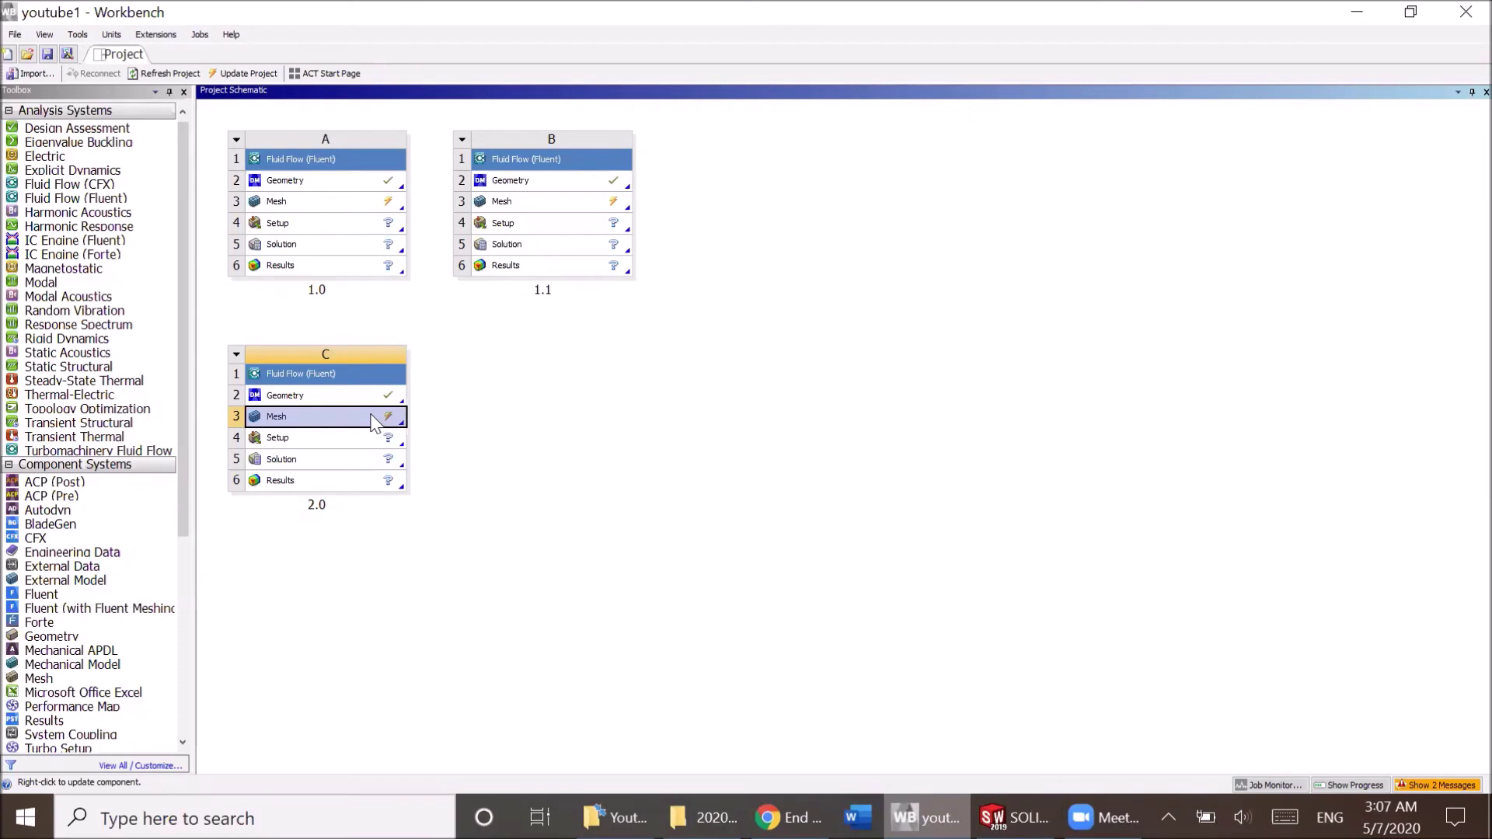
right_click(374, 422)
left_click(413, 505)
- Open the mesh of system A, list its mesh controls and examine how the surface is split around the sloped edge
double_click(344, 204)
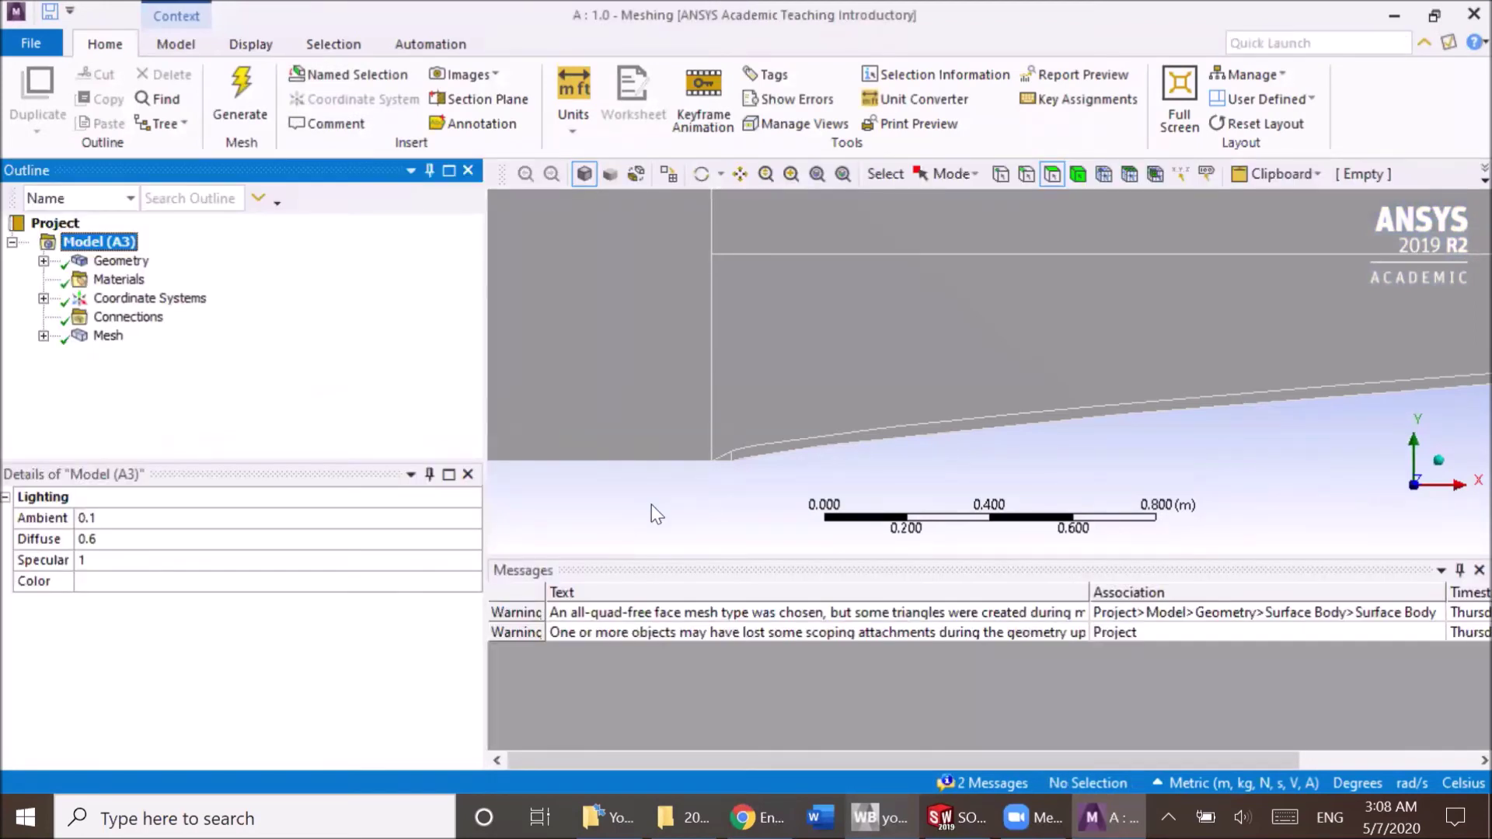
scroll(749, 449, "down", 2)
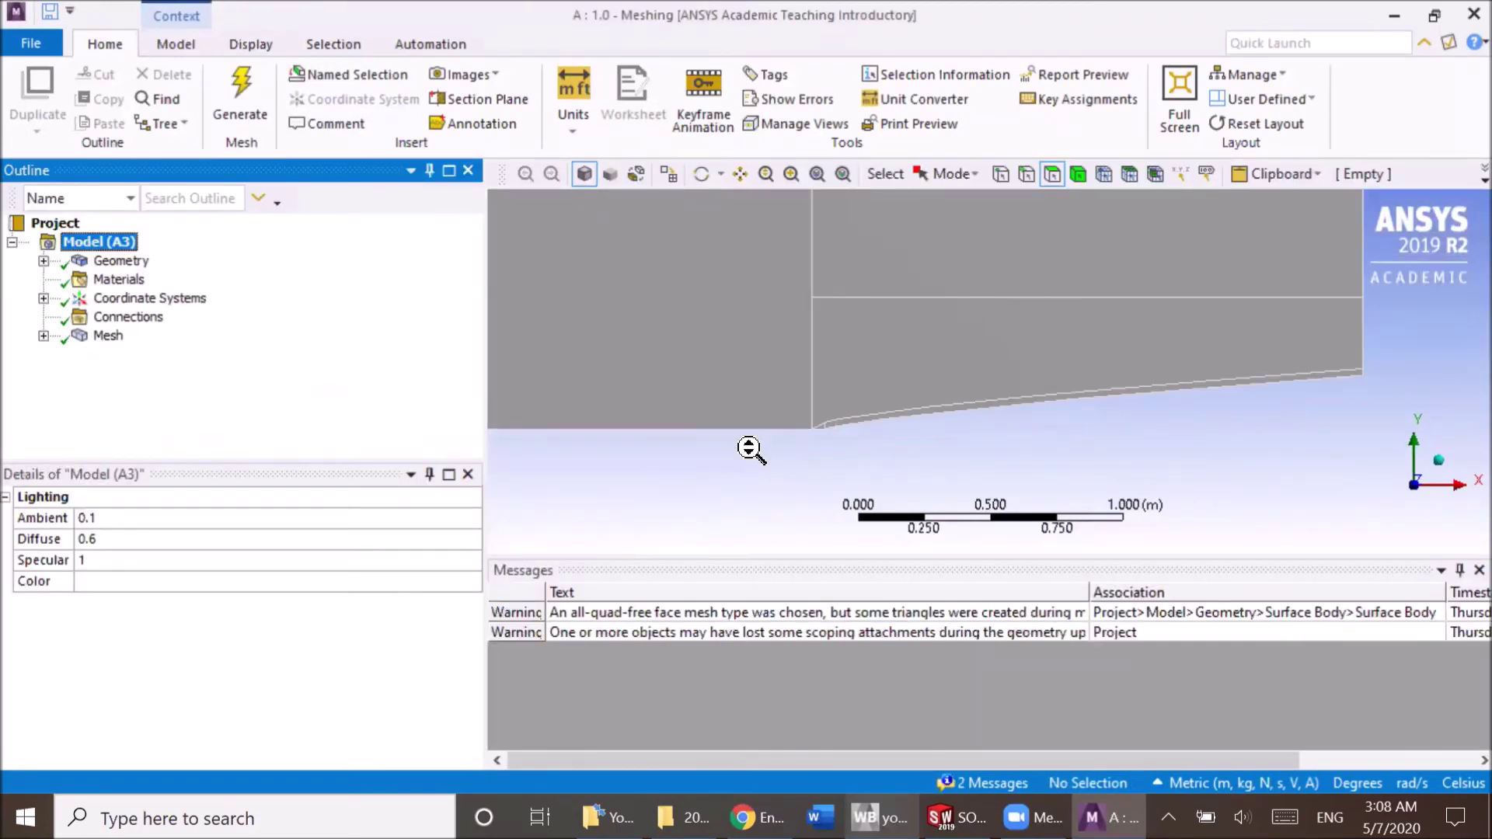
scroll(750, 450, "down", 1)
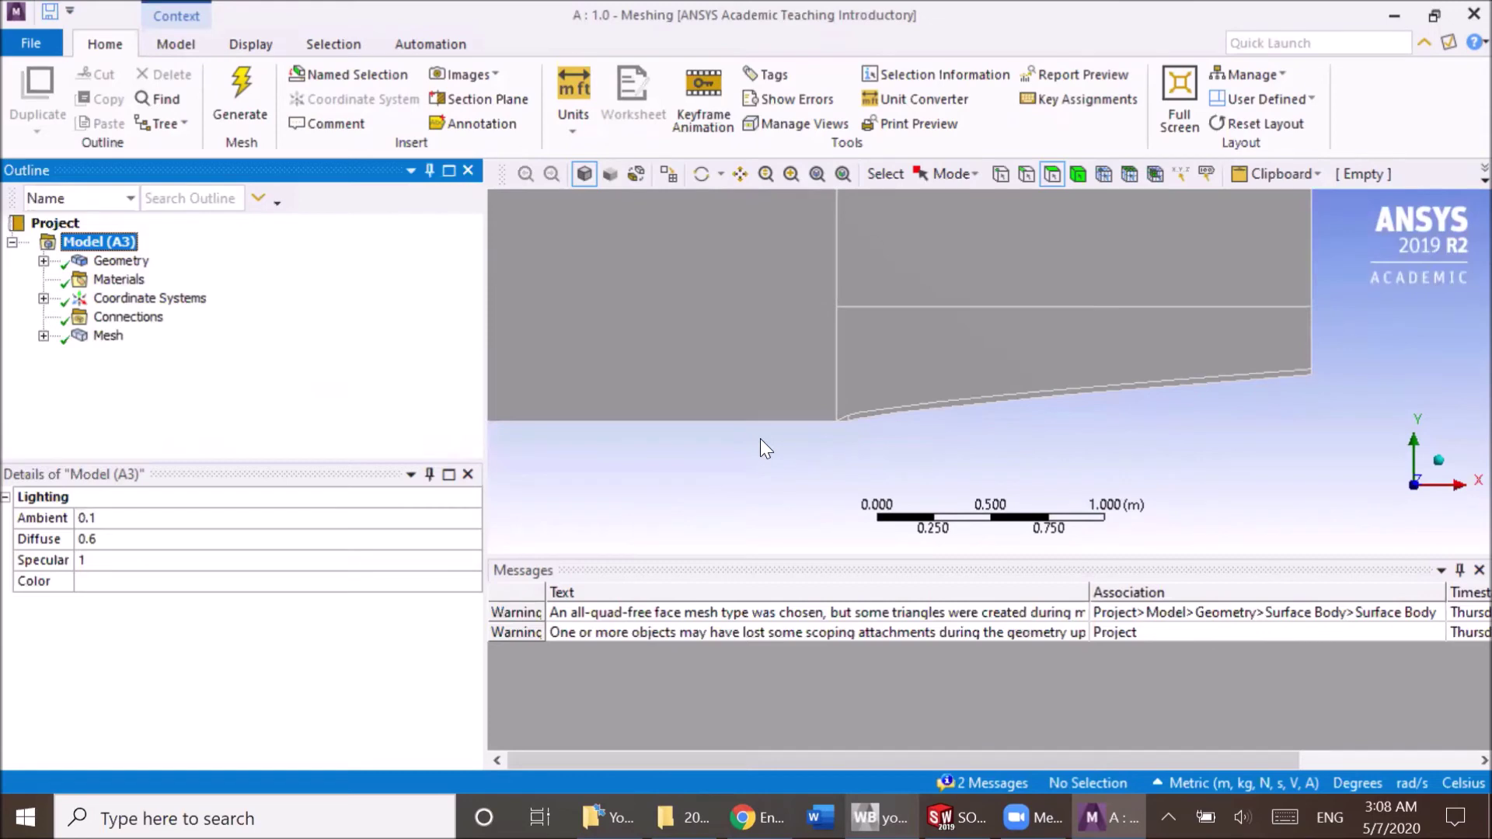
left_click(45, 336)
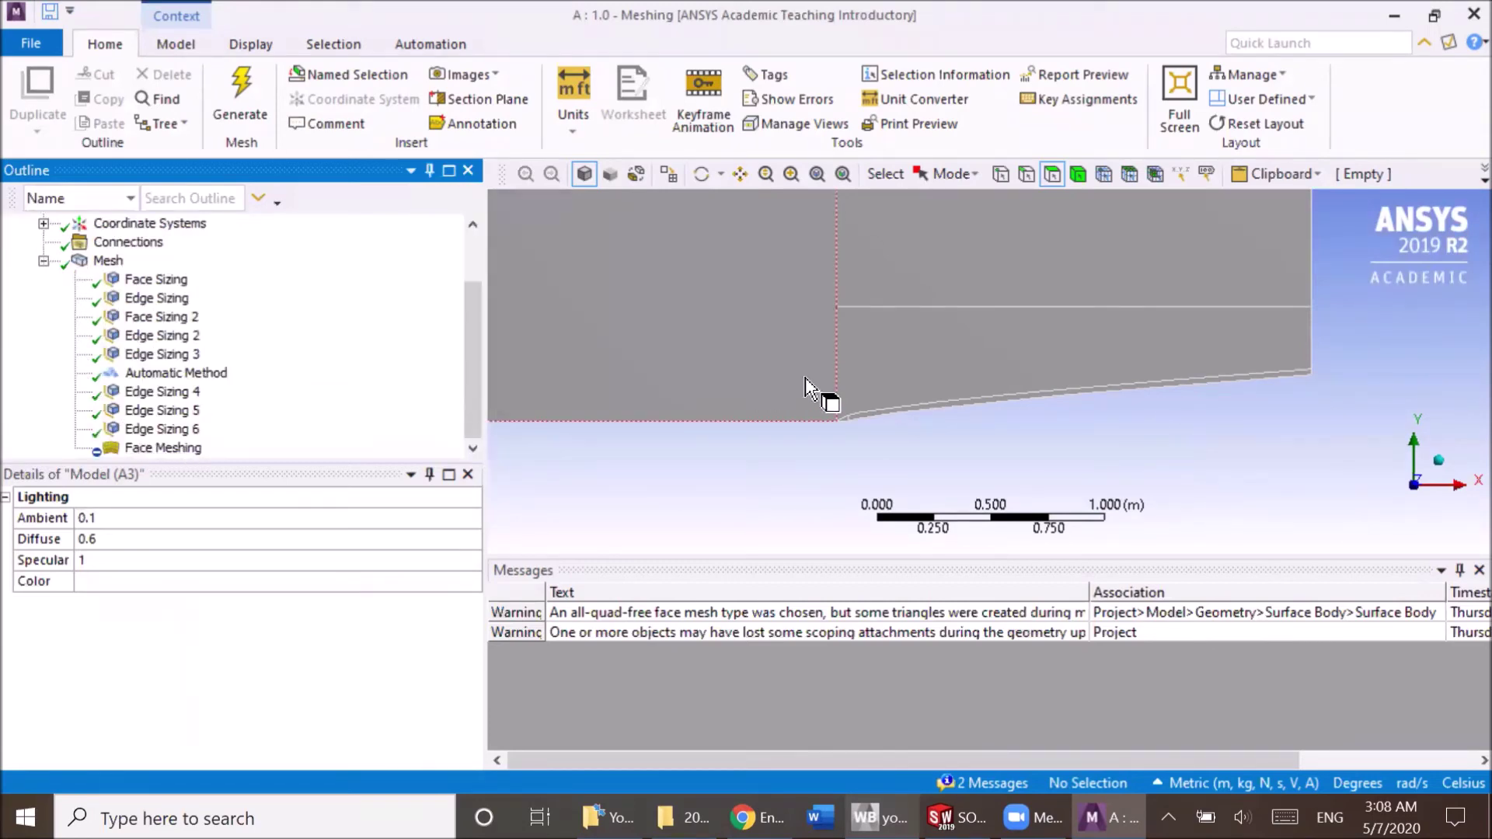
scroll(911, 438, "down", 5)
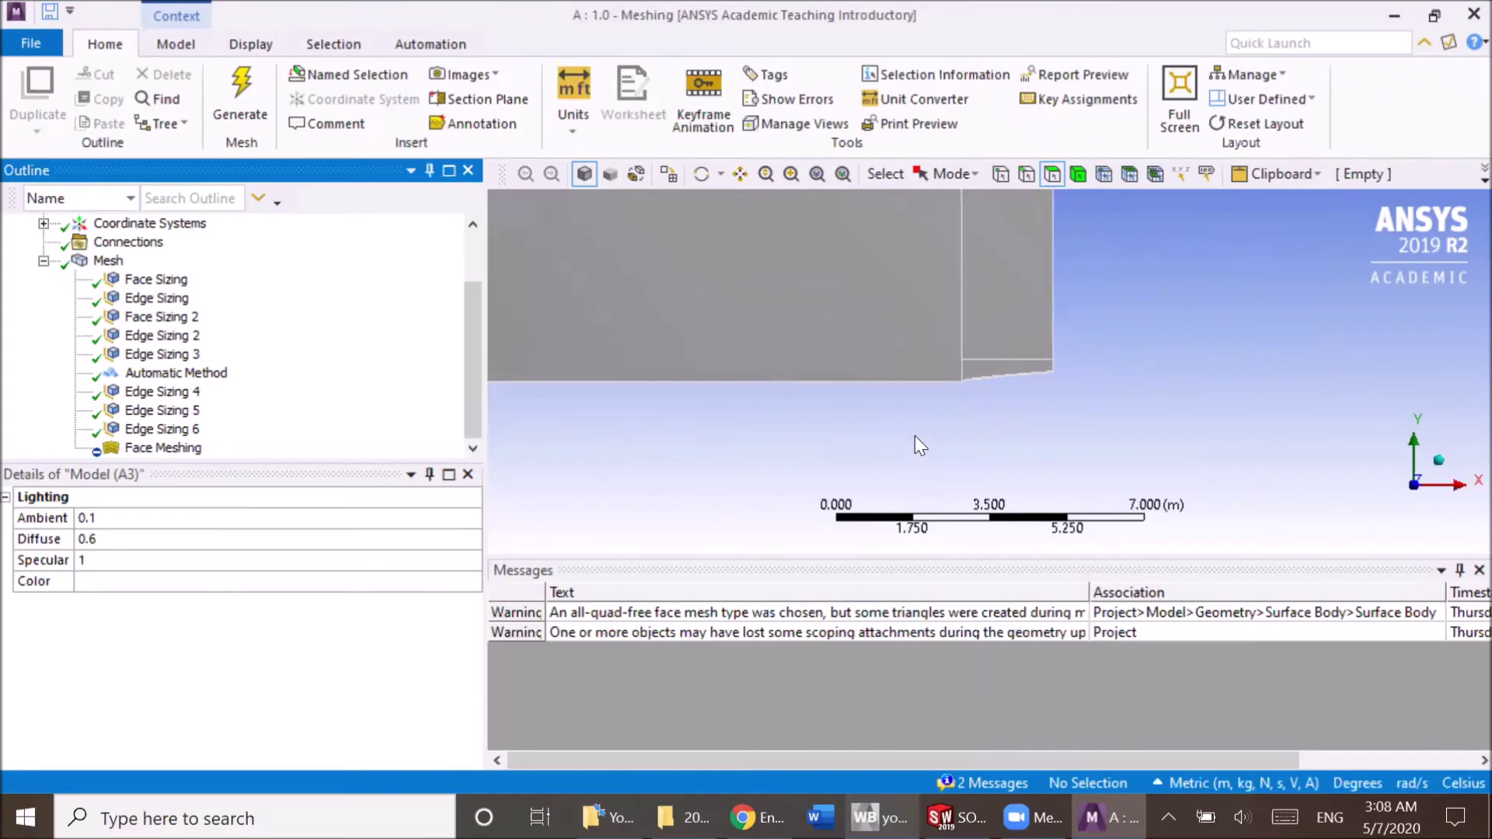
scroll(915, 442, "down", 3)
scroll(915, 441, "up", 4)
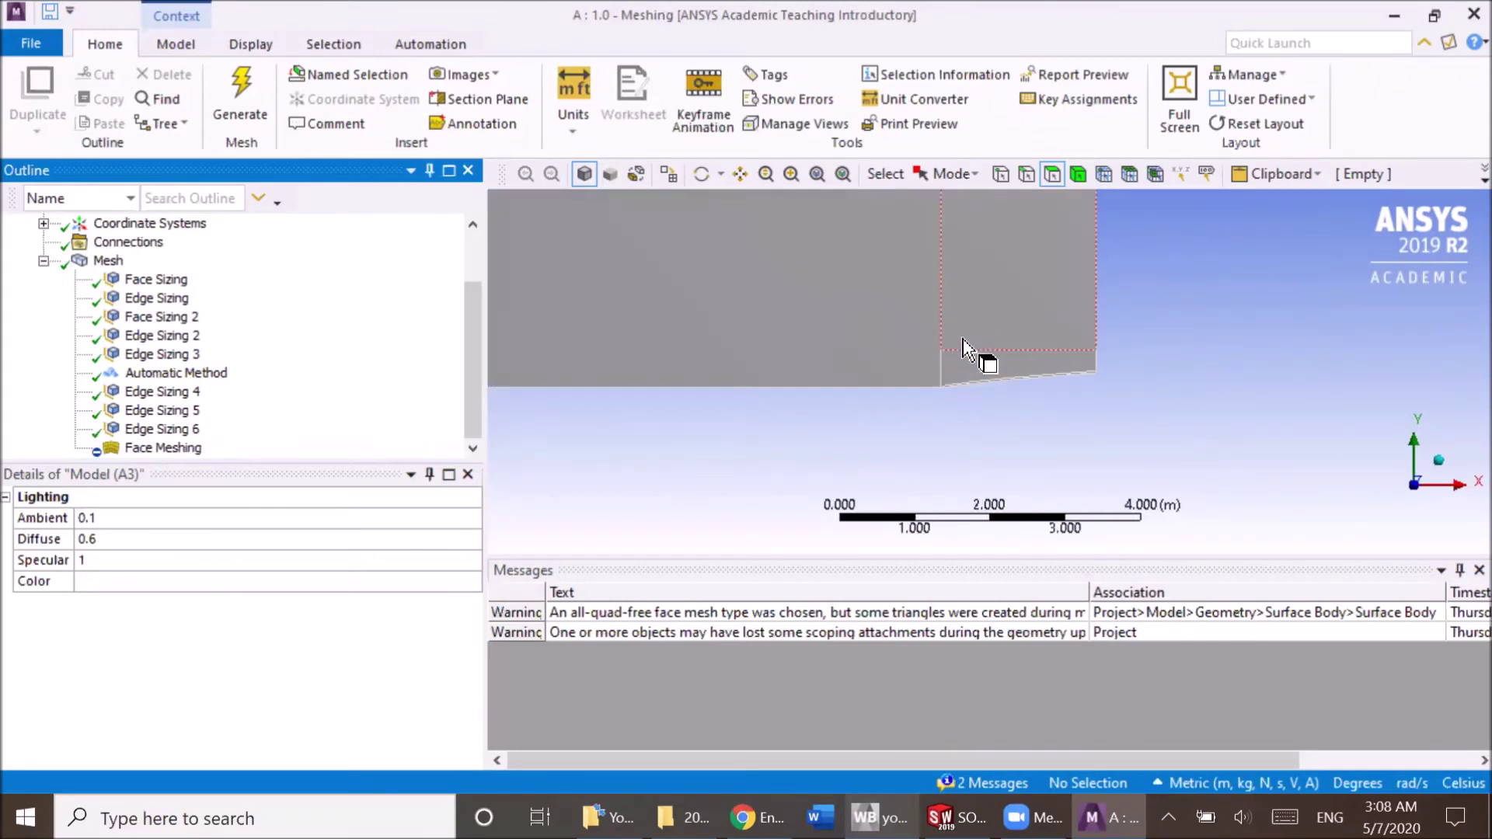
scroll(937, 395, "up", 3)
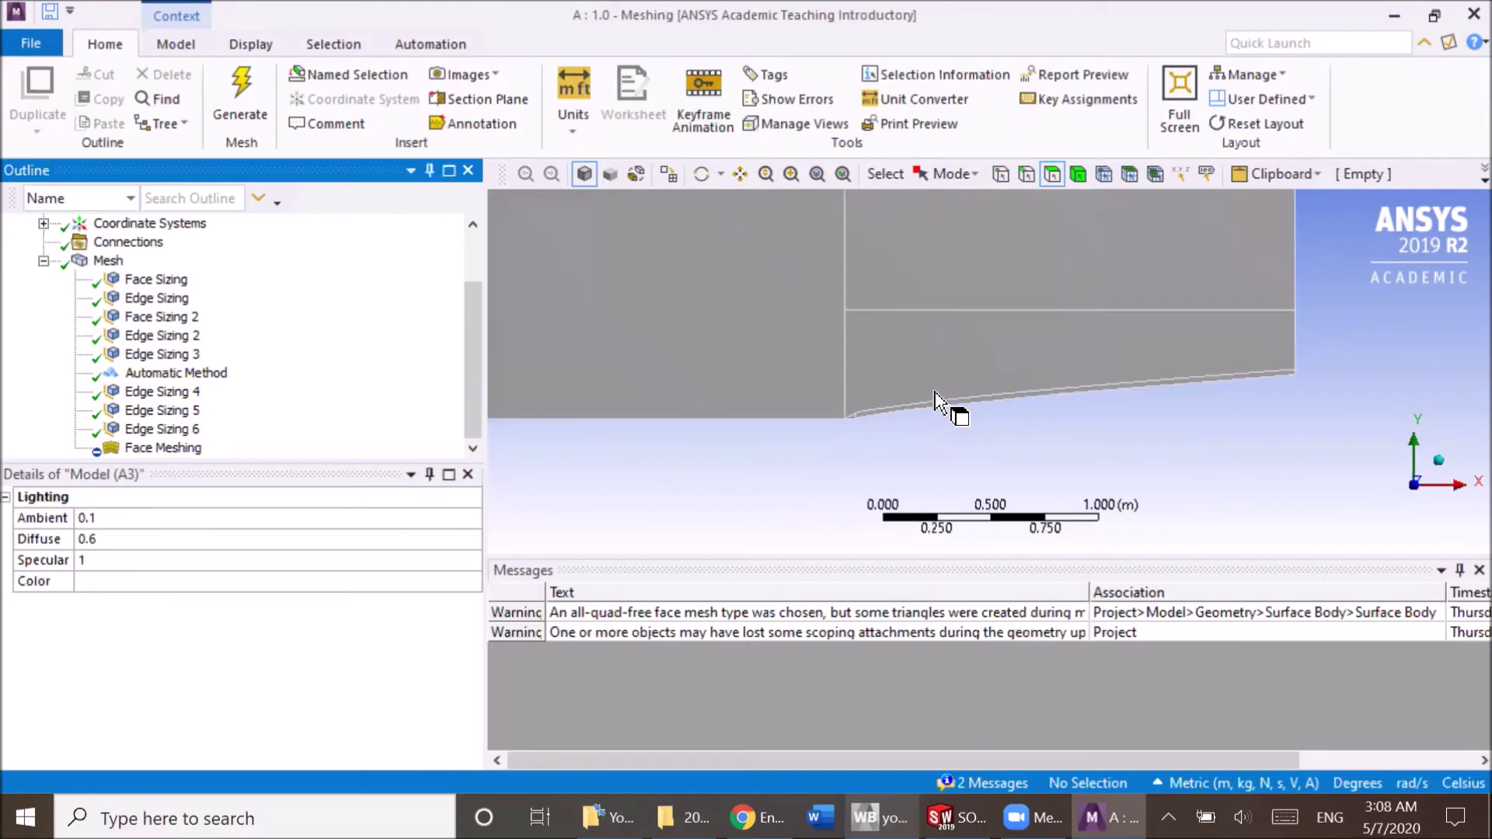
scroll(818, 427, "up", 2)
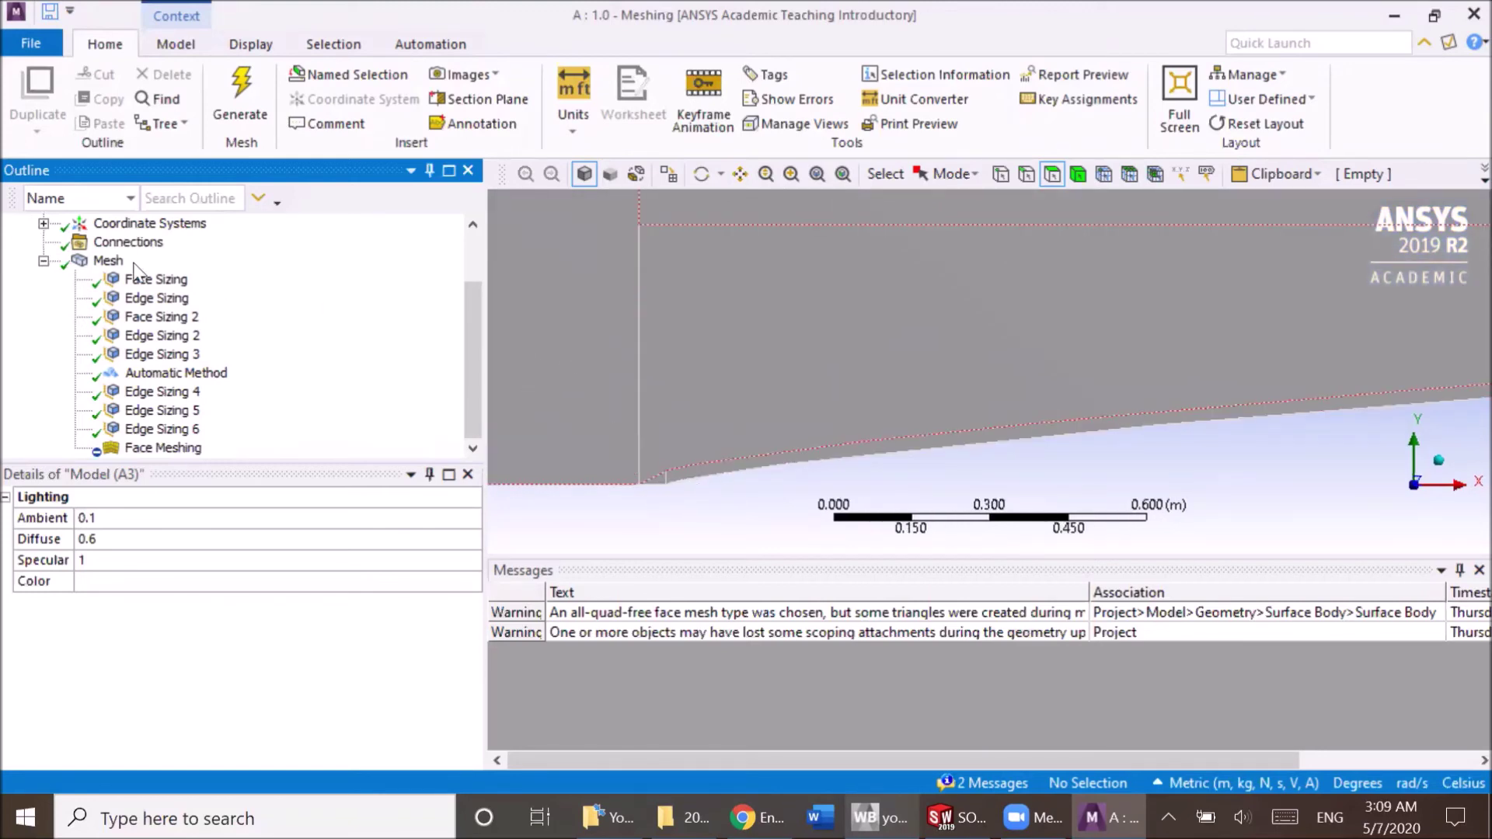
- Show the generated mesh of system A and examine the elements along the sloped edge and across the lower domain
left_click(108, 261)
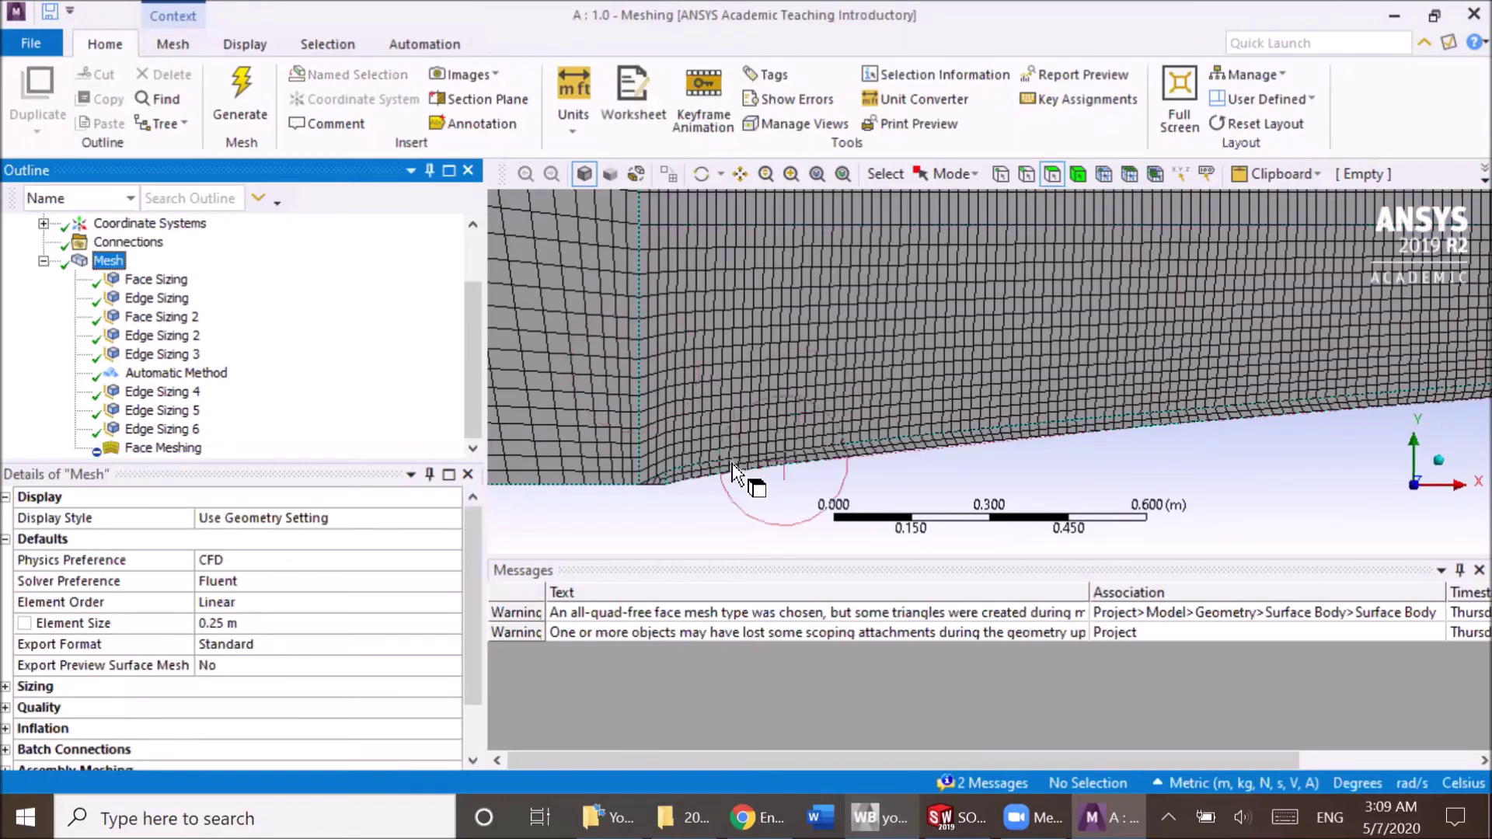
scroll(702, 443, "up", 1)
middle_click_drag(673, 471, 873, 399, "ctrl")
scroll(807, 429, "up", 2)
scroll(753, 417, "up", 2)
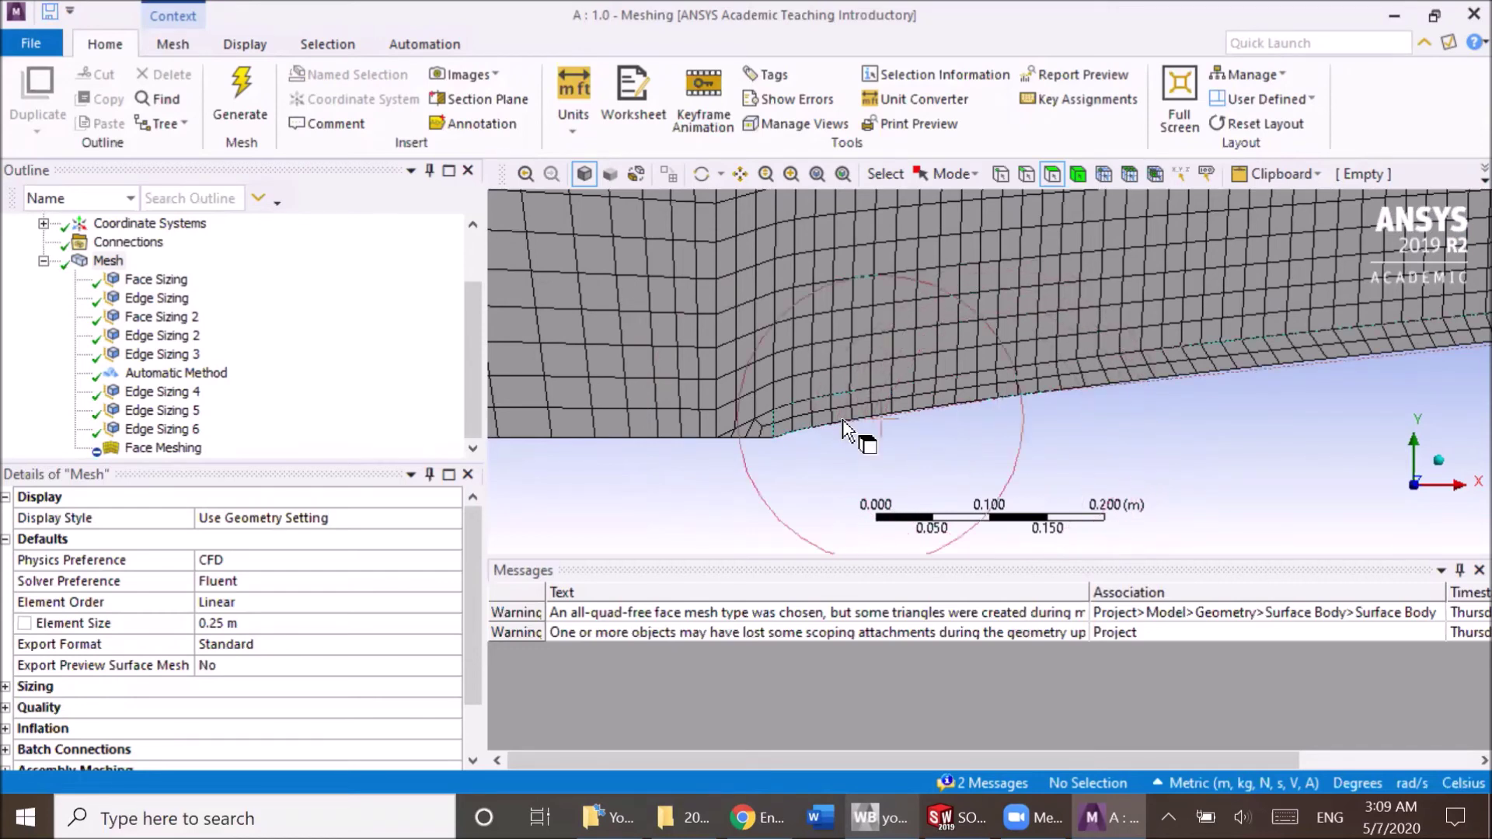
scroll(846, 429, "down", 5)
scroll(836, 422, "down", 8)
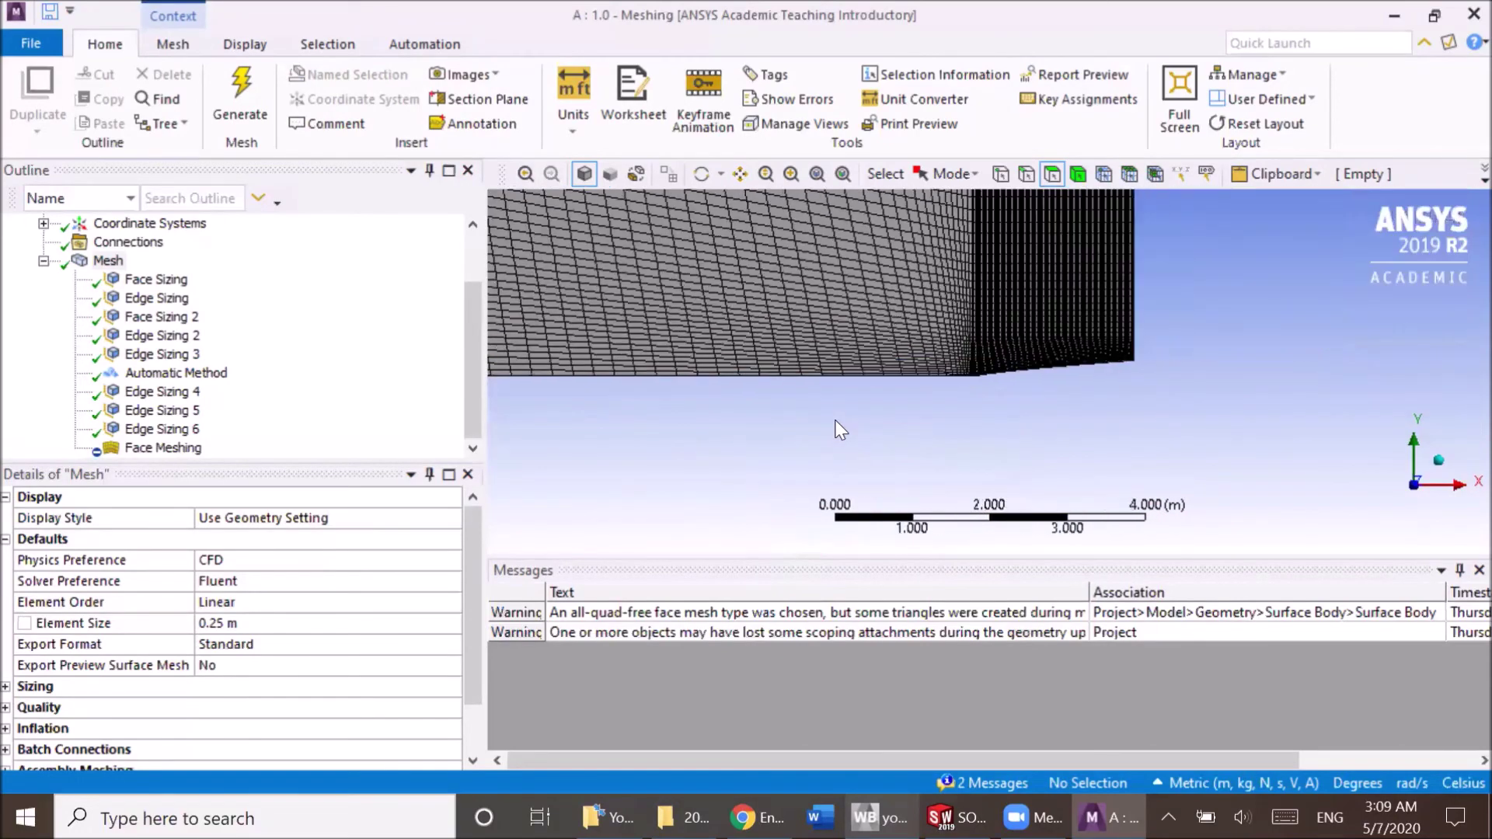
scroll(989, 366, "up", 10)
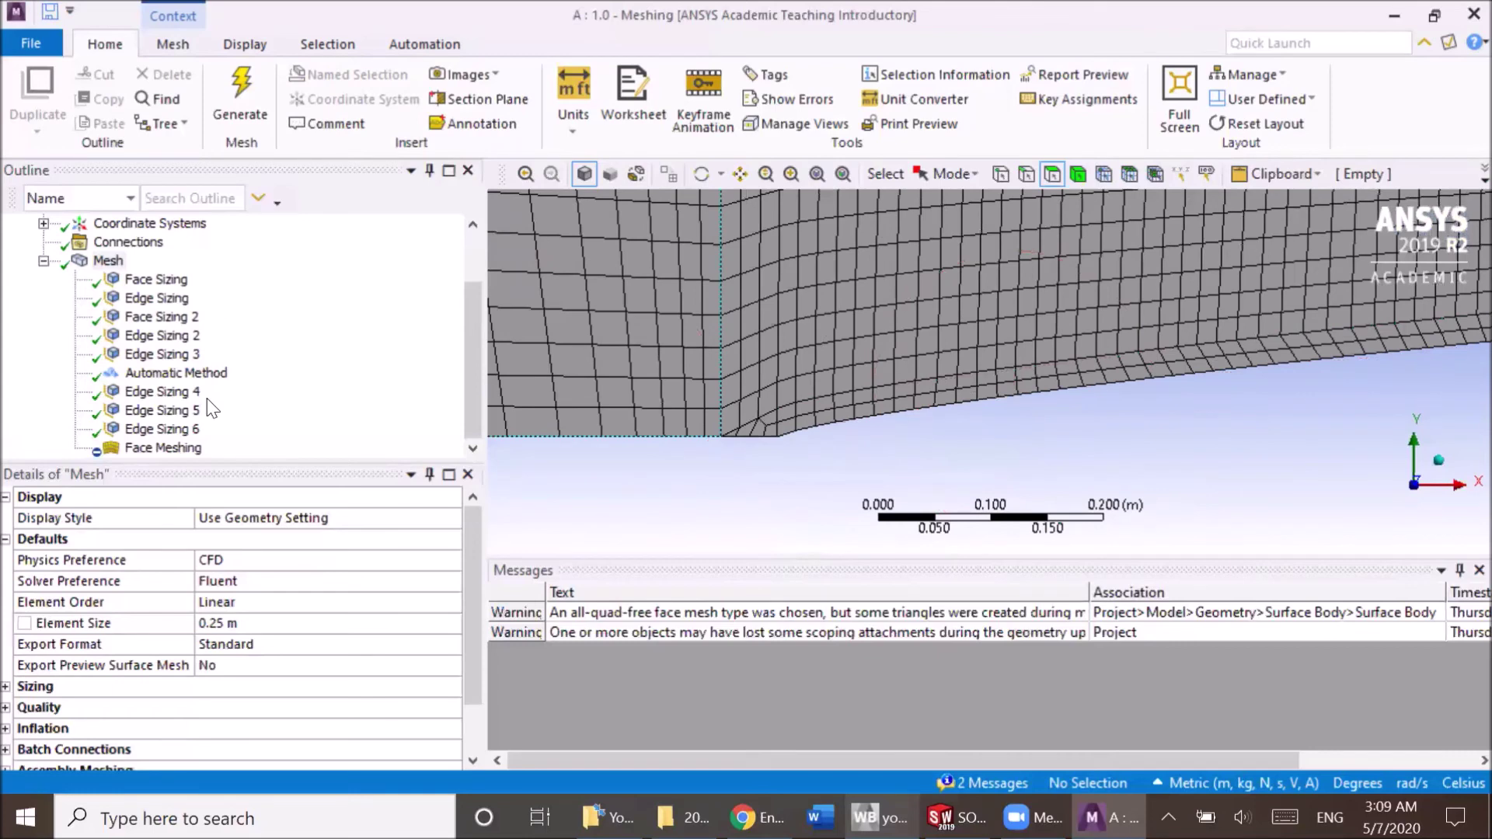
- Review the faces scoped to the Face Meshing control and compare them with the mesh around the start of the sloped edge
left_click(201, 447)
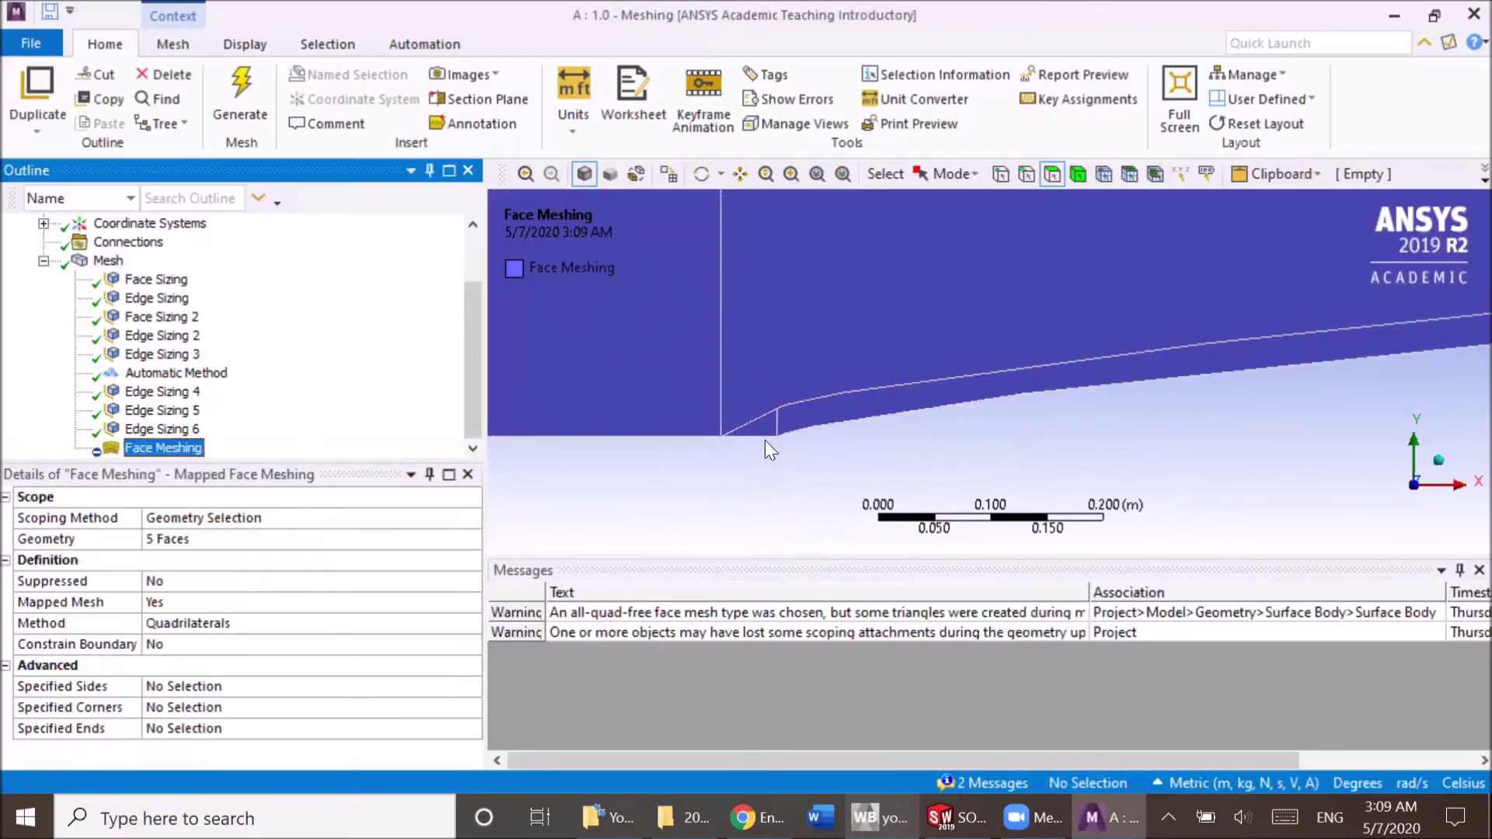
left_click(108, 260)
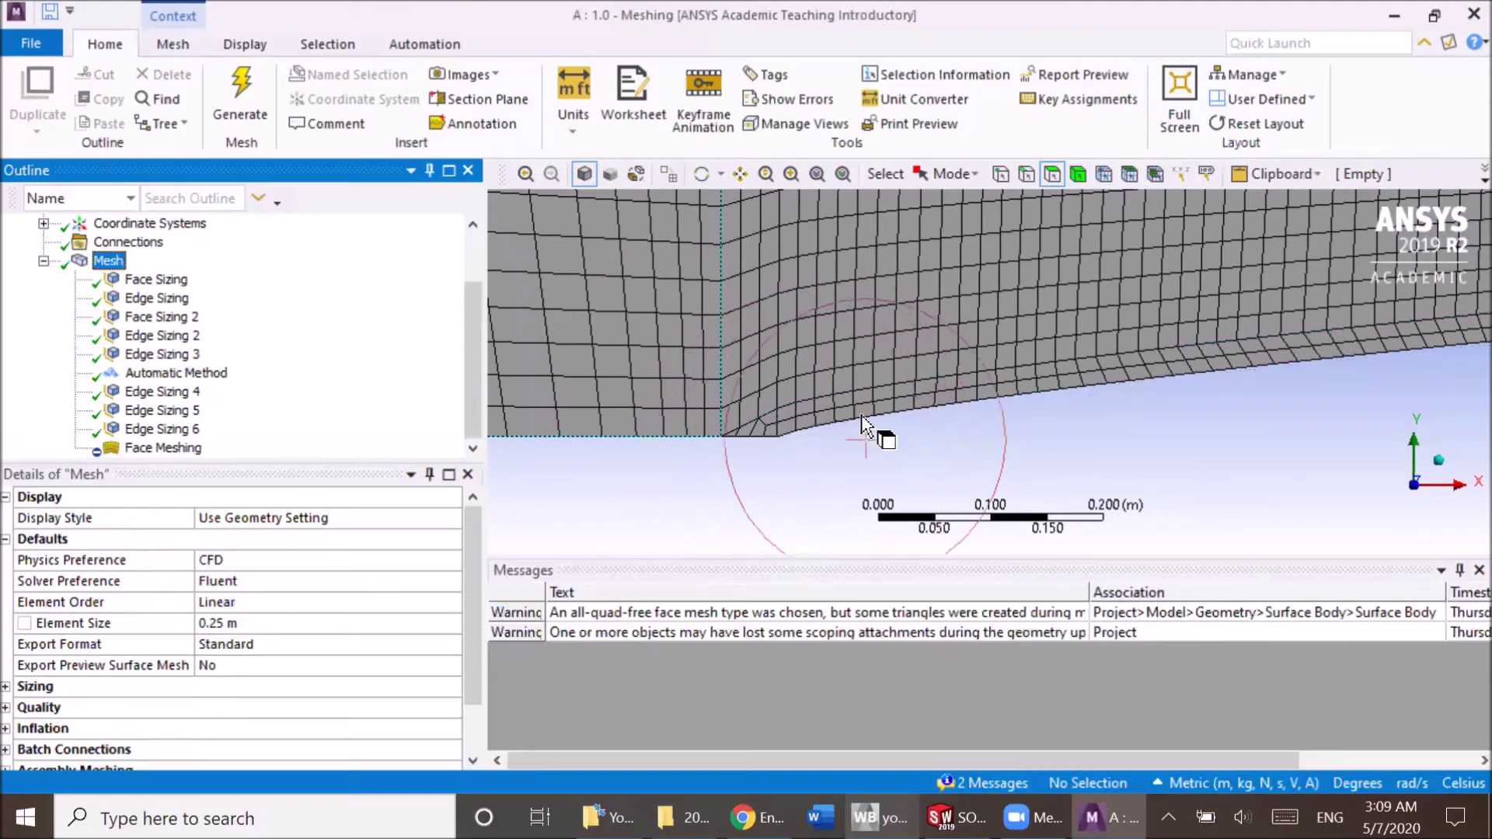
scroll(827, 326, "down", 4)
scroll(821, 322, "down", 3)
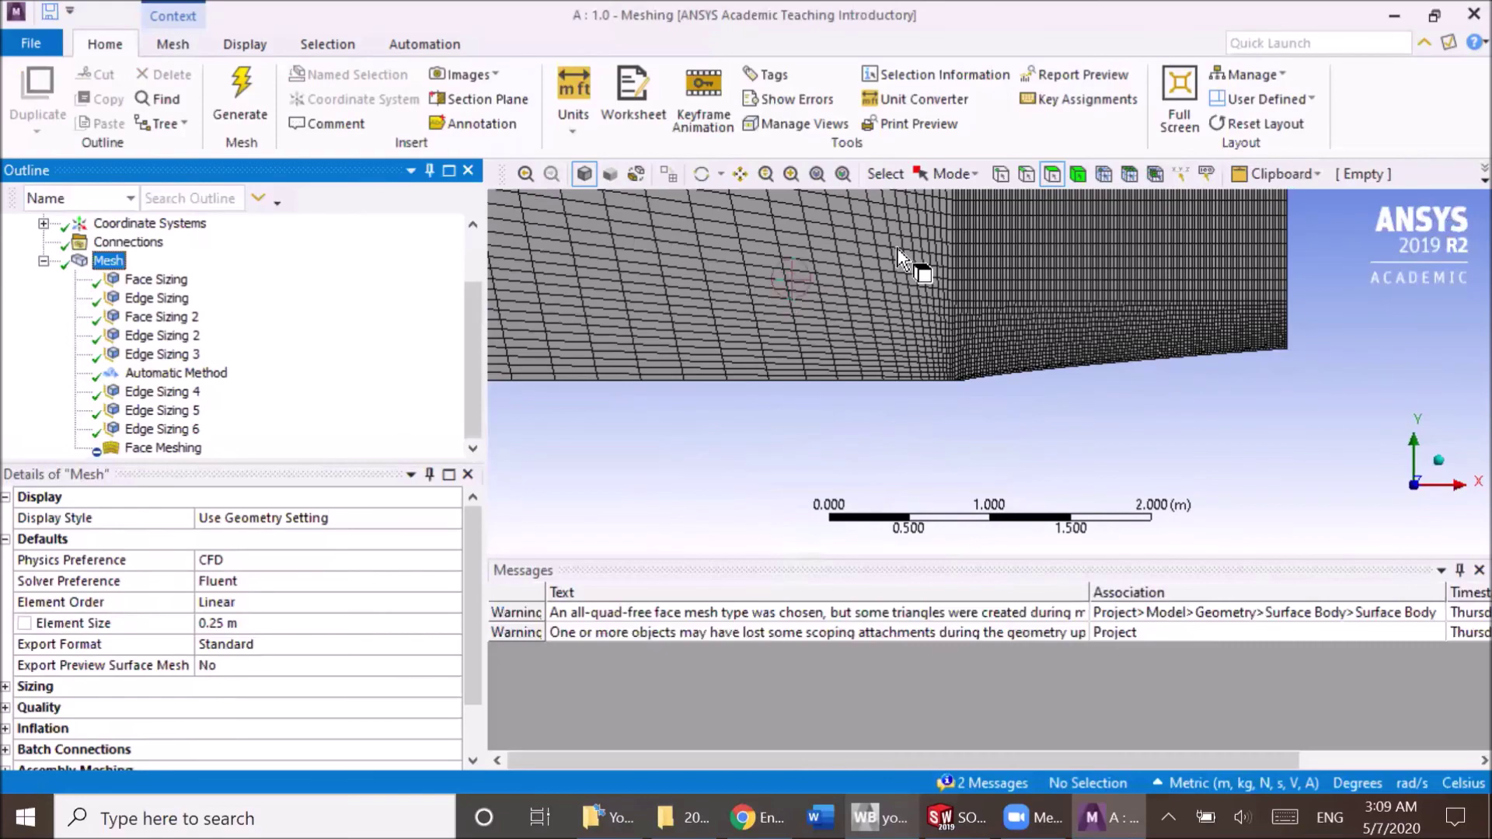
scroll(958, 393, "up", 4)
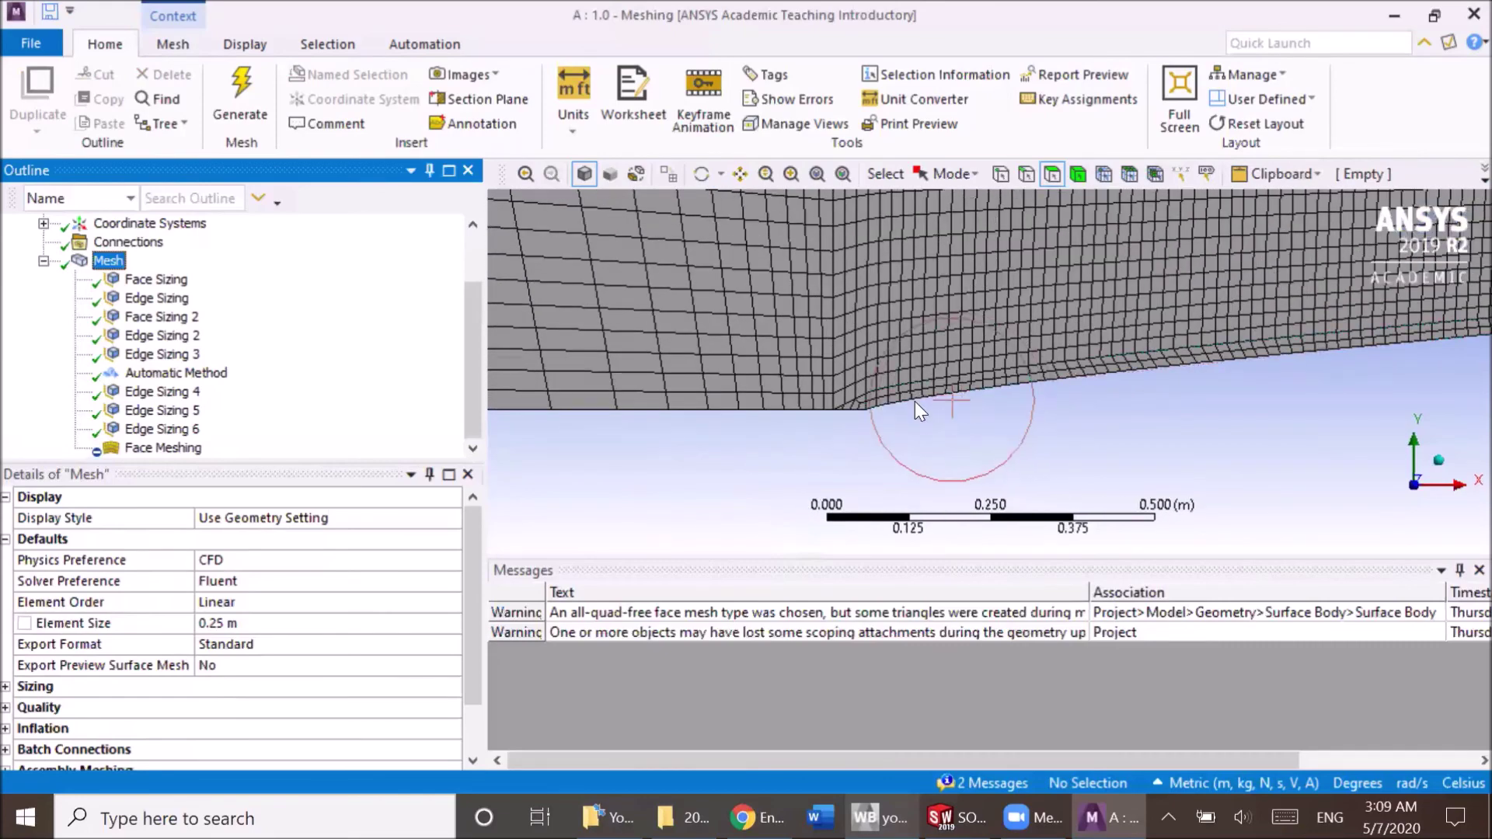
scroll(905, 402, "down", 5)
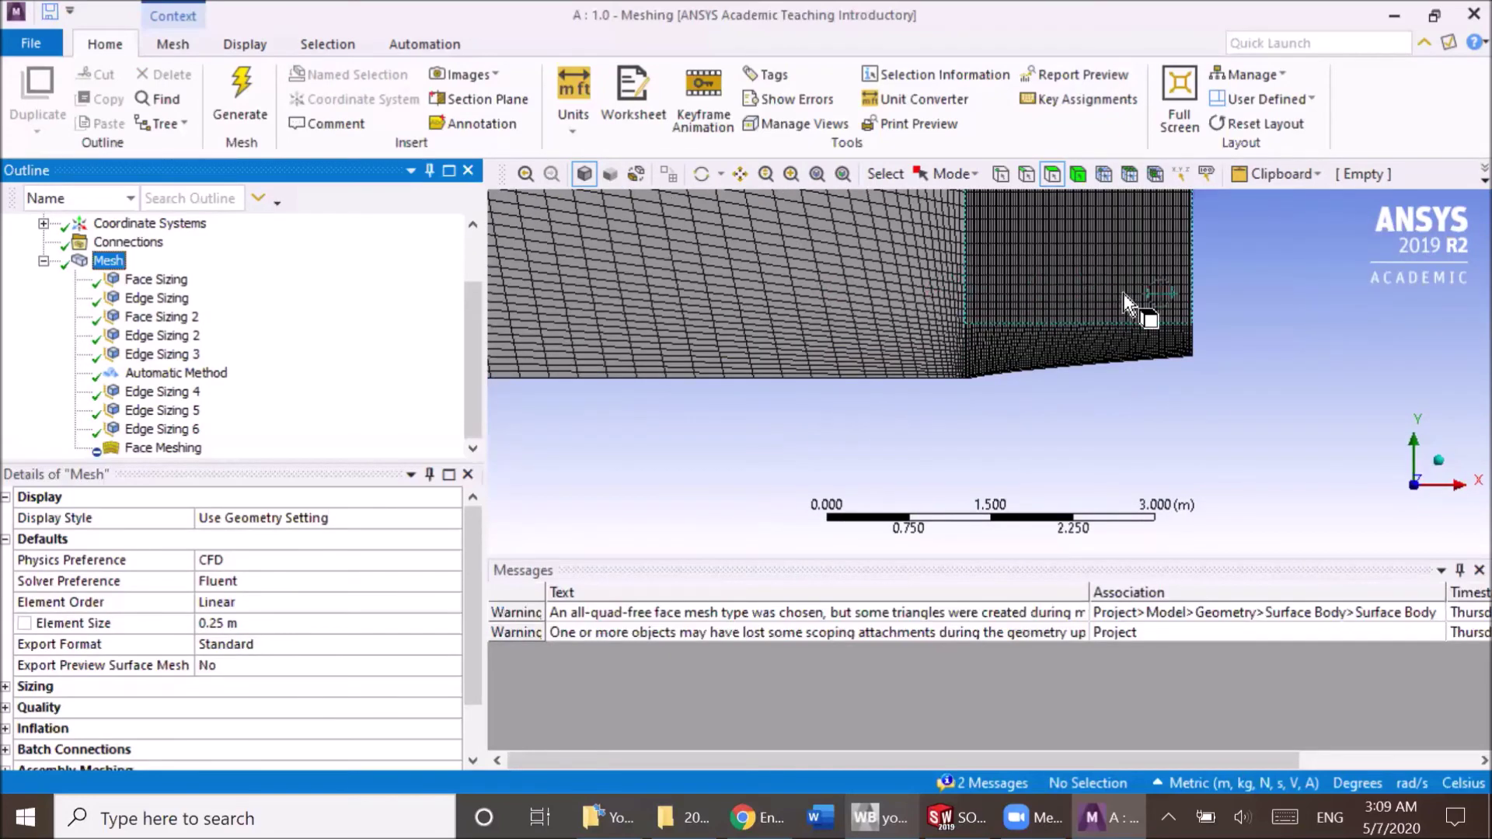
- Check which methods the Face Meshing control offers, keeping Quadrilaterals
left_click(164, 448)
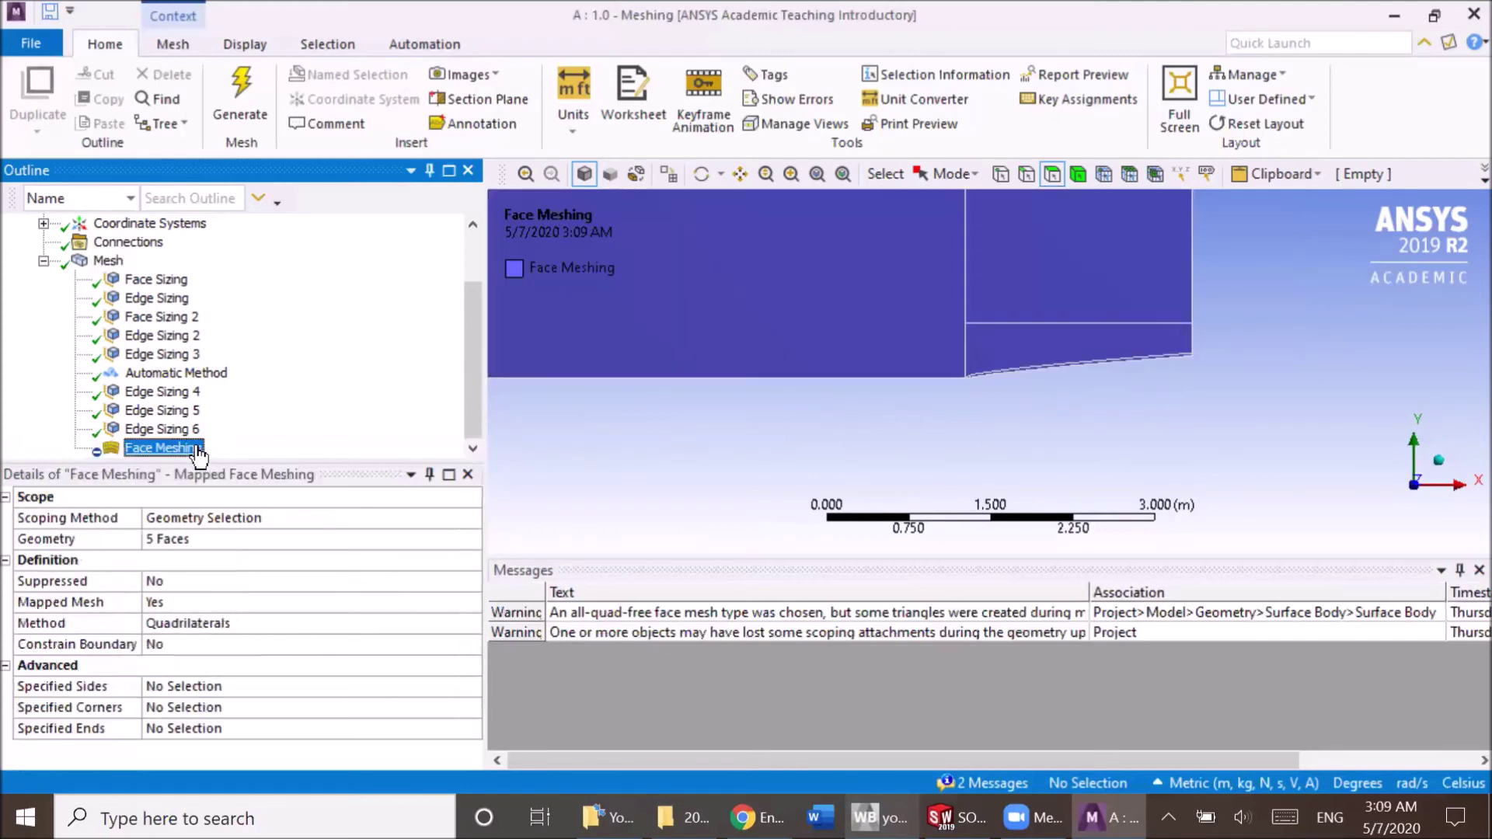
left_click(342, 624)
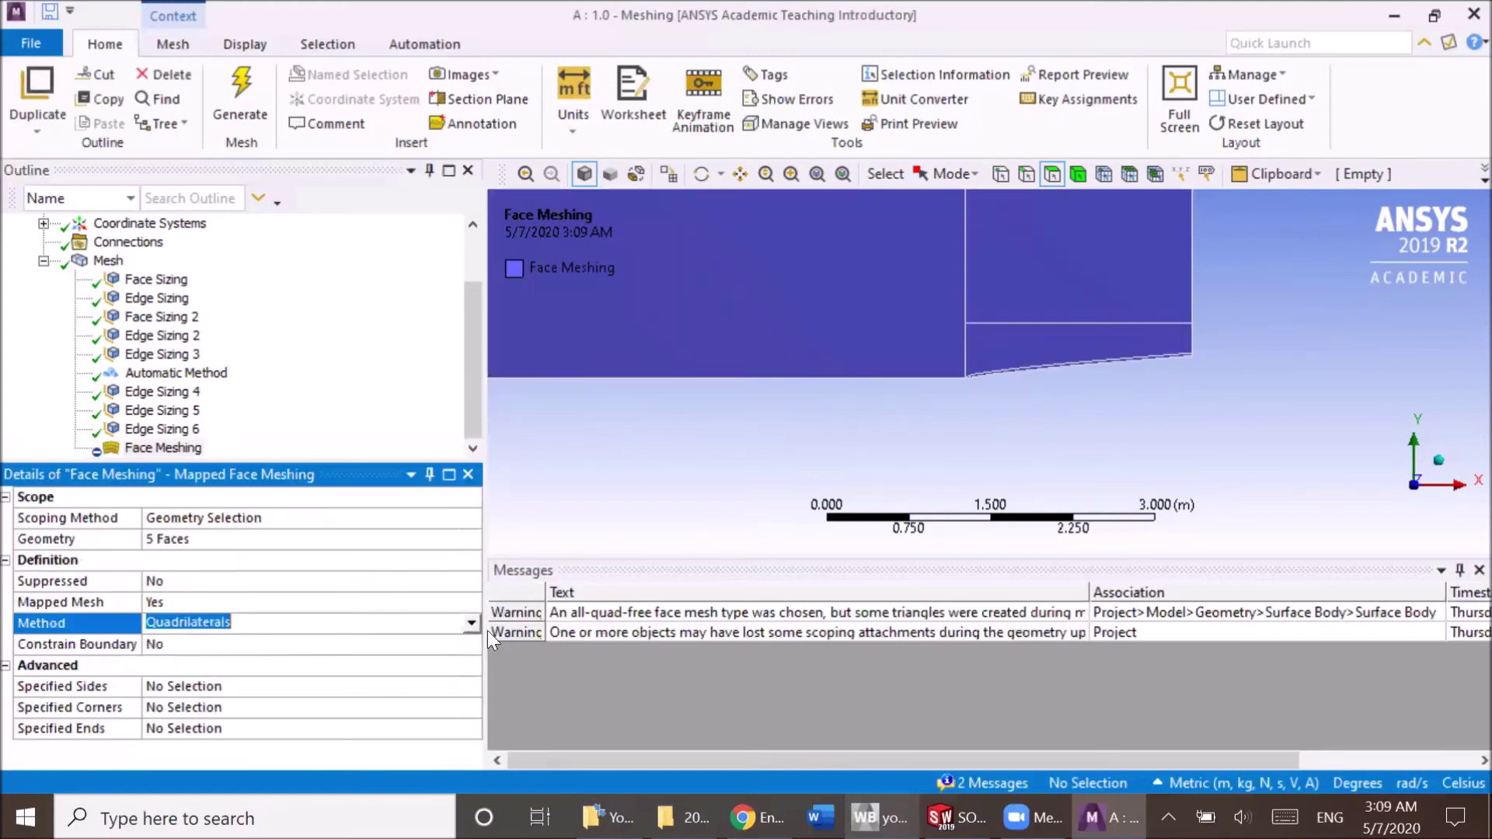
left_click(472, 624)
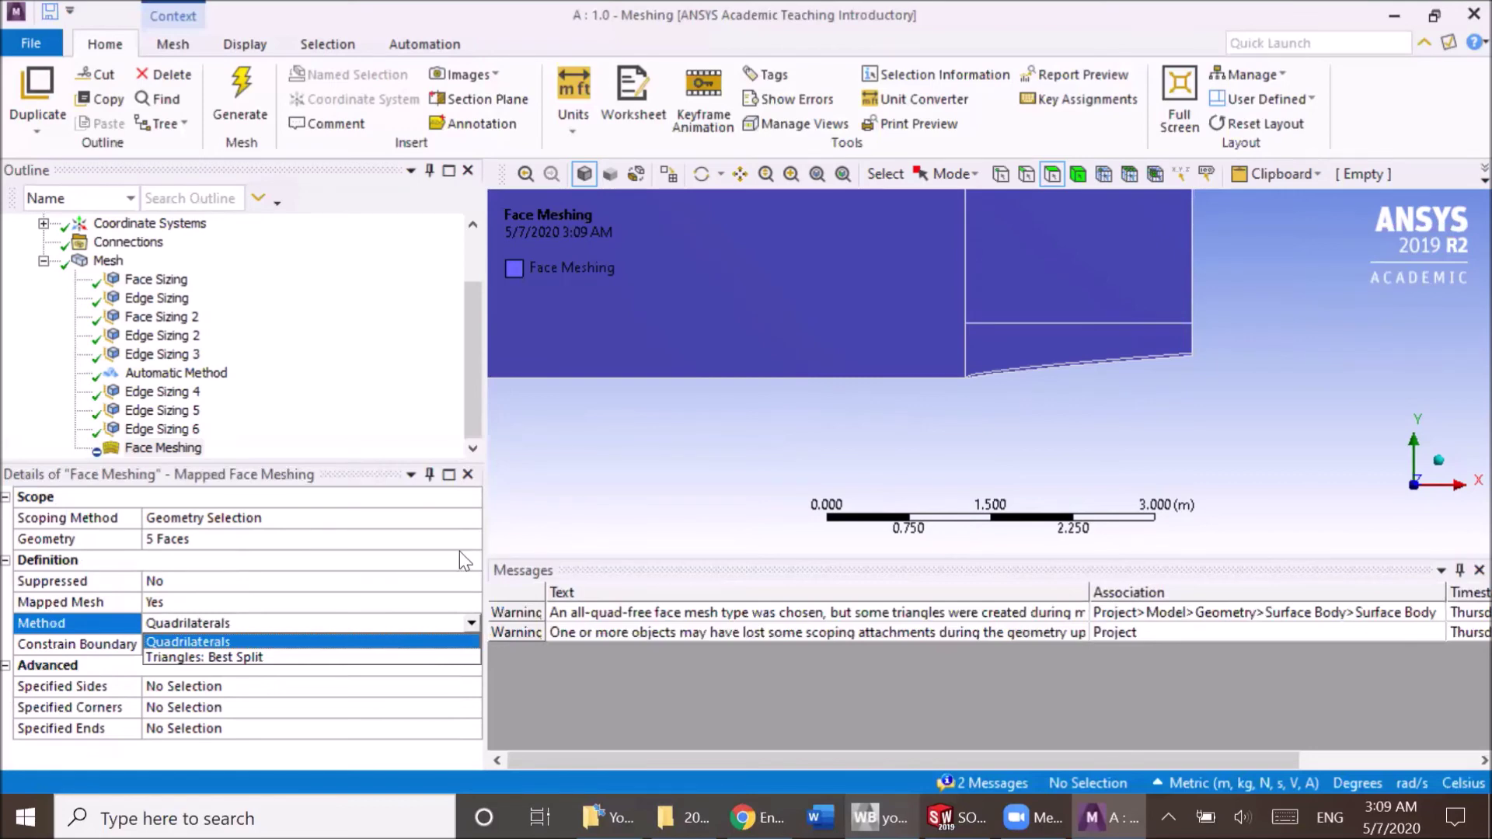
left_click(442, 399)
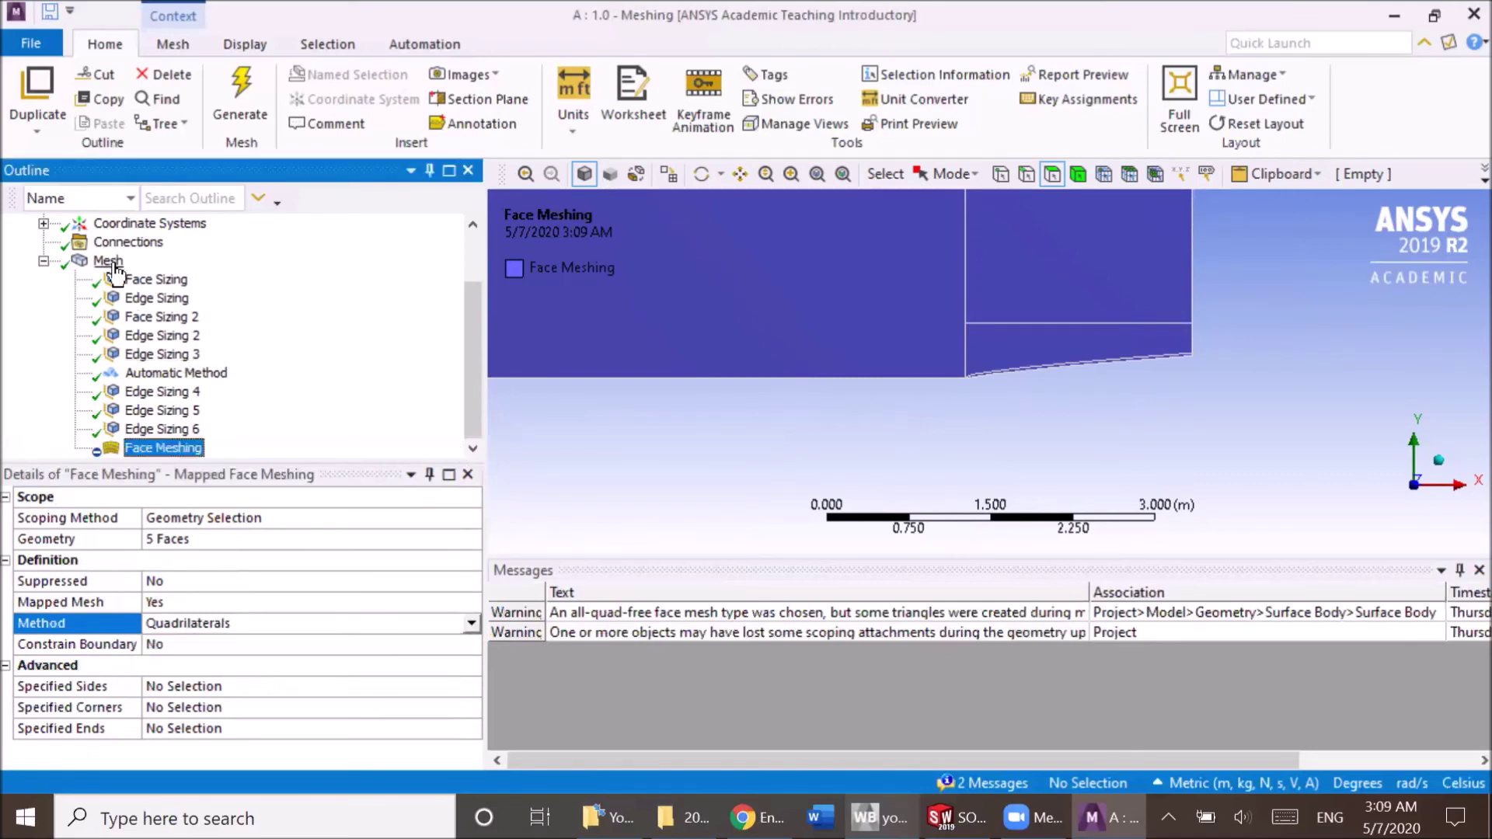
- Review the faces, edges and element sizes of Face Sizing and Edge Sizing on the thin strip along the sloped edge
left_click(156, 280)
scroll(986, 389, "up", 8)
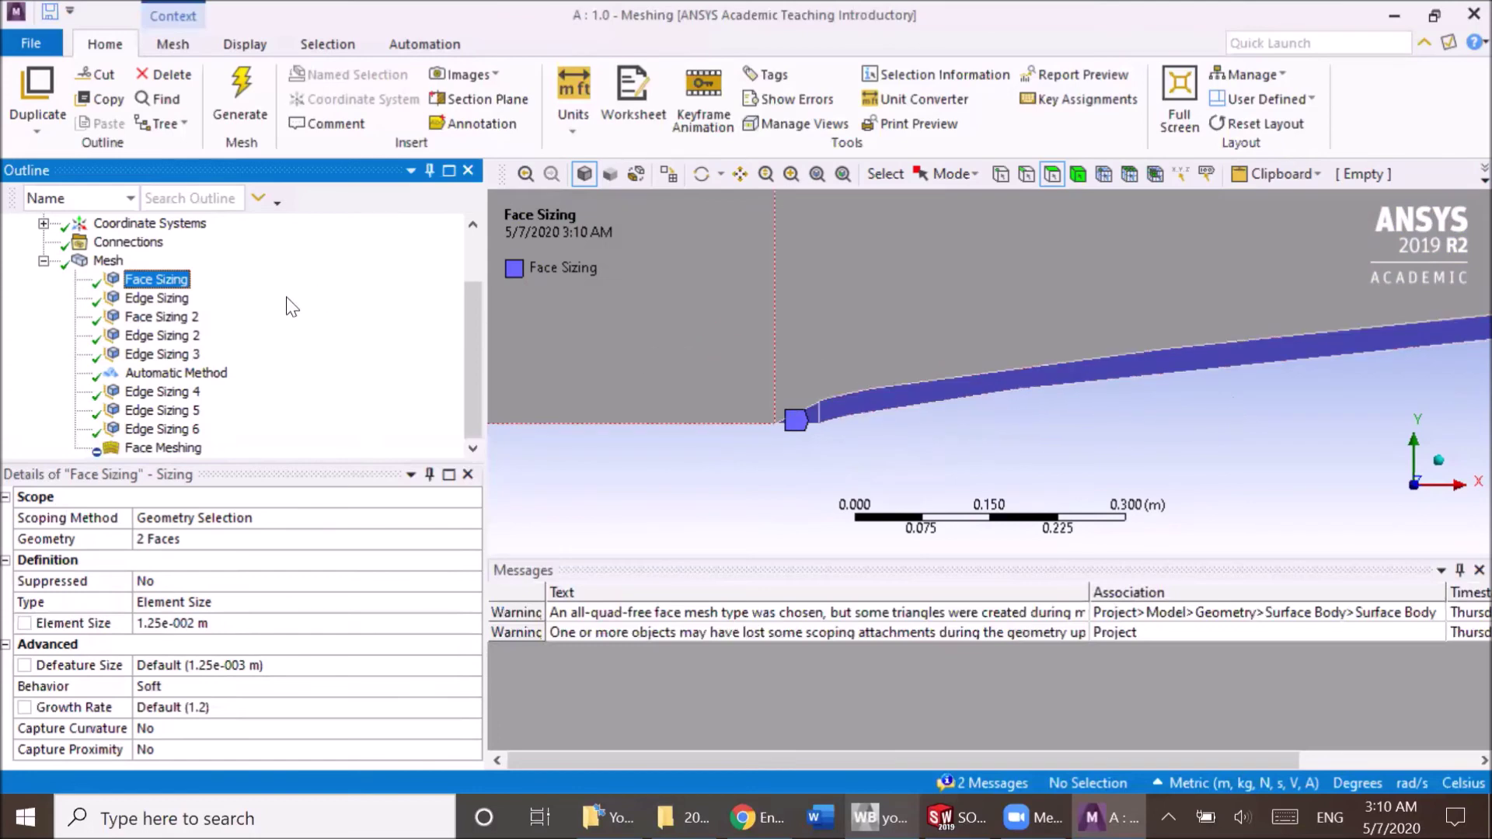
left_click(140, 301)
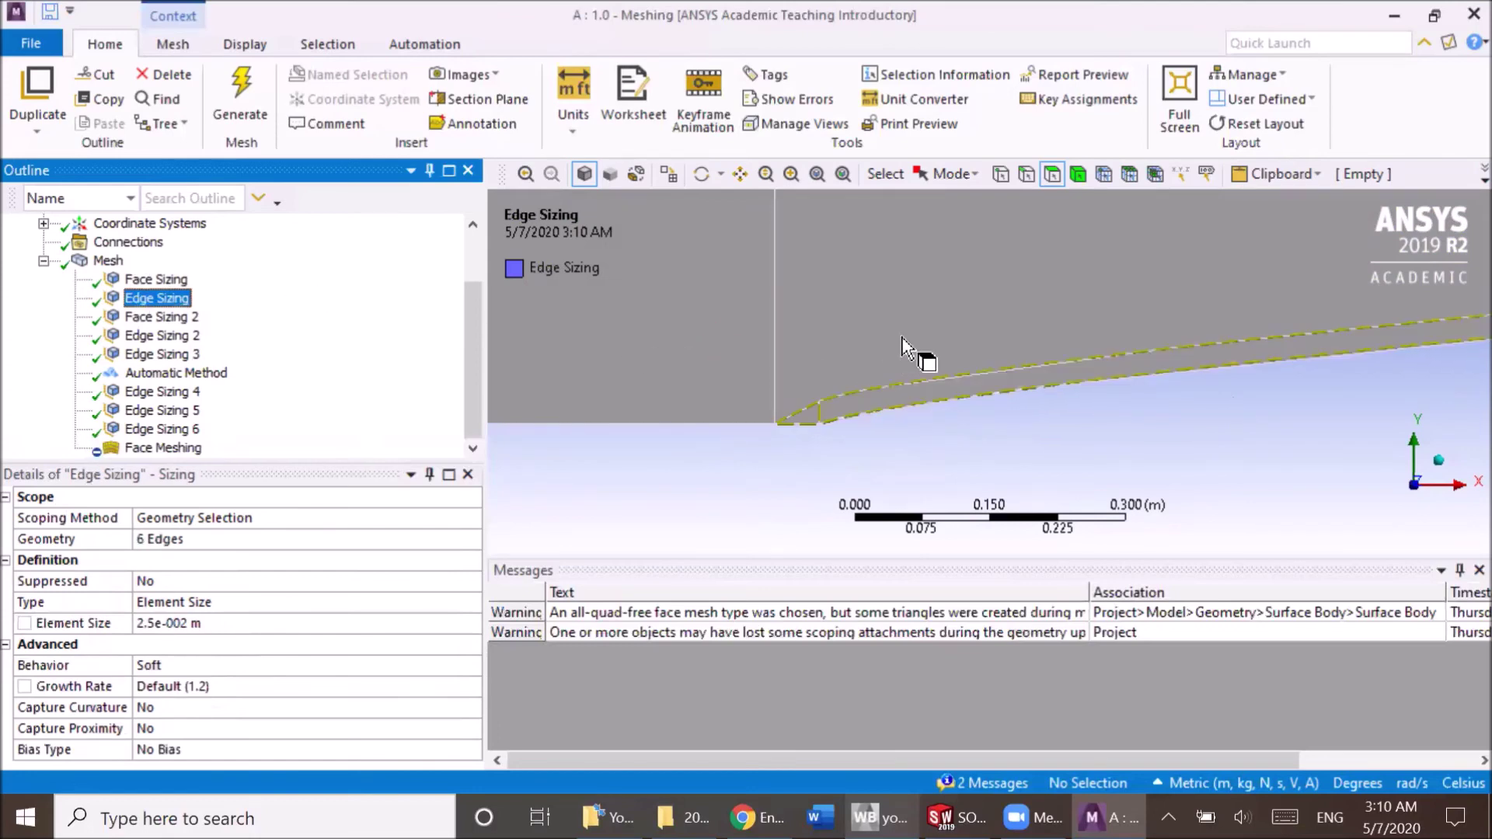
scroll(853, 403, "up", 1)
scroll(853, 402, "up", 1)
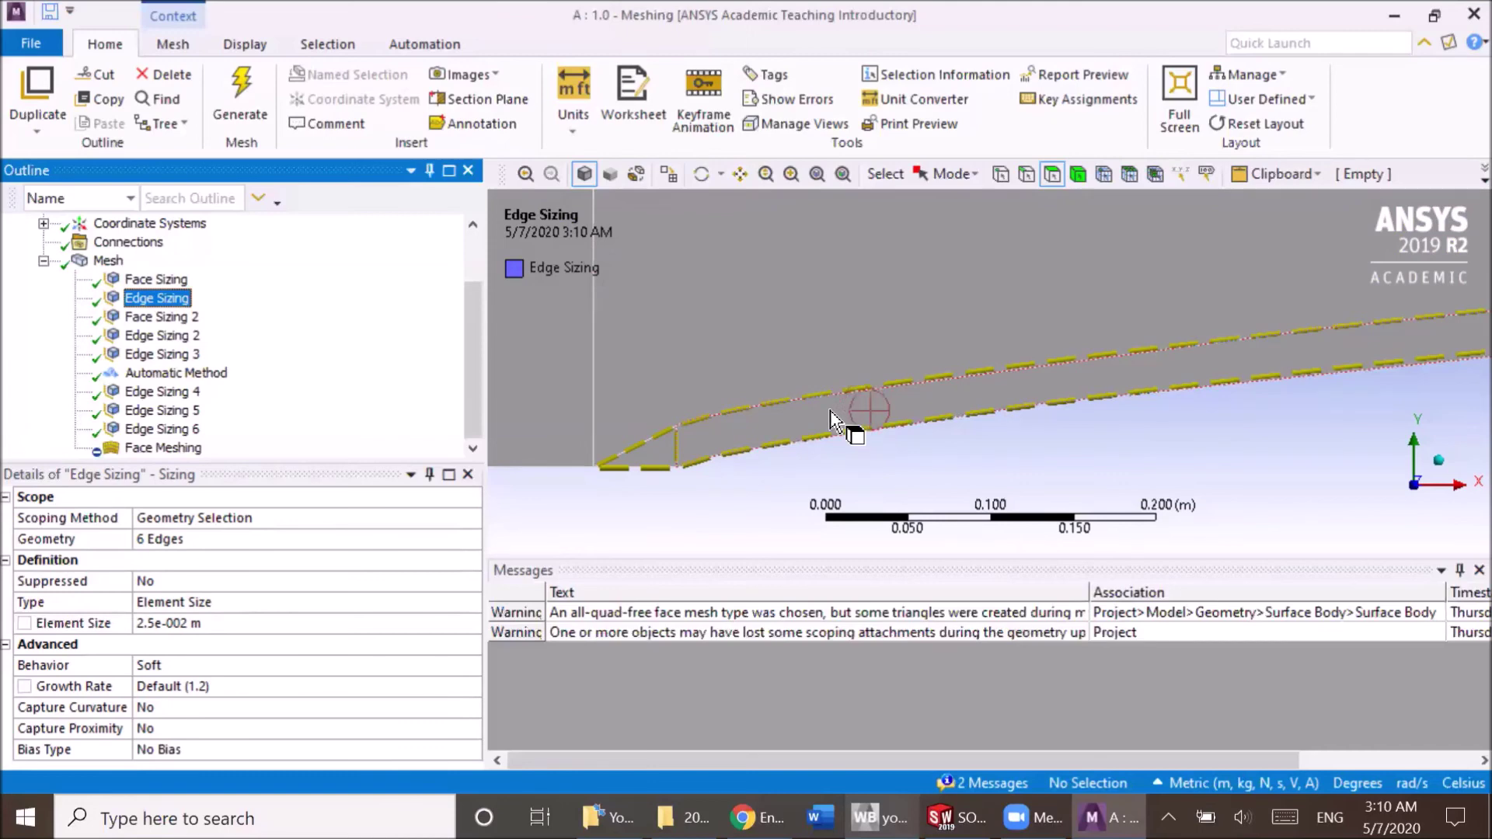
left_click(133, 280)
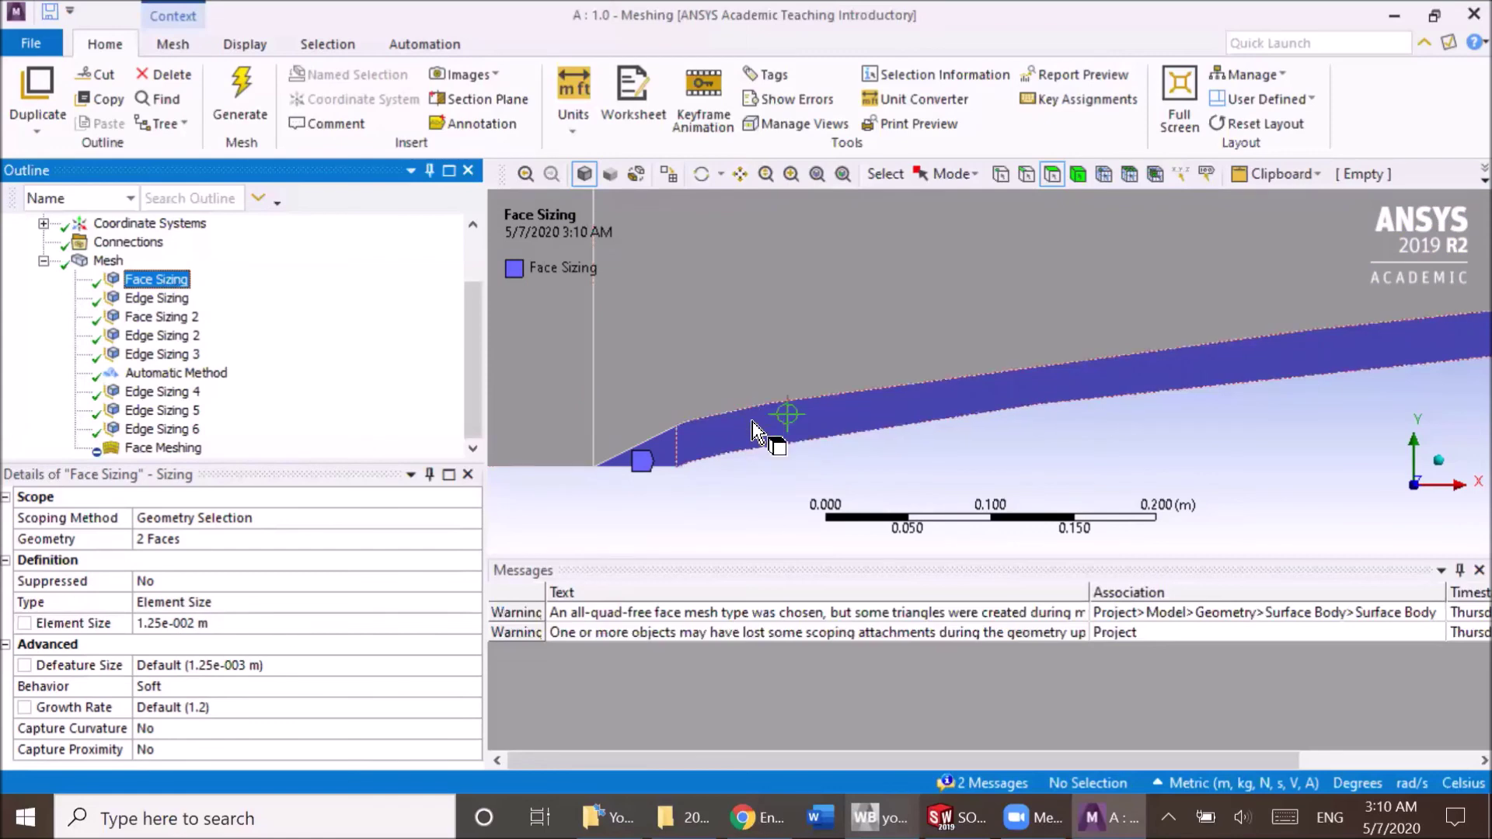
left_click(195, 623)
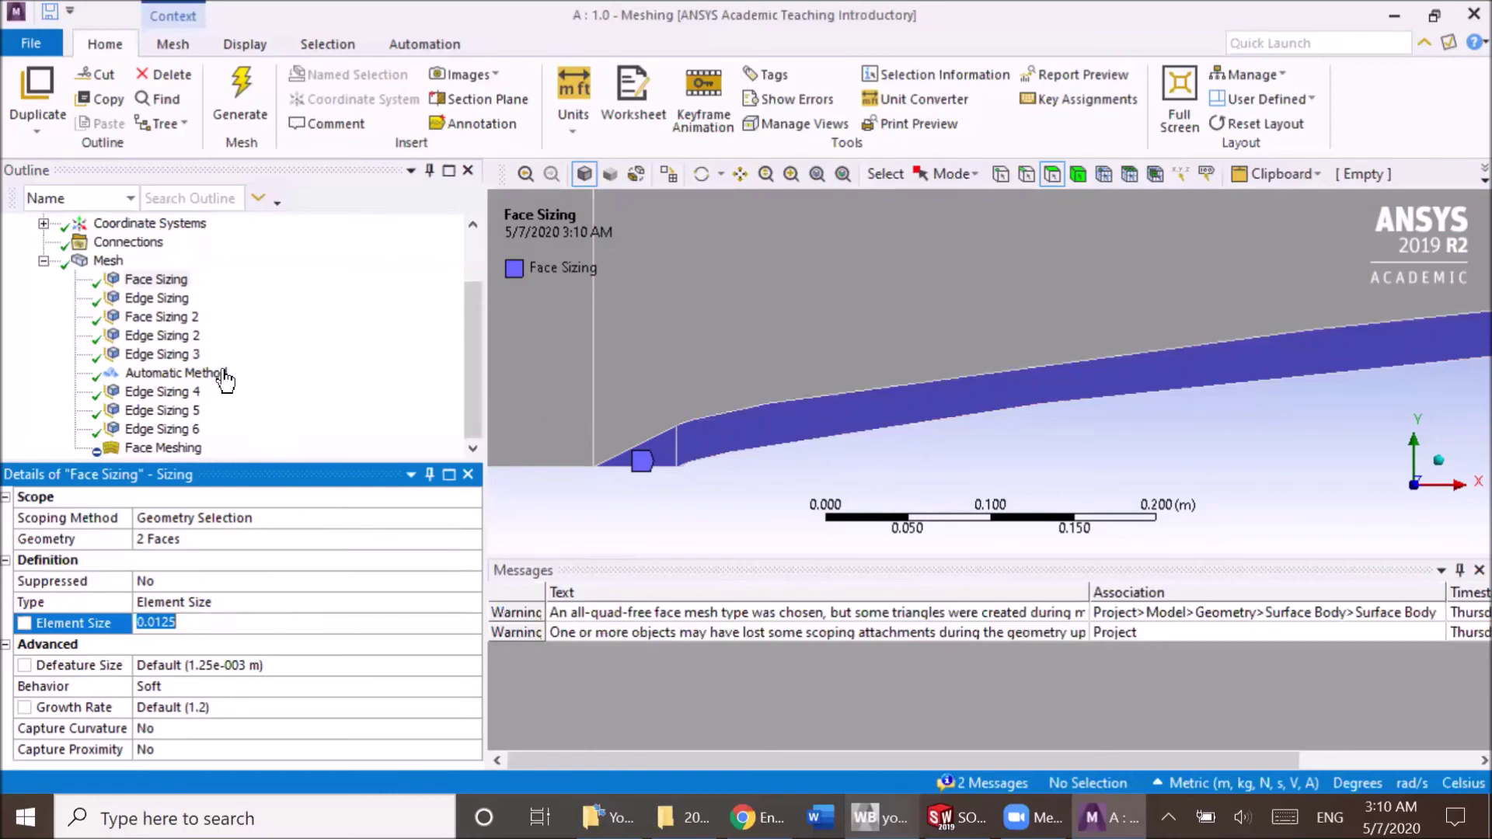
left_click(167, 299)
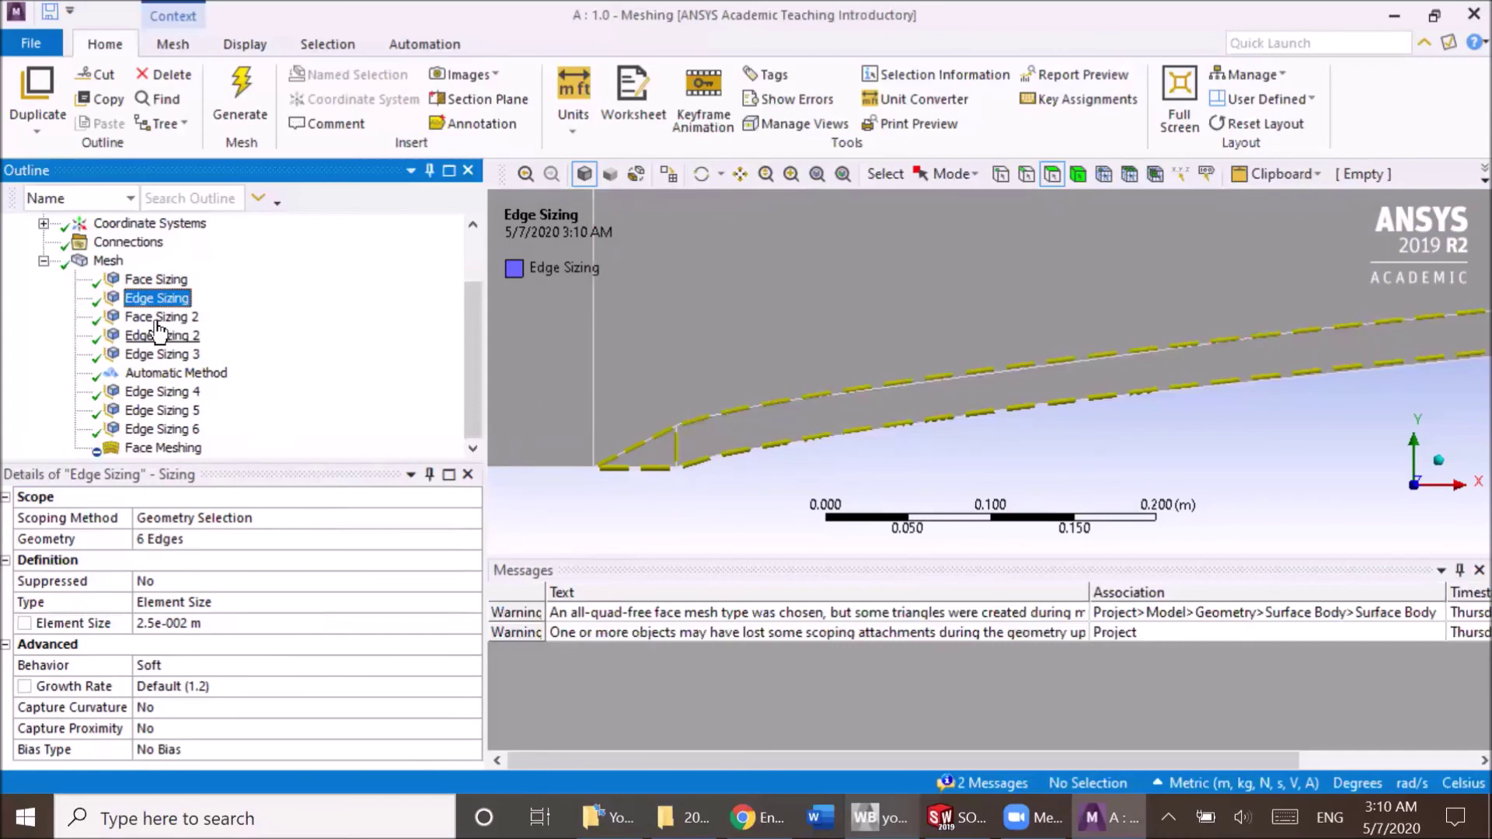
- Review the face and element size that Face Sizing 2 applies above the thin strip
left_click(158, 317)
scroll(693, 367, "down", 5)
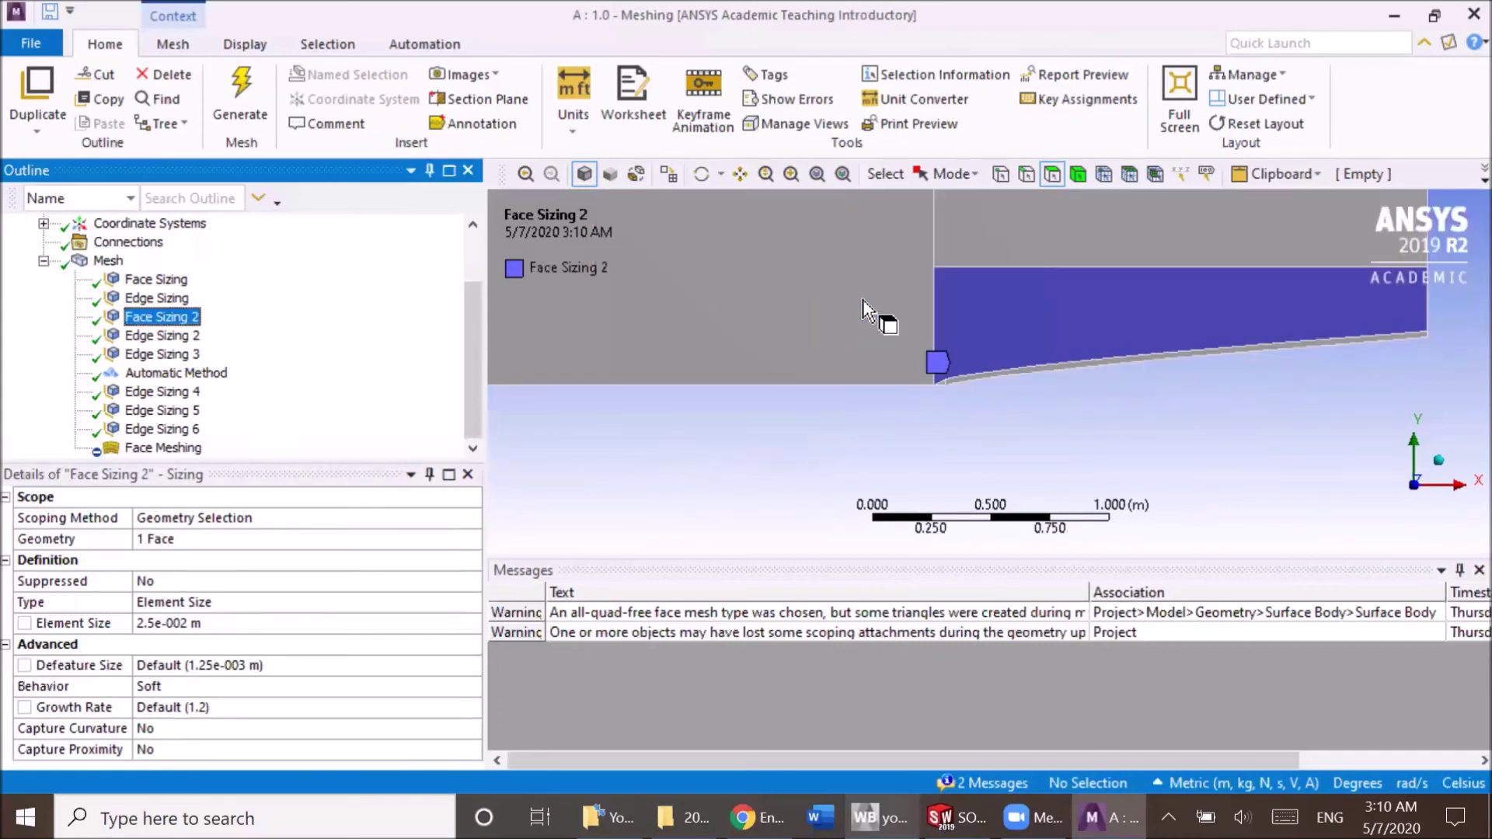
scroll(1047, 277, "down", 3)
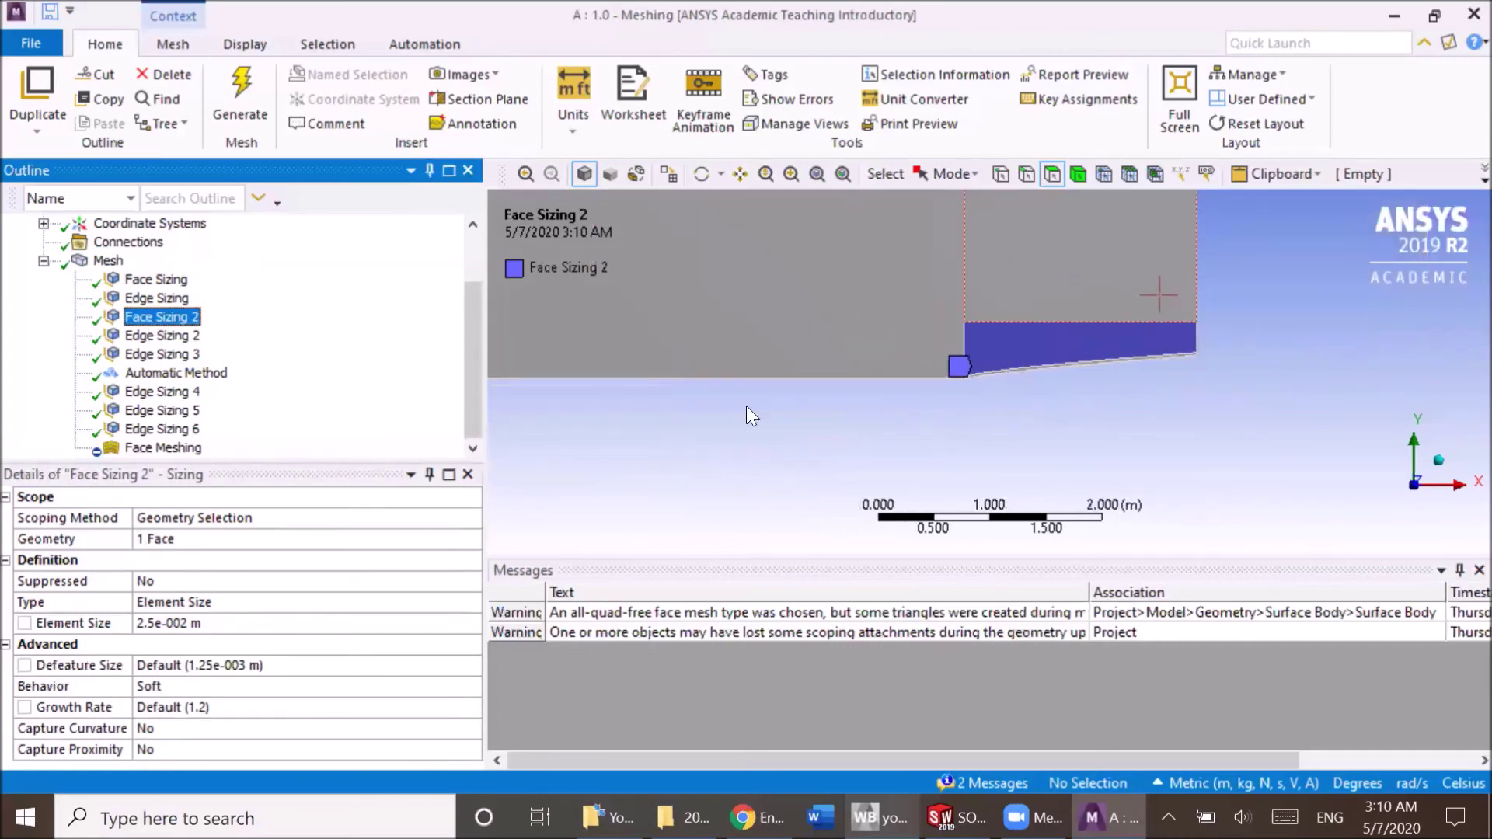
- Locate the edge scoped to Edge Sizing 2 at the outer end of the sloped region and examine its divisions up close
left_click(173, 337)
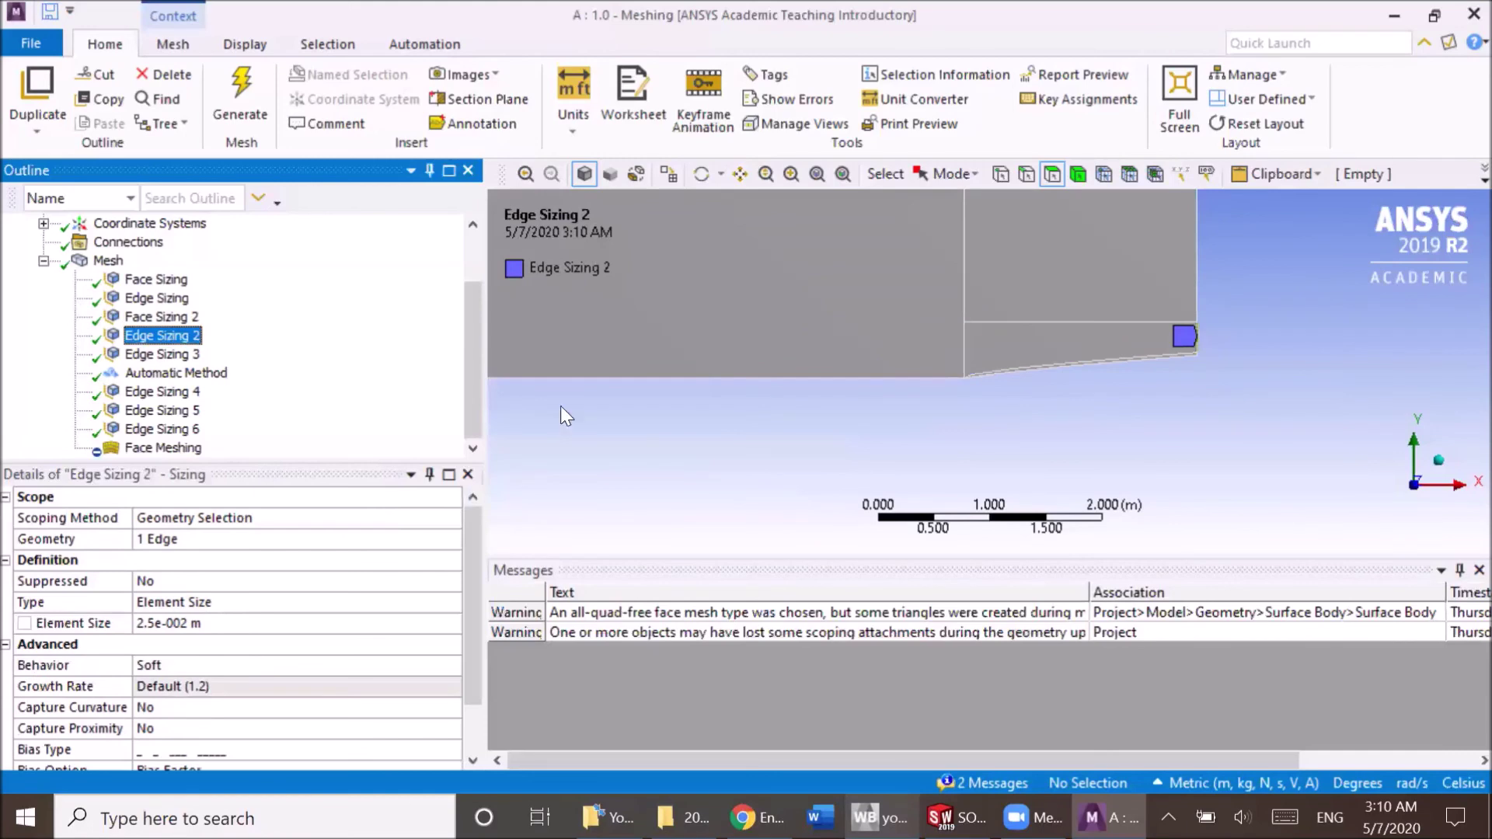
scroll(928, 373, "down", 3)
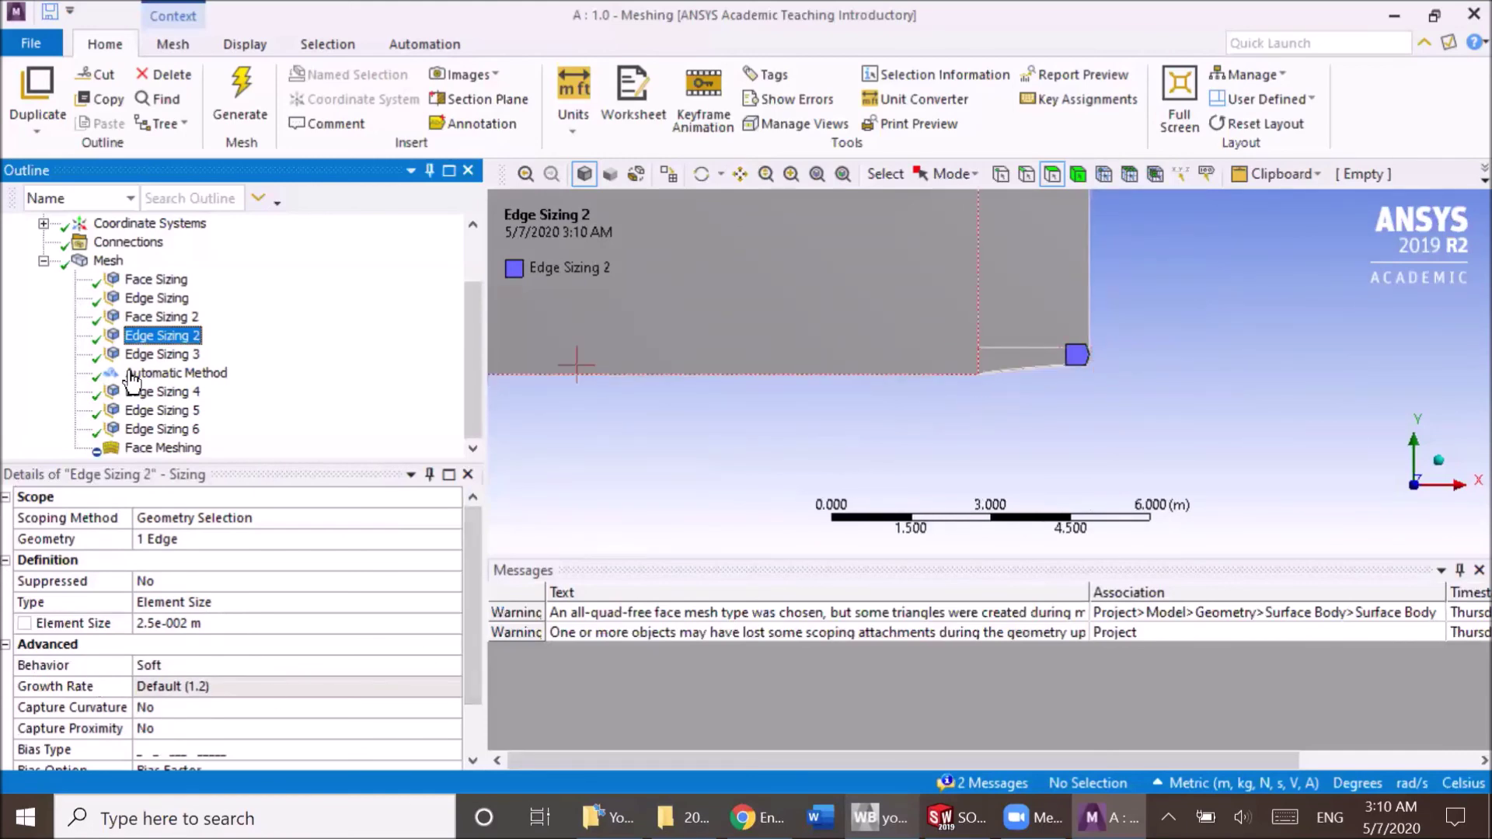
middle_click_drag(1249, 372, 908, 350, "shift")
scroll(823, 342, "up", 5)
middle_click_drag(703, 337, 900, 397, "ctrl")
scroll(799, 403, "up", 6)
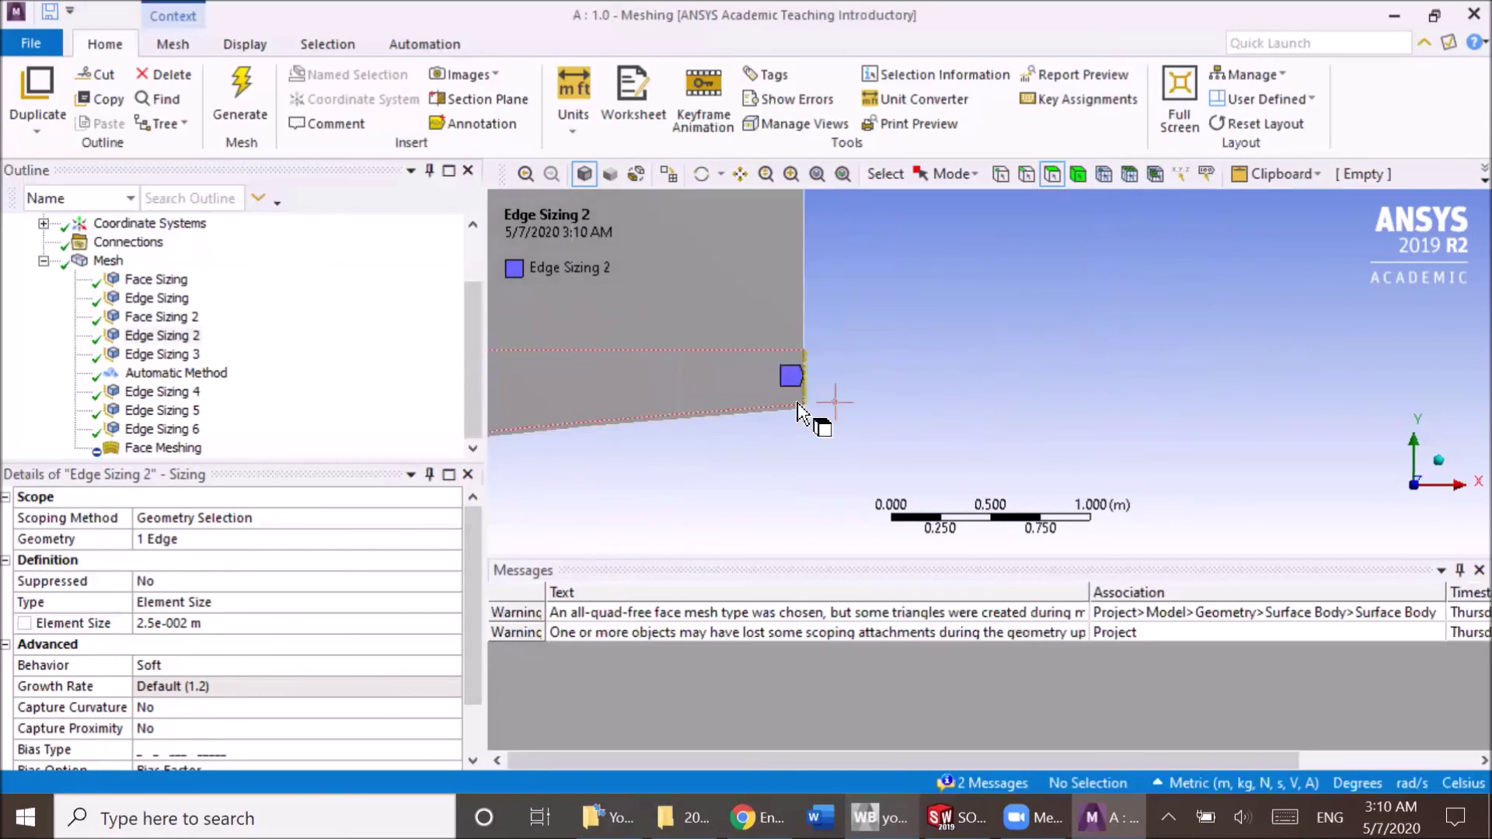
middle_click_drag(706, 413, 1074, 376, "ctrl")
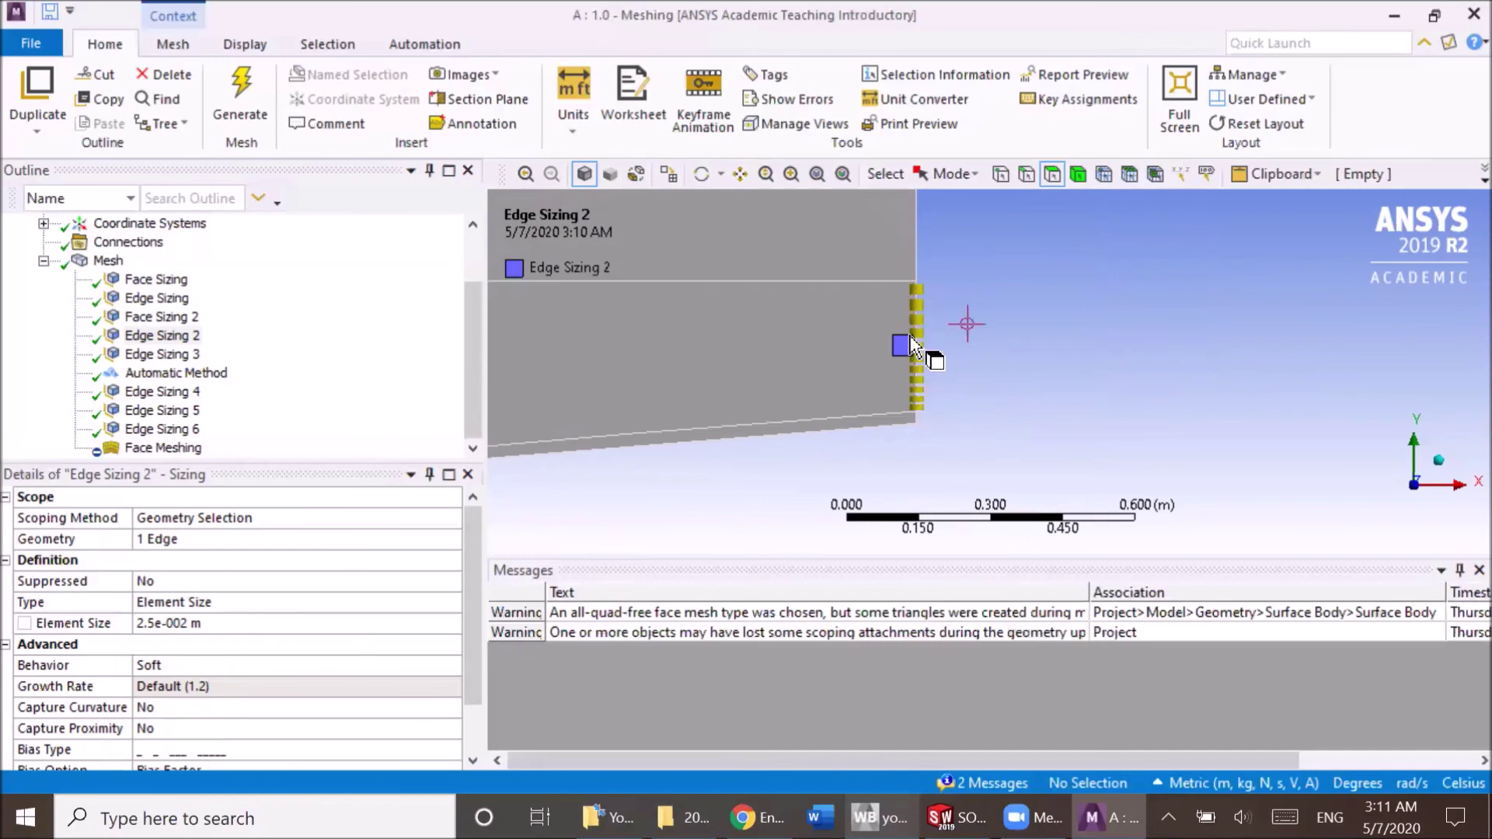
- Review the vertical edge scoped to Edge Sizing 4 and examine its divisions along the outer side above the refined region
left_click(163, 393)
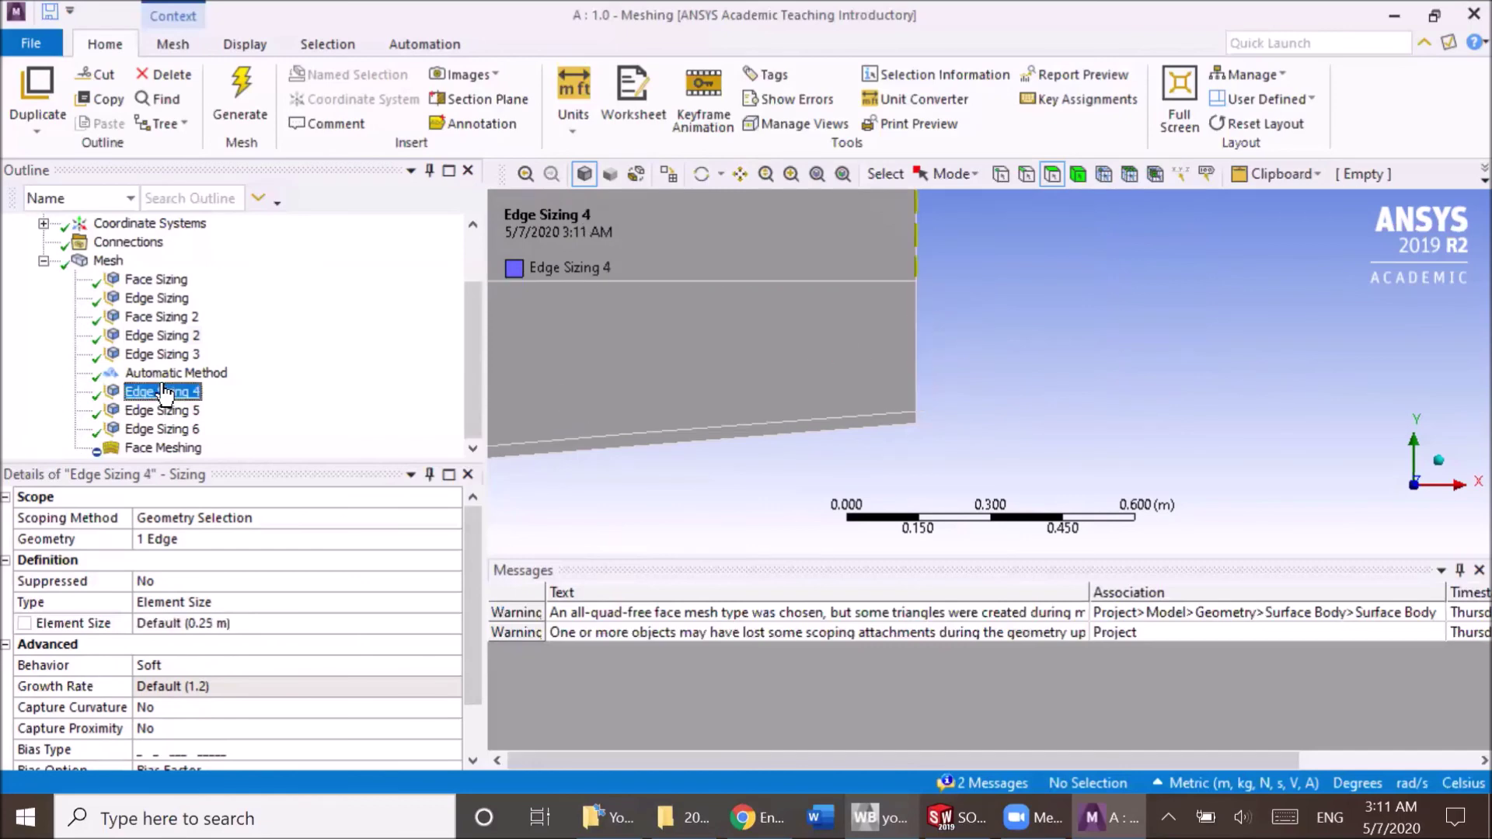
scroll(849, 310, "down", 5)
middle_click_drag(978, 299, 868, 417, "ctrl")
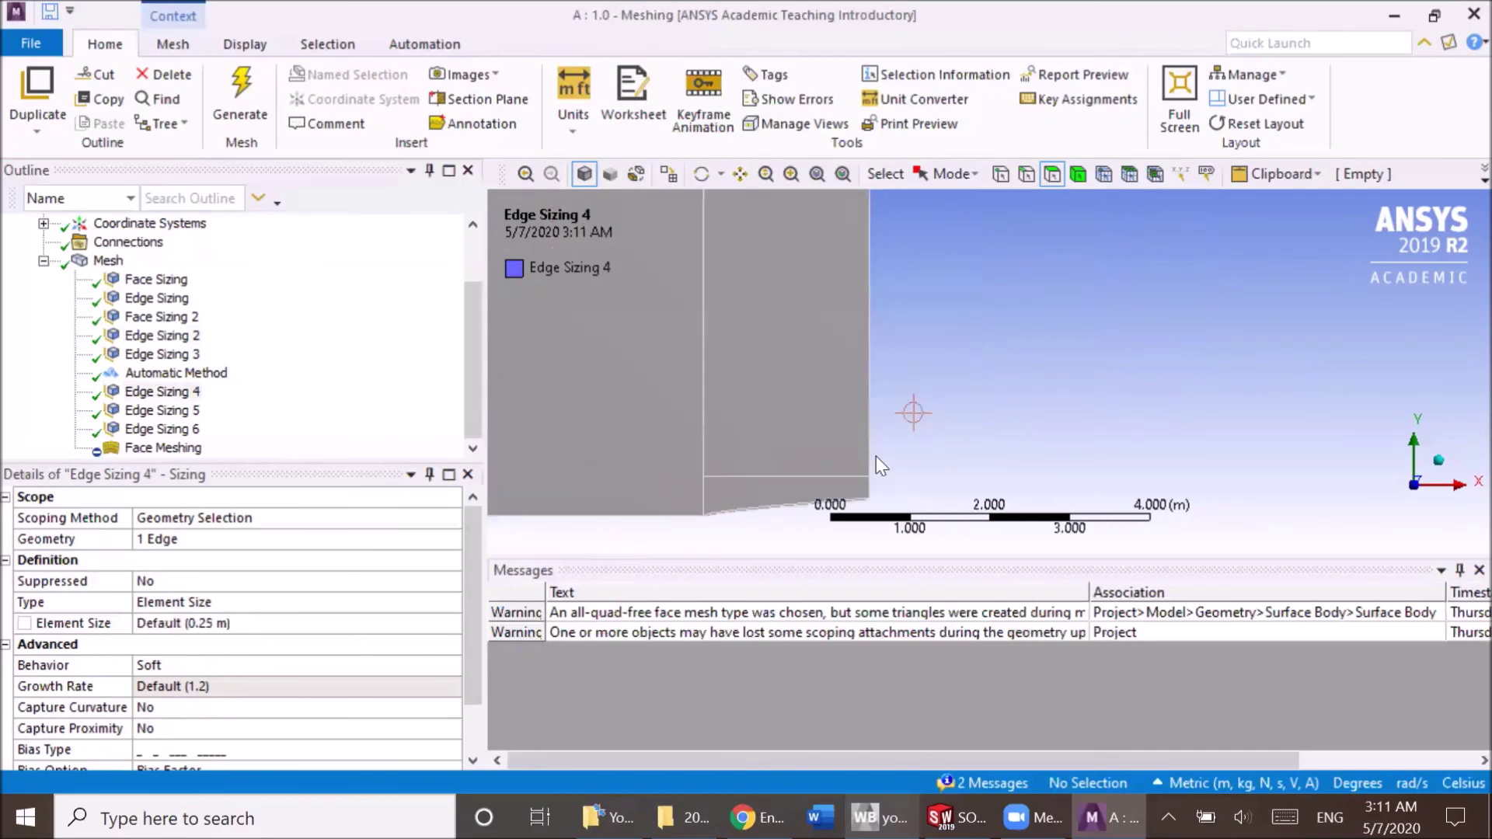
scroll(875, 455, "up", 5)
middle_click_drag(747, 476, 920, 298, "ctrl")
scroll(850, 436, "up", 2)
scroll(850, 436, "up", 1)
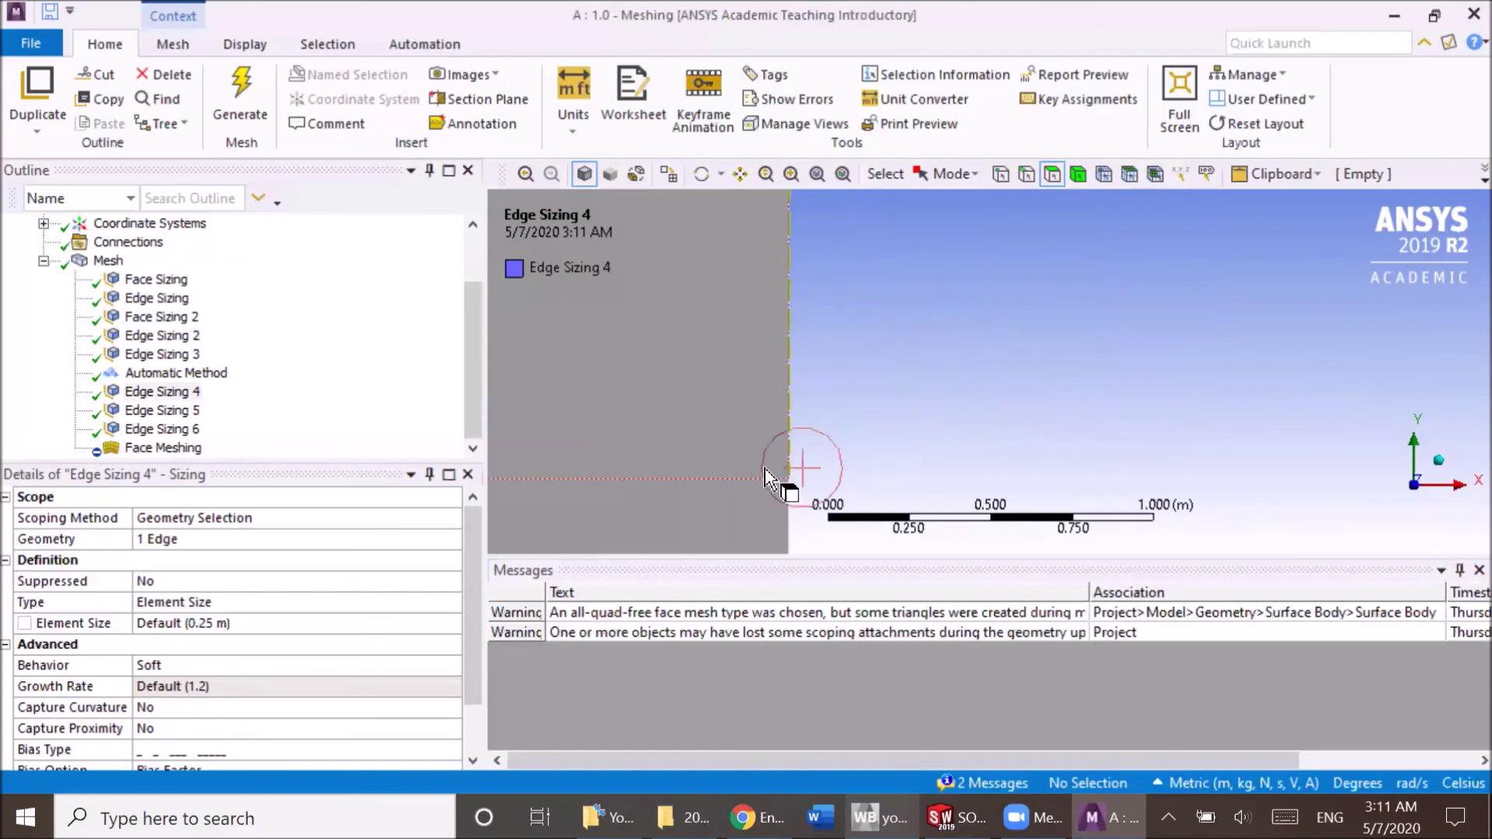
middle_click_drag(824, 429, 1040, 247, "ctrl")
scroll(1001, 338, "down", 6)
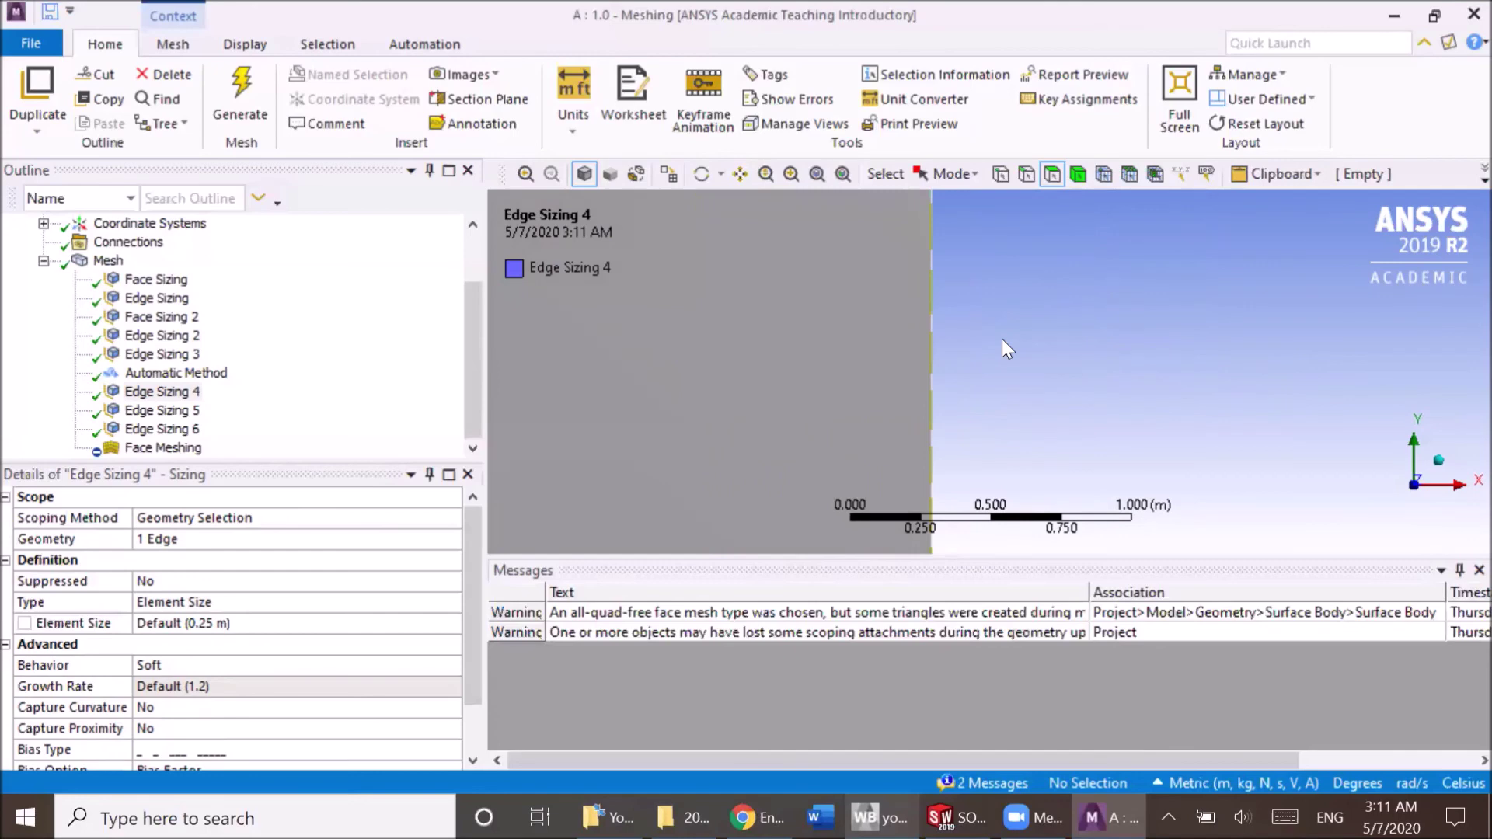
middle_click_drag(1056, 452, 998, 240, "ctrl")
scroll(851, 418, "up", 6)
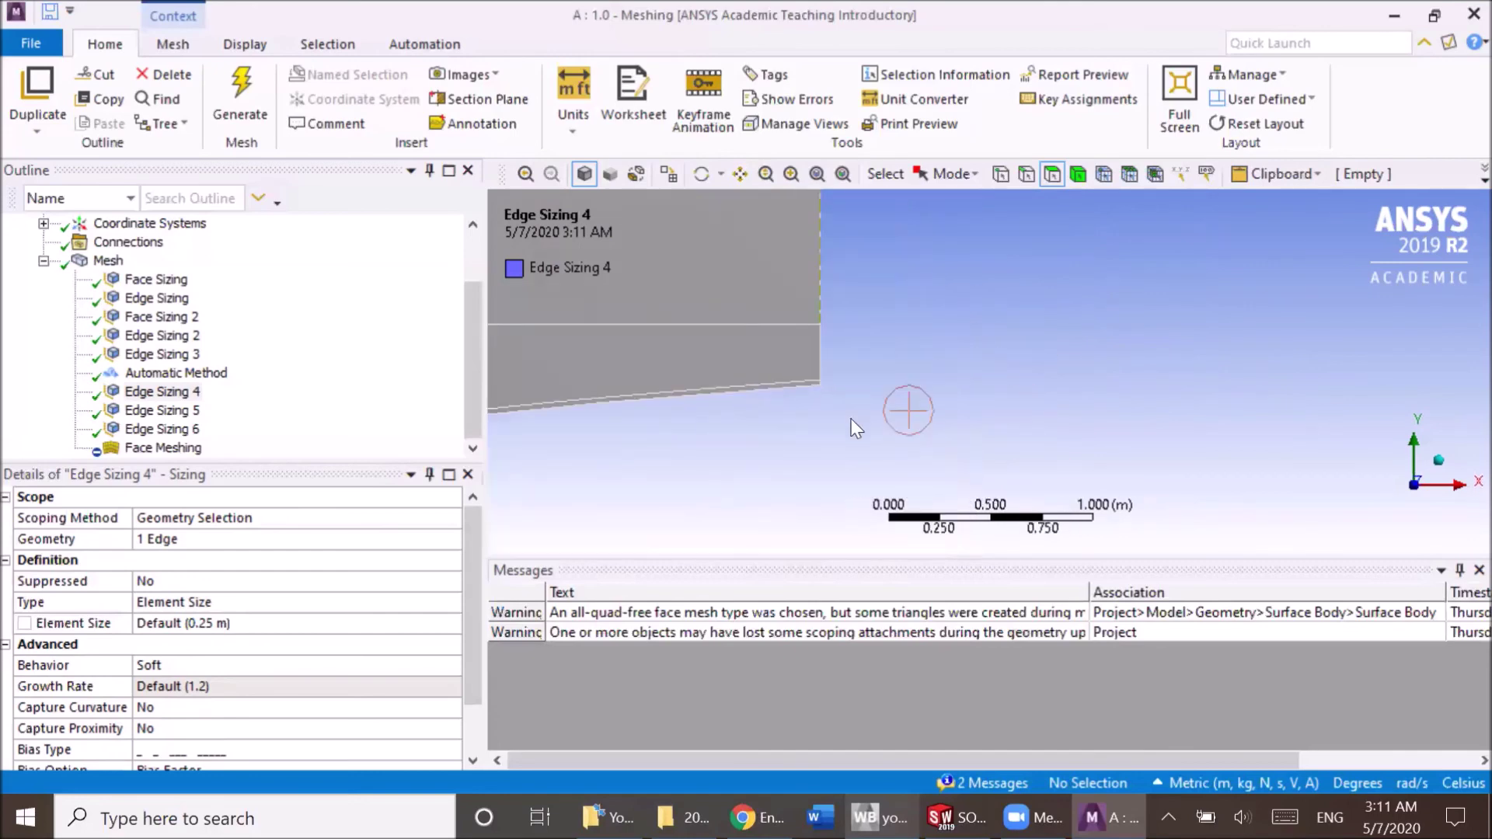
- Set the bias type of Edge Sizing 2 to No Bias
left_click(152, 337)
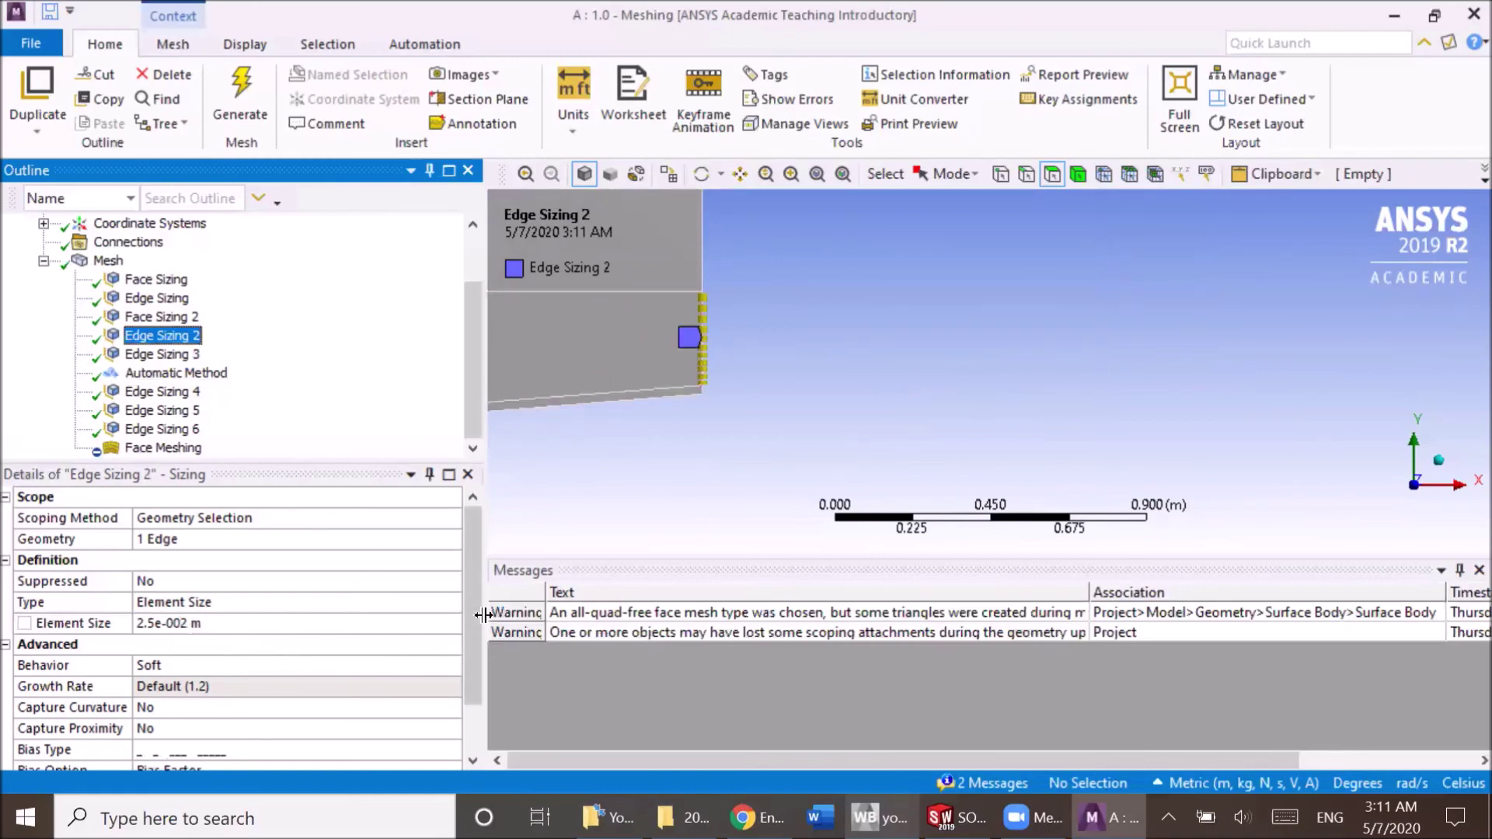
left_click(469, 665)
scroll(468, 665, "down", 1)
left_click(415, 686)
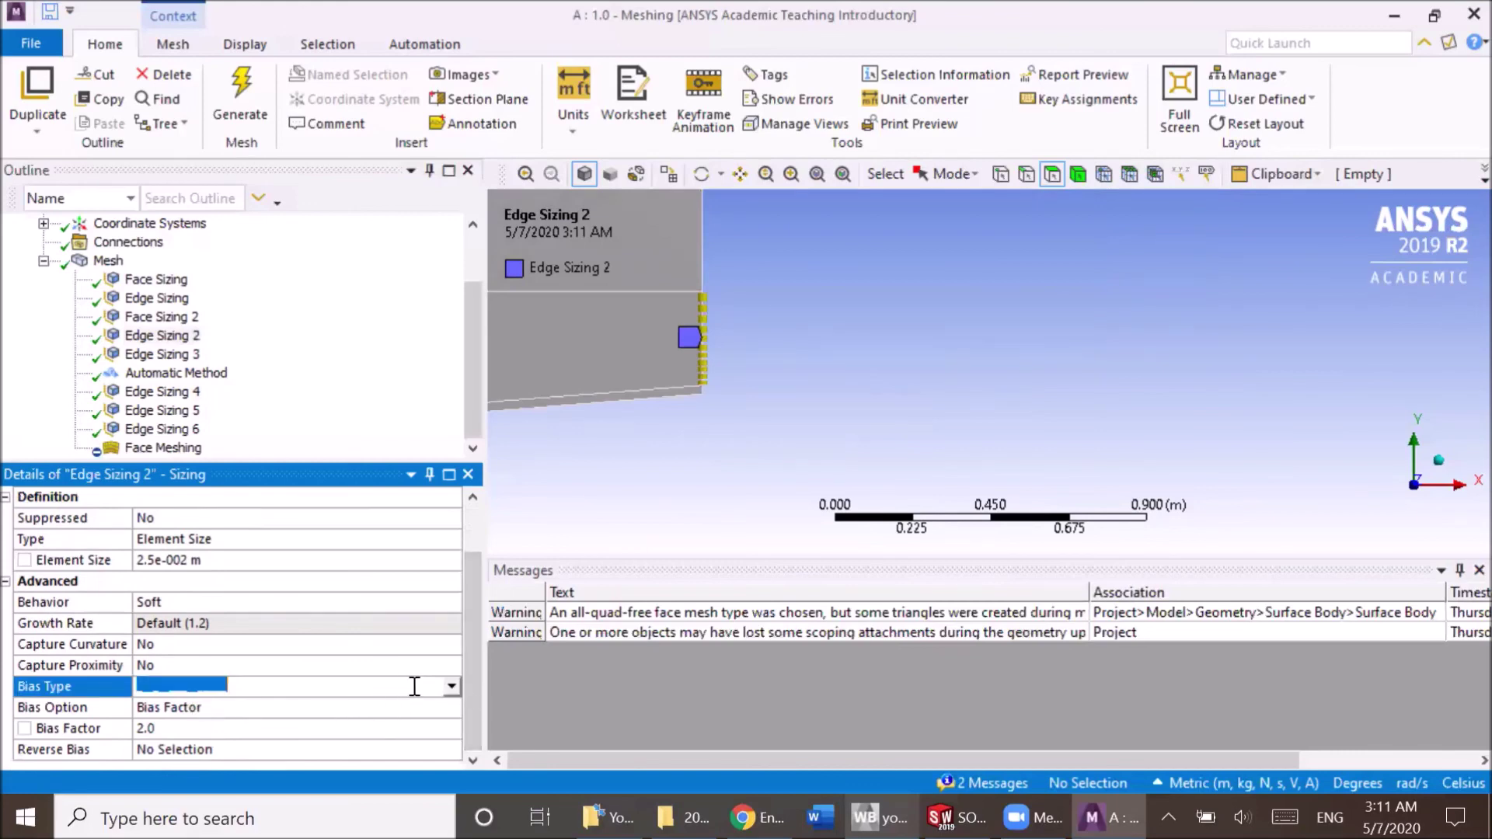
left_click(452, 687)
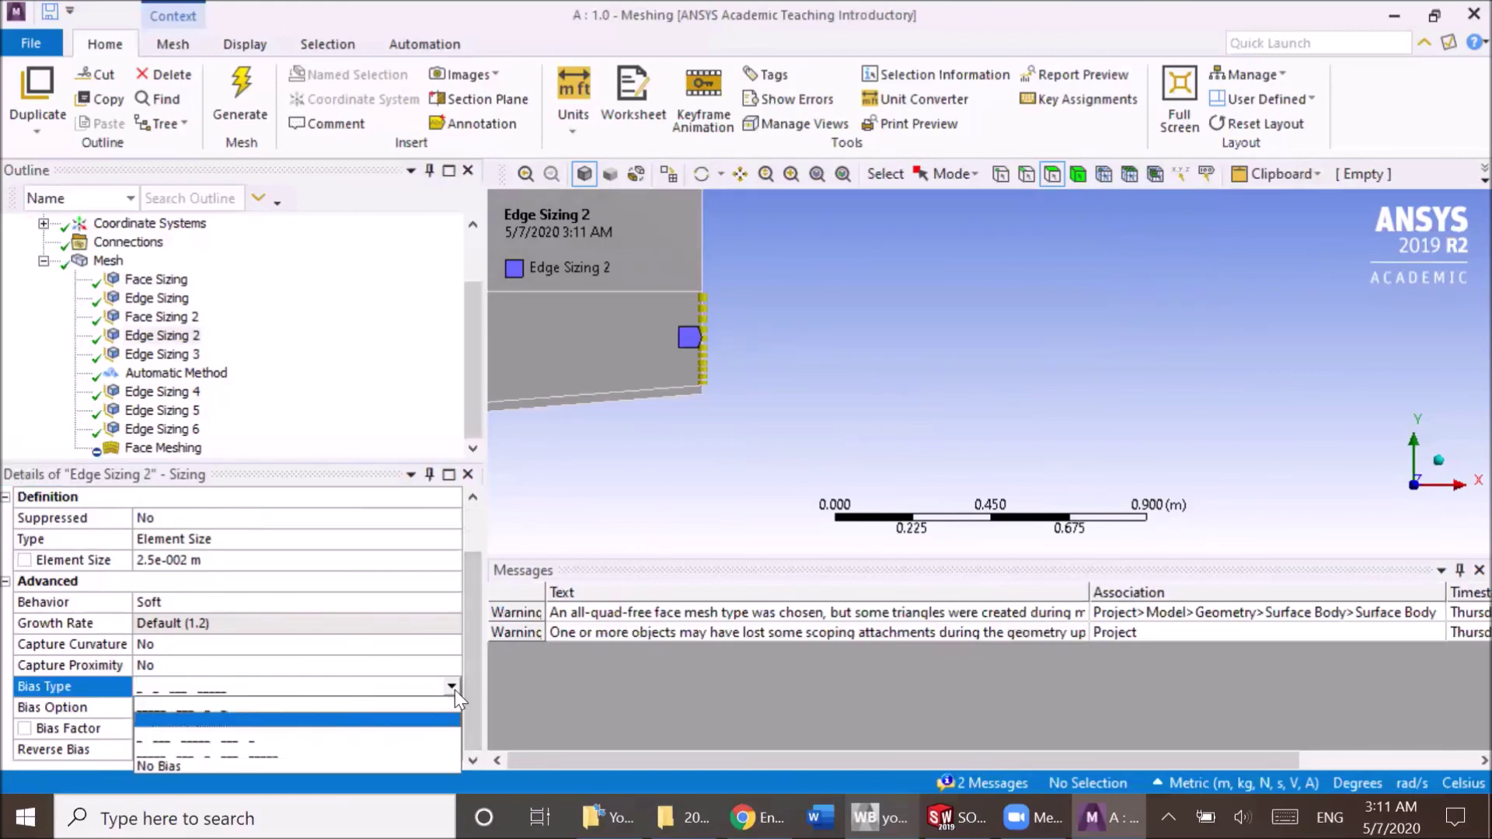
left_click(374, 763)
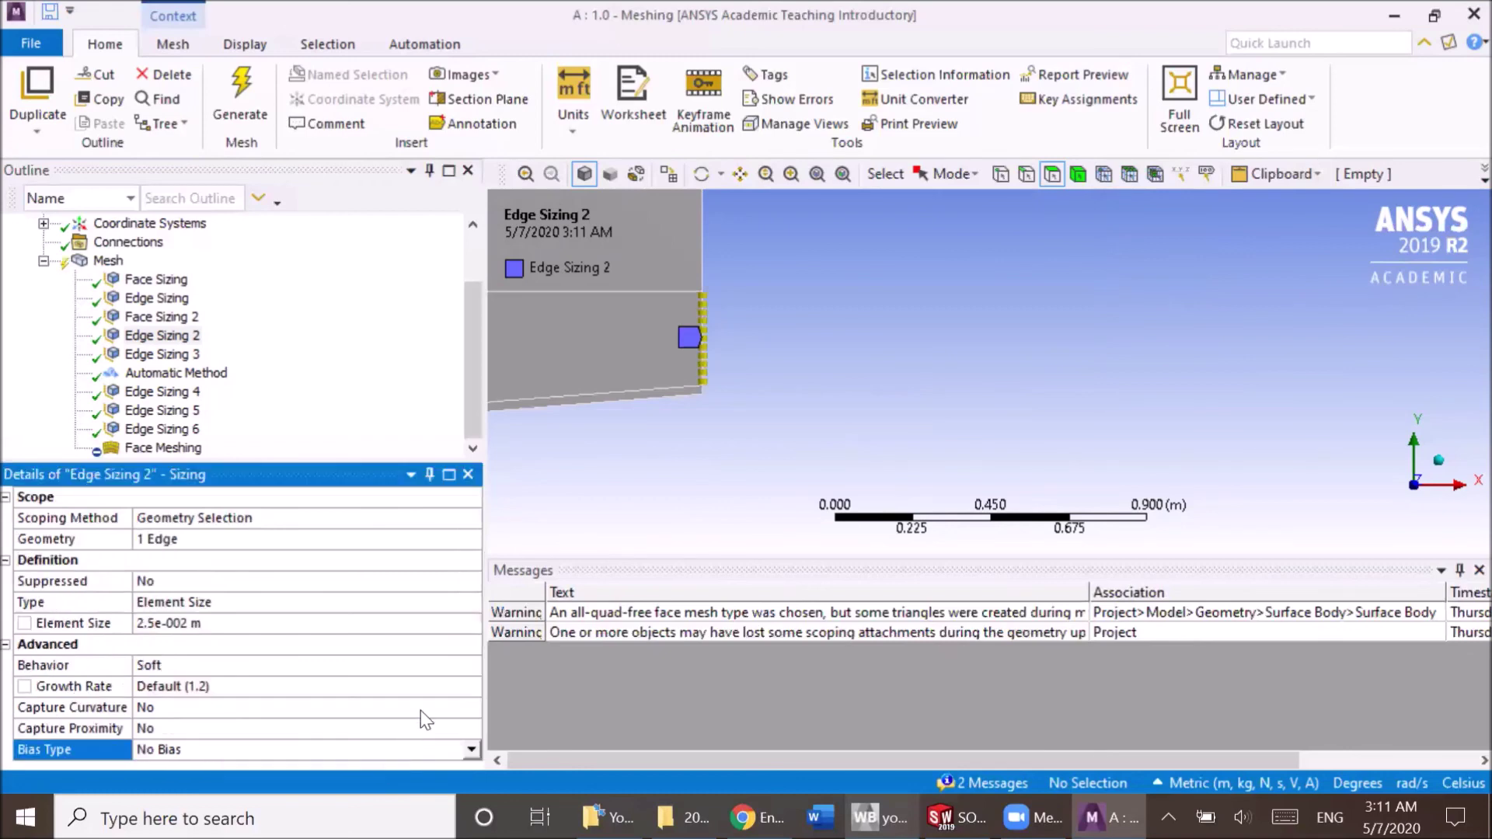
- Restore the short-to-long bias type on Edge Sizing 2 and examine how the divisions are graded along its edge
left_click(469, 748)
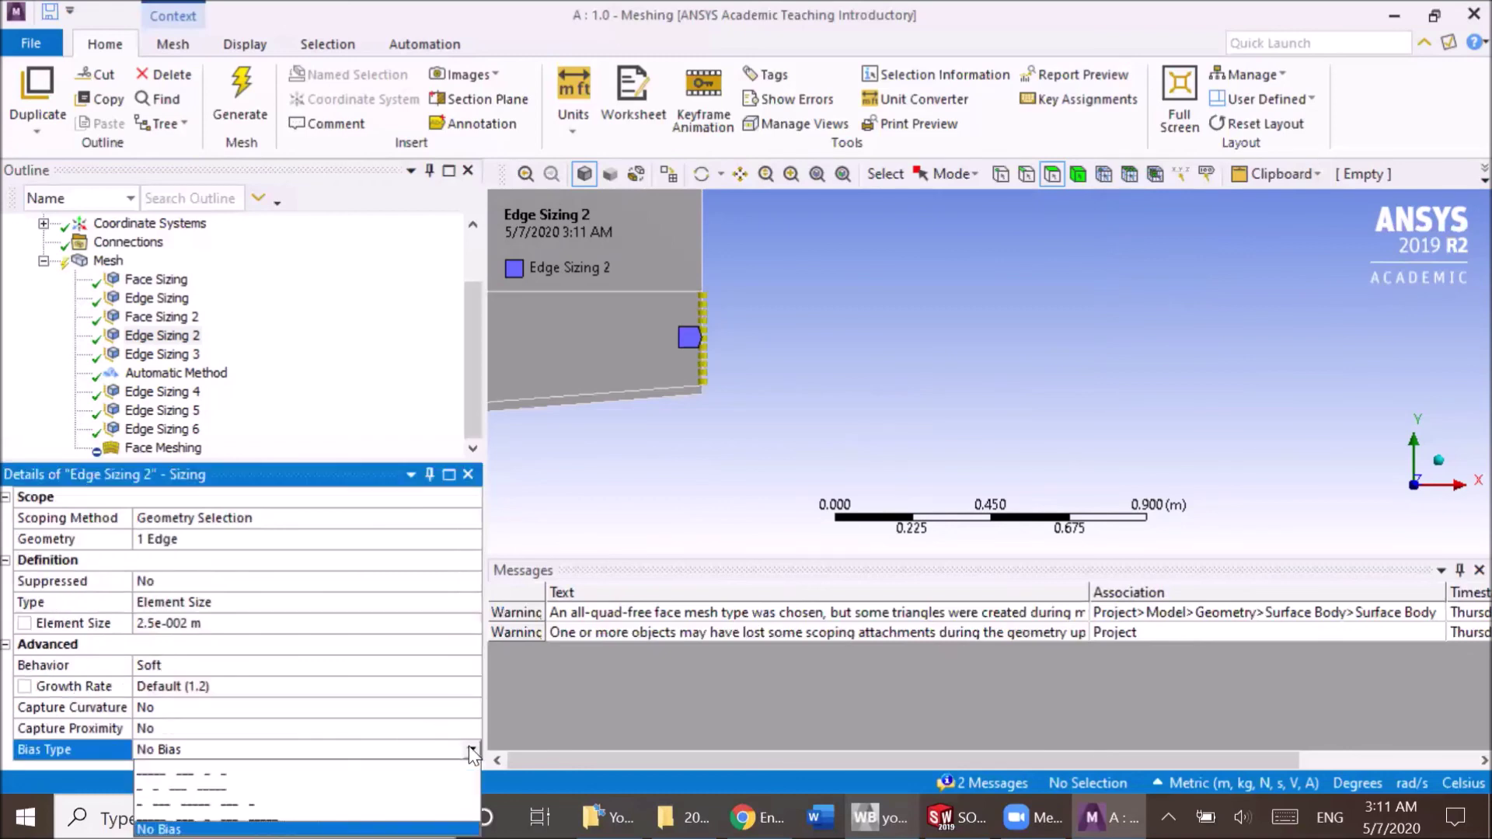
left_click(415, 786)
scroll(423, 749, "down", 1)
scroll(637, 334, "up", 6)
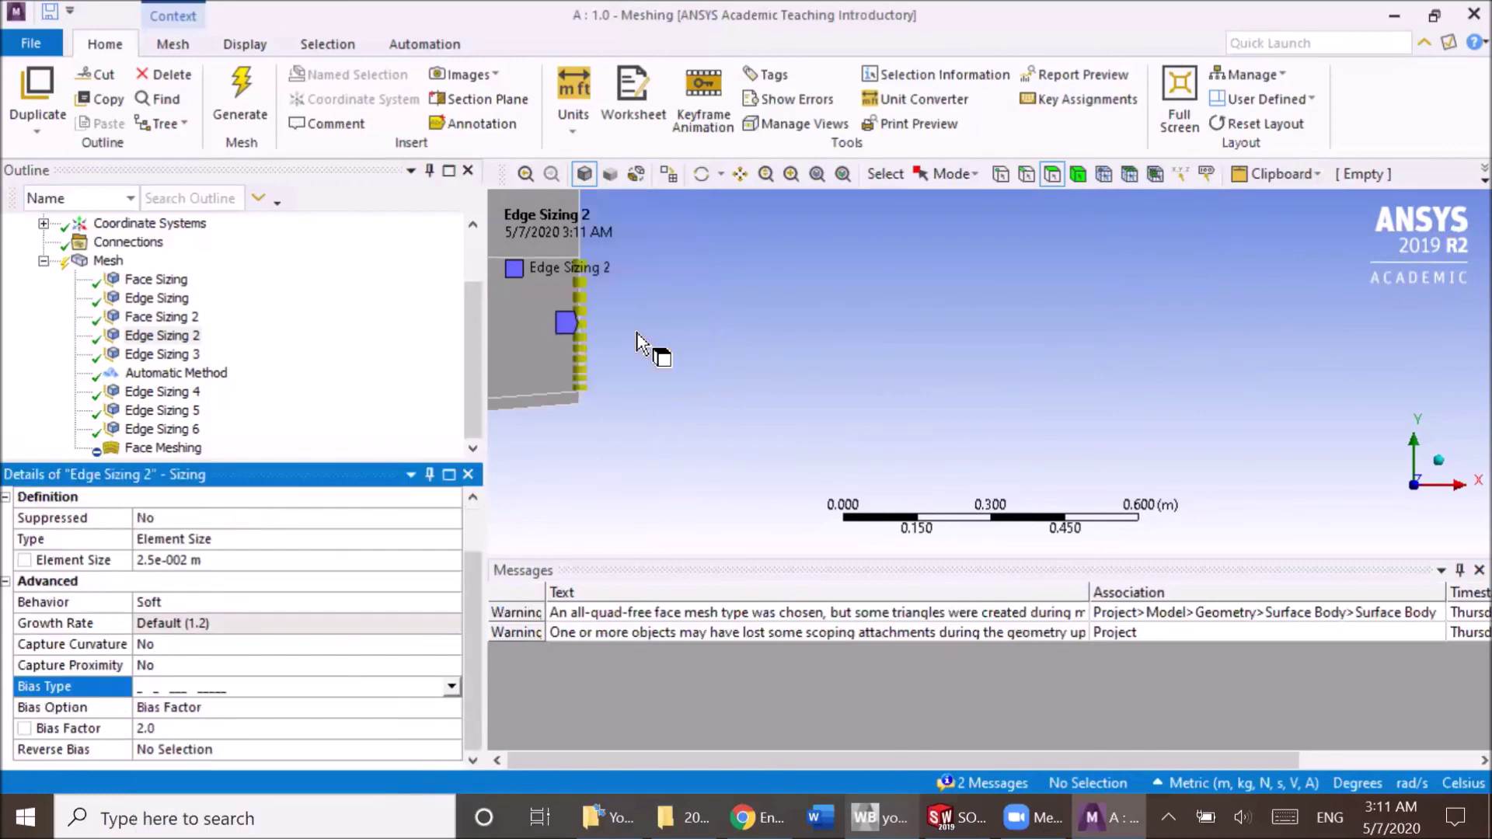
scroll(566, 400, "down", 3)
middle_click_drag(637, 408, 1079, 404, "ctrl")
scroll(808, 368, "up", 2)
scroll(808, 368, "up", 1)
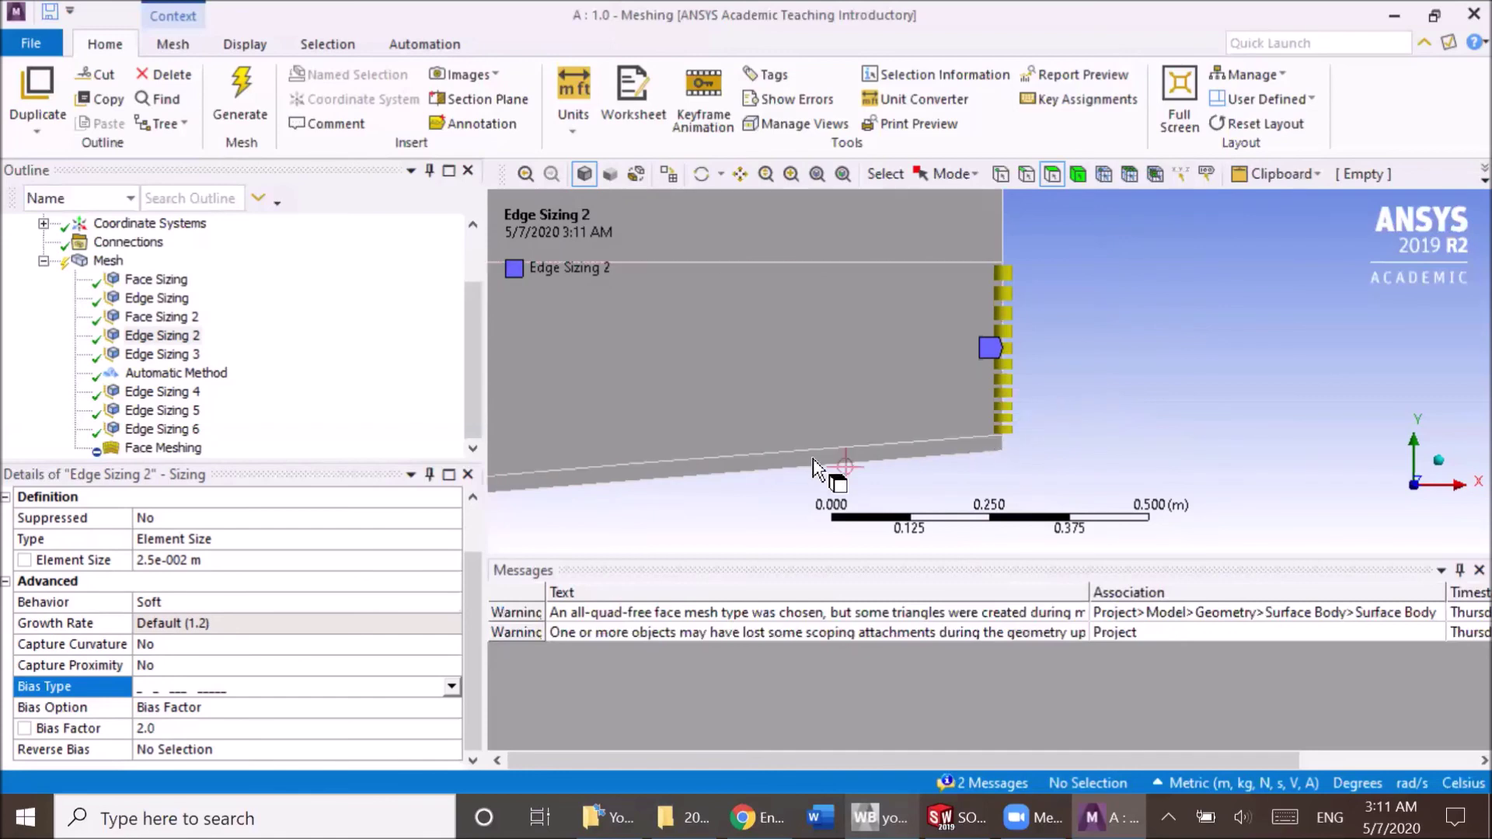
- Show the mesh and examine the element grading along the sloped edge and up the outer vertical side
left_click(108, 260)
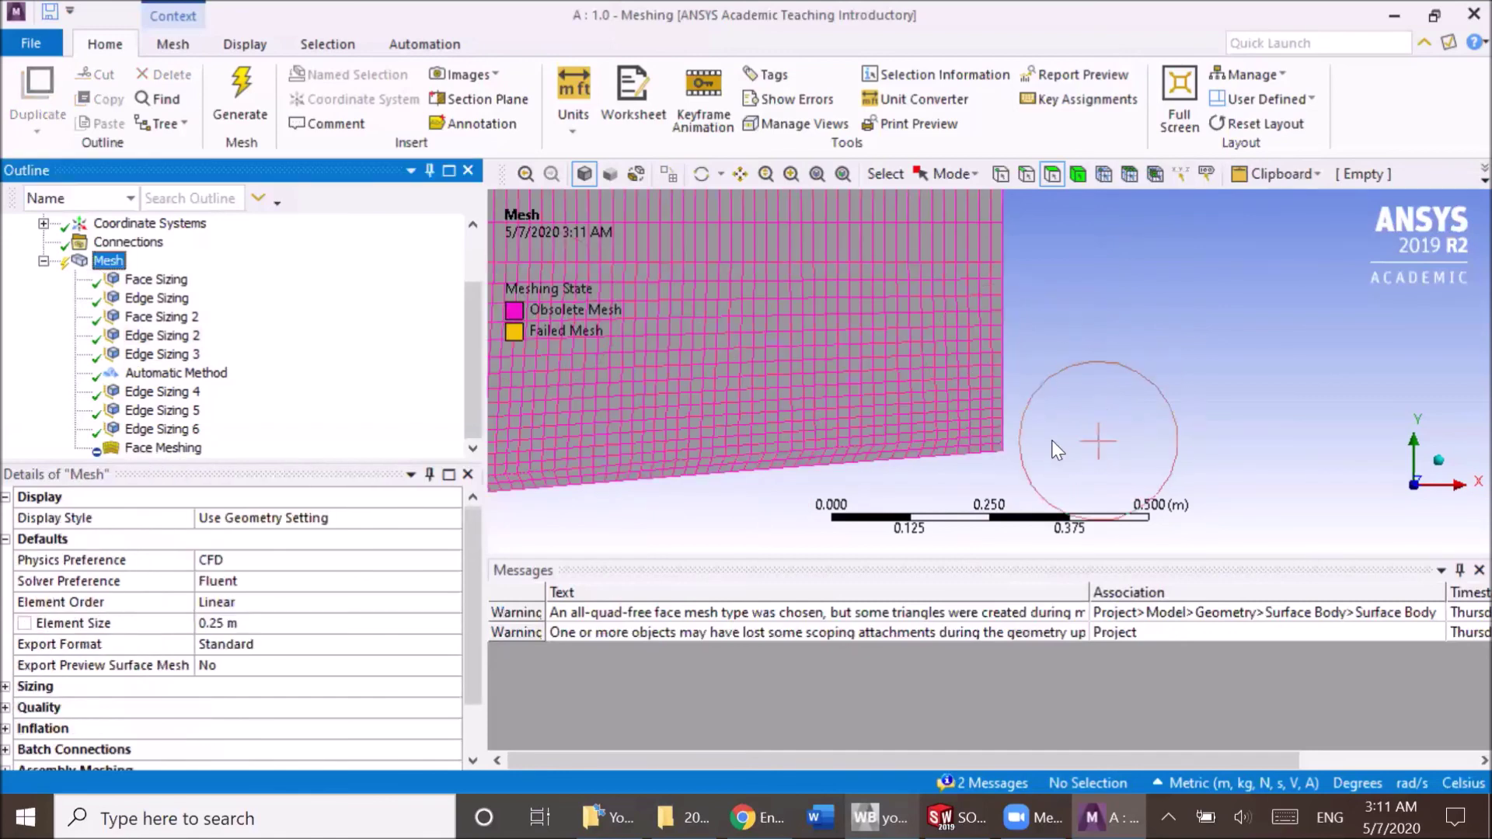
scroll(1036, 452, "down", 1)
scroll(1037, 452, "down", 1)
middle_click_drag(835, 438, 1266, 401, "ctrl")
scroll(1108, 435, "down", 3)
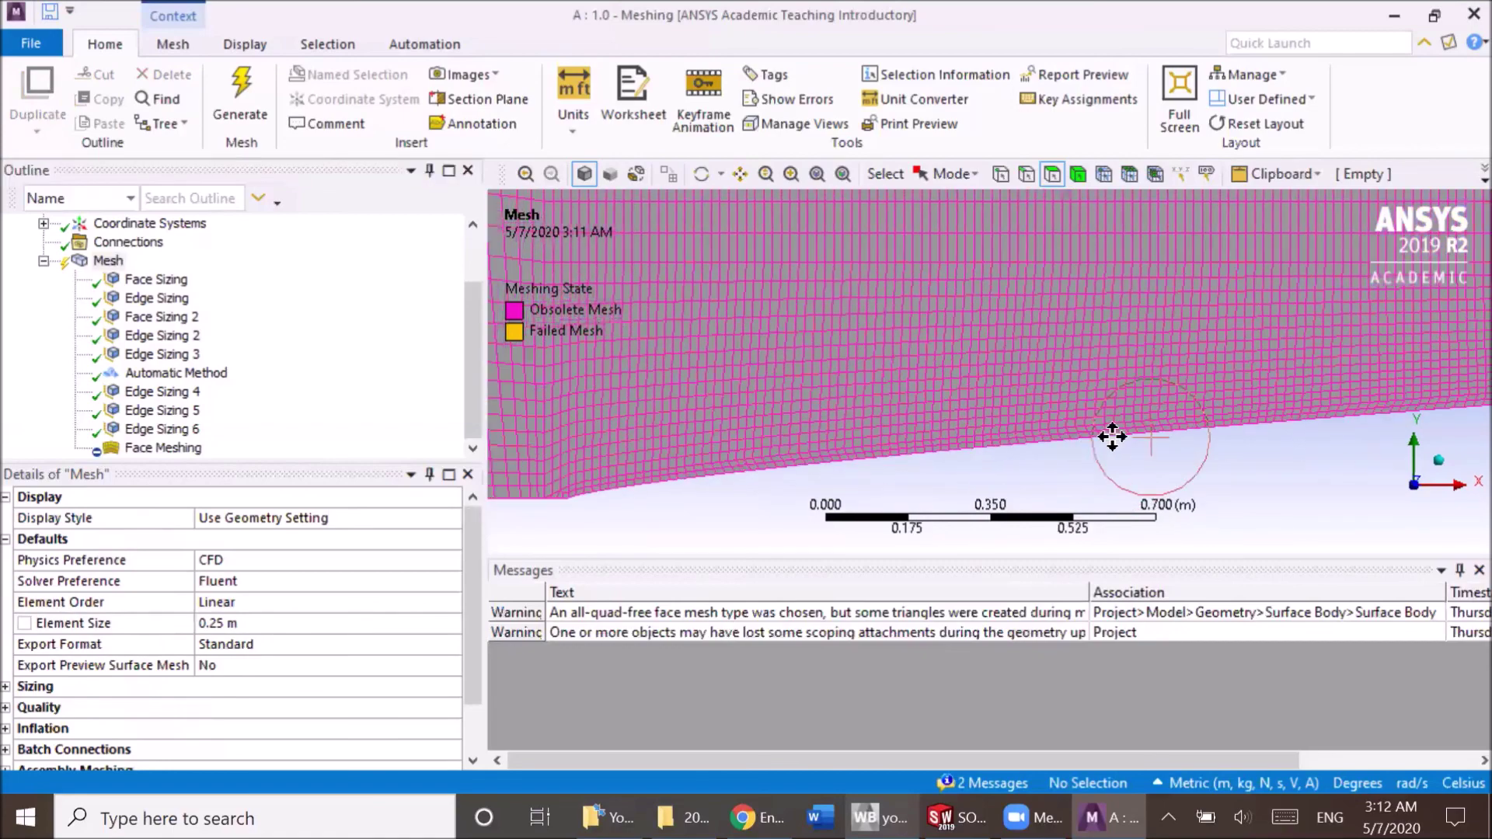
scroll(1154, 364, "up", 3)
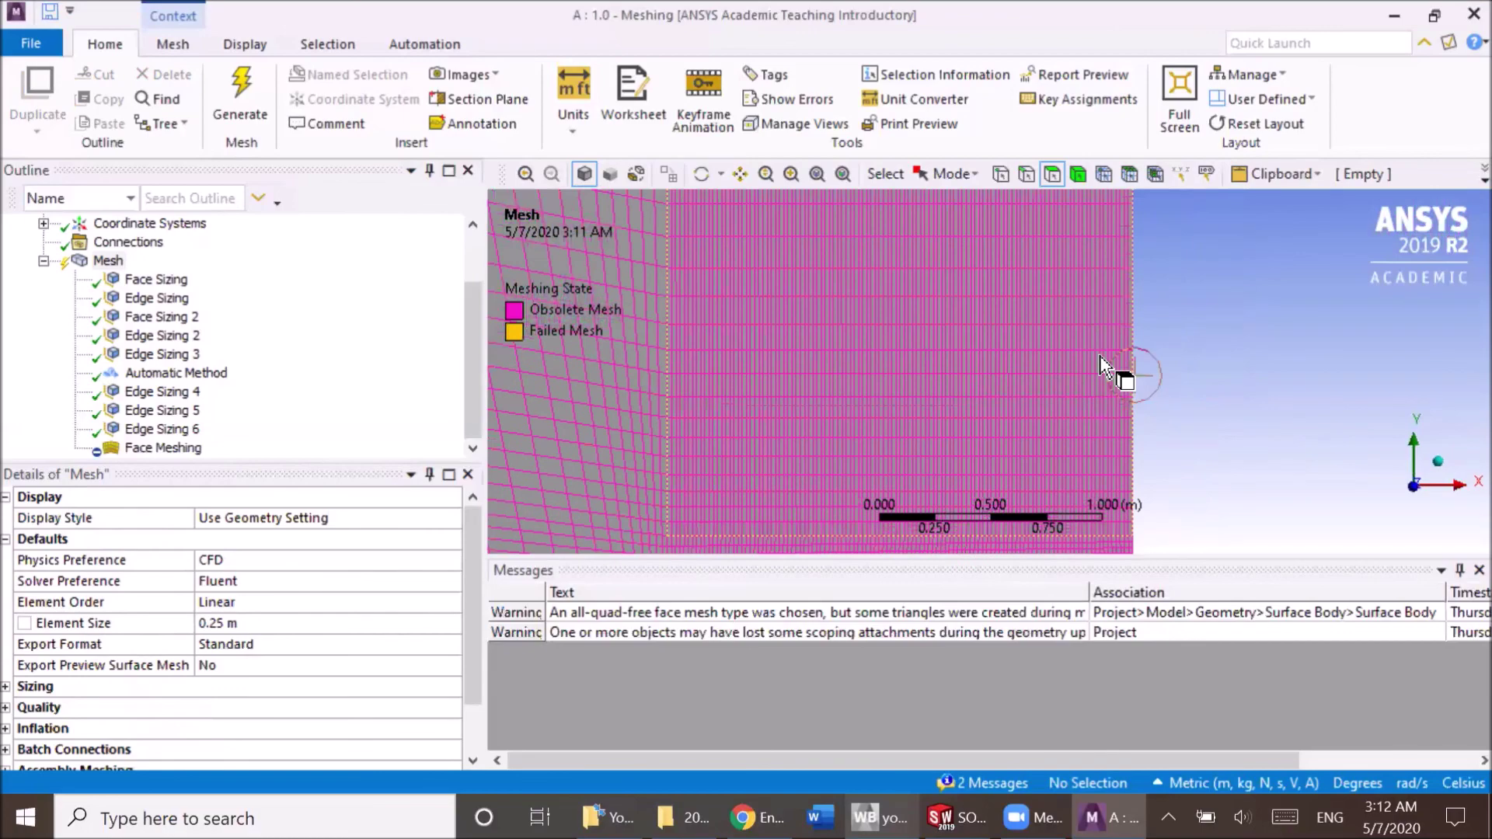
middle_click_drag(1078, 432, 1080, 256, "ctrl")
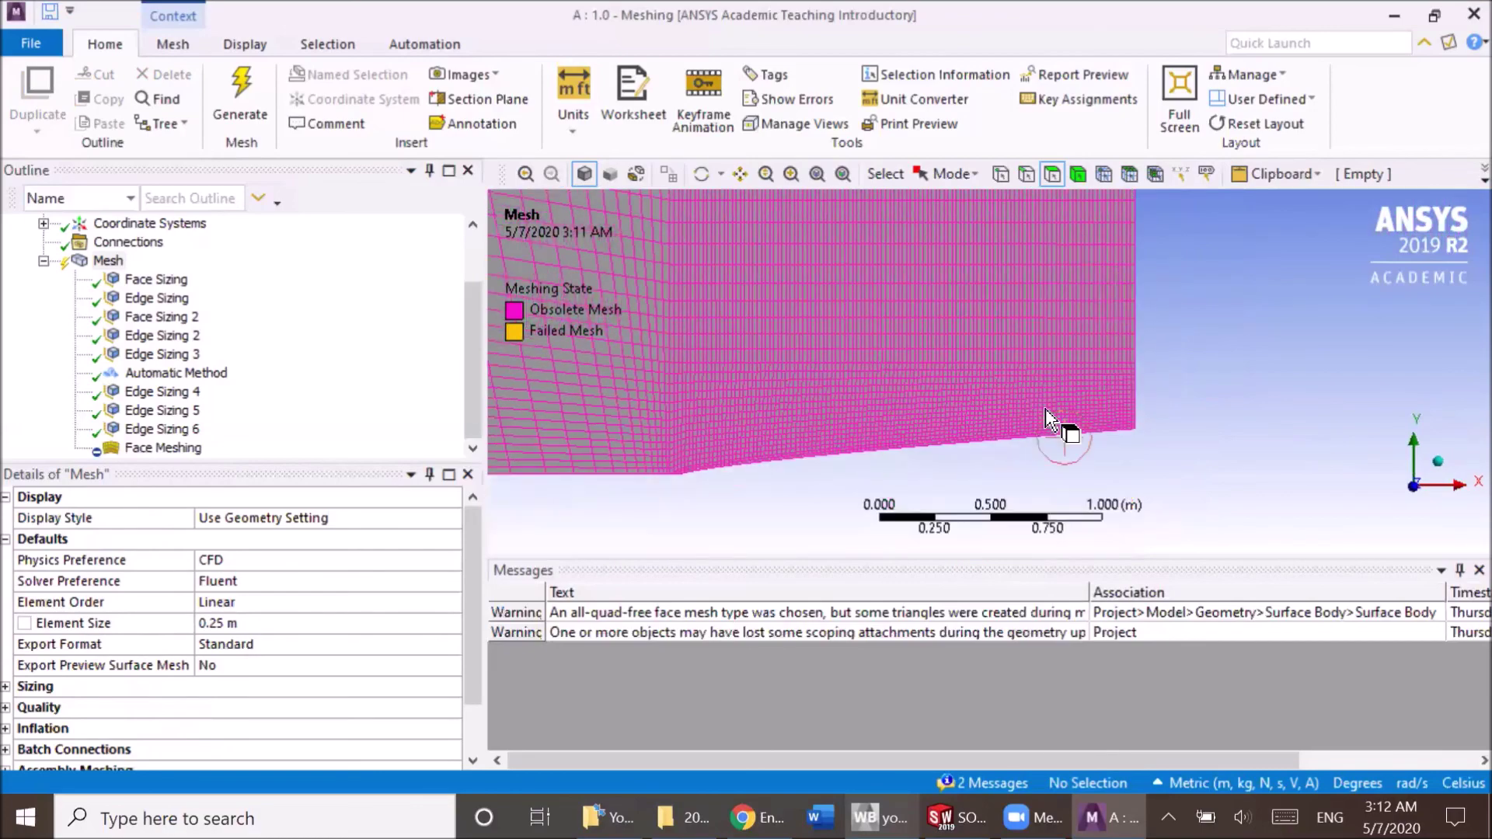
middle_click_drag(934, 445, 1017, 451, "ctrl")
scroll(929, 465, "up", 4)
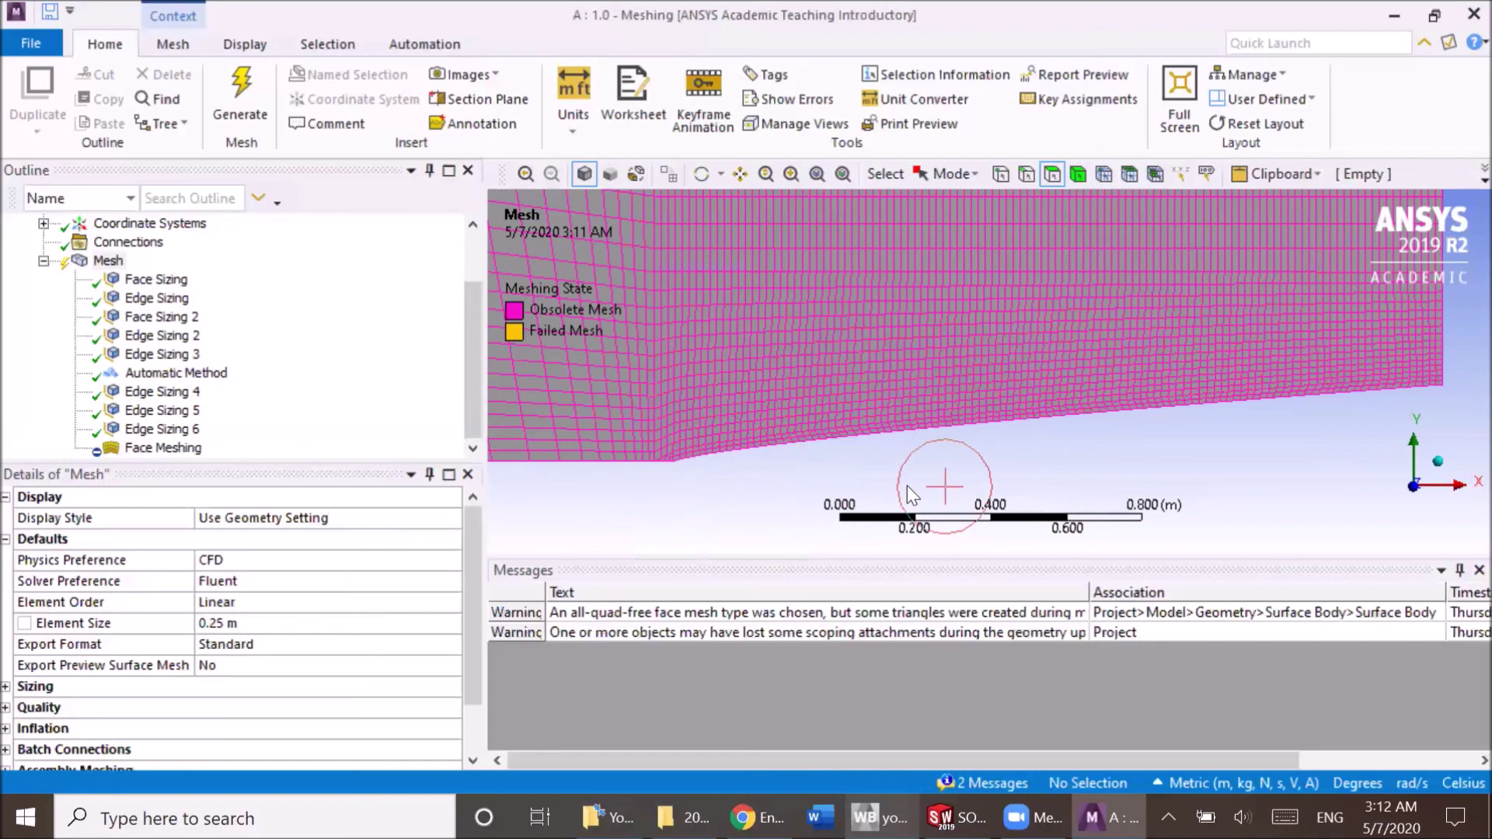
- Compare the mesh across the whole domain with the refined sloped region, and close the Meshing window
scroll(886, 448, "down", 6)
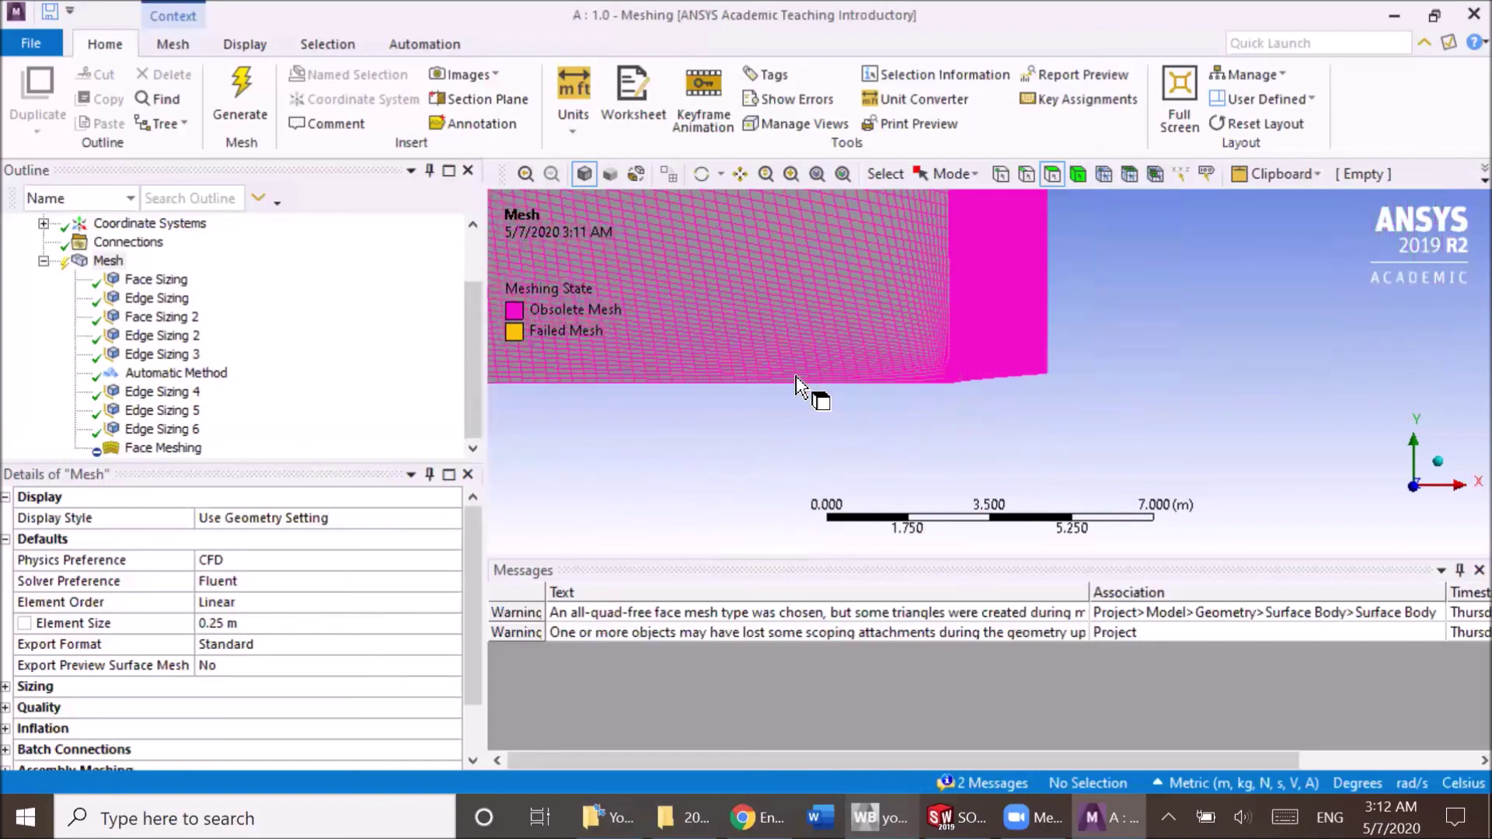
scroll(804, 362, "down", 2)
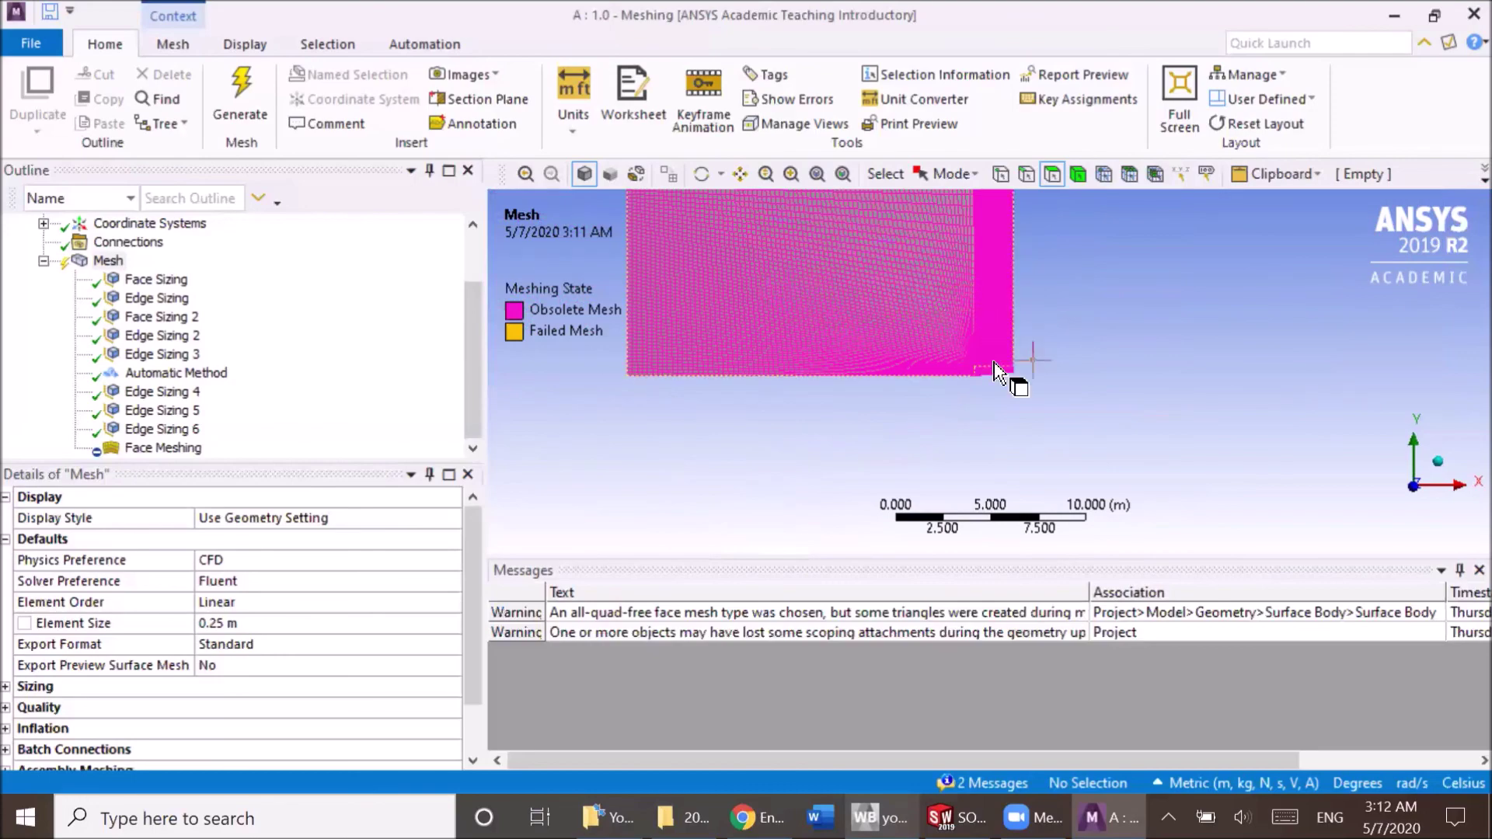
scroll(911, 397, "up", 10)
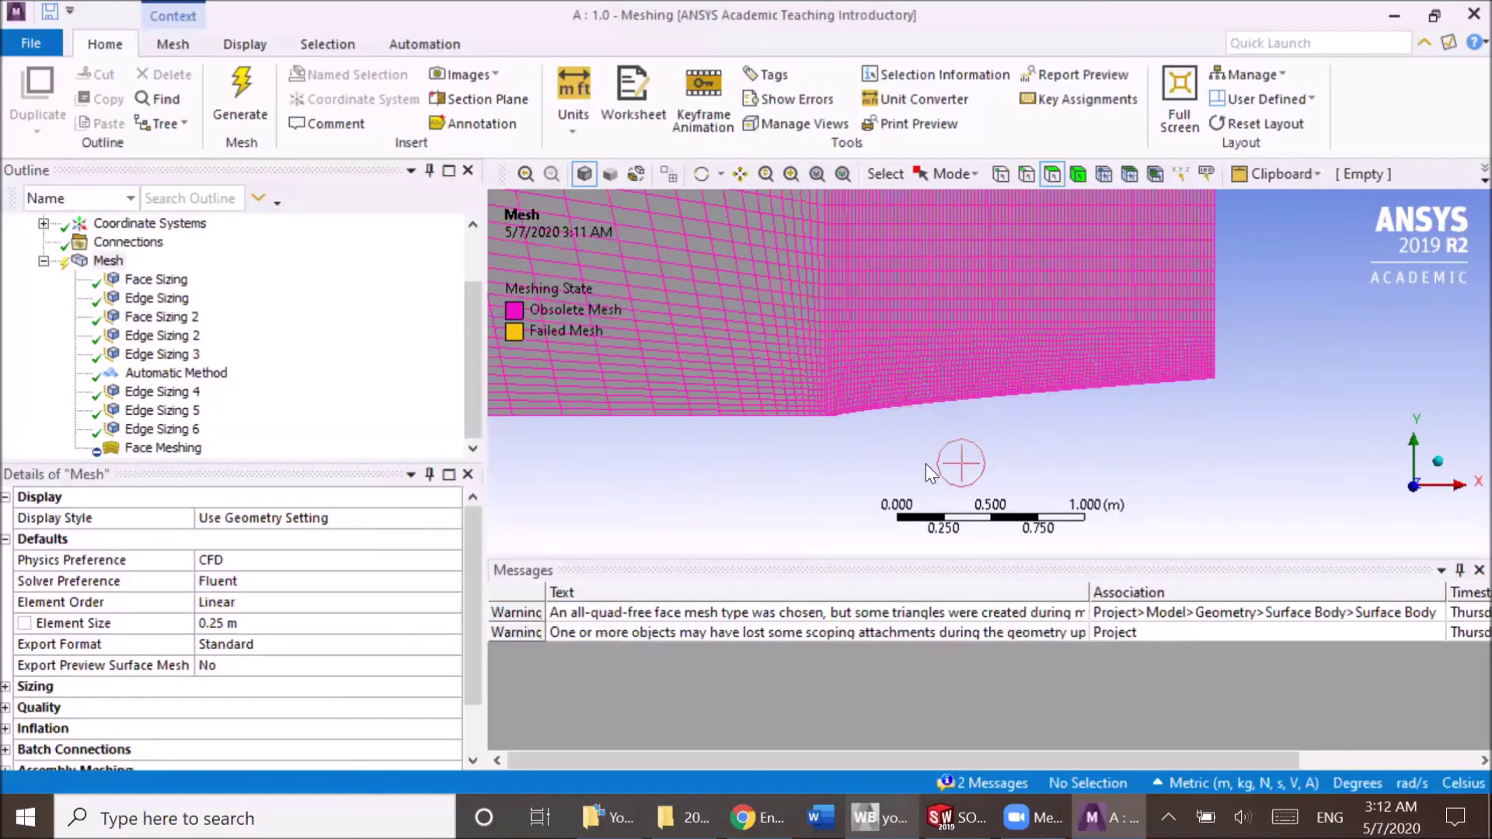
left_click(1458, 22)
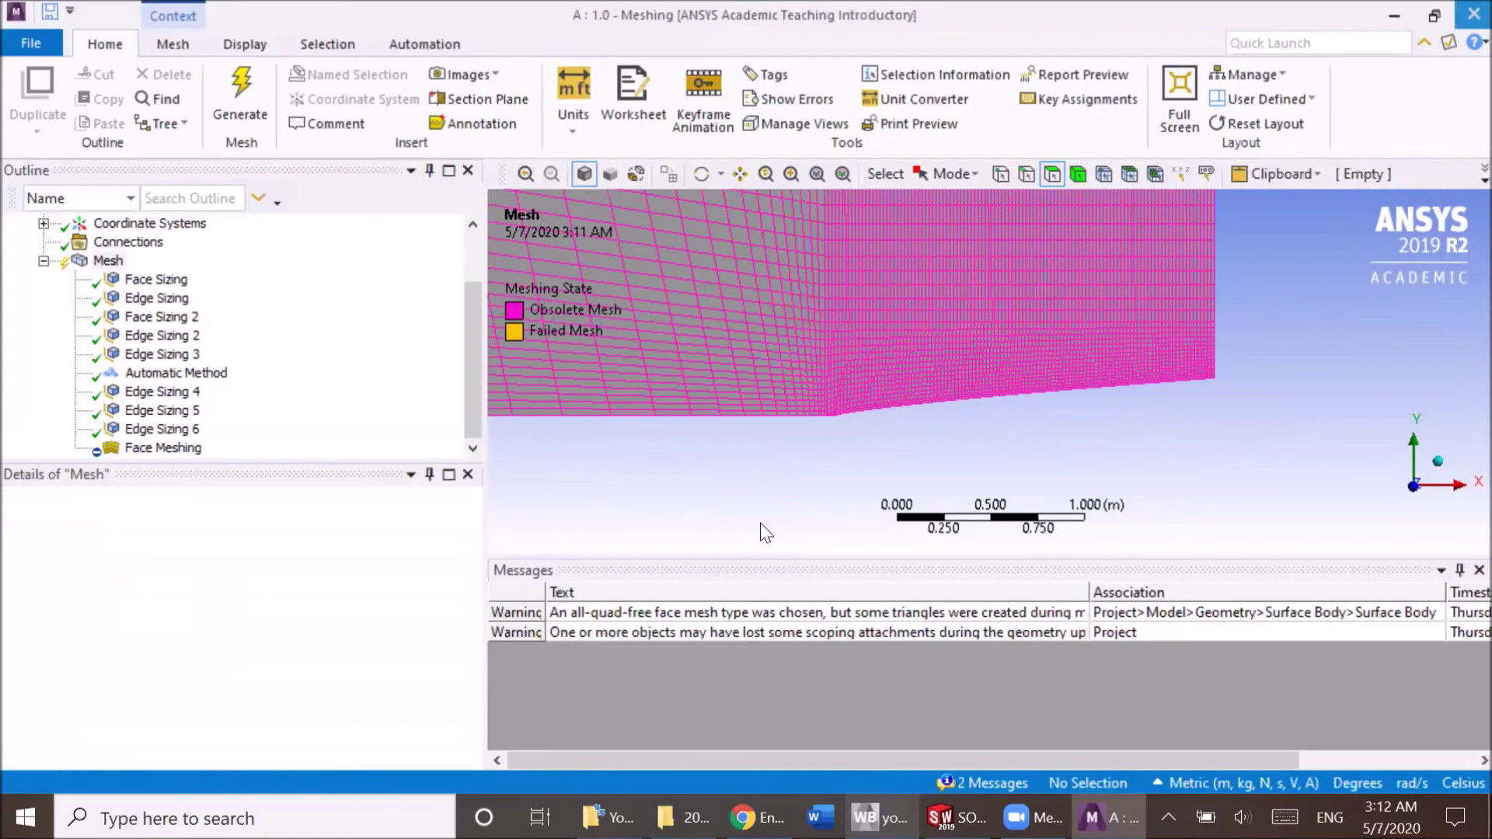